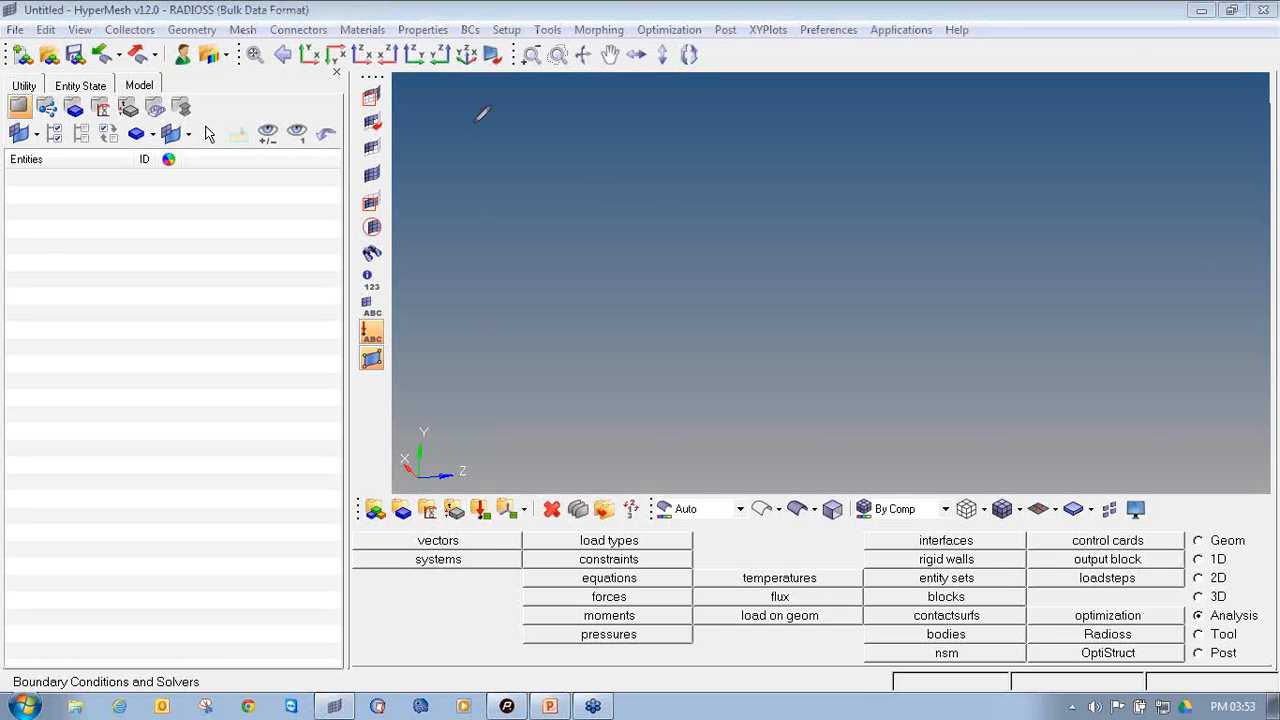
Open the model file roll_cage_line_data.hm from the Roll_cage folder
{"action": "mouse_move", "coordinate": [52, 40]}
{"action": "left_mouse_down"}
{"action": "mouse_move", "coordinate": [36, 58]}
{"action": "mouse_move", "coordinate": [56, 68]}
{"action": "mouse_move", "coordinate": [62, 46]}
{"action": "mouse_move", "coordinate": [48, 42]}
{"action": "left_mouse_up"}
{"action": "left_click", "coordinate": [47, 60]}
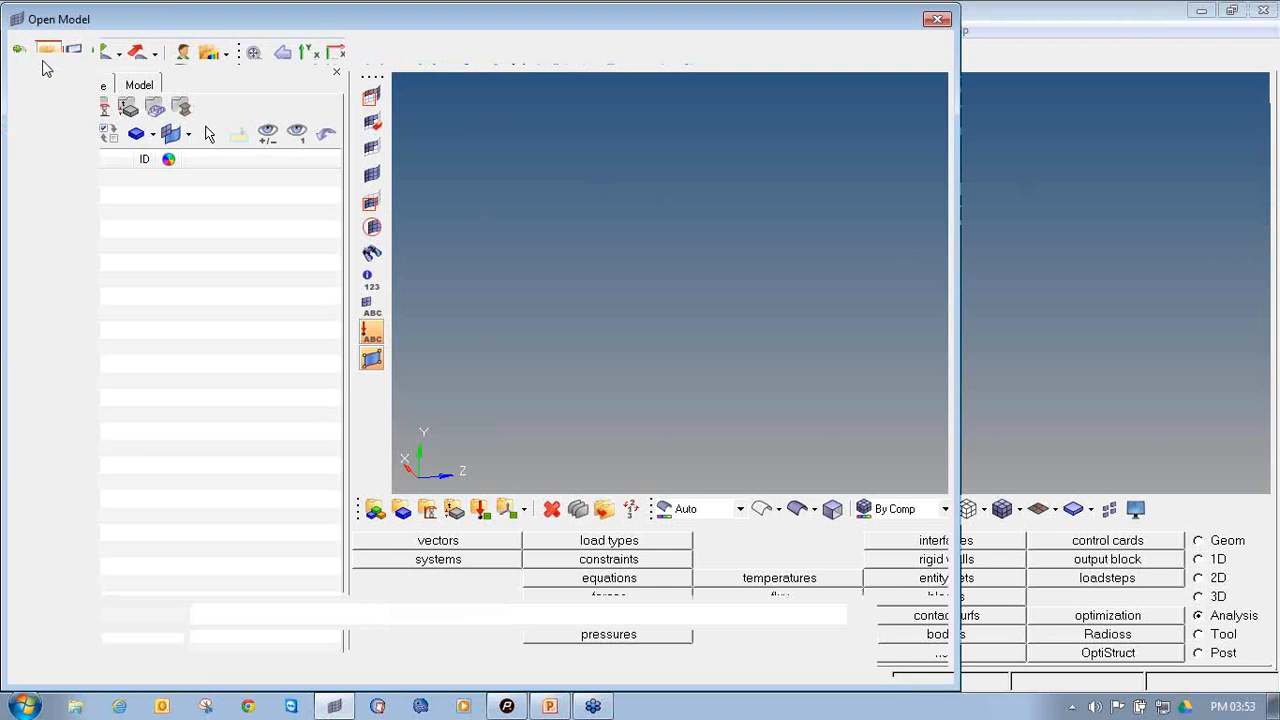
{"action": "left_click", "coordinate": [180, 97]}
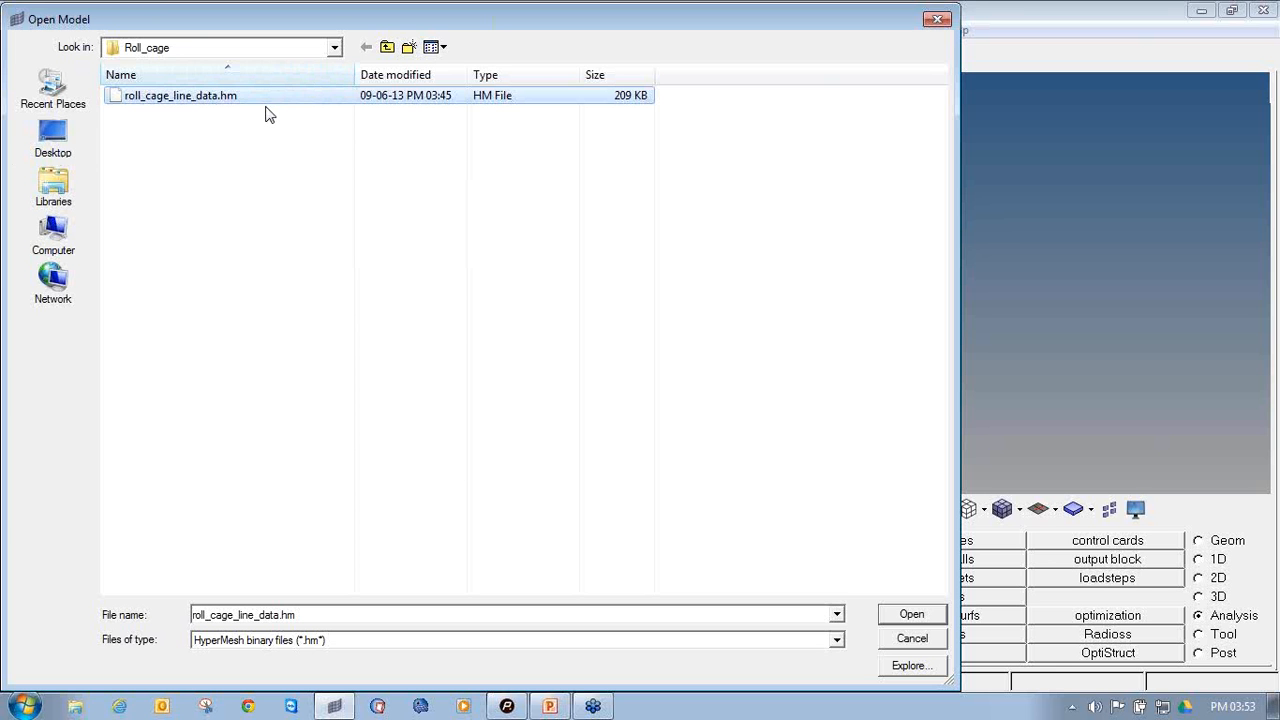
{"action": "left_click", "coordinate": [912, 614]}
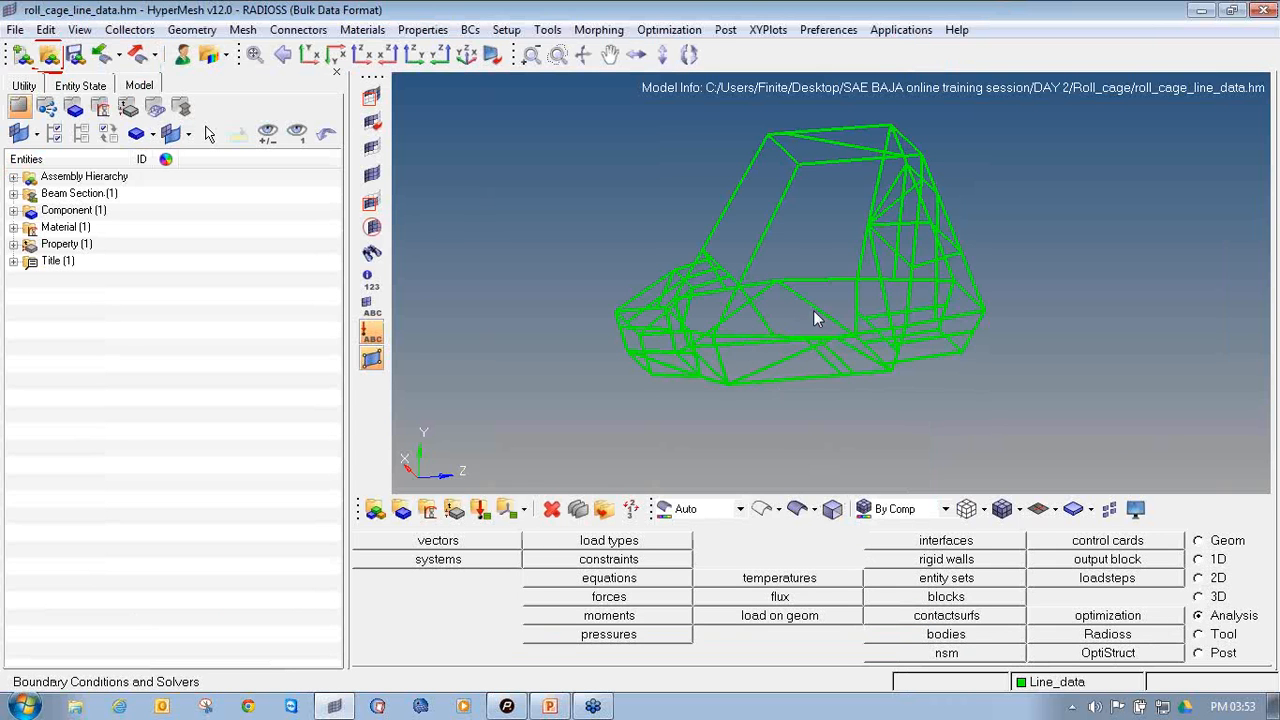
Switch the roll cage's 1D elements to the detailed element representation so the beams show their tube section
{"action": "mouse_move", "coordinate": [813, 310]}
{"action": "left_mouse_down", "text": "ctrl"}
{"action": "mouse_move", "coordinate": [860, 277]}
{"action": "mouse_move", "coordinate": [864, 296]}
{"action": "mouse_move", "coordinate": [829, 294]}
{"action": "left_mouse_up", "text": "ctrl"}
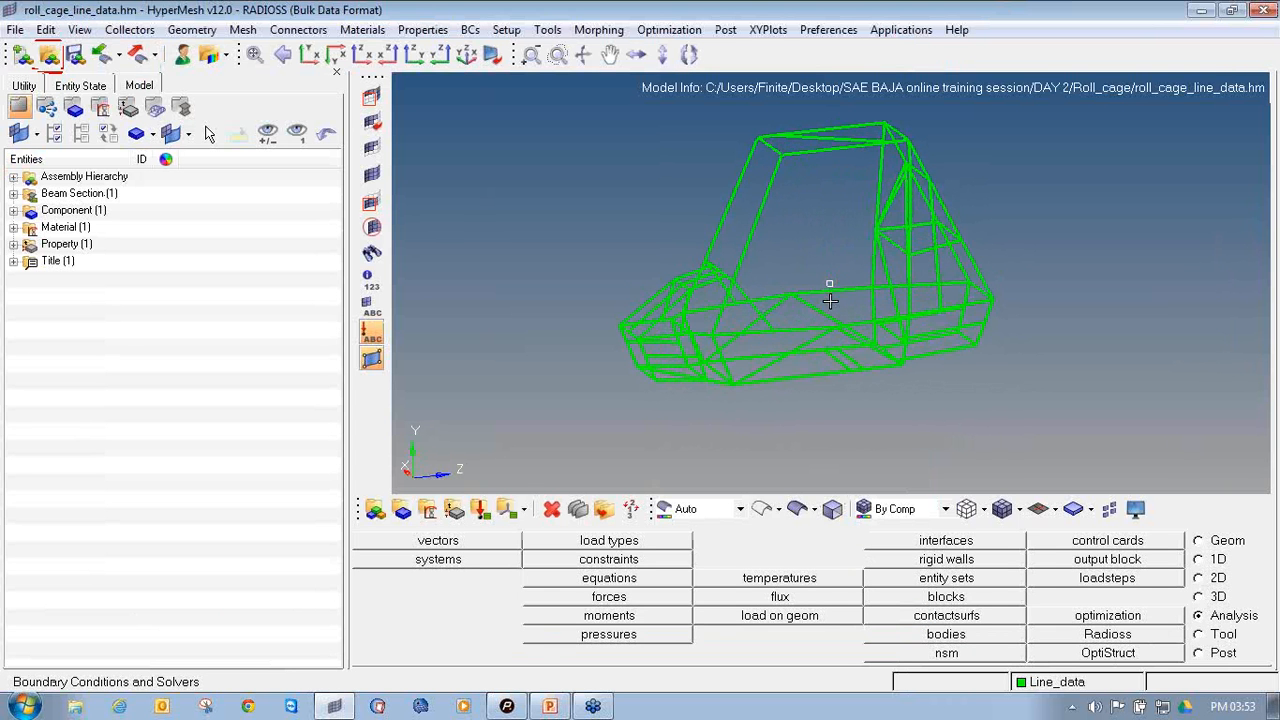
{"action": "left_click", "coordinate": [1057, 511]}
{"action": "left_click", "coordinate": [1080, 483]}
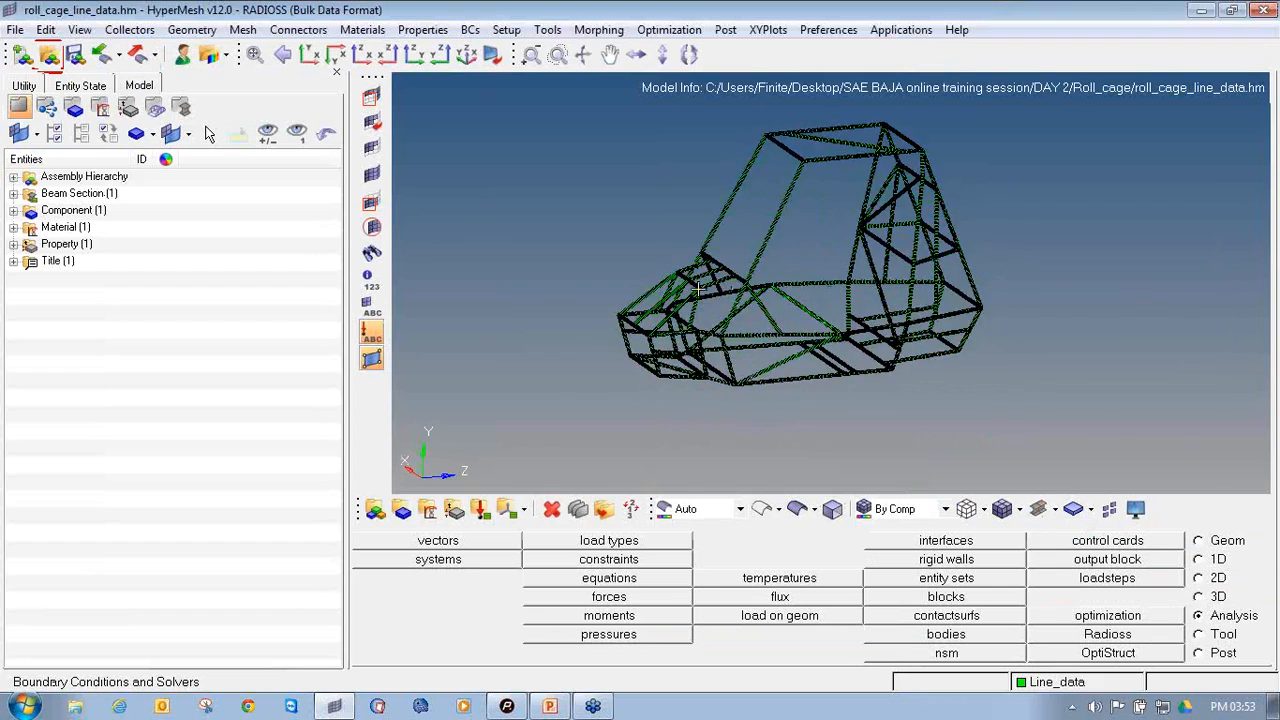
Examine the tubular beam elements at the front, floor and roof of the roll cage from several angles
{"action": "scroll", "coordinate": [659, 294], "scroll_direction": "up", "scroll_amount": 5}
{"action": "scroll", "coordinate": [660, 294], "scroll_direction": "down", "scroll_amount": 4}
{"action": "left_click_drag", "start_coordinate": [739, 347], "coordinate": [852, 291], "text": "ctrl"}
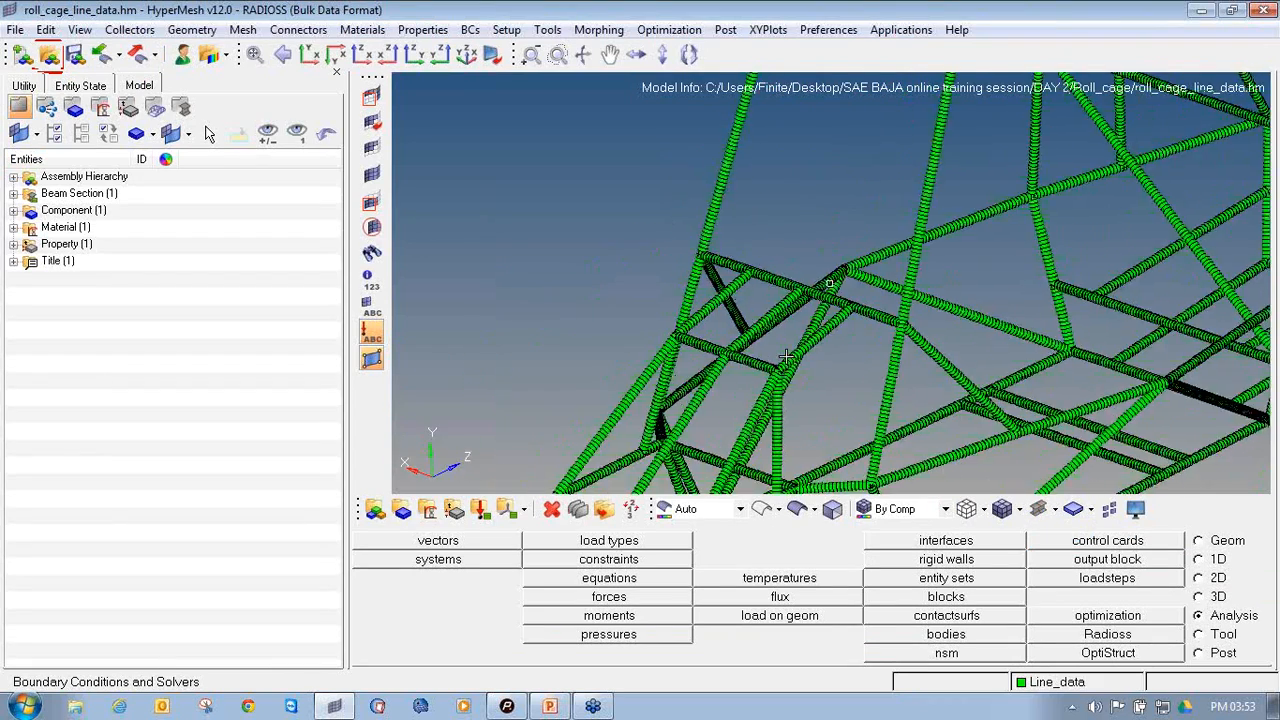
{"action": "scroll", "coordinate": [857, 292], "scroll_direction": "down", "scroll_amount": 3}
{"action": "left_click_drag", "start_coordinate": [1011, 382], "coordinate": [971, 338], "text": "ctrl"}
{"action": "scroll", "coordinate": [1011, 313], "scroll_direction": "up", "scroll_amount": 4}
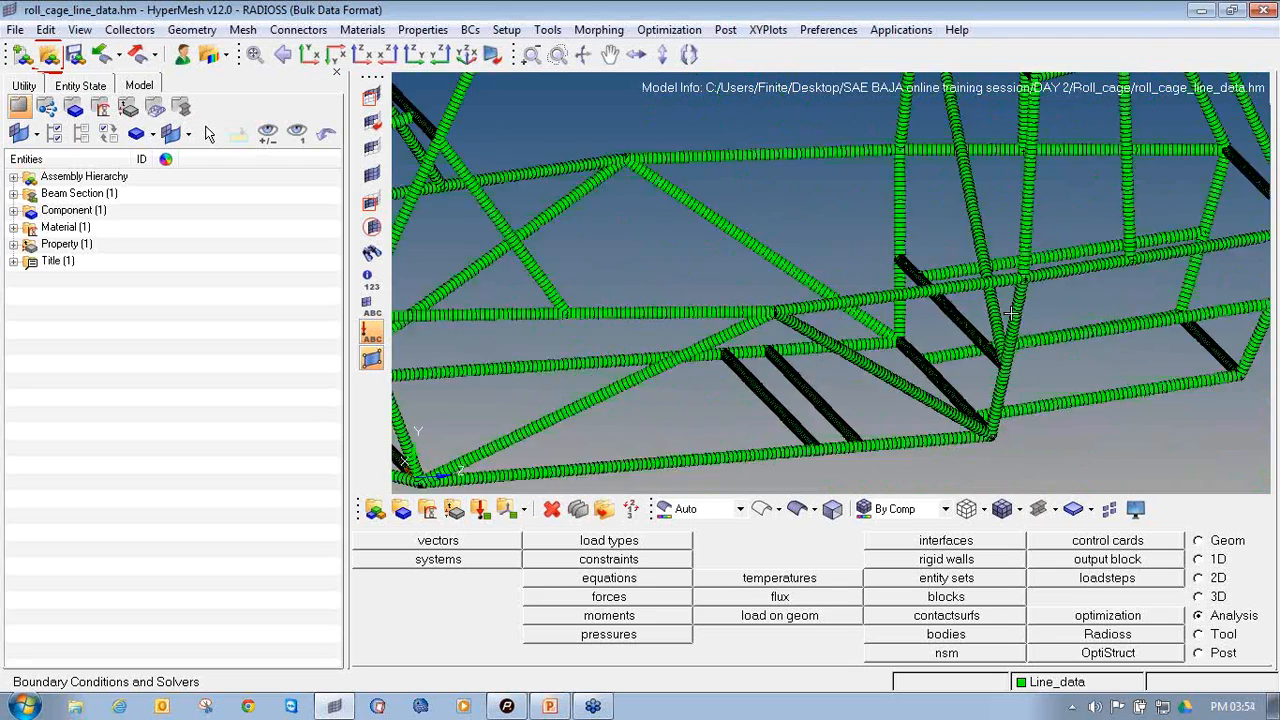
{"action": "scroll", "coordinate": [1011, 313], "scroll_direction": "down", "scroll_amount": 4}
{"action": "right_click_drag", "start_coordinate": [937, 166], "coordinate": [962, 308], "text": "ctrl"}
{"action": "scroll", "coordinate": [802, 126], "scroll_direction": "up", "scroll_amount": 2, "text": "ctrl"}
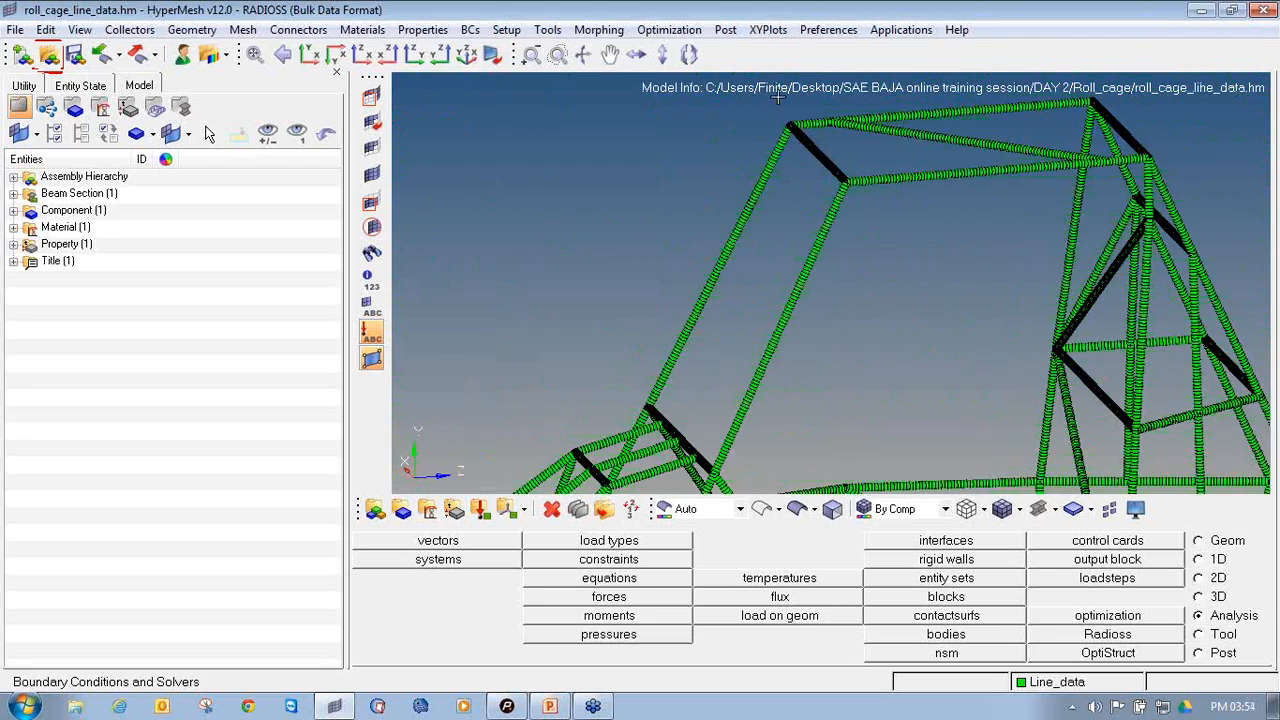
{"action": "right_click_drag", "start_coordinate": [727, 291], "coordinate": [750, 190], "text": "ctrl"}
{"action": "scroll", "coordinate": [748, 195], "scroll_direction": "down", "scroll_amount": 3, "text": "ctrl"}
{"action": "left_click_drag", "start_coordinate": [701, 322], "coordinate": [739, 331], "text": "ctrl"}
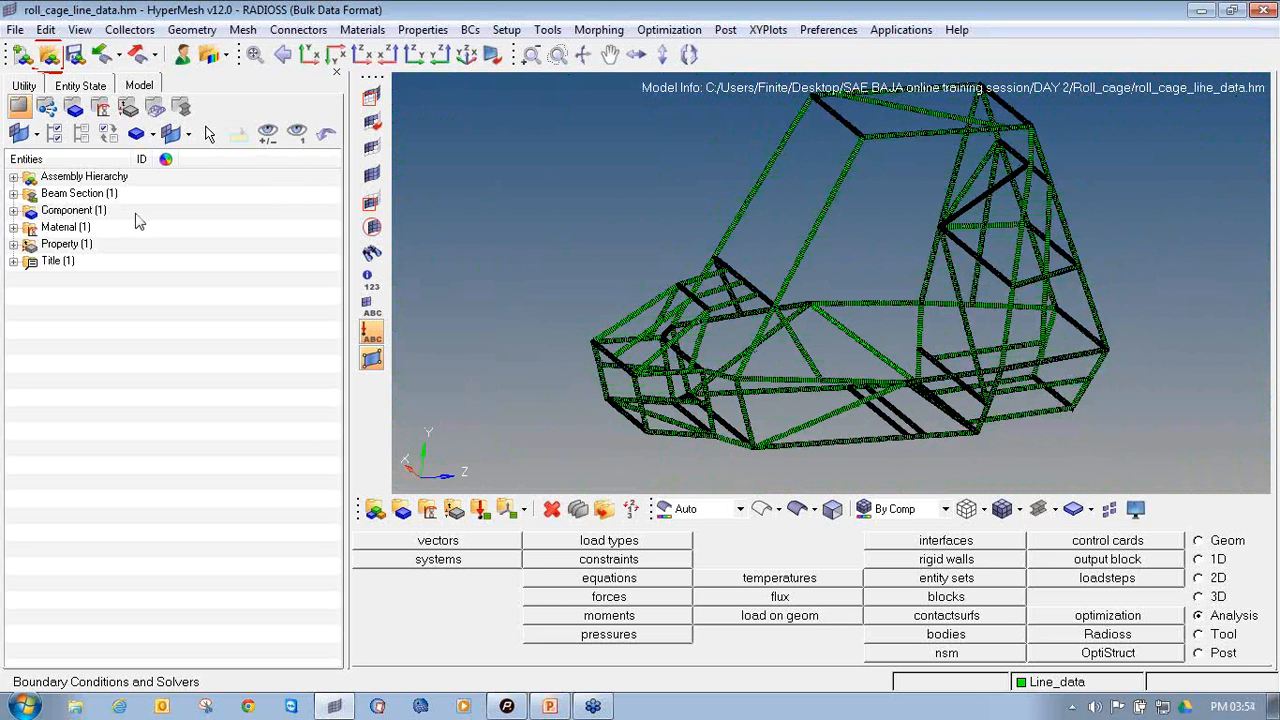
List the model's existing property, material, component and beam section entries in the entity tree
{"action": "left_click", "coordinate": [13, 244]}
{"action": "left_click", "coordinate": [13, 227]}
{"action": "left_click", "coordinate": [13, 210]}
{"action": "left_click", "coordinate": [13, 193]}
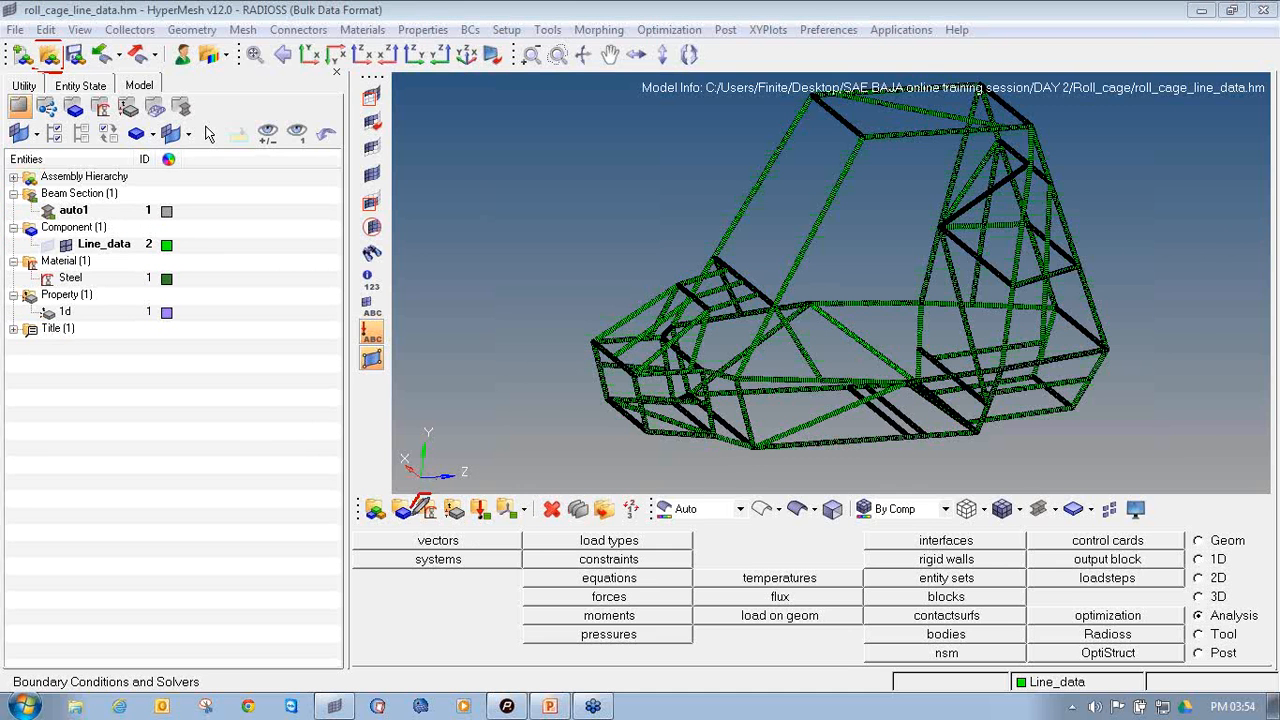
Update the Steel material as ISOTROPIC with card image MAT1, reviewing its card values
{"action": "mouse_move", "coordinate": [415, 506]}
{"action": "left_mouse_down"}
{"action": "mouse_move", "coordinate": [432, 524]}
{"action": "mouse_move", "coordinate": [446, 500]}
{"action": "mouse_move", "coordinate": [418, 494]}
{"action": "left_mouse_up"}
{"action": "left_click", "coordinate": [428, 510]}
{"action": "left_click", "coordinate": [398, 562]}
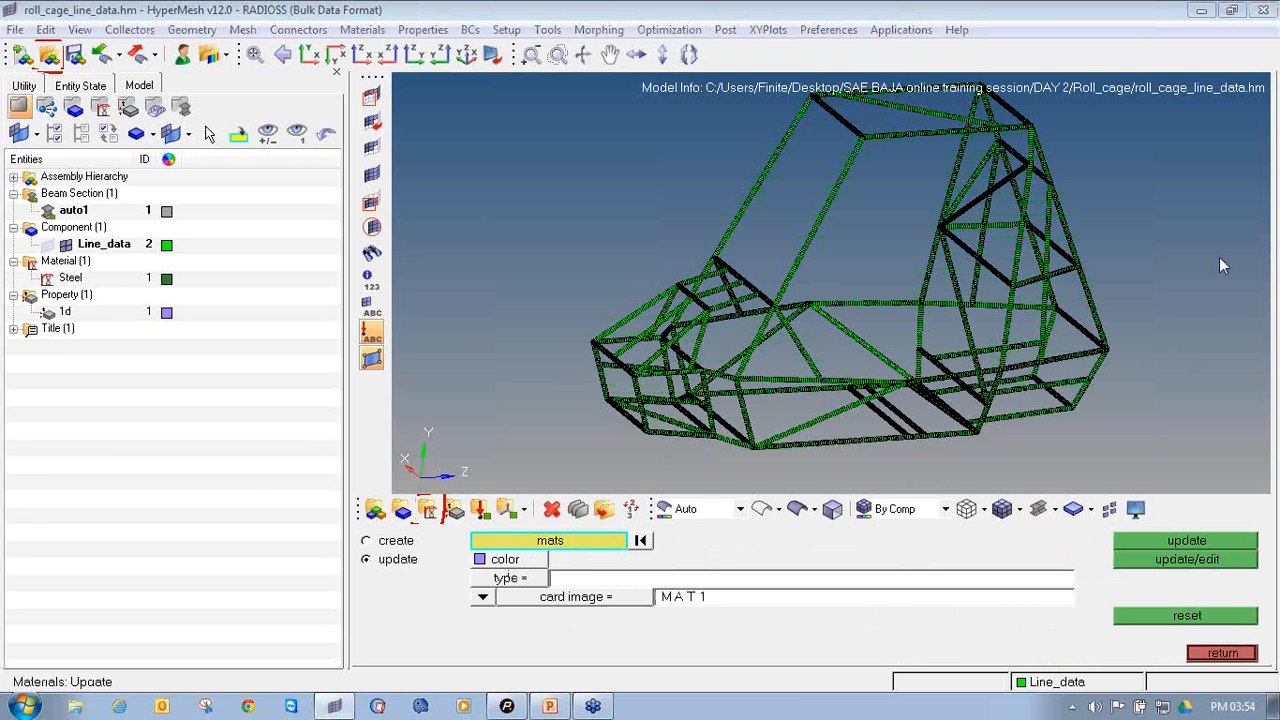
{"action": "mouse_move", "coordinate": [418, 548]}
{"action": "left_mouse_down"}
{"action": "mouse_move", "coordinate": [356, 552]}
{"action": "mouse_move", "coordinate": [406, 548]}
{"action": "left_mouse_up"}
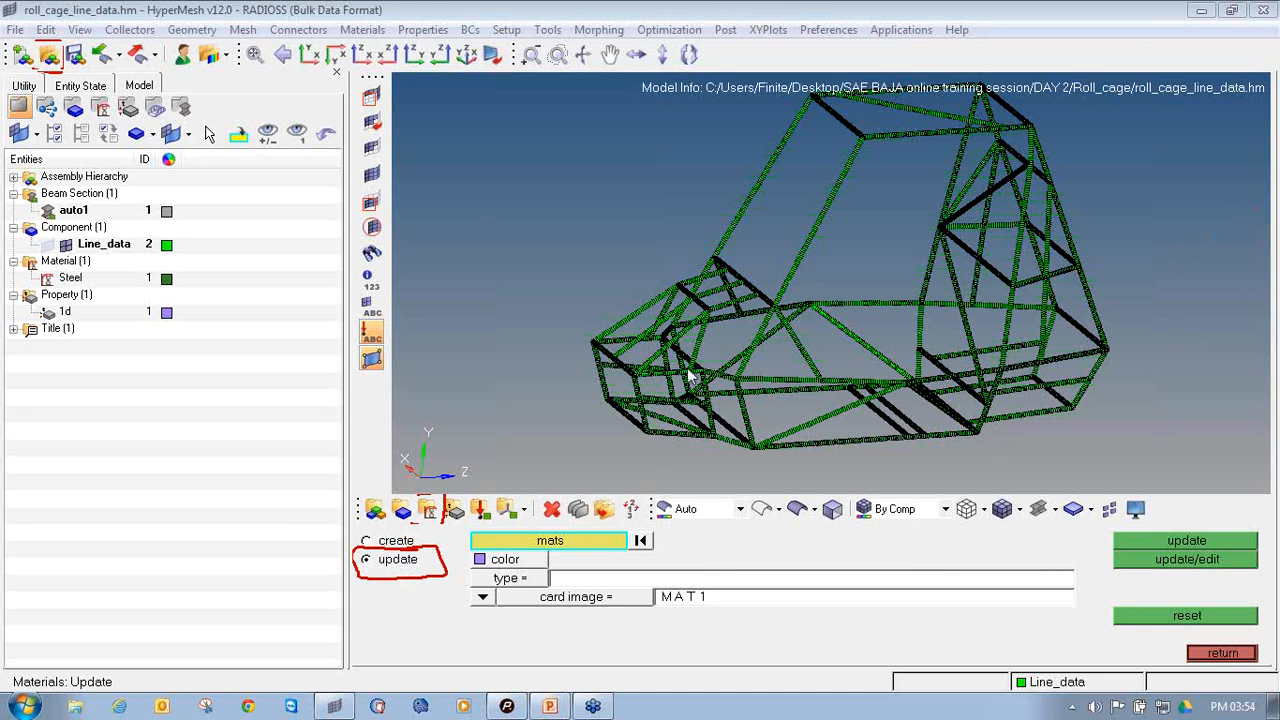
{"action": "left_click", "coordinate": [604, 546]}
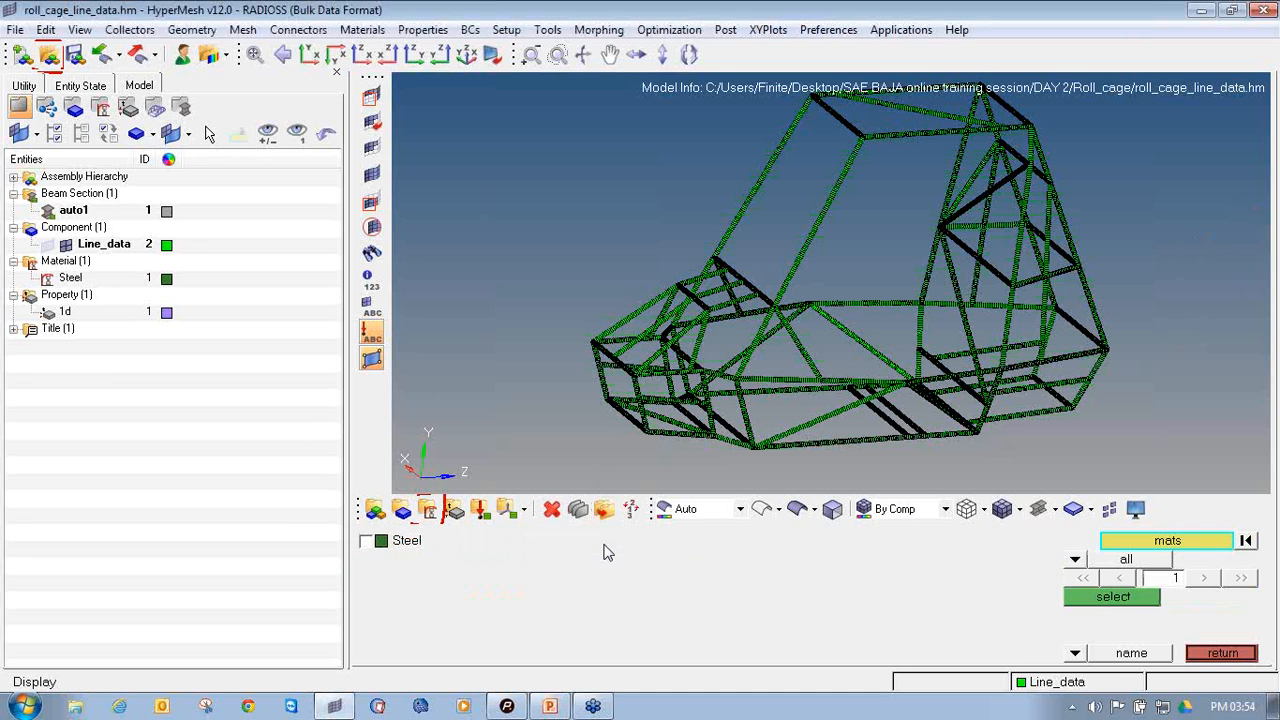
{"action": "left_click", "coordinate": [393, 543]}
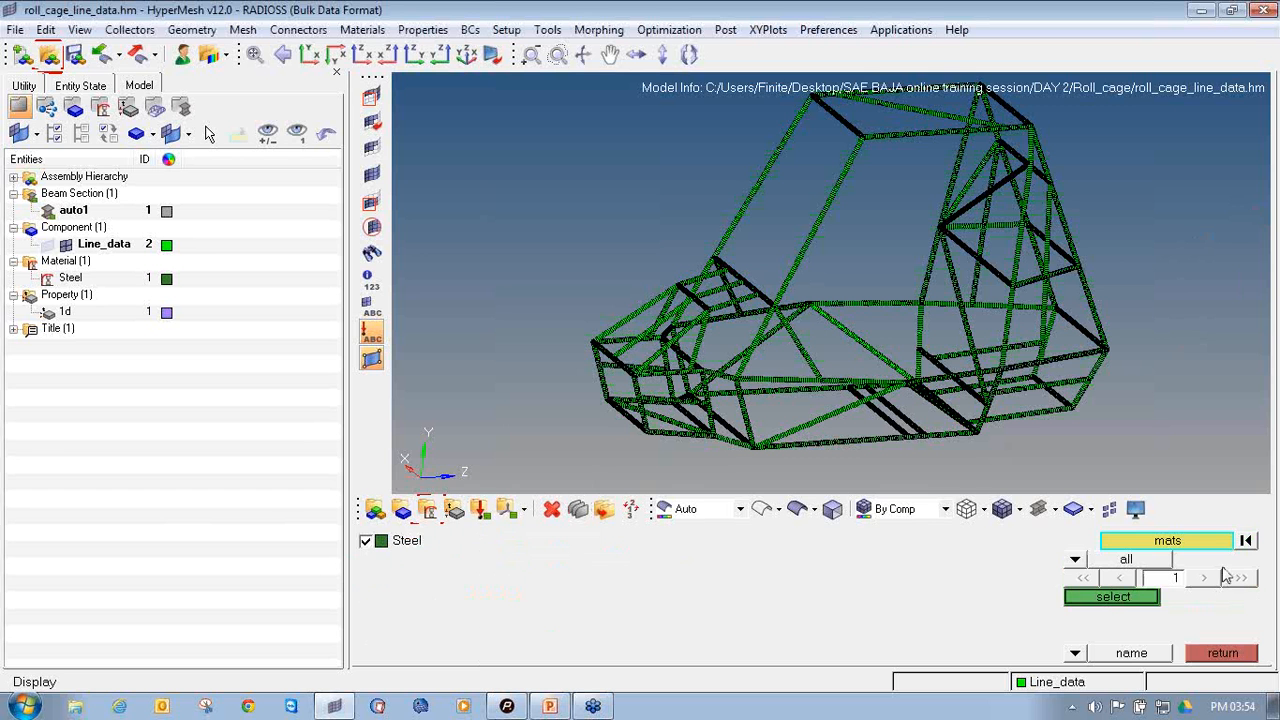
{"action": "left_click", "coordinate": [1086, 597]}
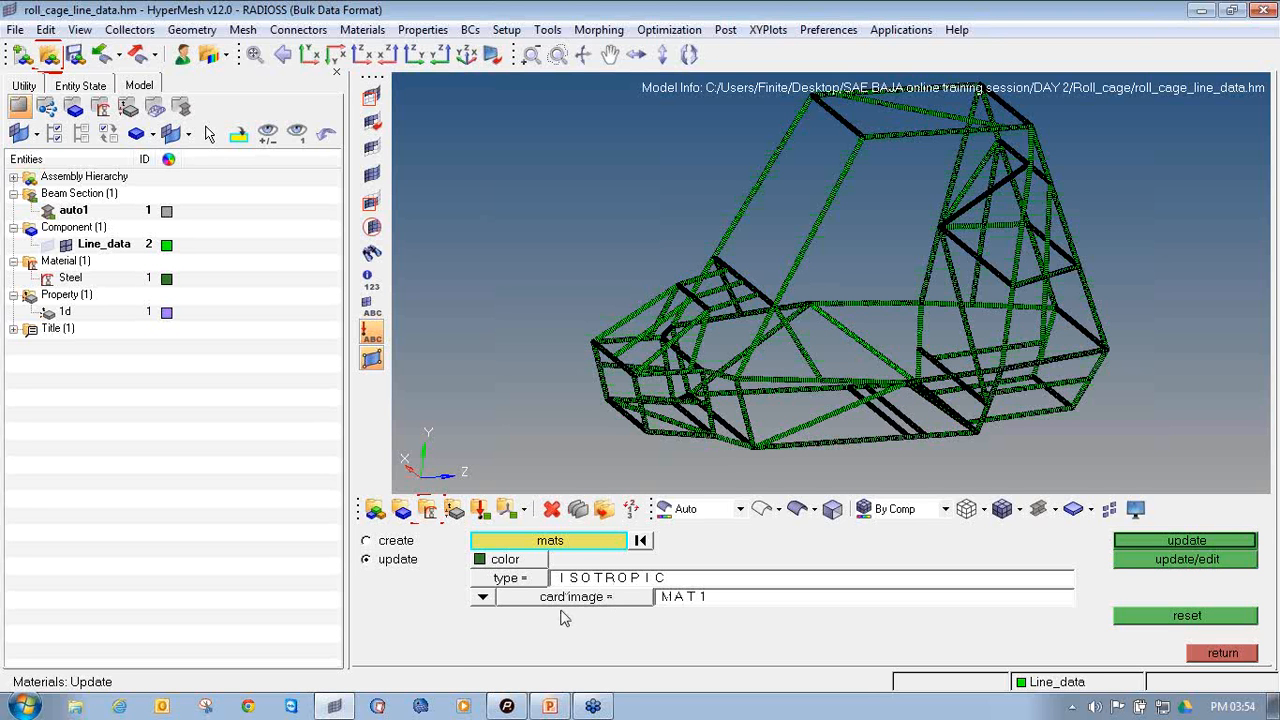
{"action": "left_click", "coordinate": [1186, 560]}
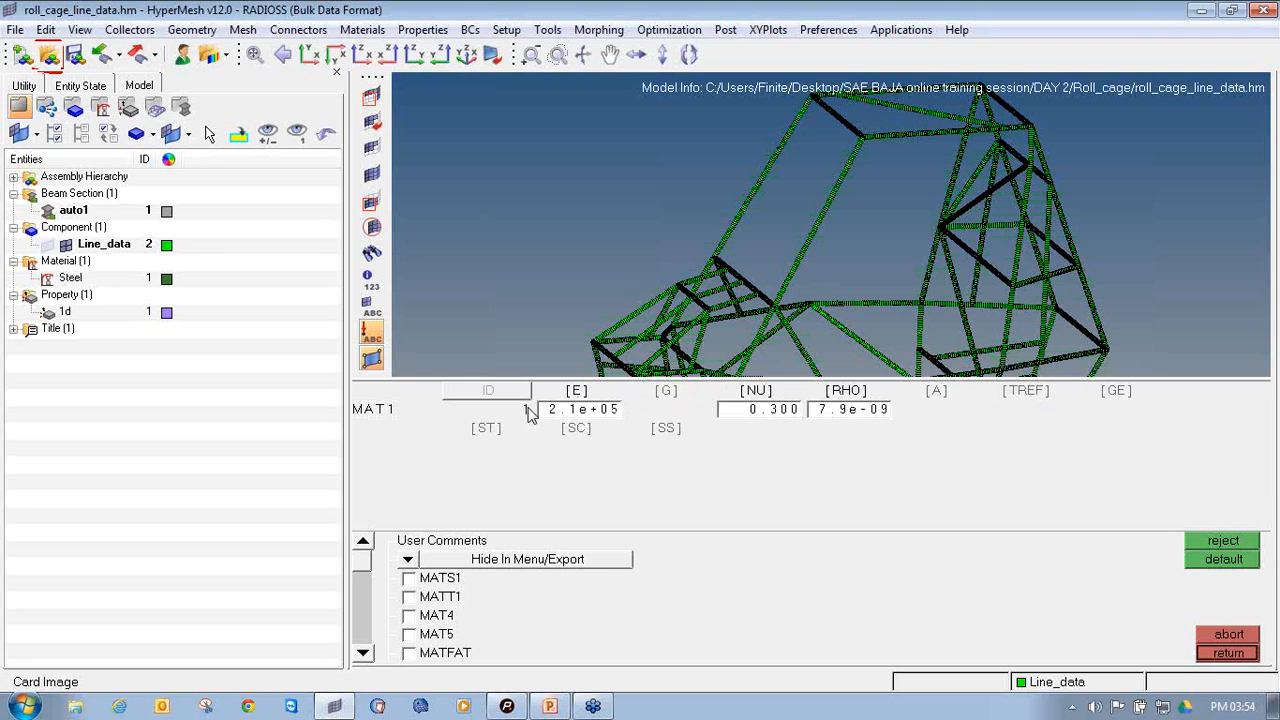
{"action": "left_click", "coordinate": [1227, 653]}
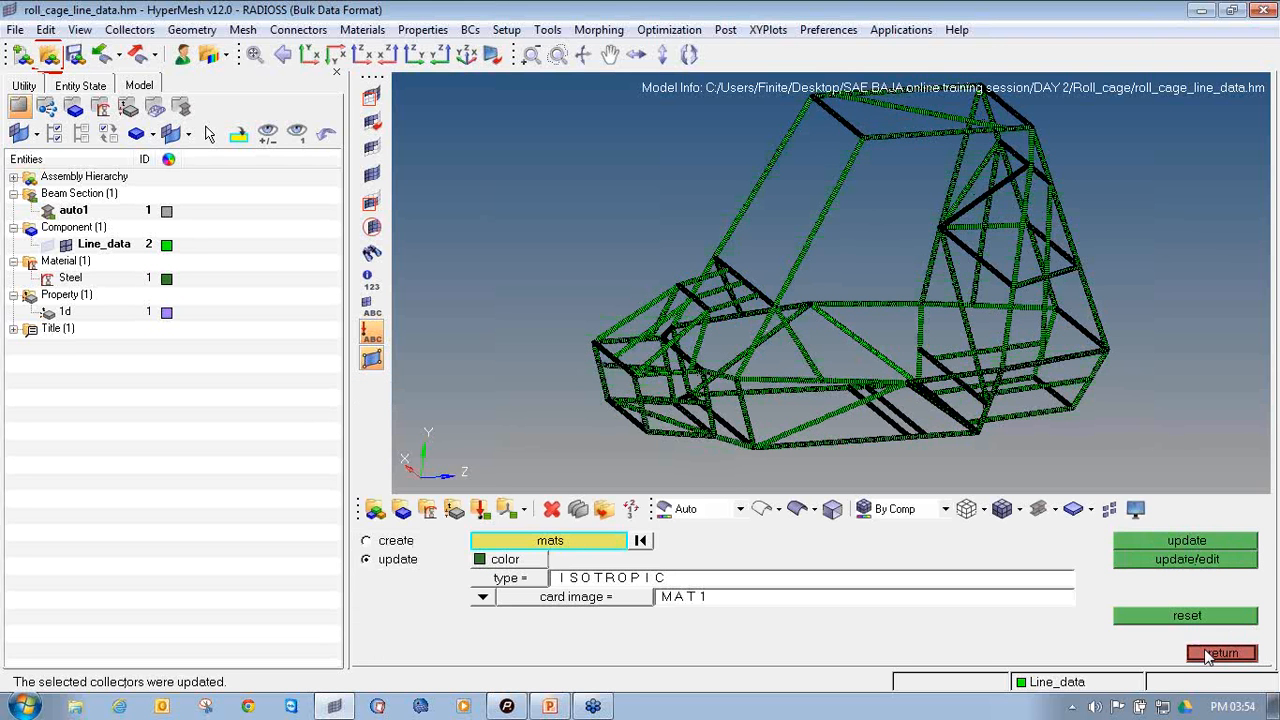
{"action": "left_click", "coordinate": [1207, 654]}
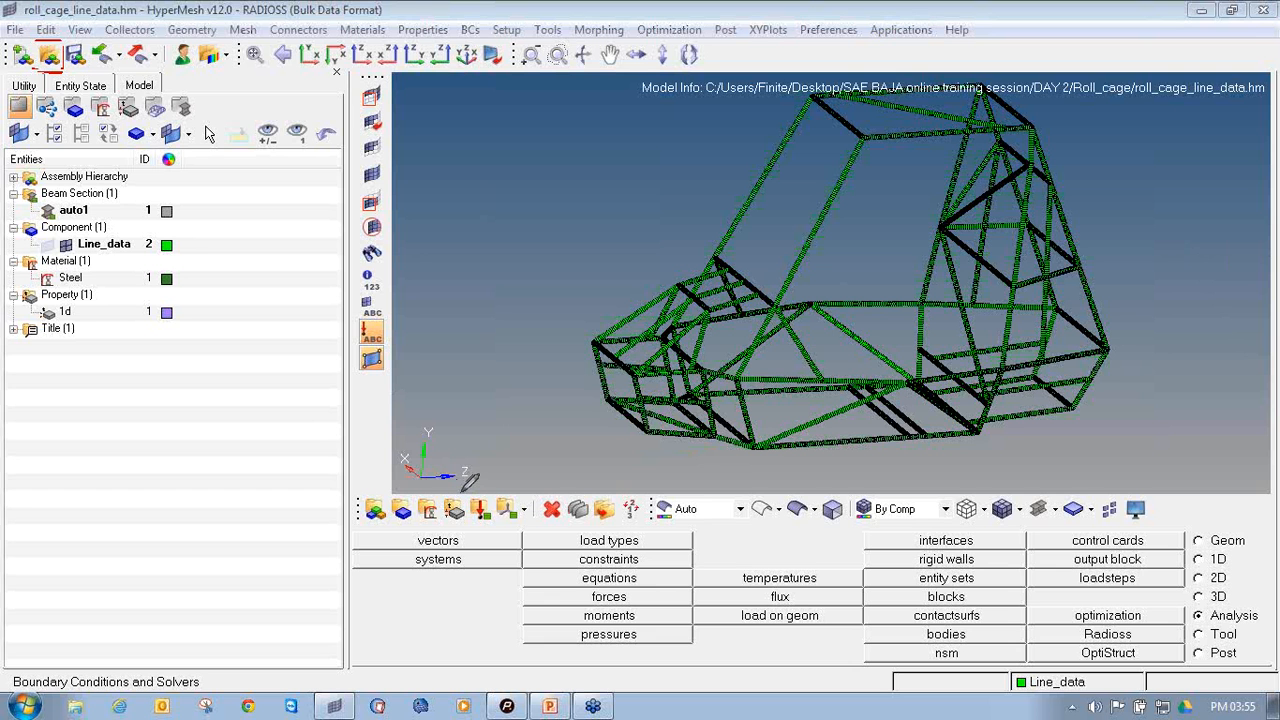
Update the 1d property with type 1D, card image PBEAM, material Steel and beam section tube_section.1, reviewing its card
{"action": "mouse_move", "coordinate": [448, 489]}
{"action": "left_mouse_down"}
{"action": "mouse_move", "coordinate": [450, 522]}
{"action": "mouse_move", "coordinate": [468, 502]}
{"action": "left_mouse_up"}
{"action": "left_click", "coordinate": [455, 510]}
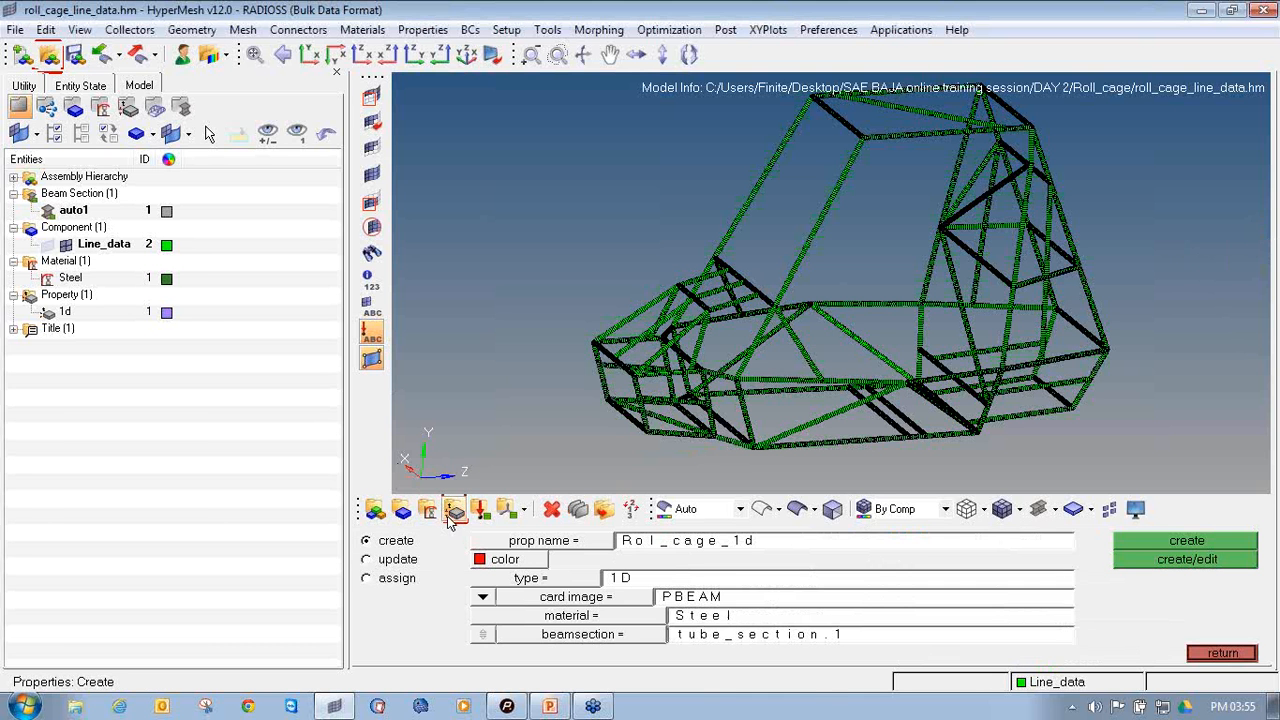
{"action": "left_click", "coordinate": [377, 563]}
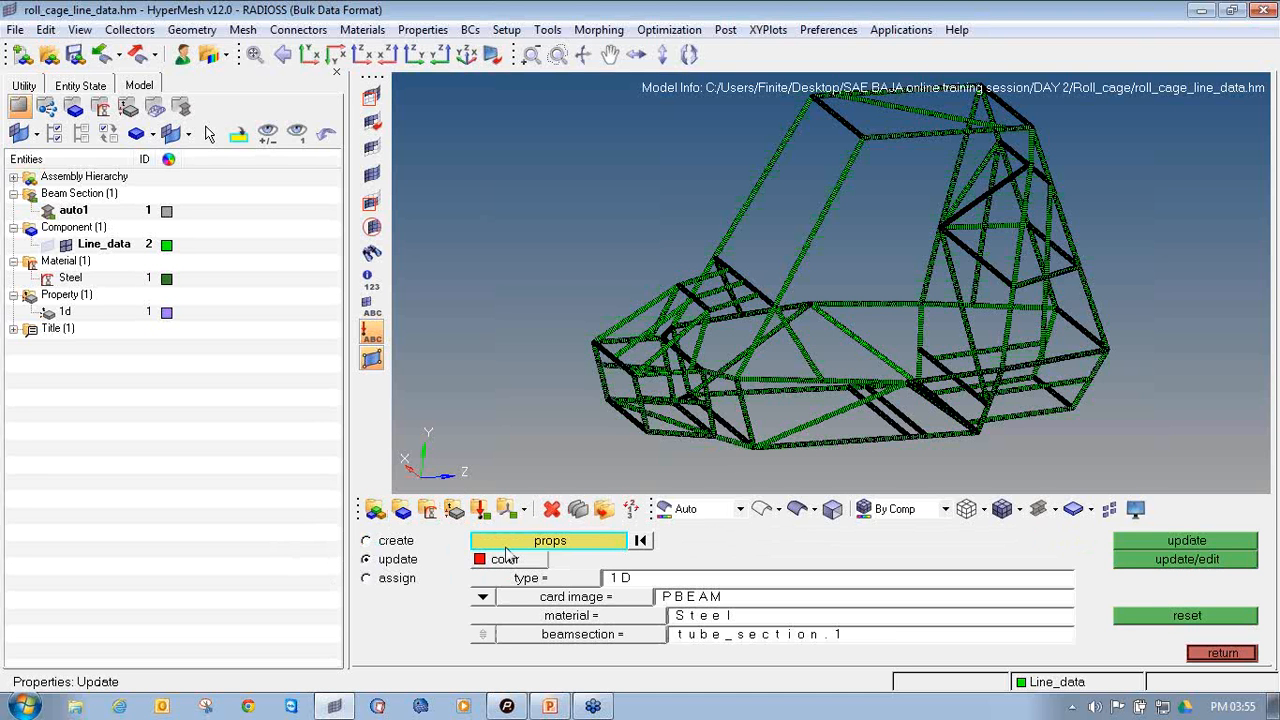
{"action": "left_click", "coordinate": [612, 541]}
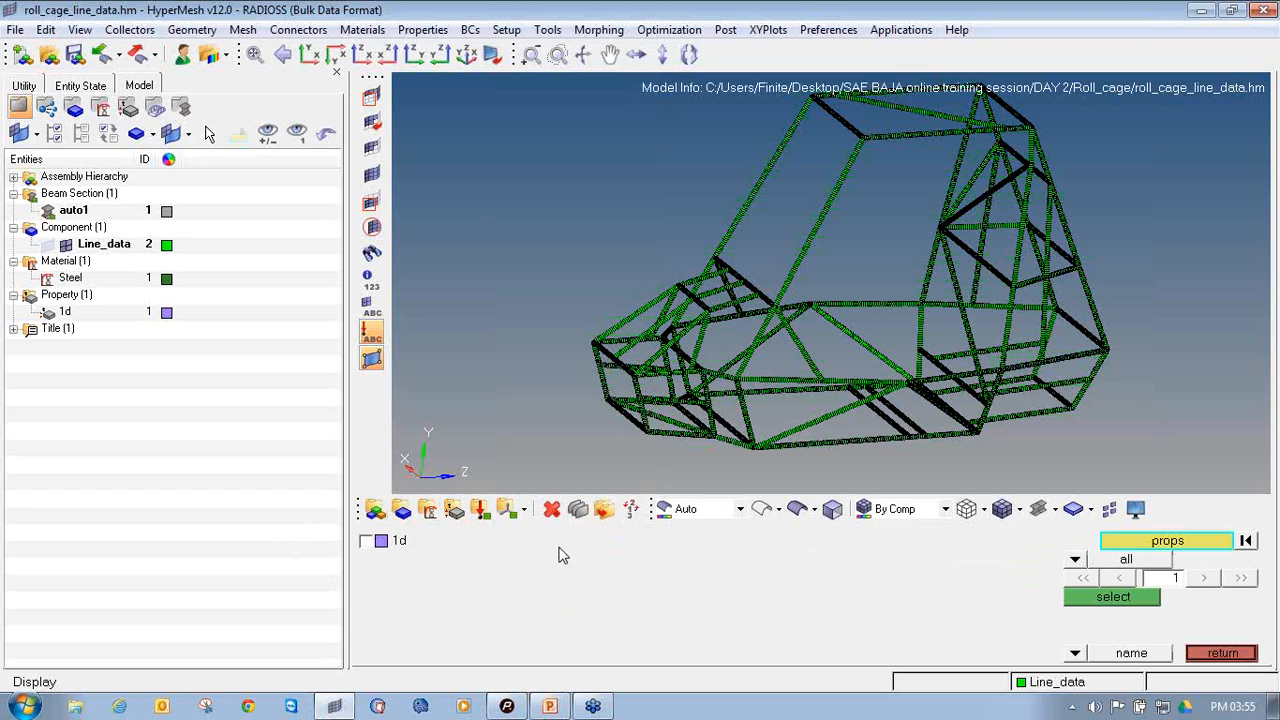
{"action": "left_click", "coordinate": [368, 541]}
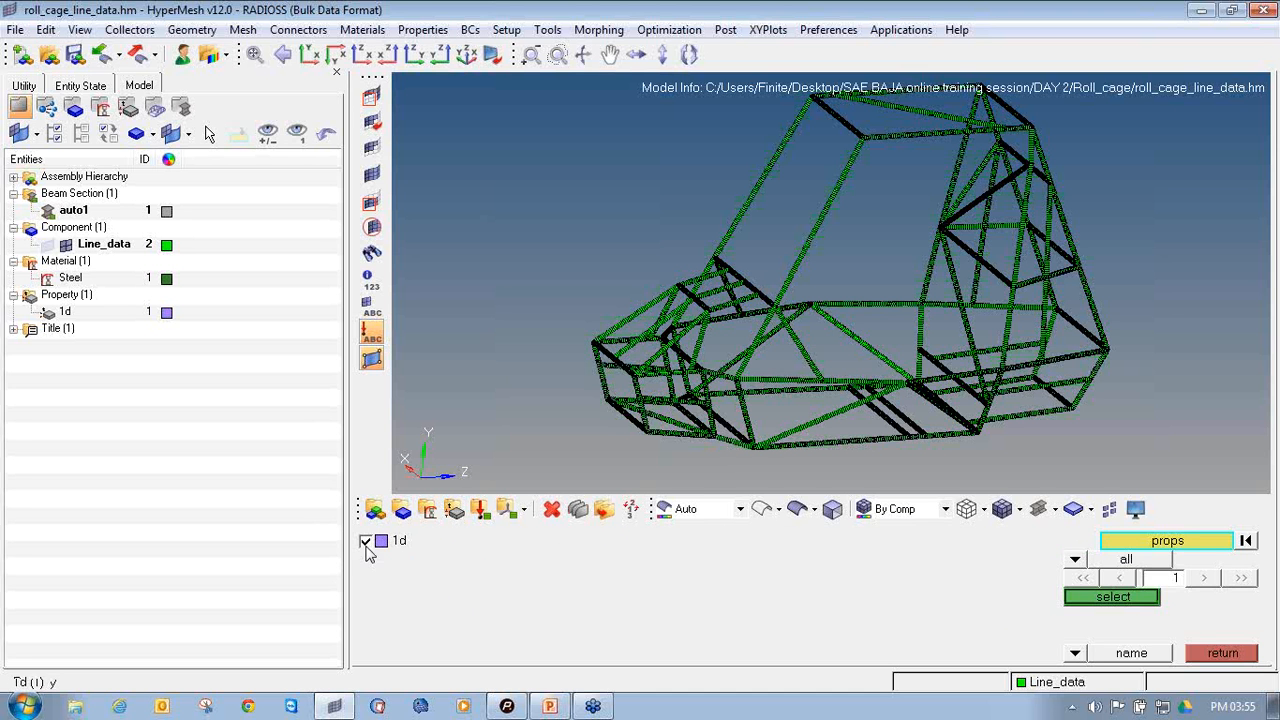
{"action": "left_click", "coordinate": [1136, 597]}
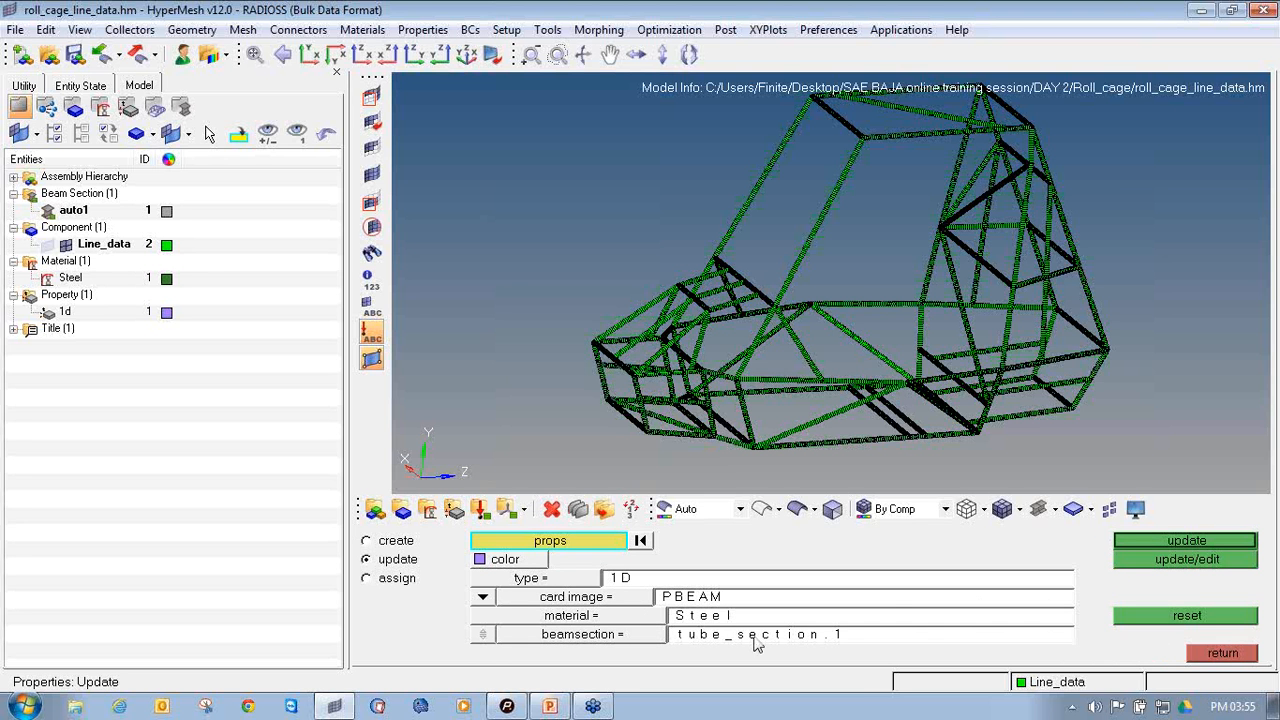
{"action": "left_click", "coordinate": [1142, 565]}
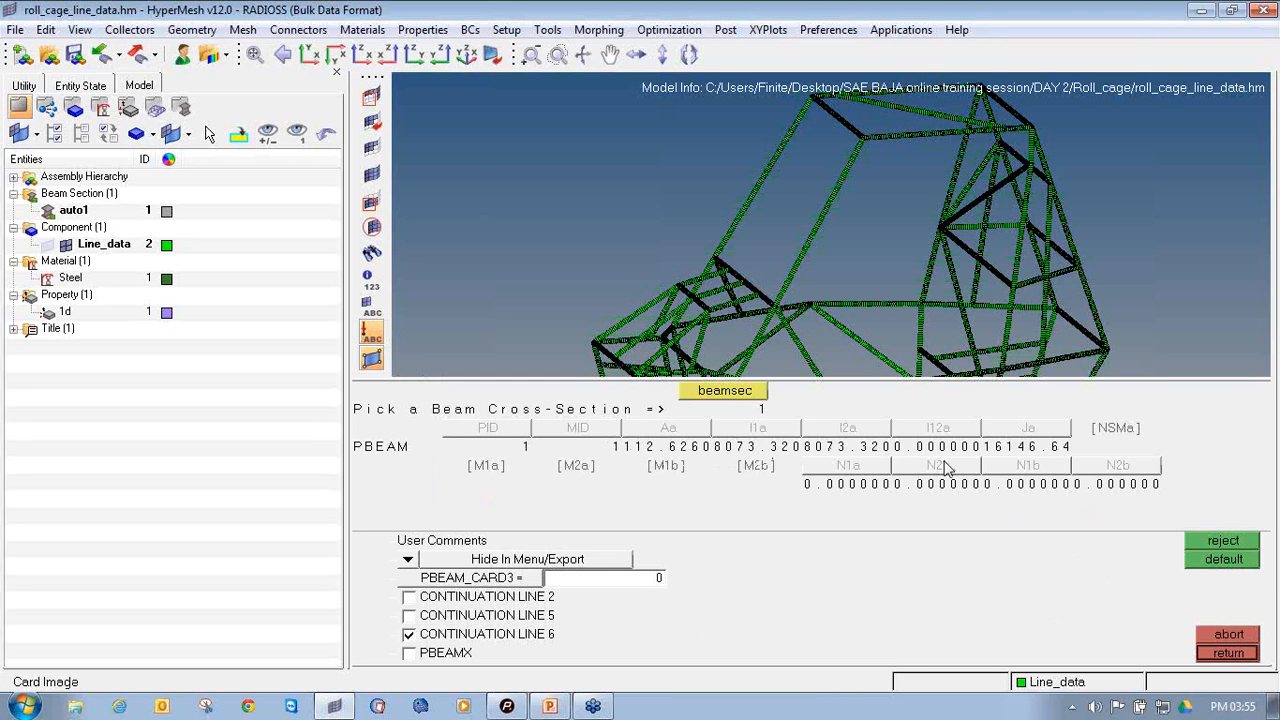
{"action": "left_click", "coordinate": [1225, 653]}
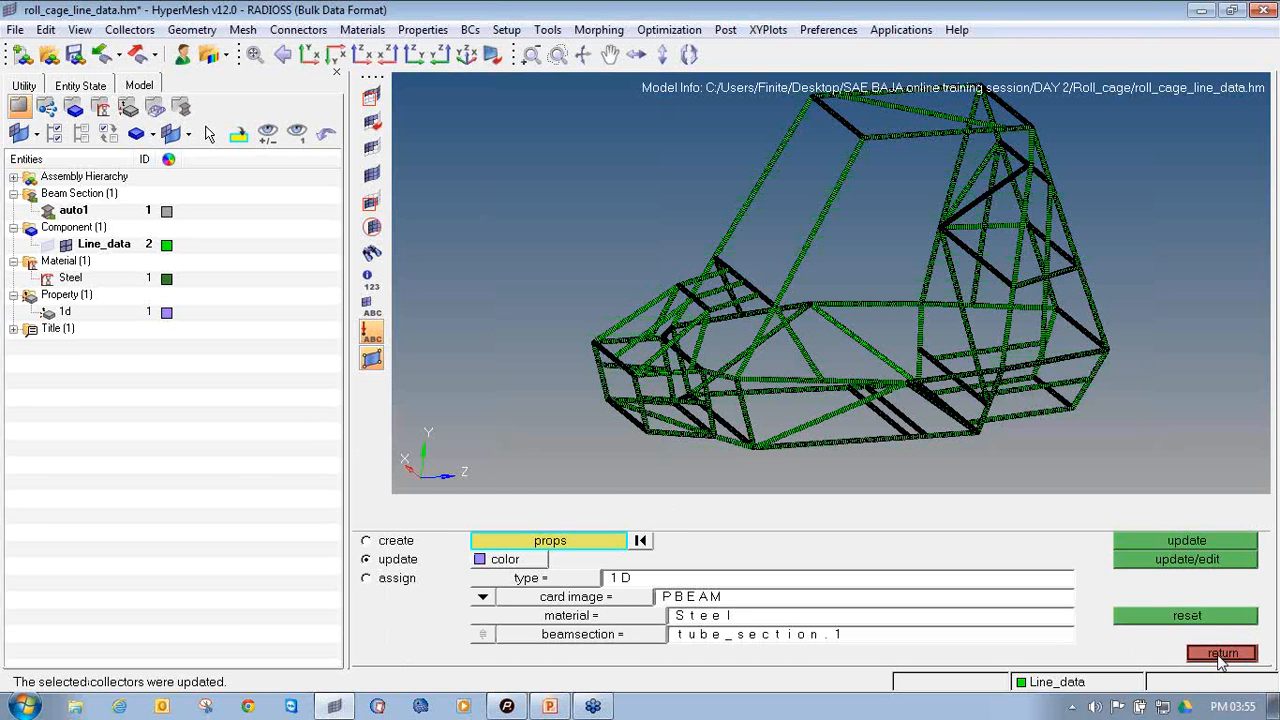
{"action": "left_click", "coordinate": [1222, 655]}
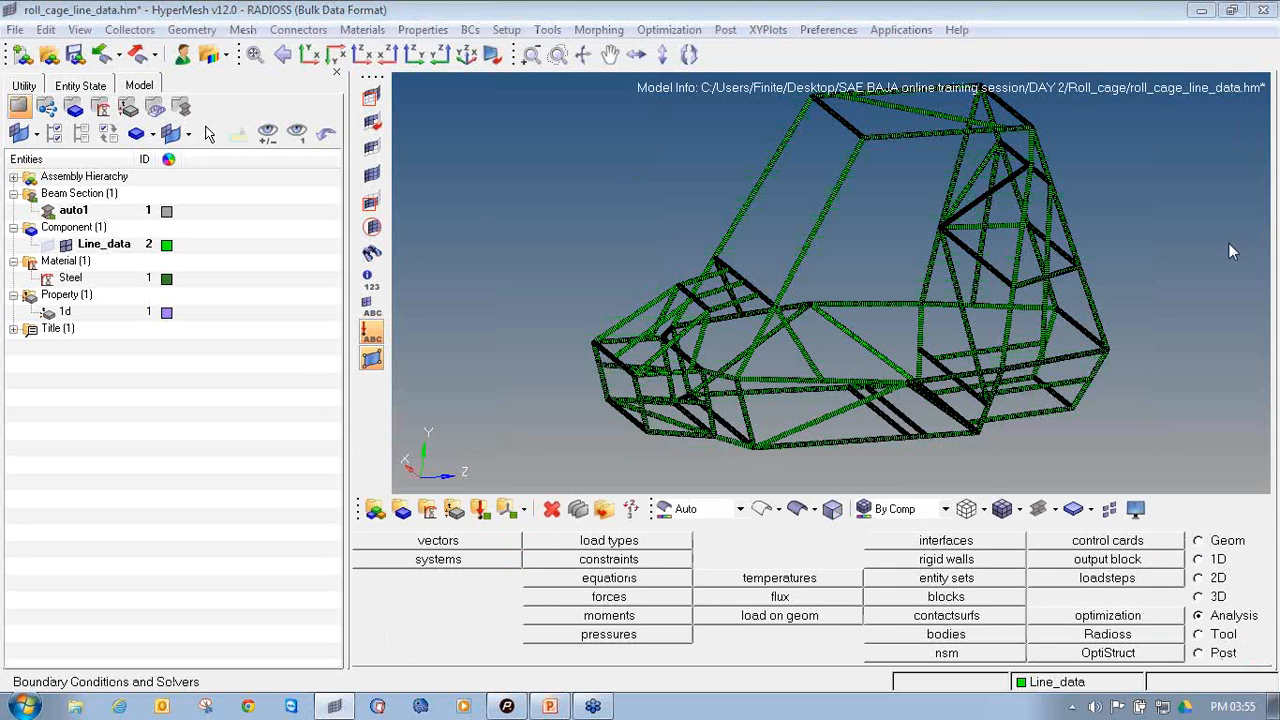
Check which property and material are assigned to the Line_data component
{"action": "mouse_move", "coordinate": [393, 493]}
{"action": "left_mouse_down"}
{"action": "mouse_move", "coordinate": [380, 521]}
{"action": "mouse_move", "coordinate": [409, 524]}
{"action": "mouse_move", "coordinate": [411, 492]}
{"action": "left_mouse_up"}
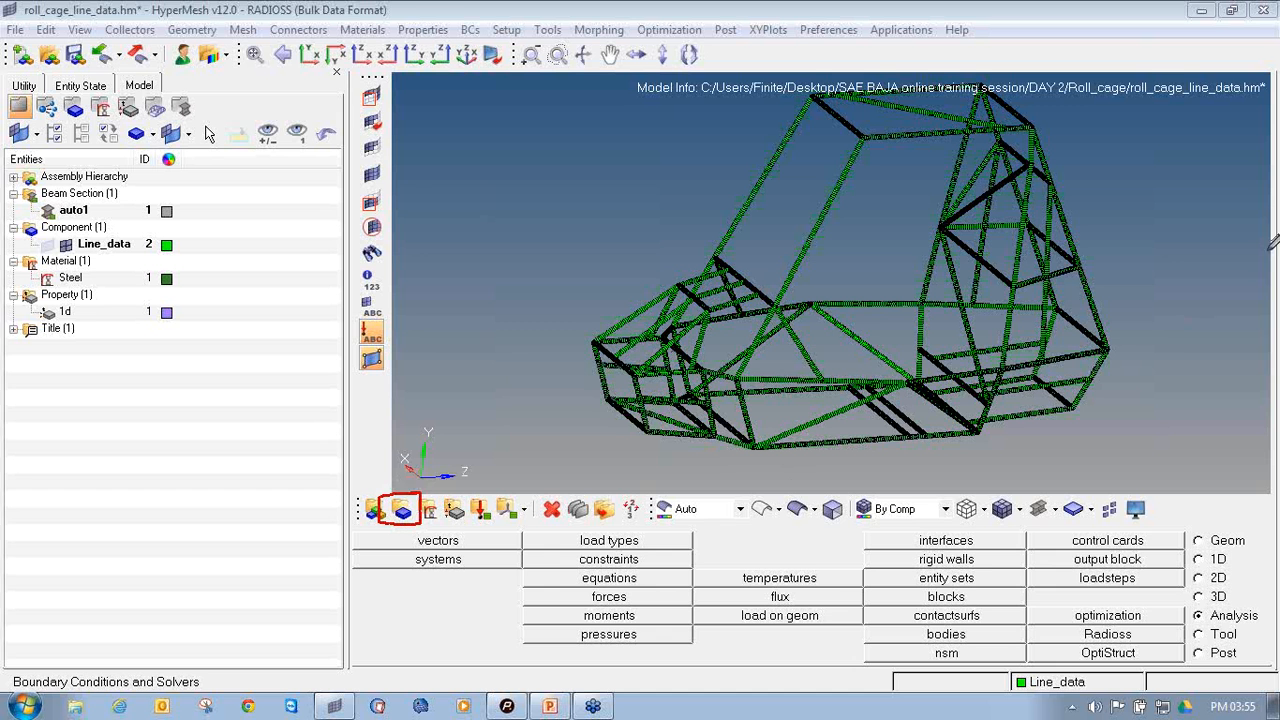
{"action": "left_click", "coordinate": [404, 510]}
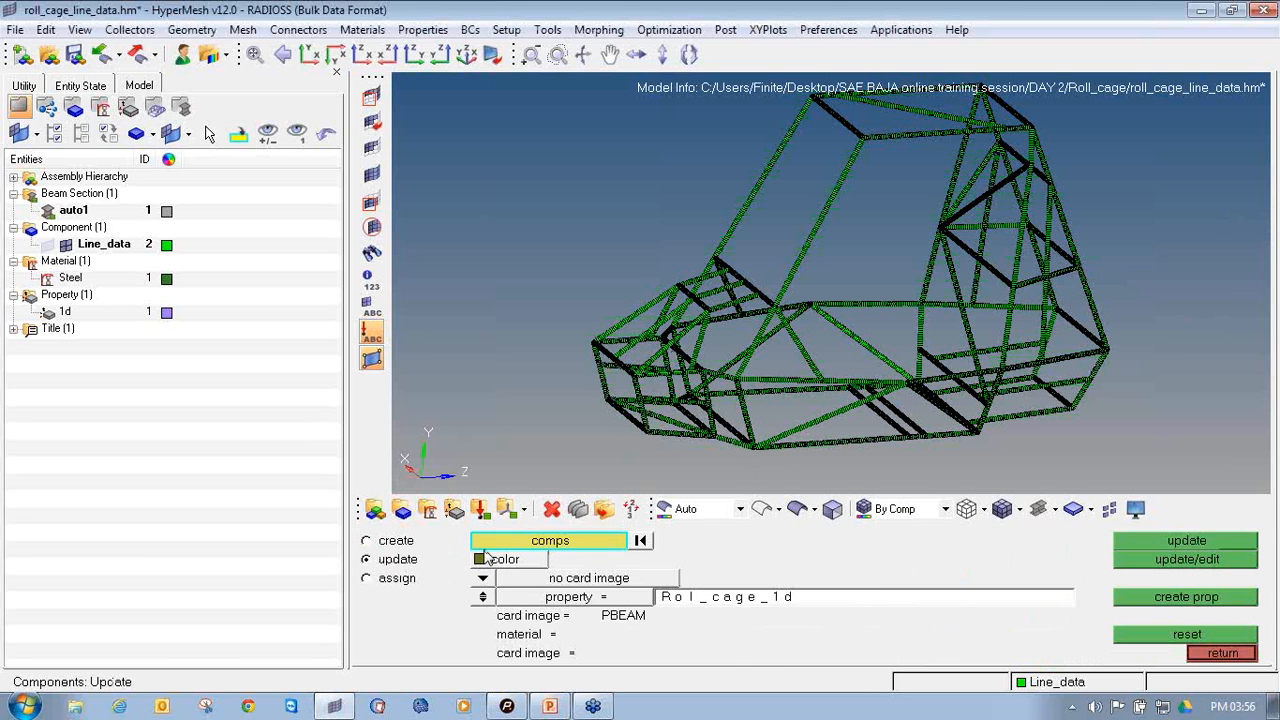
{"action": "key", "text": "d"}
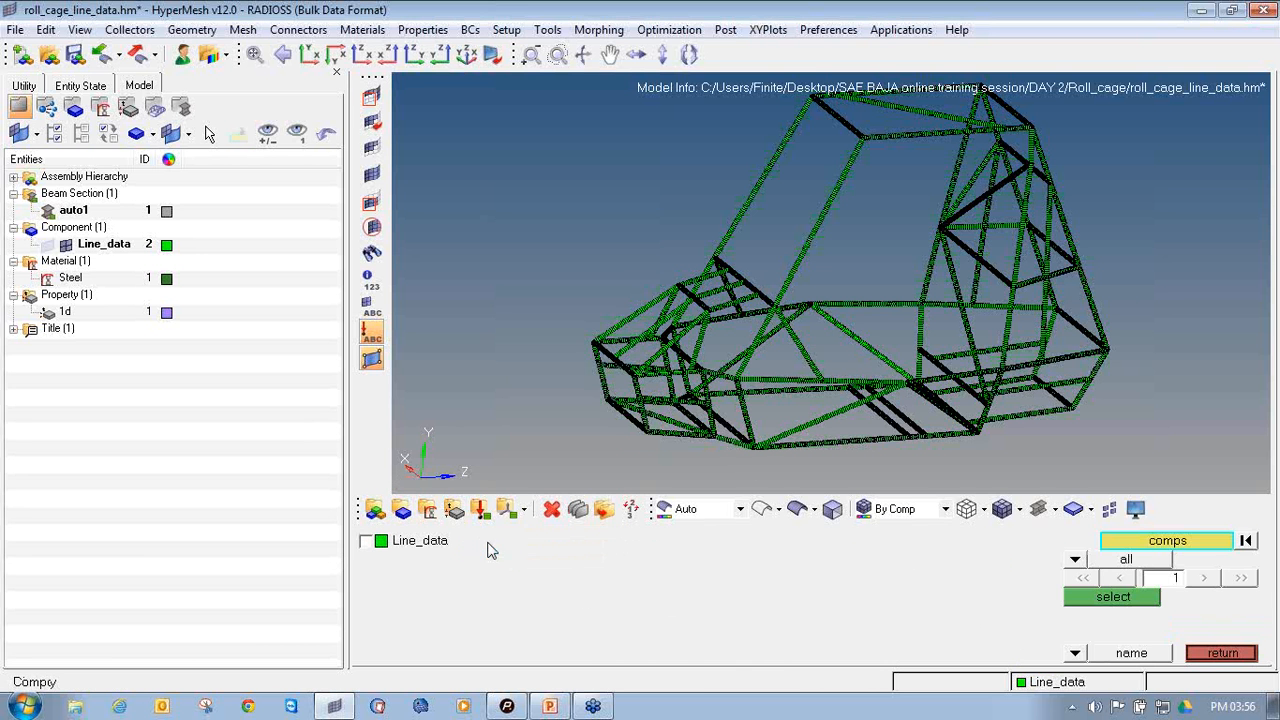
{"action": "left_click", "coordinate": [420, 541]}
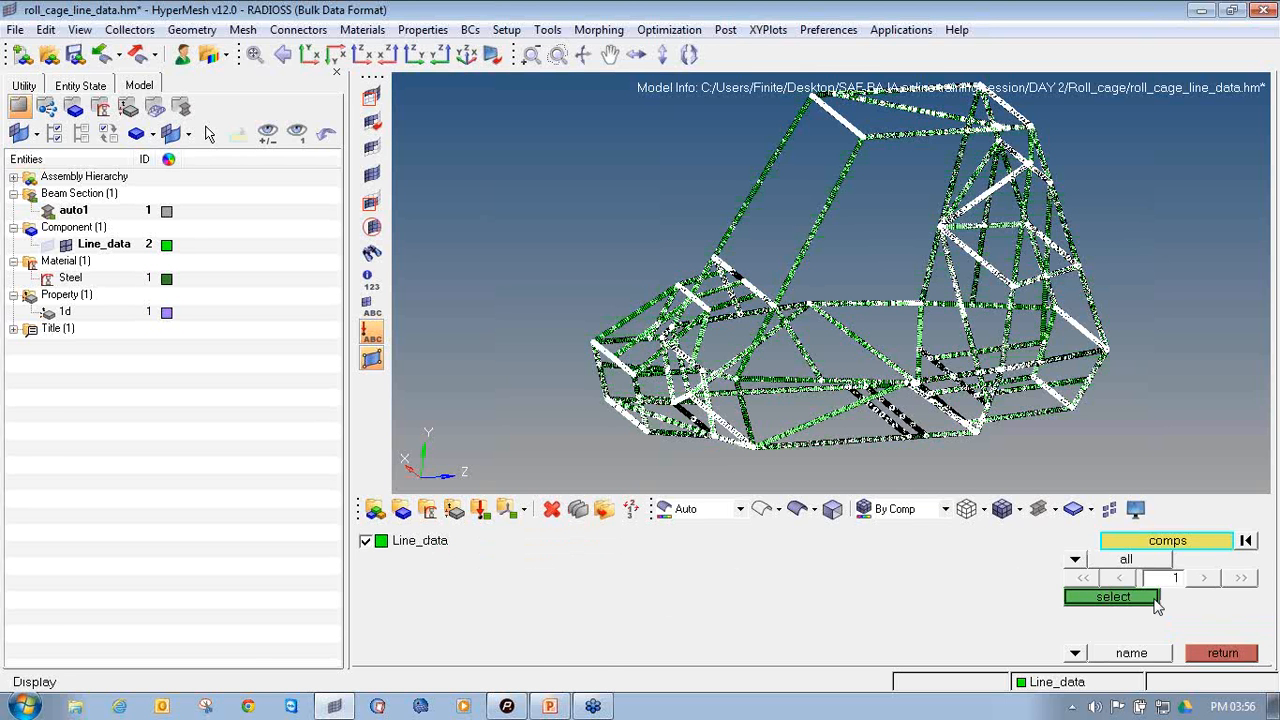
{"action": "left_click", "coordinate": [1155, 599]}
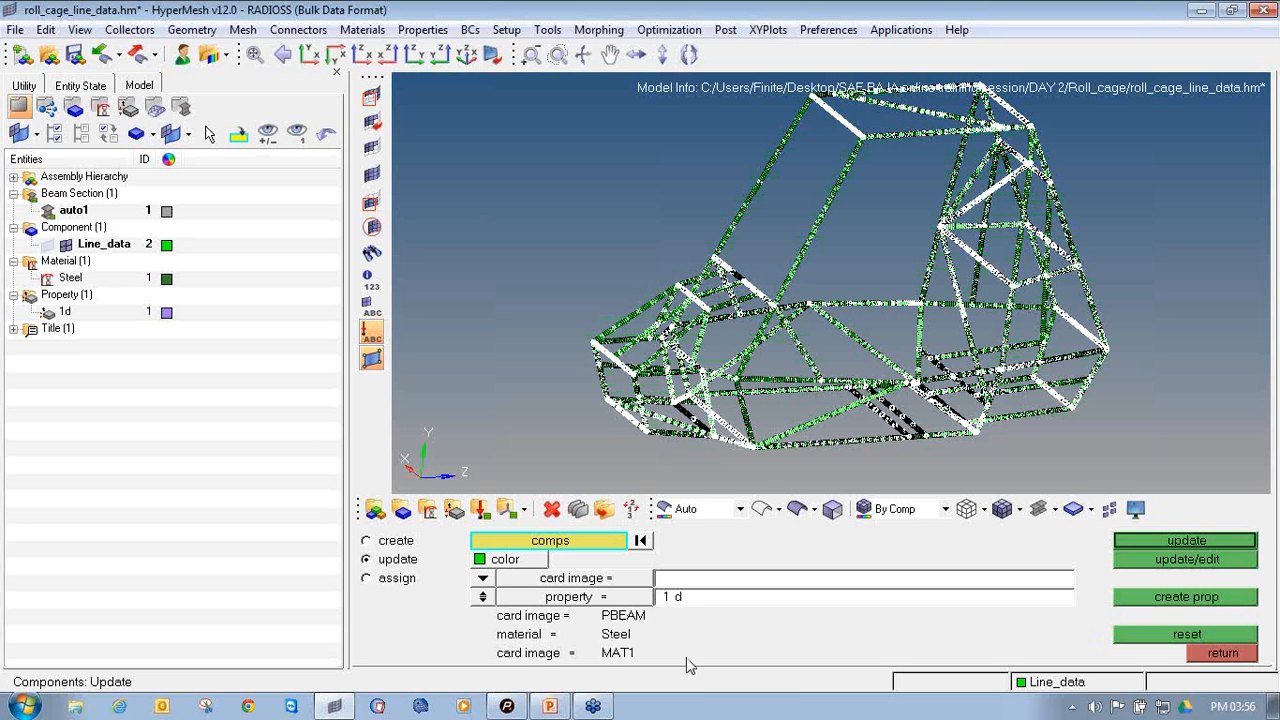
{"action": "left_click", "coordinate": [1223, 654]}
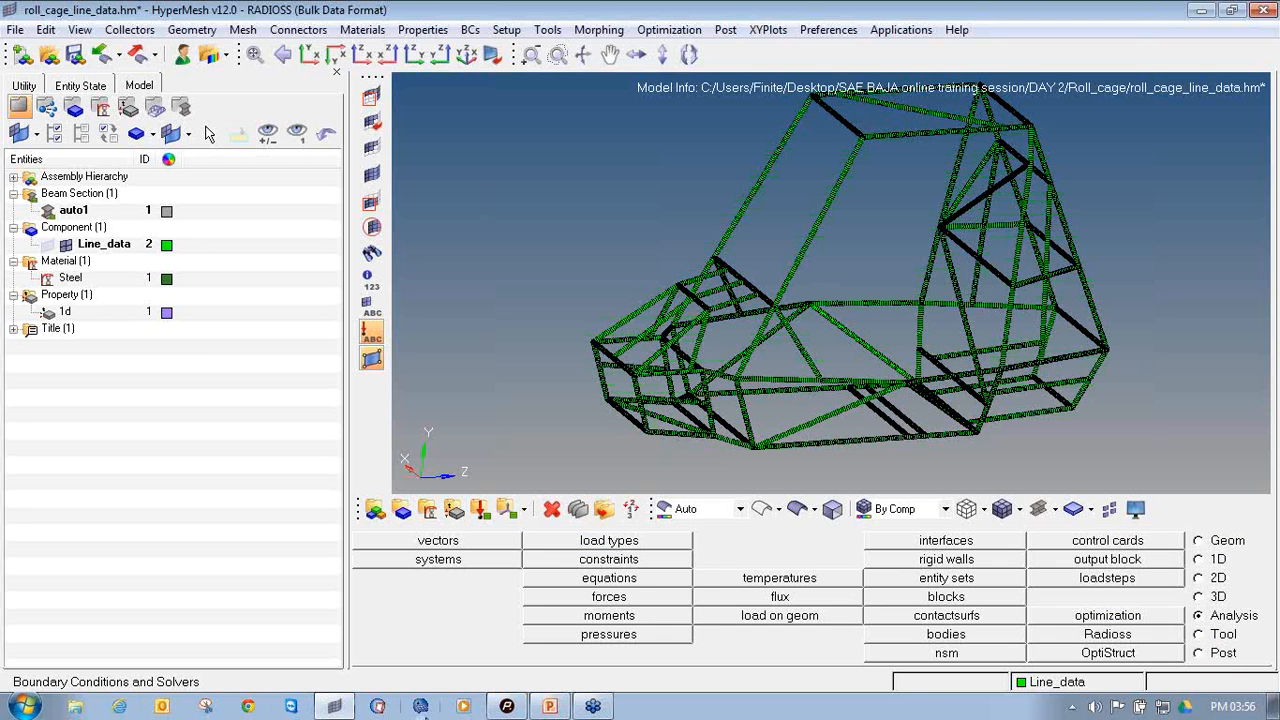
Switch to the PowerPoint presentation and review the material and property collector lines on the Front-Impact Analysis steps slide
{"action": "left_click", "coordinate": [556, 707]}
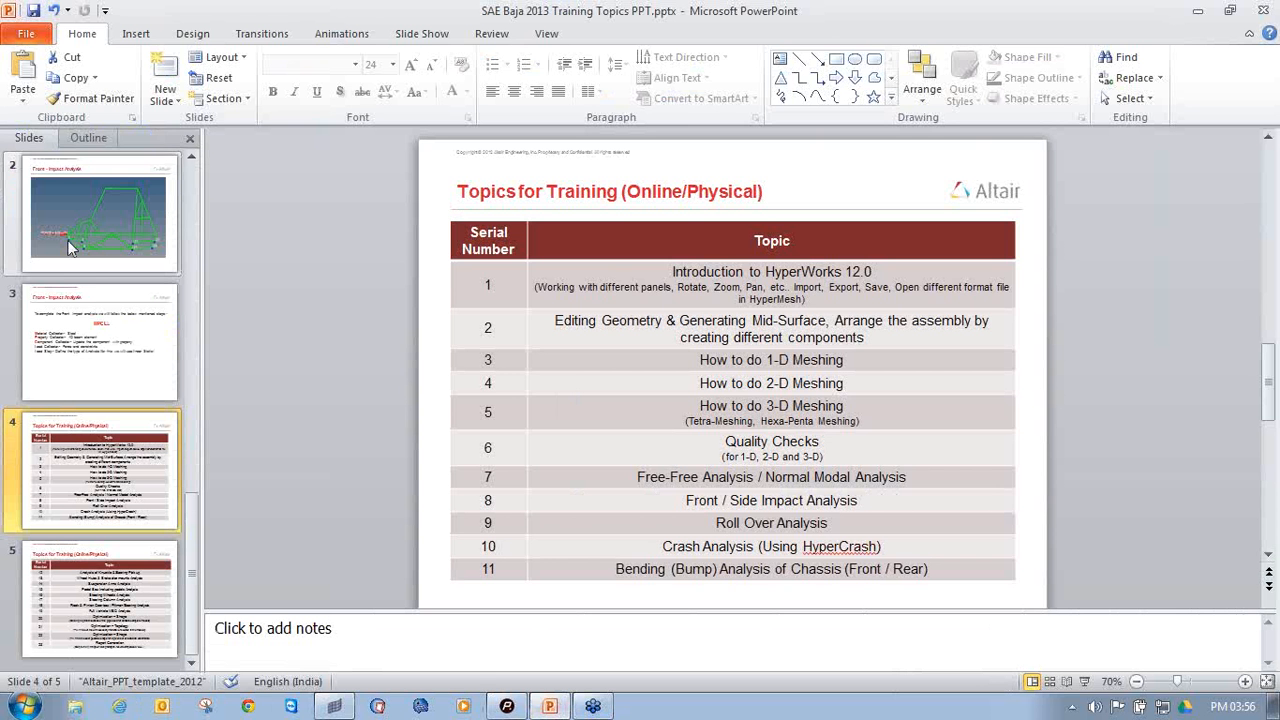
{"action": "left_click", "coordinate": [91, 321]}
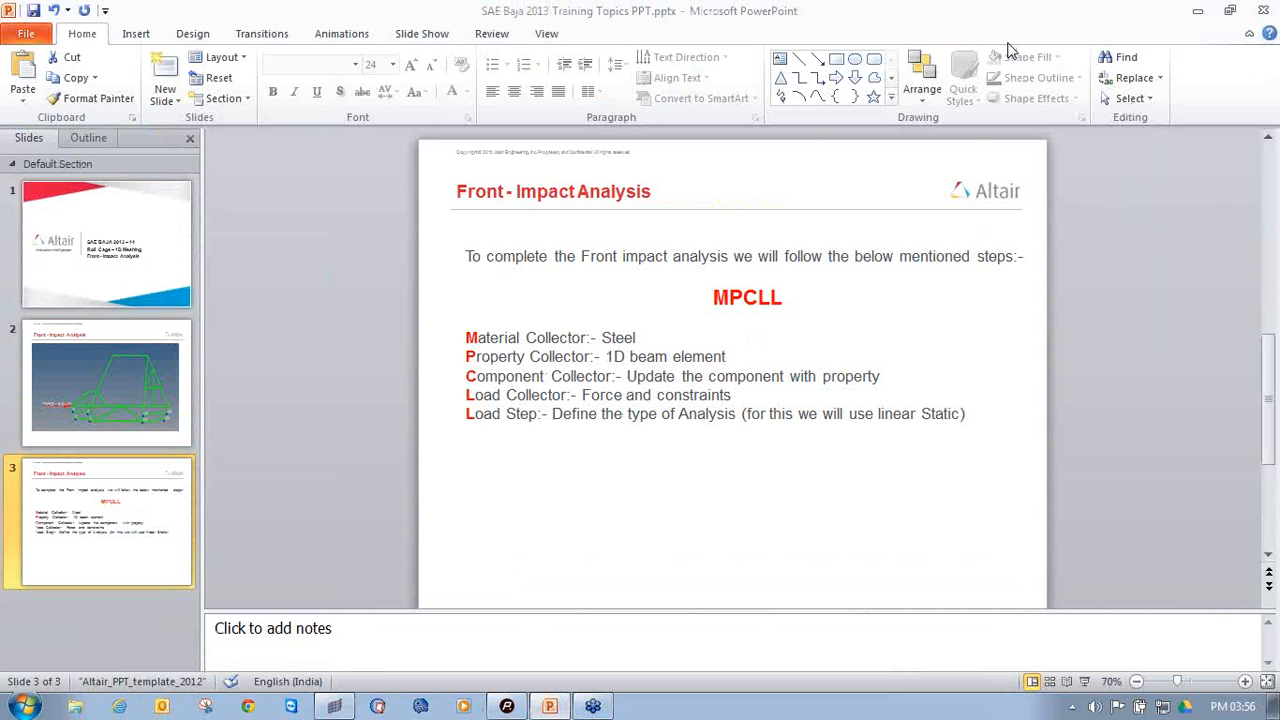
{"action": "left_click_drag", "start_coordinate": [643, 337], "coordinate": [467, 338]}
{"action": "left_click_drag", "start_coordinate": [734, 356], "coordinate": [467, 357]}
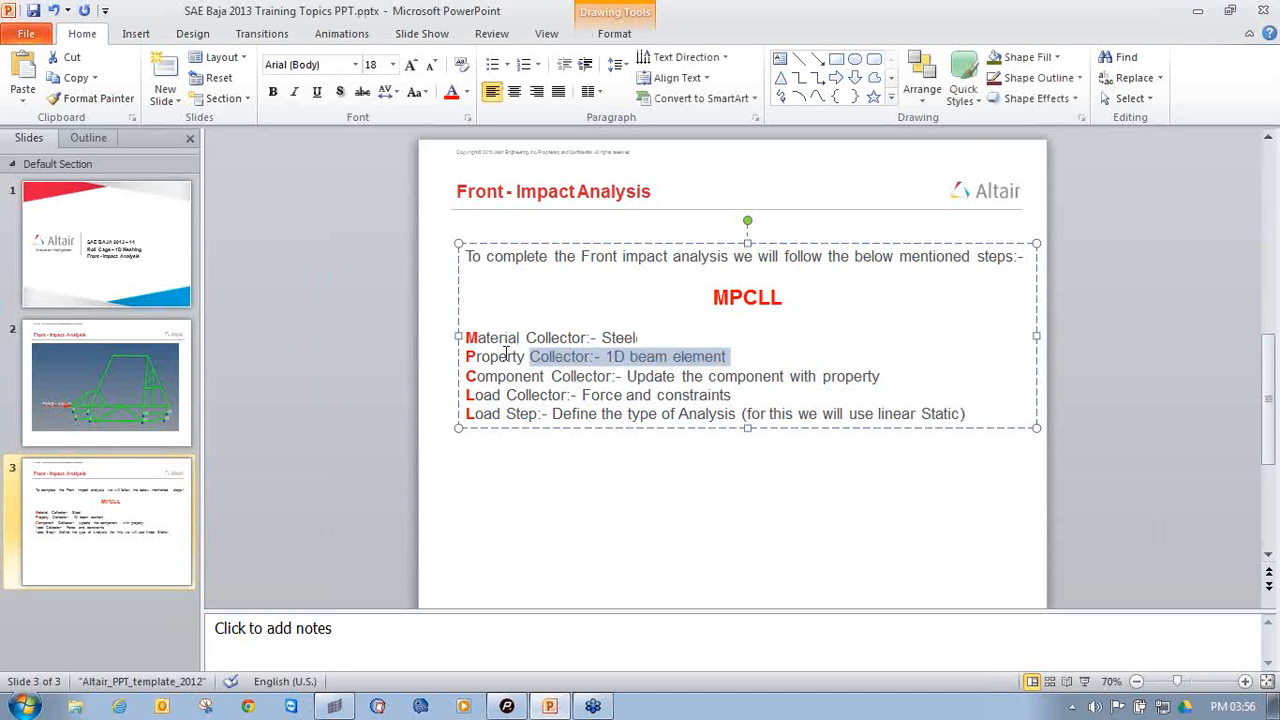
Review the component collector line and the material, property and component lines together on the Front-Impact Analysis slide
{"action": "left_click_drag", "start_coordinate": [884, 376], "coordinate": [492, 376]}
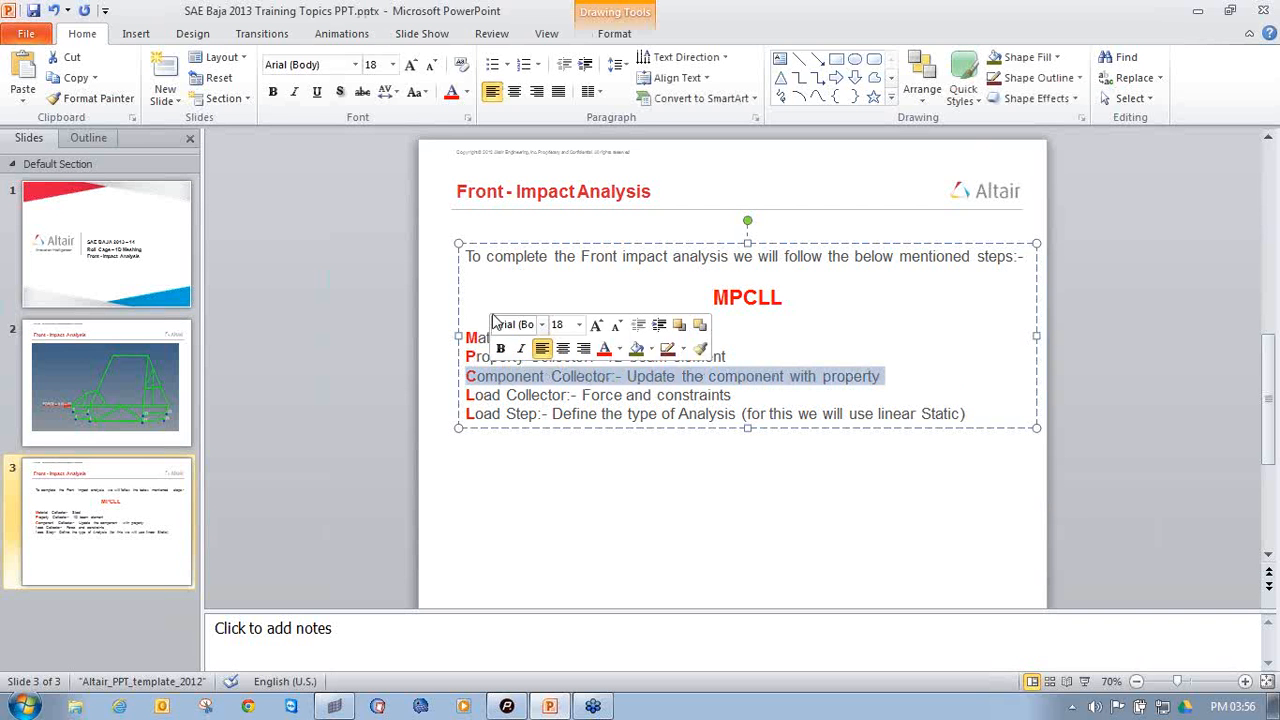
{"action": "left_click", "coordinate": [470, 332]}
{"action": "left_click_drag", "start_coordinate": [470, 332], "coordinate": [890, 375]}
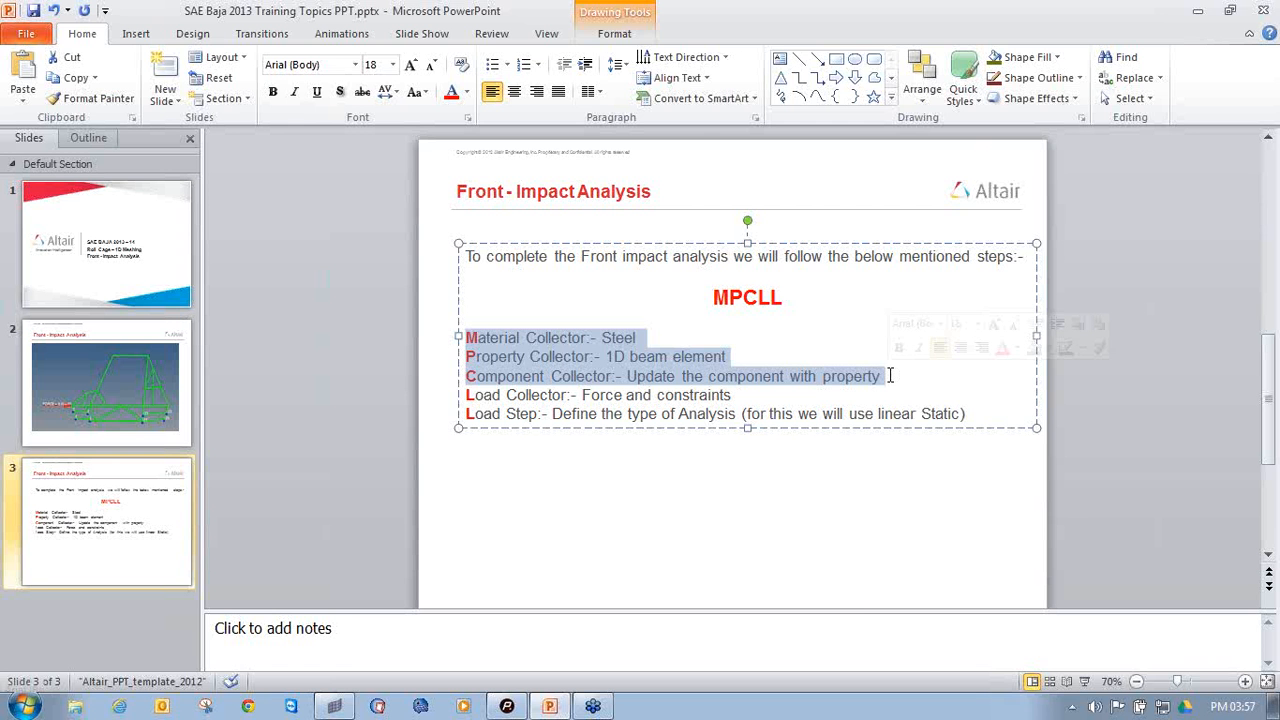
Switch to HyperMesh and display the roll cage in traditional element representation
{"action": "left_click", "coordinate": [334, 706]}
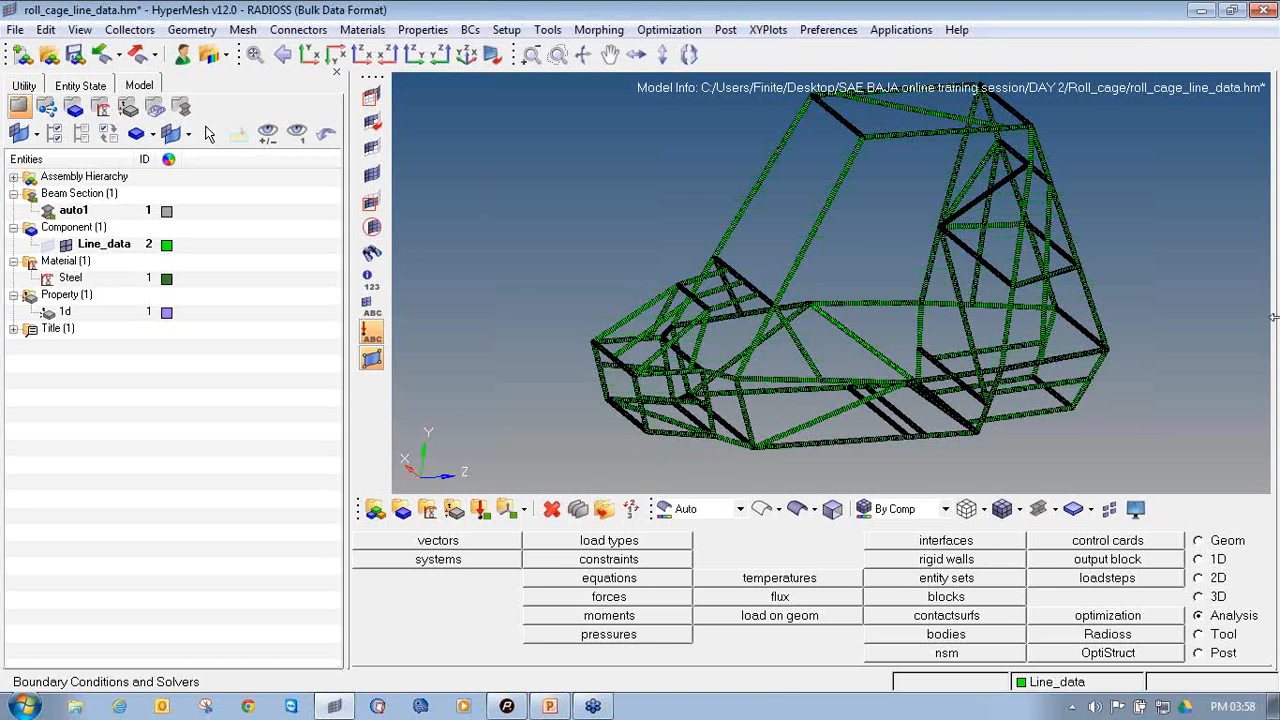
{"action": "left_click", "coordinate": [1058, 510]}
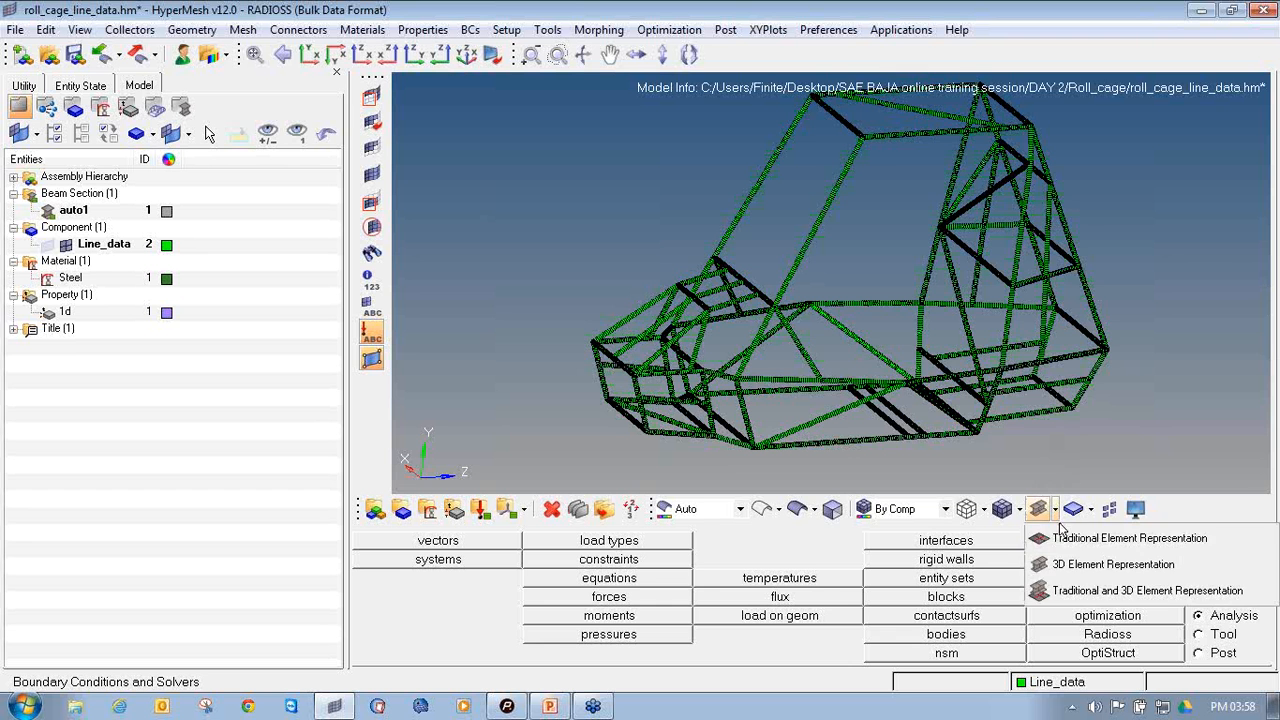
{"action": "left_click", "coordinate": [1066, 538]}
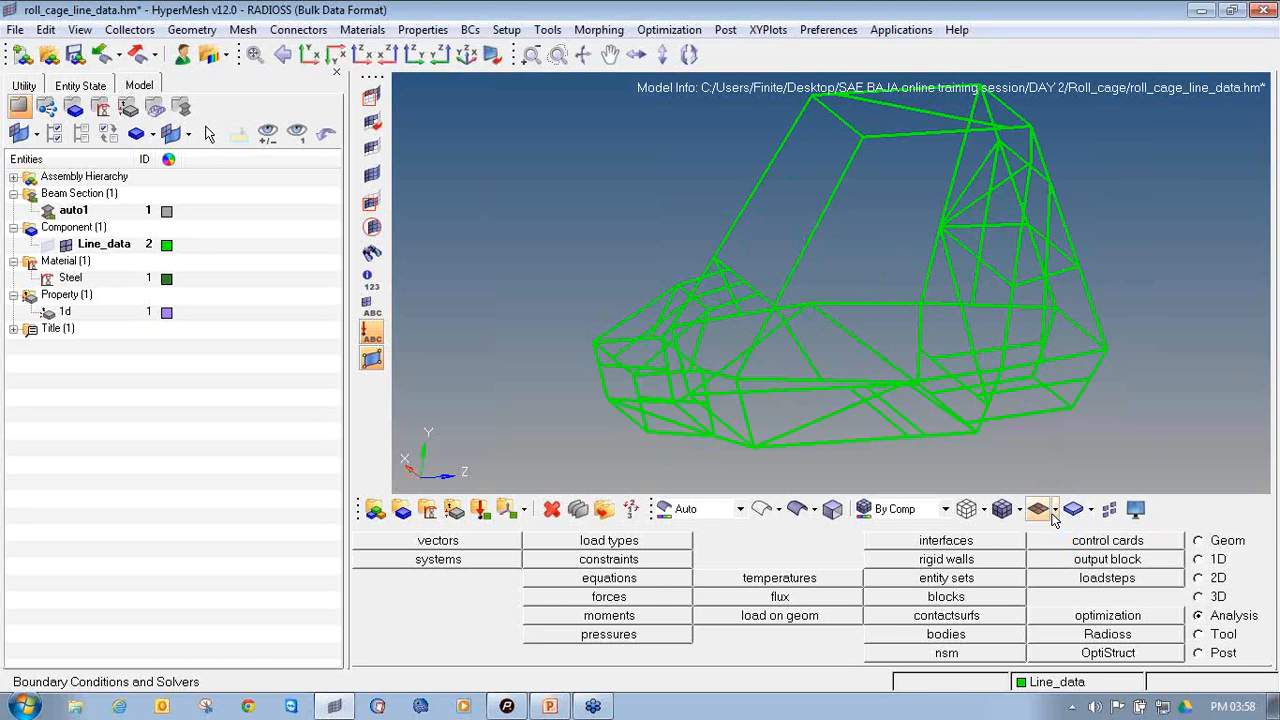
{"action": "mouse_move", "coordinate": [894, 220]}
{"action": "left_mouse_down", "text": "ctrl"}
{"action": "mouse_move", "coordinate": [880, 194]}
{"action": "mouse_move", "coordinate": [878, 239]}
{"action": "left_mouse_up", "text": "ctrl"}
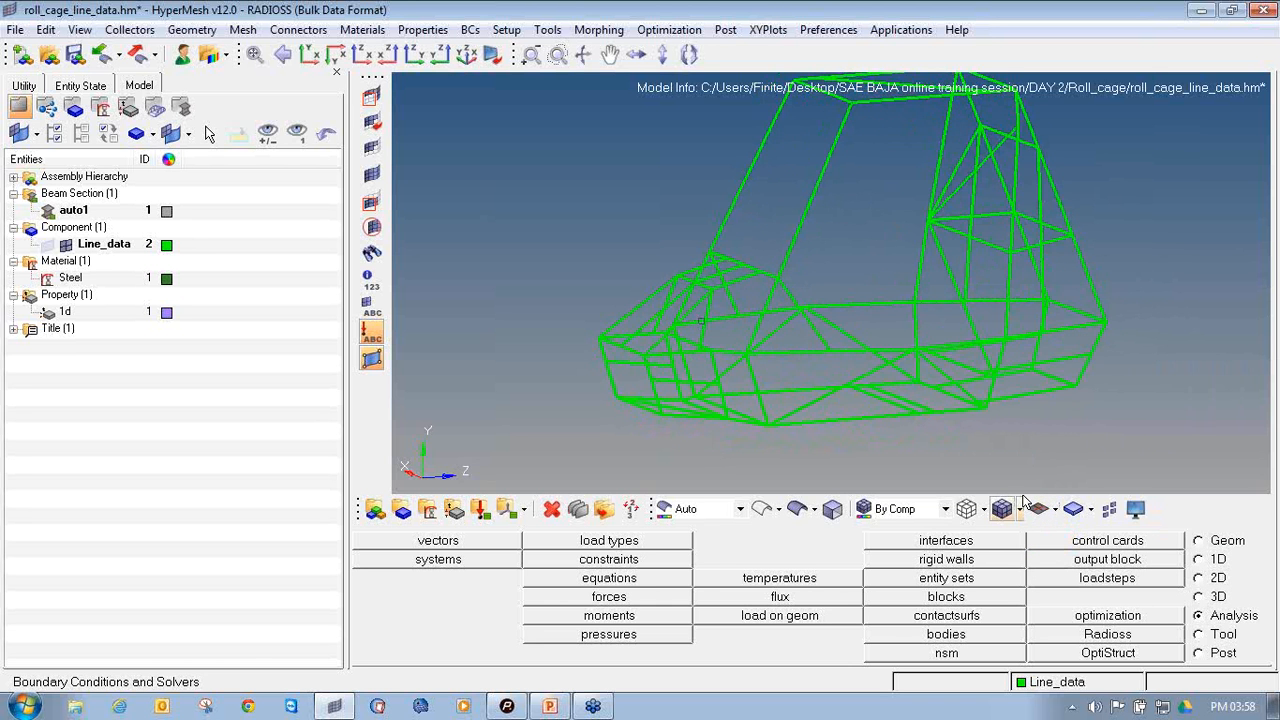
{"action": "left_click_drag", "start_coordinate": [746, 320], "coordinate": [782, 309], "text": "ctrl"}
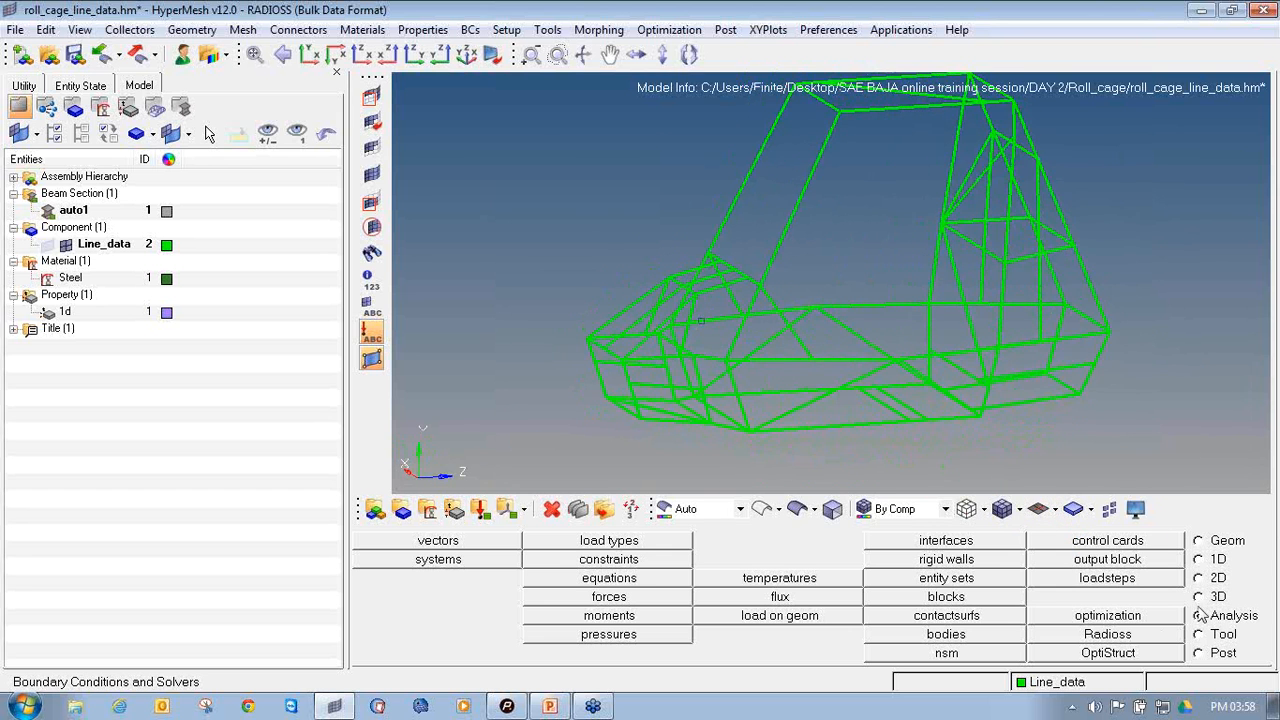
{"action": "left_click", "coordinate": [1270, 230]}
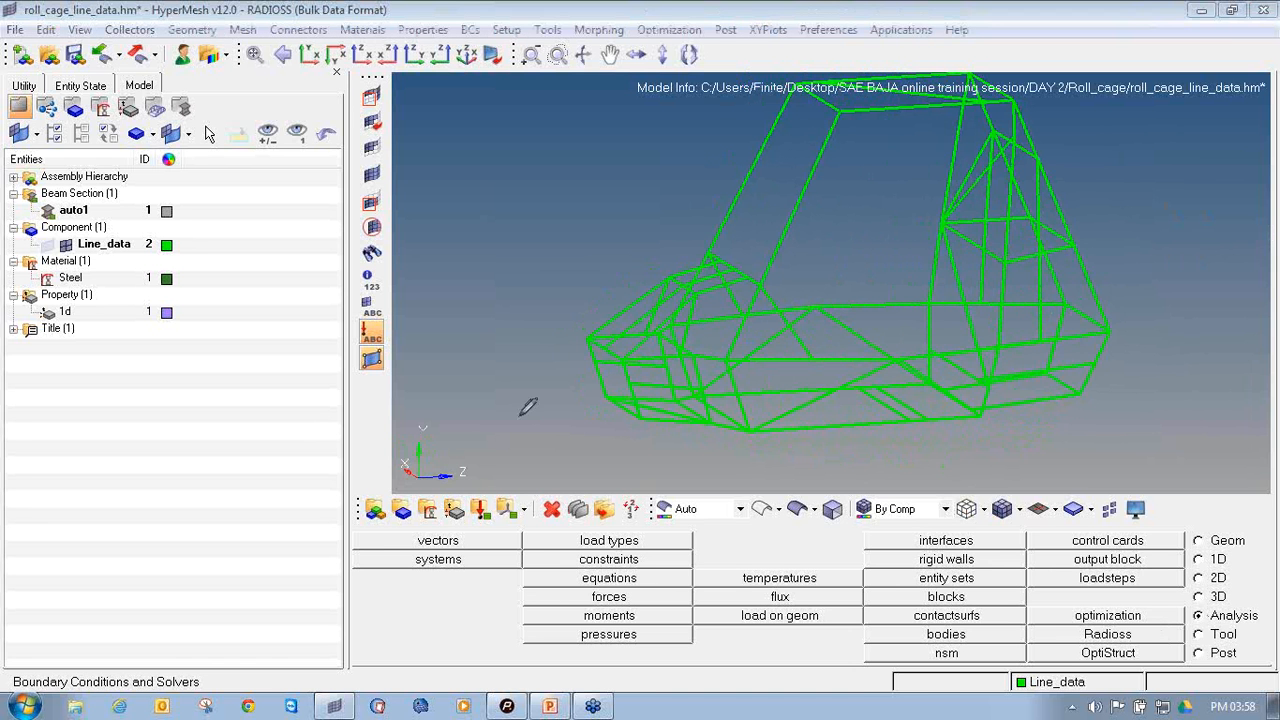
{"action": "mouse_move", "coordinate": [461, 514]}
{"action": "left_mouse_down"}
{"action": "mouse_move", "coordinate": [494, 524]}
{"action": "mouse_move", "coordinate": [490, 496]}
{"action": "left_mouse_up"}
{"action": "left_click", "coordinate": [1268, 216]}
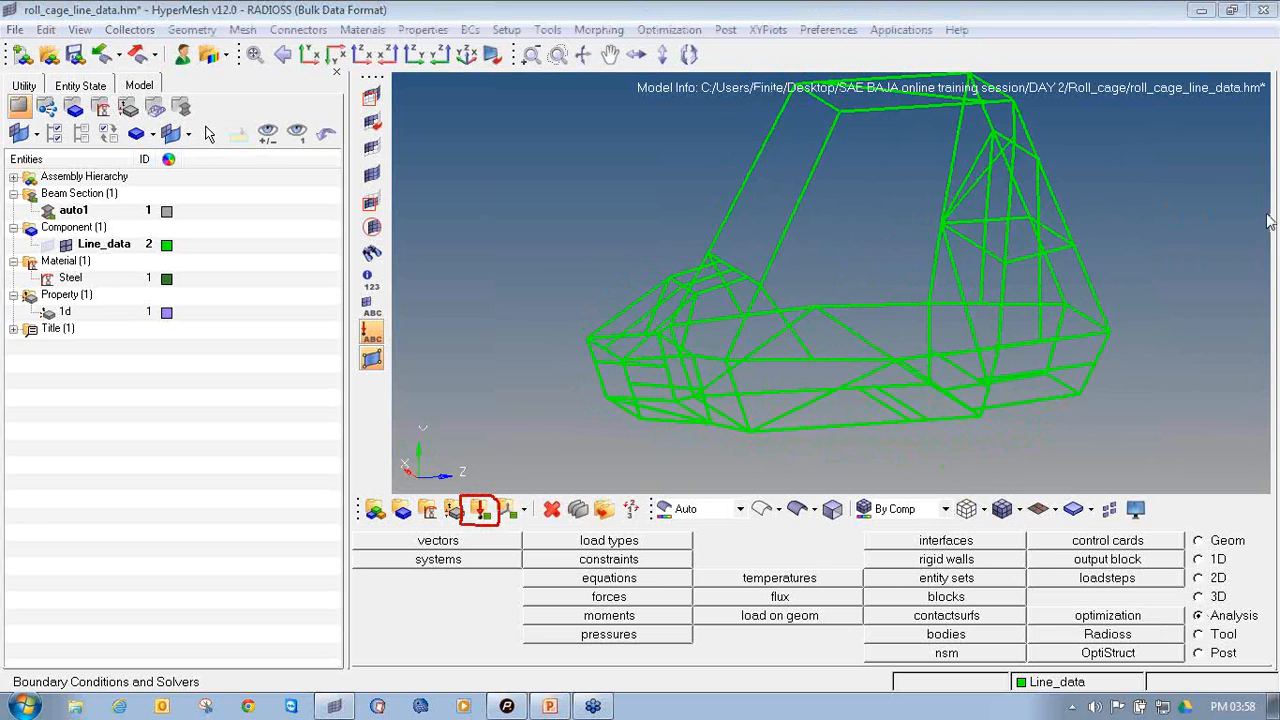
{"action": "left_click", "coordinate": [1227, 236]}
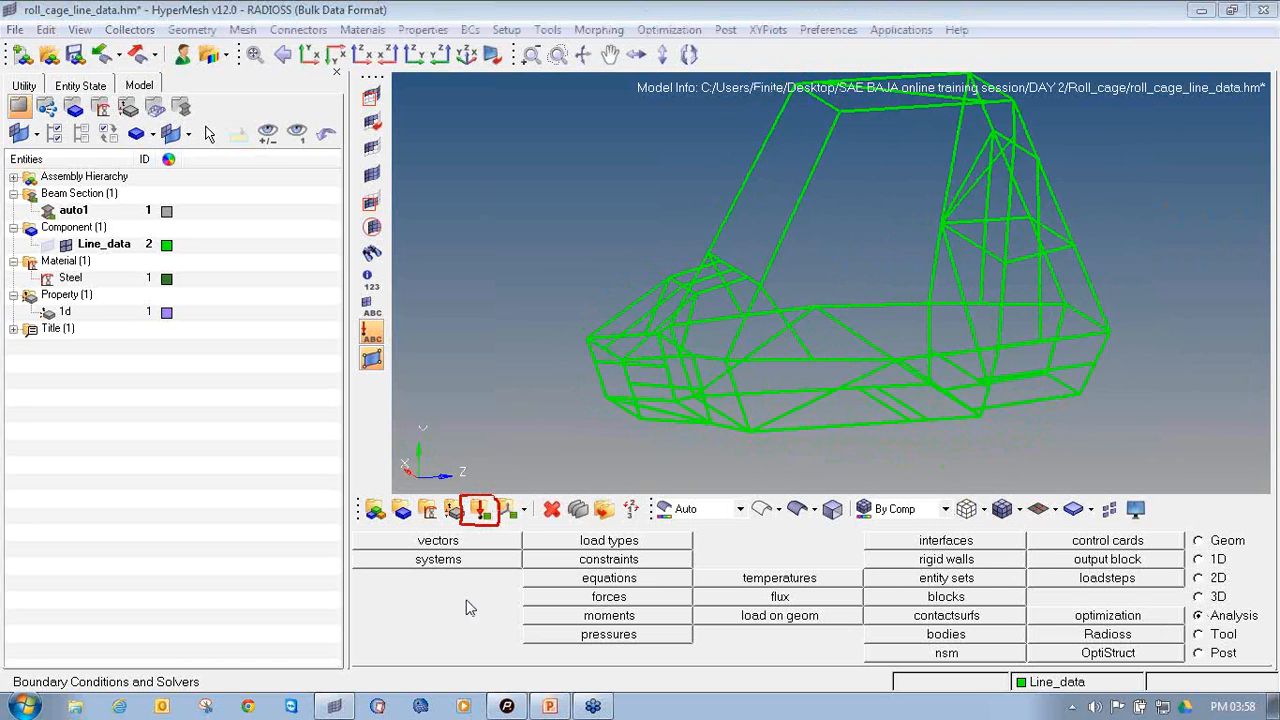
Create a load collector named Force in red with no card image
{"action": "left_click", "coordinate": [479, 512]}
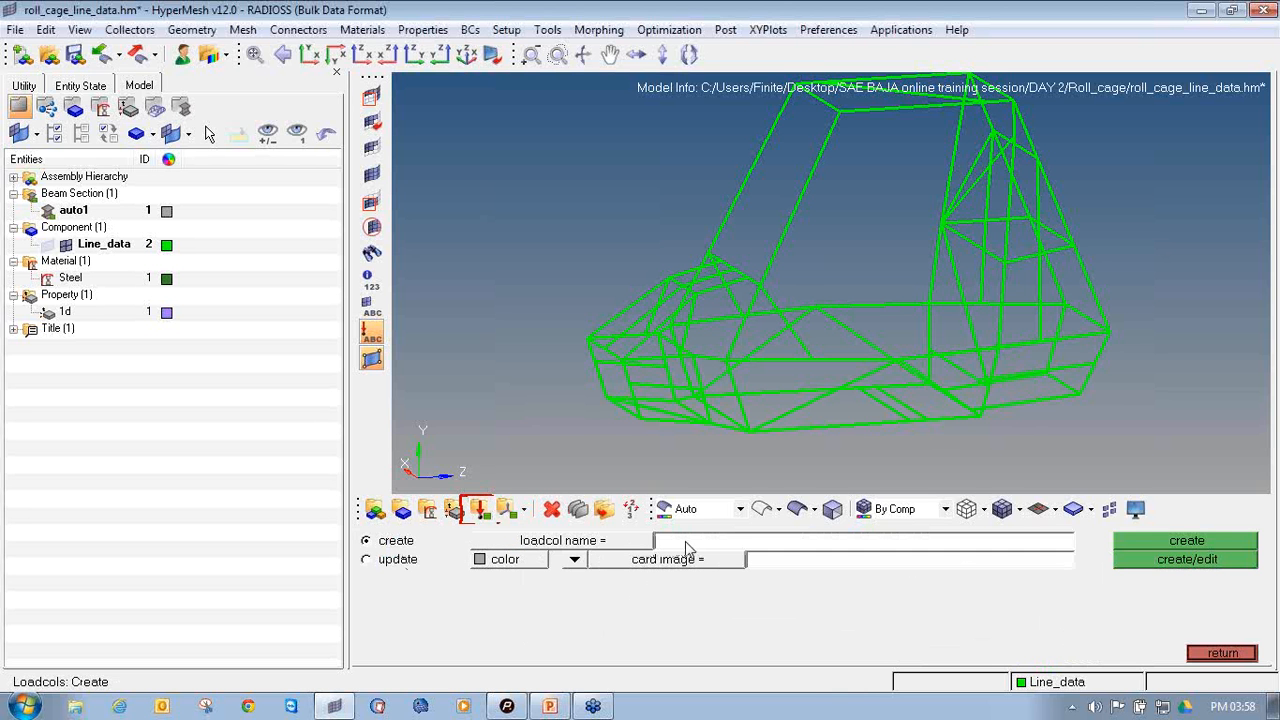
{"action": "left_click", "coordinate": [686, 545]}
{"action": "type", "text": "Force"}
{"action": "left_click", "coordinate": [498, 562]}
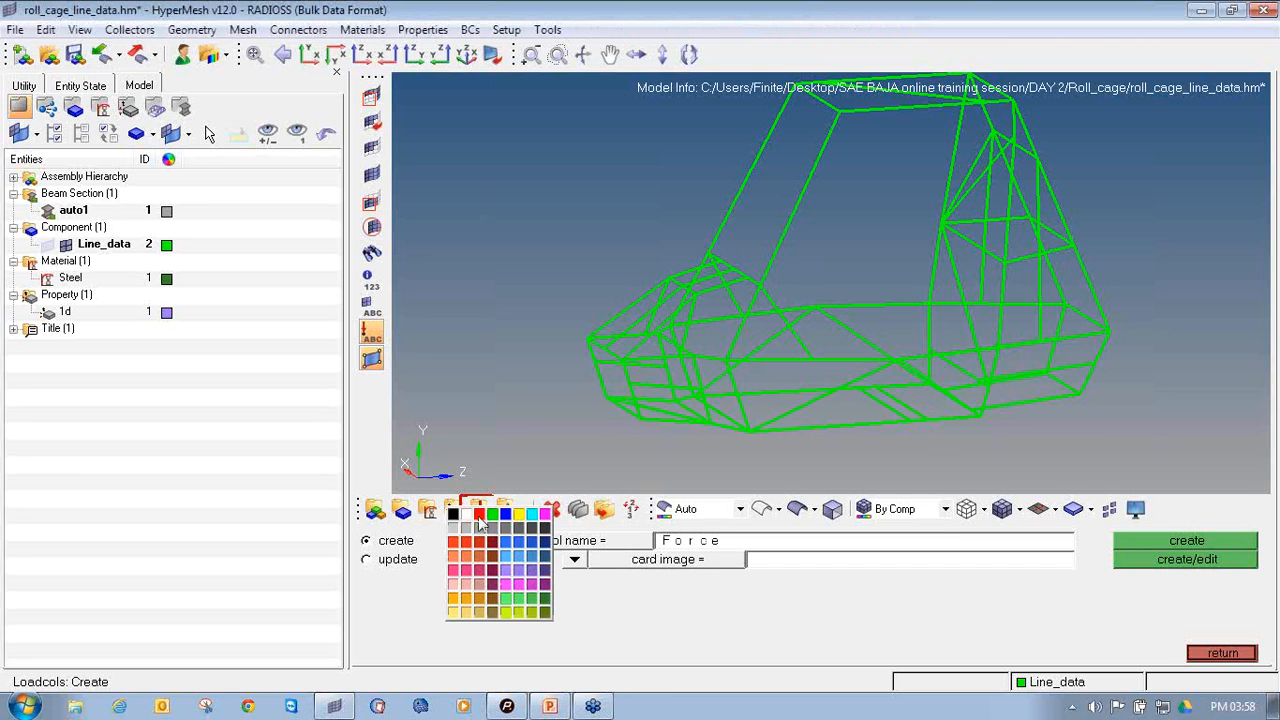
{"action": "left_click", "coordinate": [479, 517]}
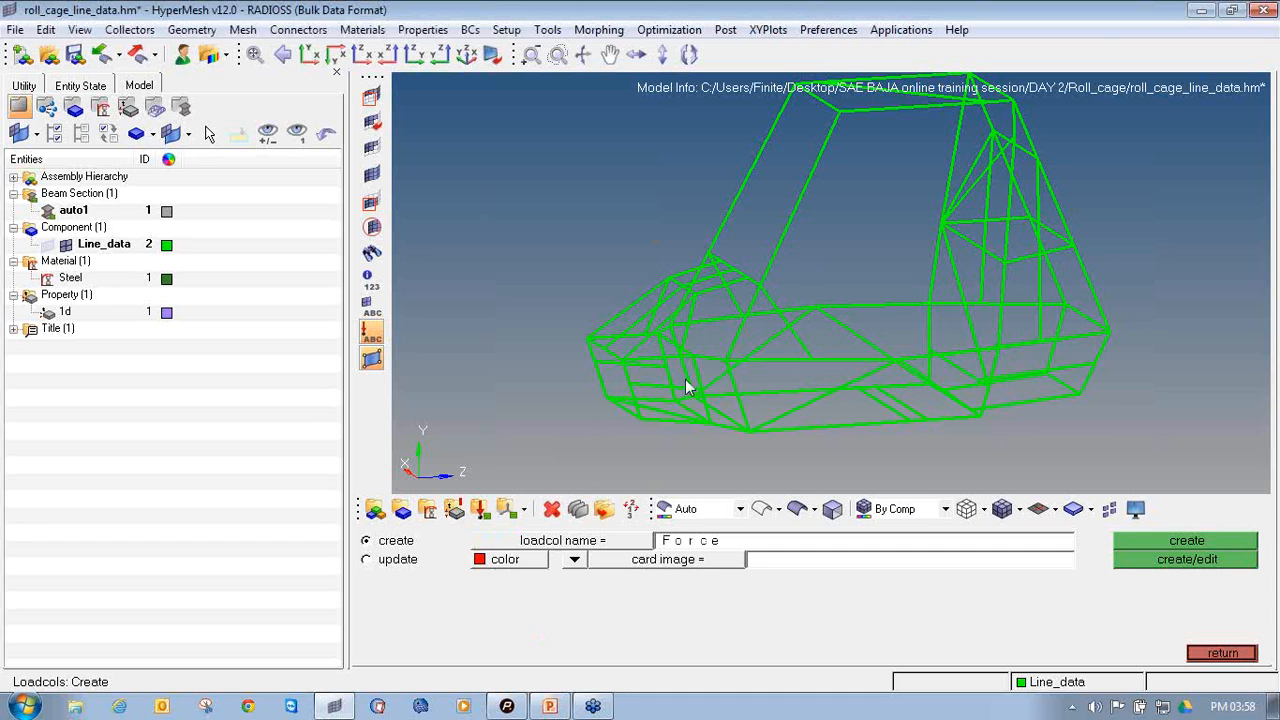
{"action": "left_click", "coordinate": [1159, 541]}
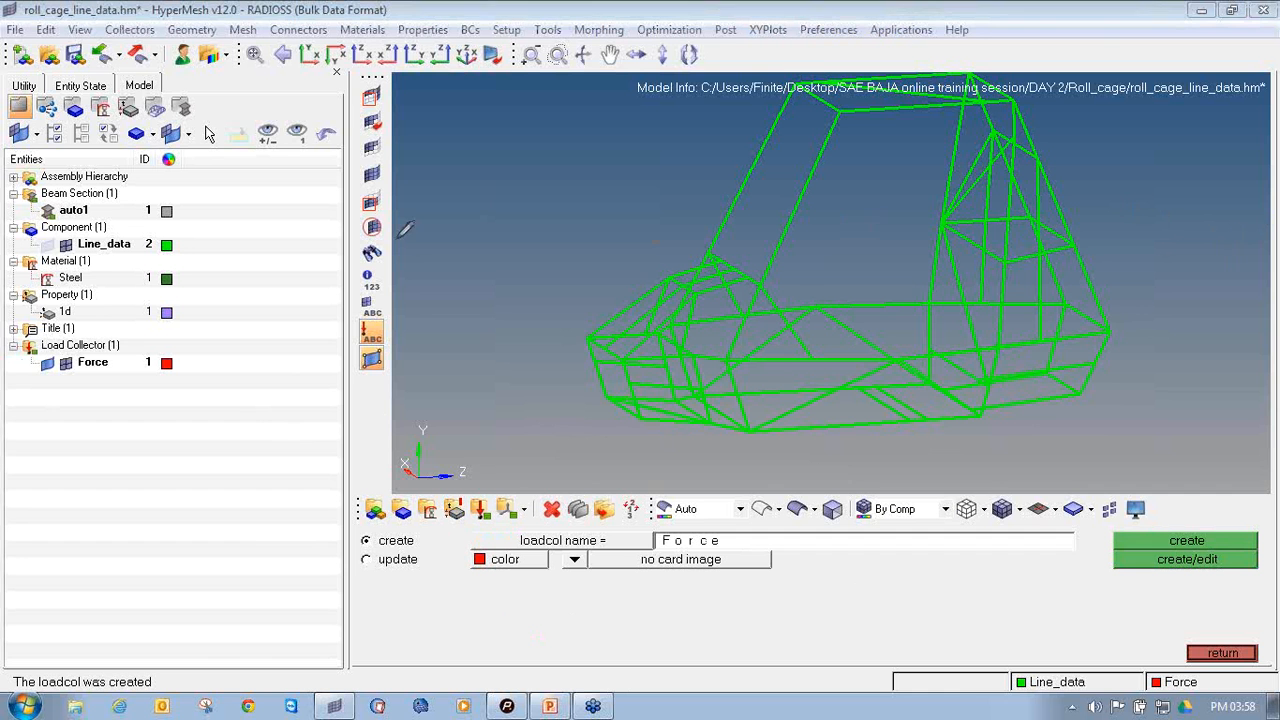
{"action": "mouse_move", "coordinate": [118, 334]}
{"action": "left_mouse_down"}
{"action": "mouse_move", "coordinate": [8, 336]}
{"action": "mouse_move", "coordinate": [140, 381]}
{"action": "mouse_move", "coordinate": [210, 345]}
{"action": "mouse_move", "coordinate": [110, 336]}
{"action": "left_mouse_up"}
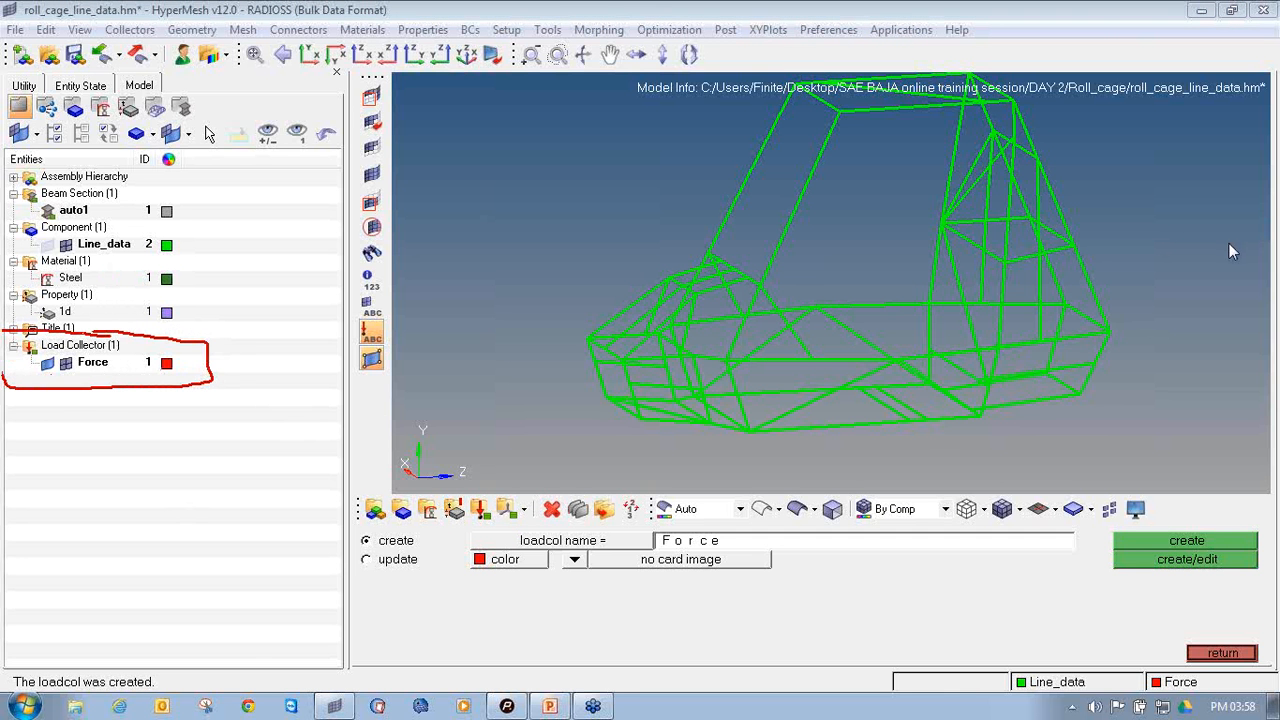
{"action": "left_click", "coordinate": [1221, 659]}
{"action": "left_click", "coordinate": [1172, 648]}
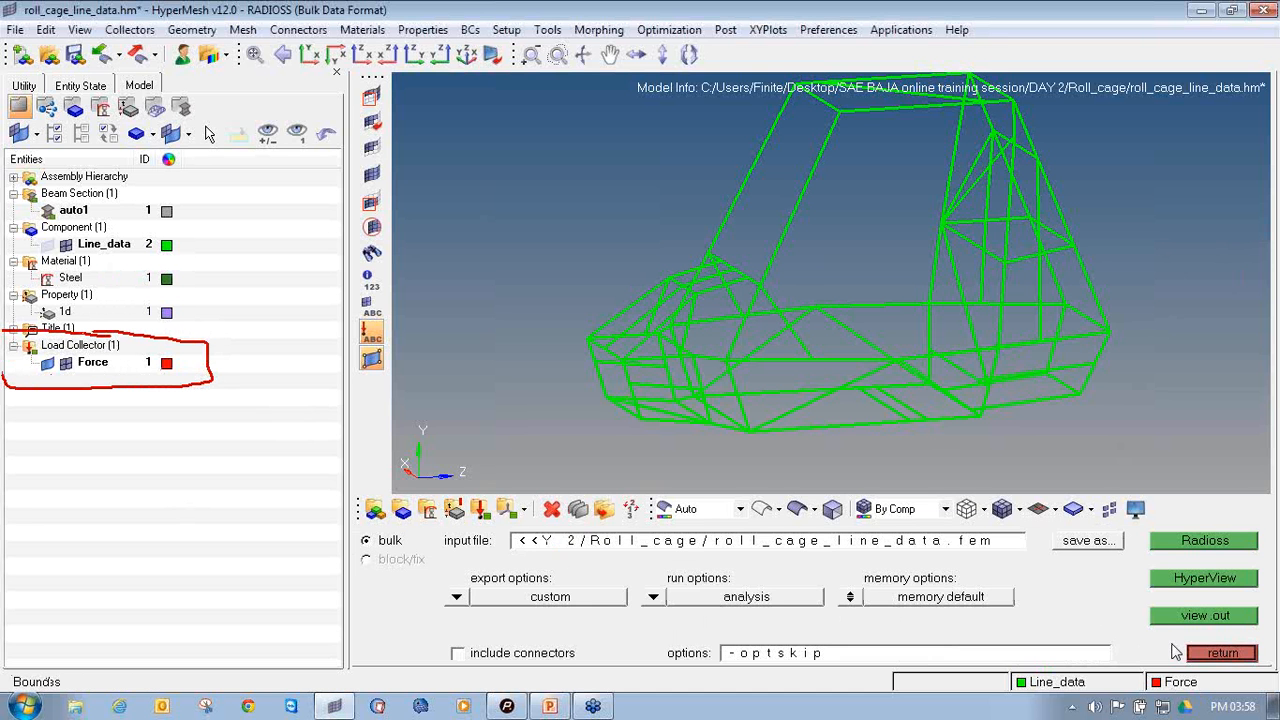
{"action": "left_click", "coordinate": [1221, 655]}
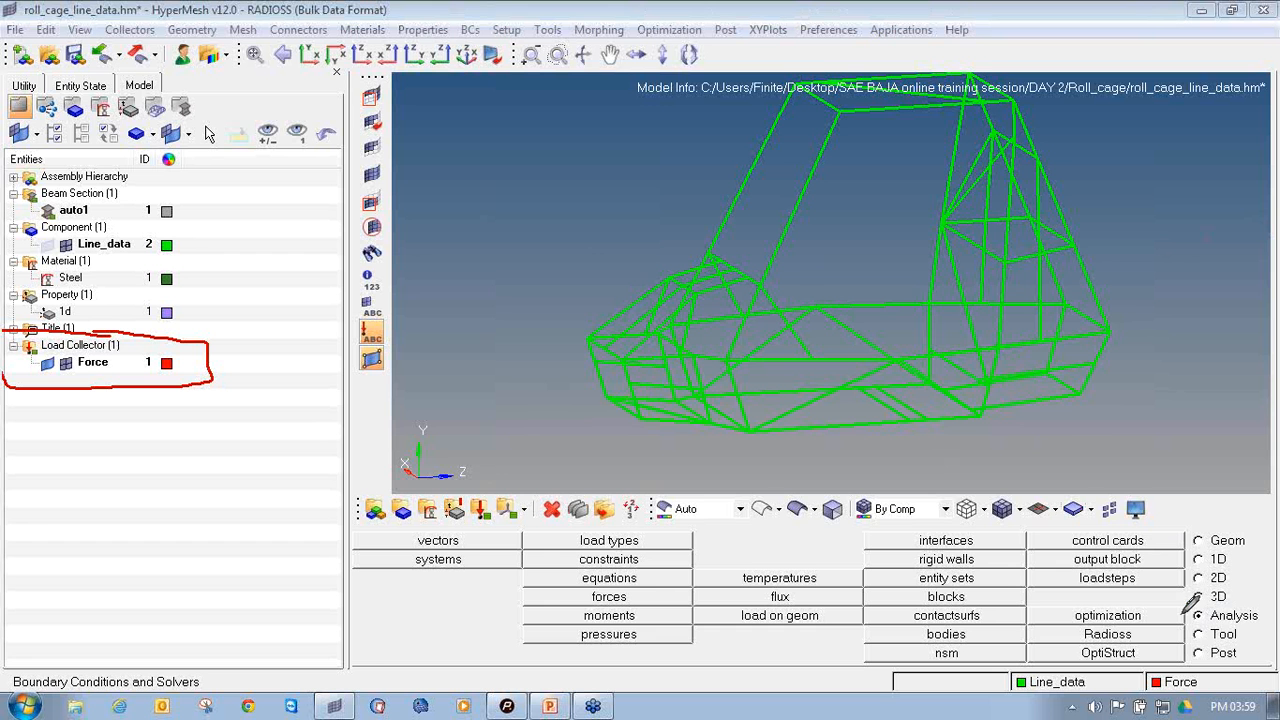
Start creating forces and select the two front corner nodes at the nose of the roll cage
{"action": "mouse_move", "coordinate": [1186, 606]}
{"action": "left_mouse_down"}
{"action": "mouse_move", "coordinate": [1240, 628]}
{"action": "mouse_move", "coordinate": [1270, 605]}
{"action": "mouse_move", "coordinate": [1212, 598]}
{"action": "left_mouse_up"}
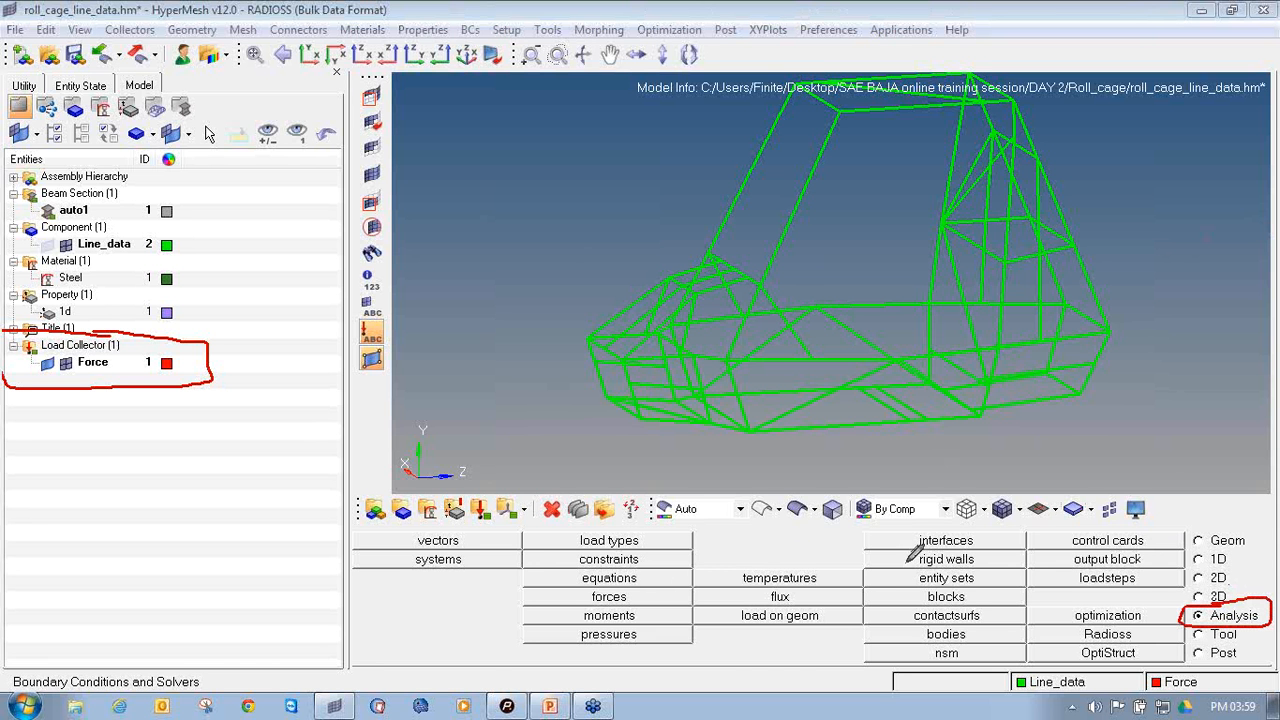
{"action": "mouse_move", "coordinate": [645, 578]}
{"action": "left_mouse_down"}
{"action": "mouse_move", "coordinate": [534, 579]}
{"action": "mouse_move", "coordinate": [577, 603]}
{"action": "mouse_move", "coordinate": [692, 600]}
{"action": "mouse_move", "coordinate": [646, 587]}
{"action": "left_mouse_up"}
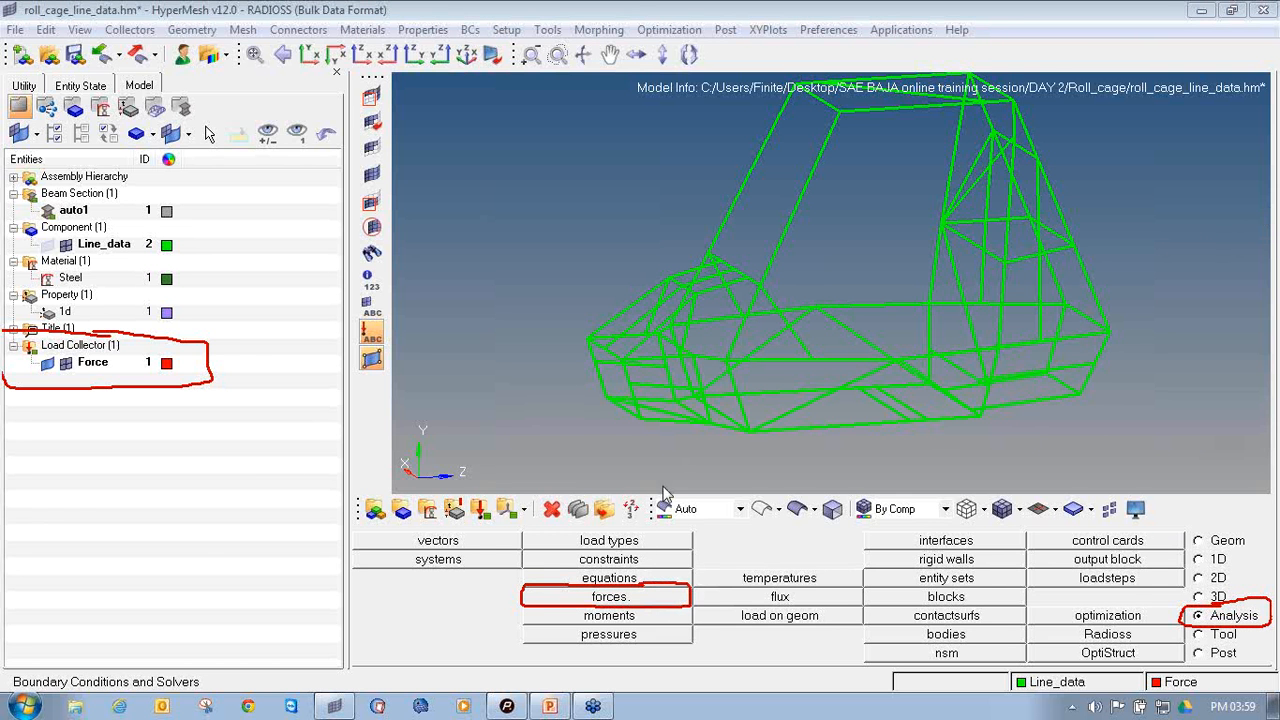
{"action": "left_click", "coordinate": [616, 597]}
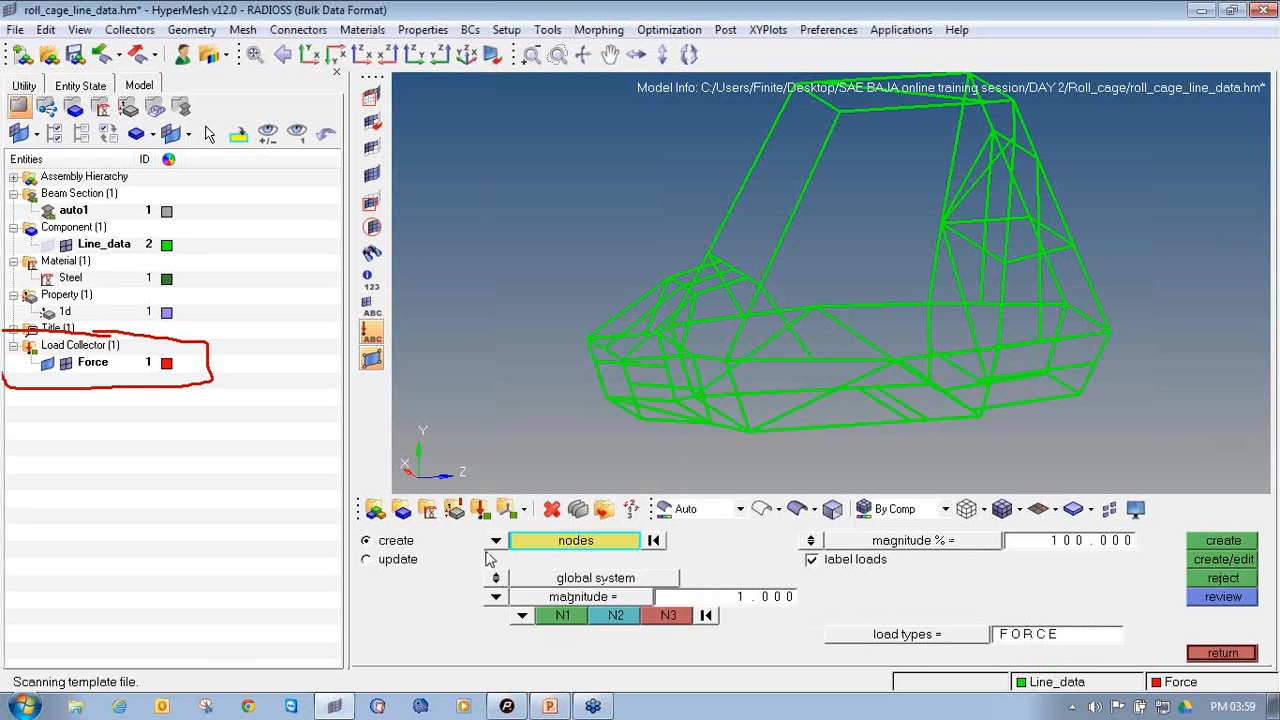
{"action": "left_click_drag", "start_coordinate": [586, 389], "coordinate": [626, 390], "text": "ctrl"}
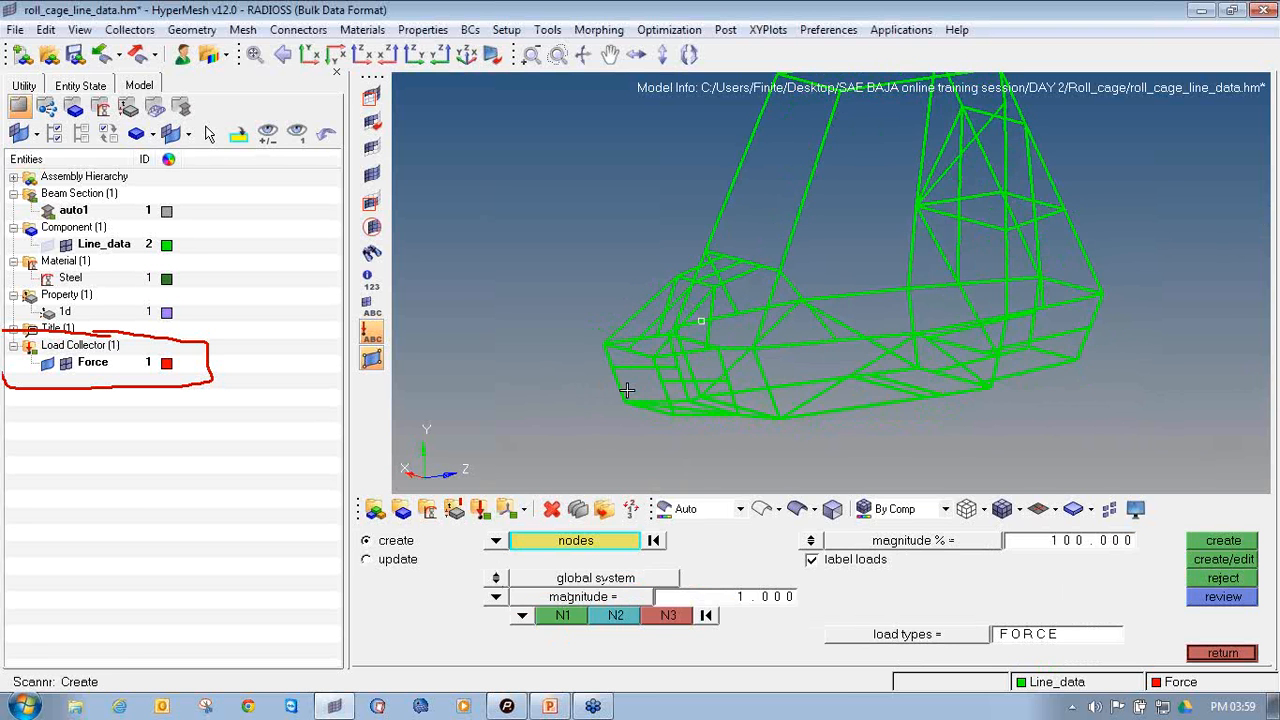
{"action": "scroll", "coordinate": [650, 360], "scroll_direction": "up", "scroll_amount": 6}
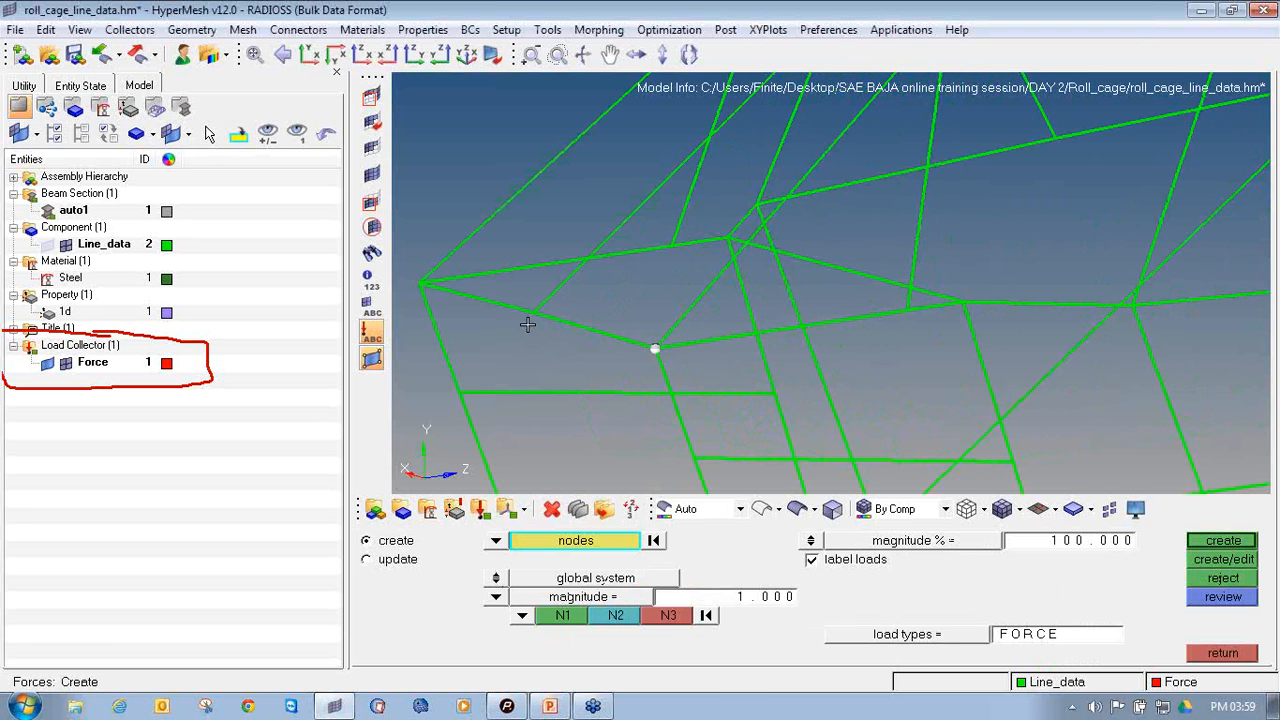
{"action": "left_click", "coordinate": [421, 284]}
{"action": "right_click_drag", "start_coordinate": [410, 362], "coordinate": [552, 380], "text": "ctrl"}
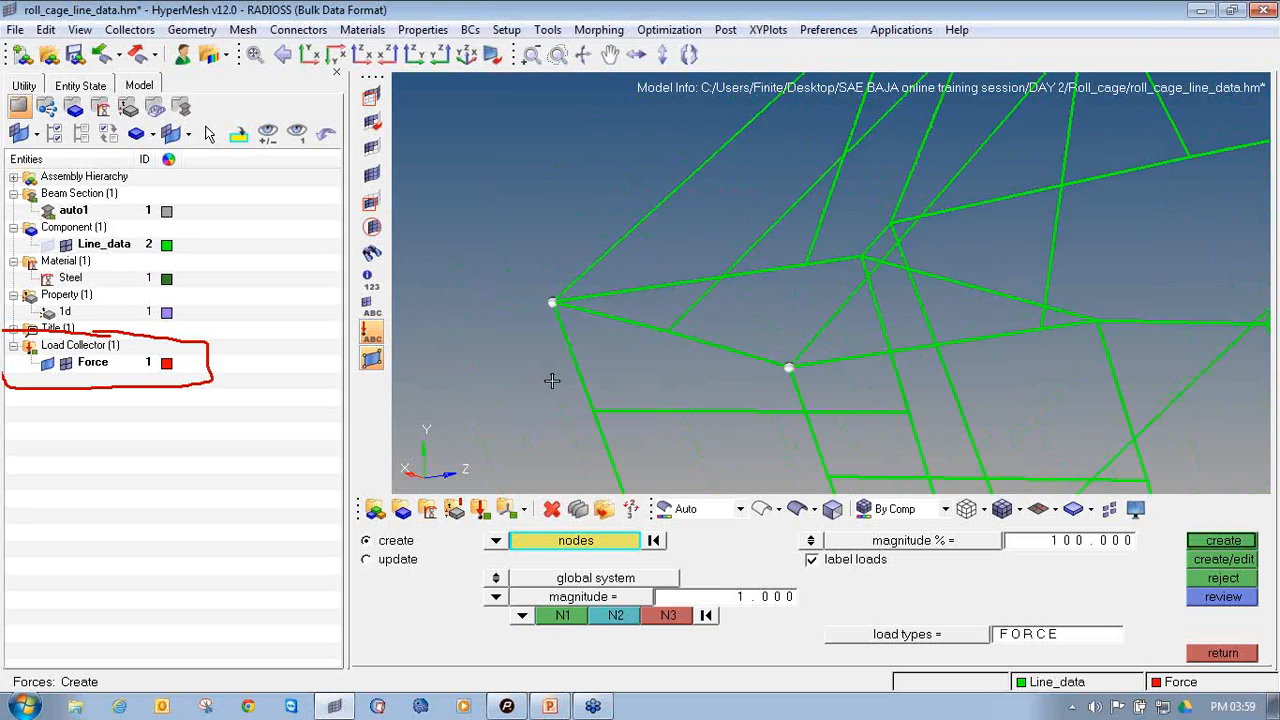
Set the force direction to the z-axis and its magnitude to 8000
{"action": "scroll", "coordinate": [552, 380], "scroll_direction": "down", "scroll_amount": 5, "text": "ctrl"}
{"action": "left_click_drag", "start_coordinate": [556, 401], "coordinate": [484, 398], "text": "ctrl"}
{"action": "mouse_move", "coordinate": [664, 358]}
{"action": "left_mouse_down", "text": "ctrl"}
{"action": "mouse_move", "coordinate": [666, 345]}
{"action": "mouse_move", "coordinate": [623, 337]}
{"action": "left_mouse_up", "text": "ctrl"}
{"action": "scroll", "coordinate": [757, 357], "scroll_direction": "down", "scroll_amount": 4, "text": "ctrl"}
{"action": "left_click_drag", "start_coordinate": [929, 349], "coordinate": [720, 403], "text": "ctrl"}
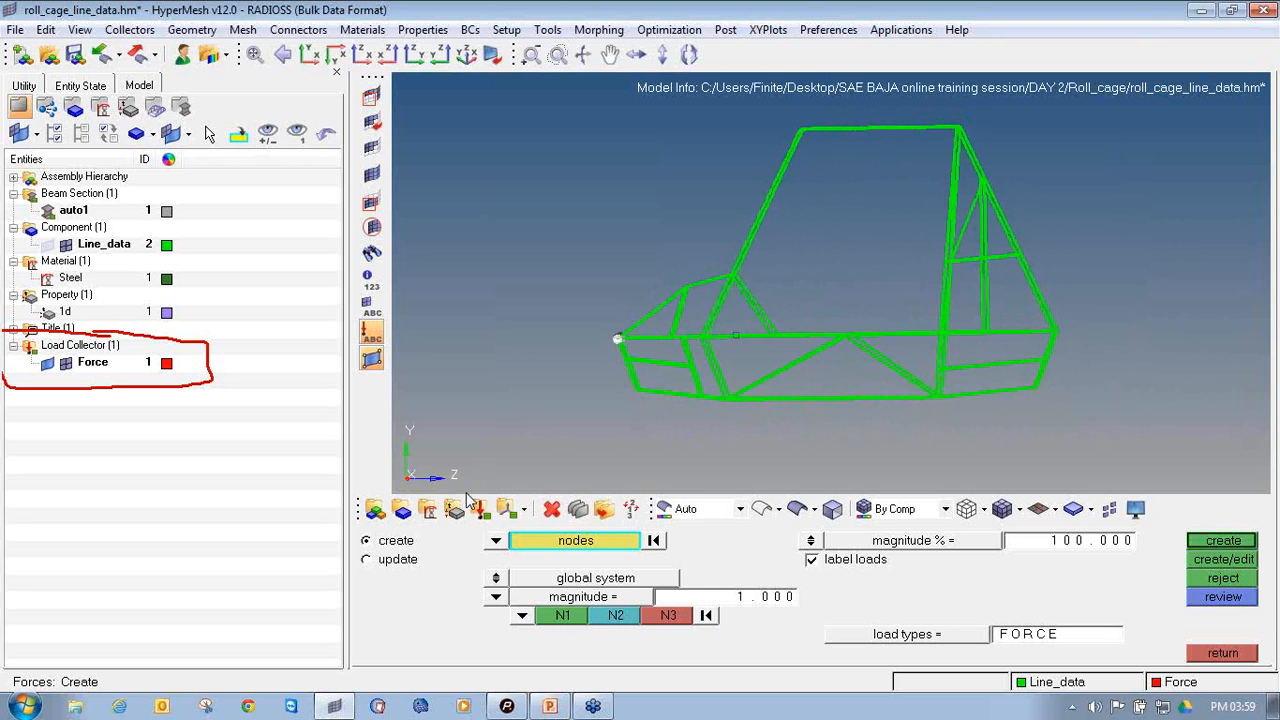
{"action": "left_click", "coordinate": [516, 620]}
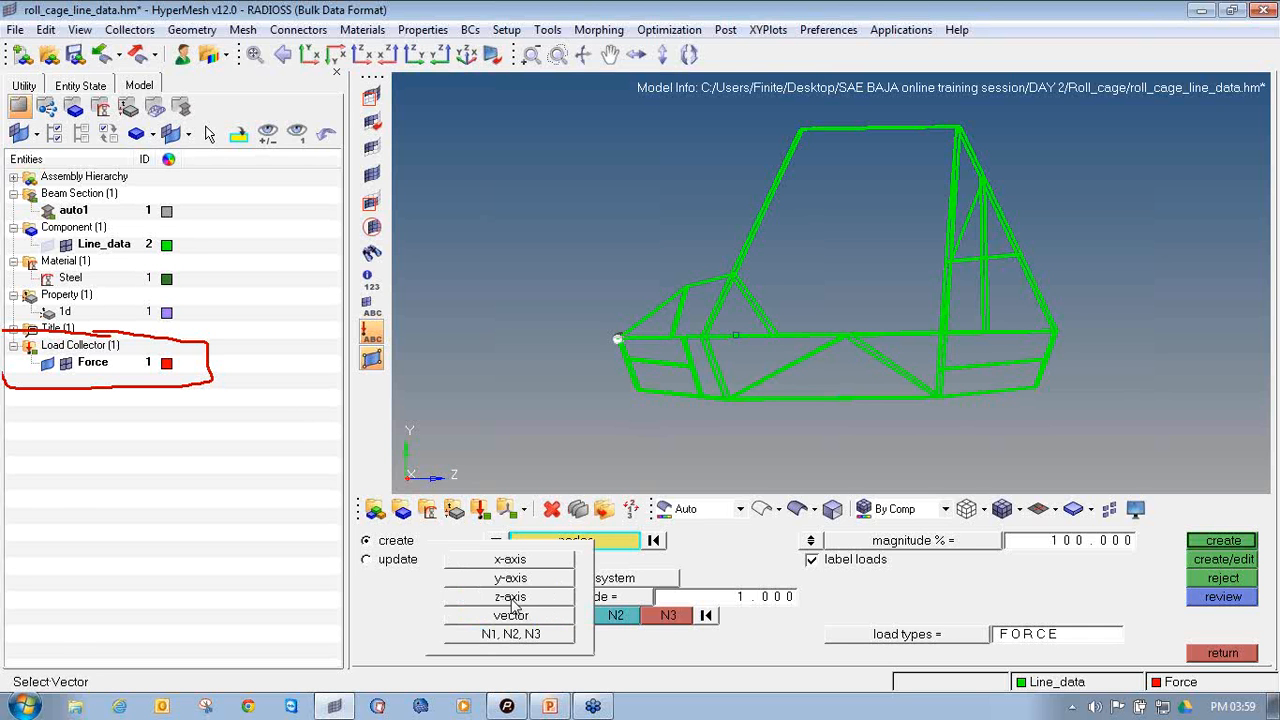
{"action": "left_click", "coordinate": [512, 597]}
{"action": "left_click", "coordinate": [719, 601]}
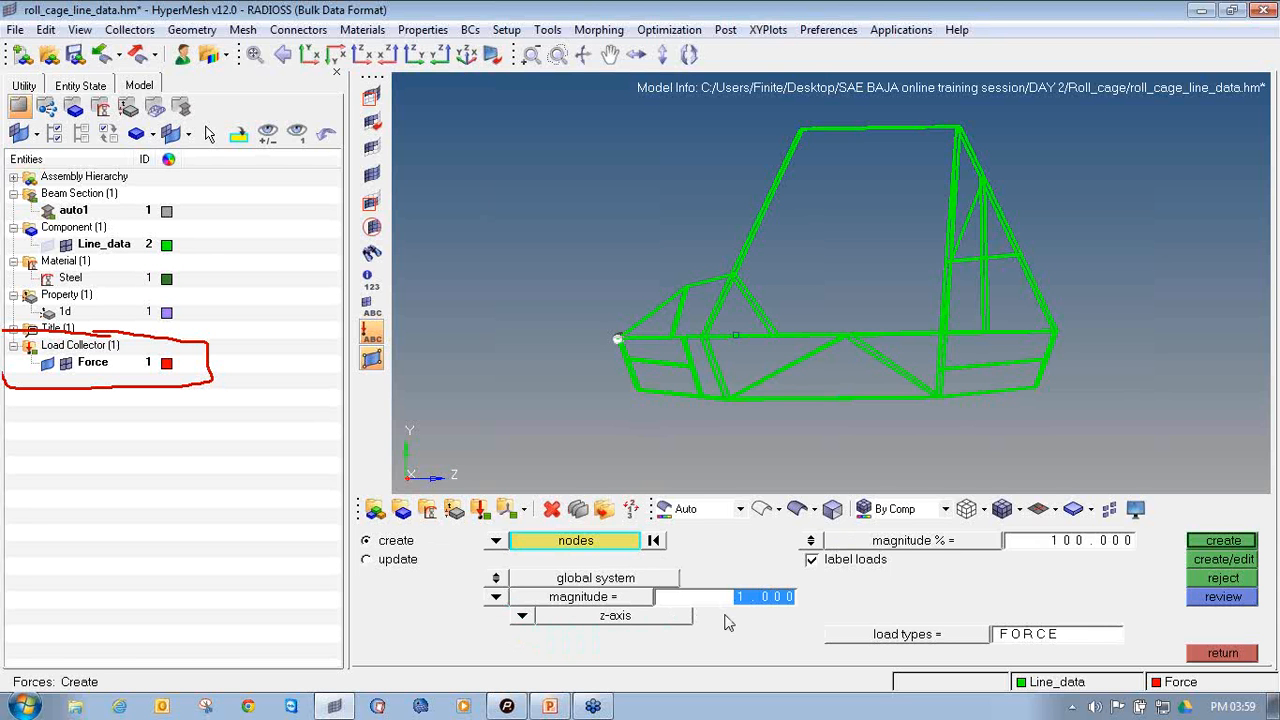
{"action": "type", "text": "8000"}
{"action": "key", "text": "Return"}
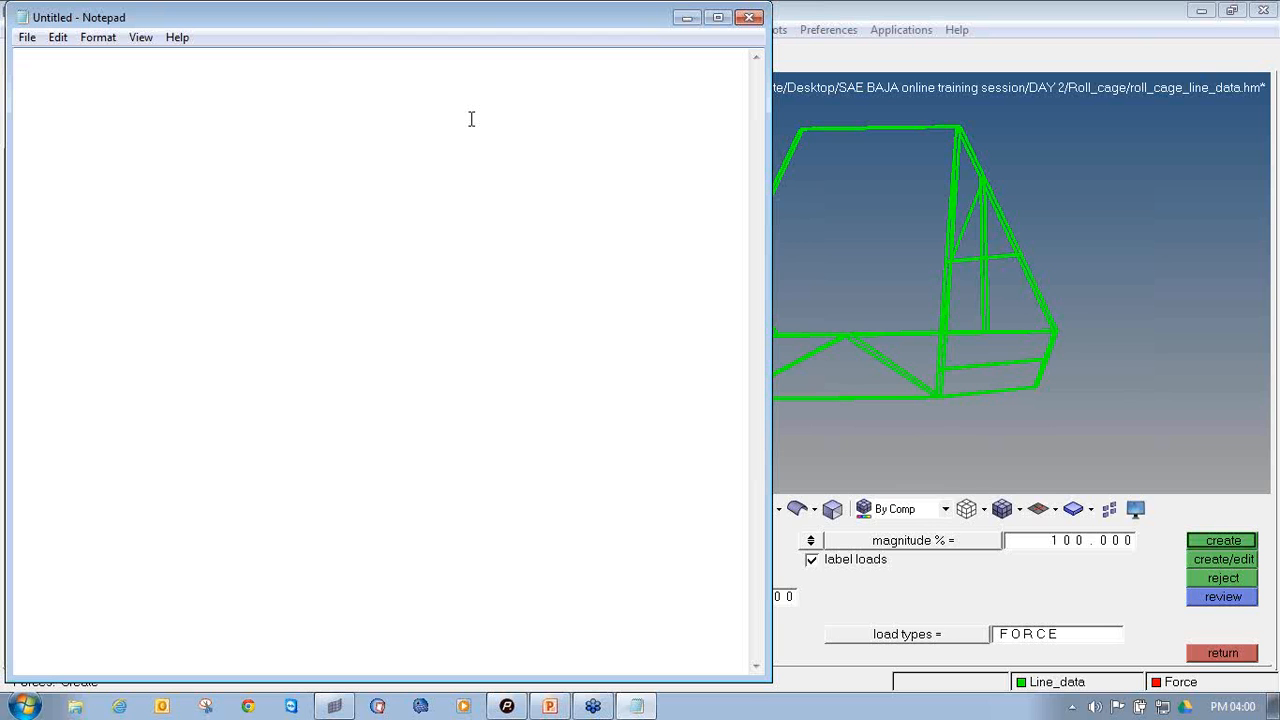
Switch to an empty Notepad document and enter 4G as its first line
{"action": "type", "text": "$"}
{"action": "type", "text": "G"}
{"action": "key", "text": "BackSpace"}
{"action": "key", "text": "BackSpace"}
{"action": "type", "text": "4G"}
{"action": "key", "text": "Return"}
Add the line "Weight of vehicle = 400kg" below the 4G heading
{"action": "type", "text": "Weight"}
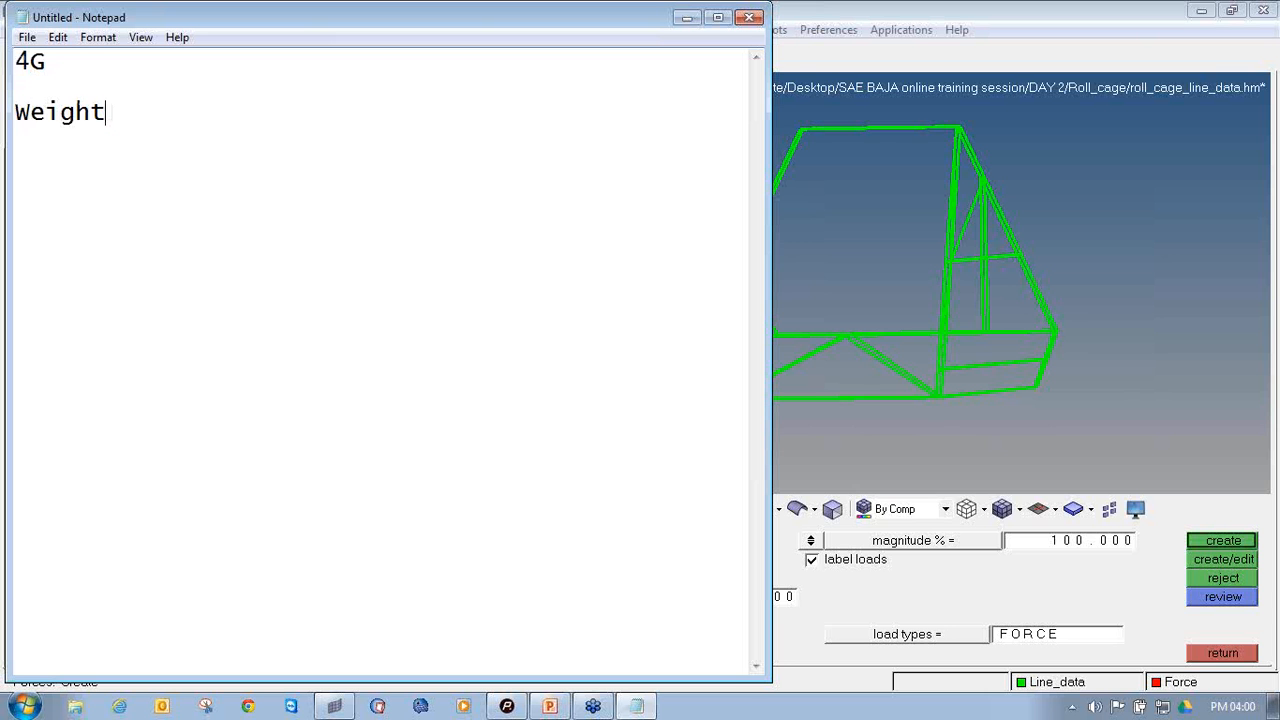
{"action": "type", "text": " of vehicle"}
{"action": "key", "text": "Return"}
{"action": "key", "text": "Return"}
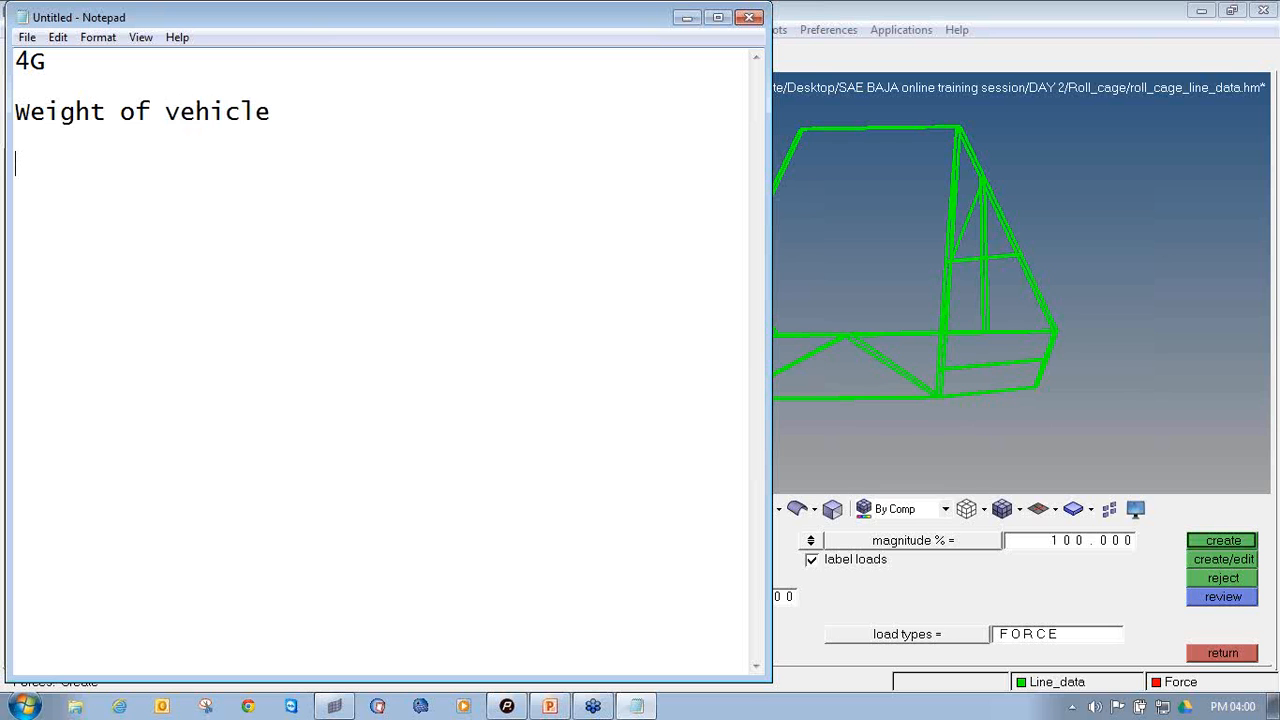
{"action": "key", "text": "BackSpace"}
{"action": "key", "text": "BackSpace"}
{"action": "type", "text": "= 400kg"}
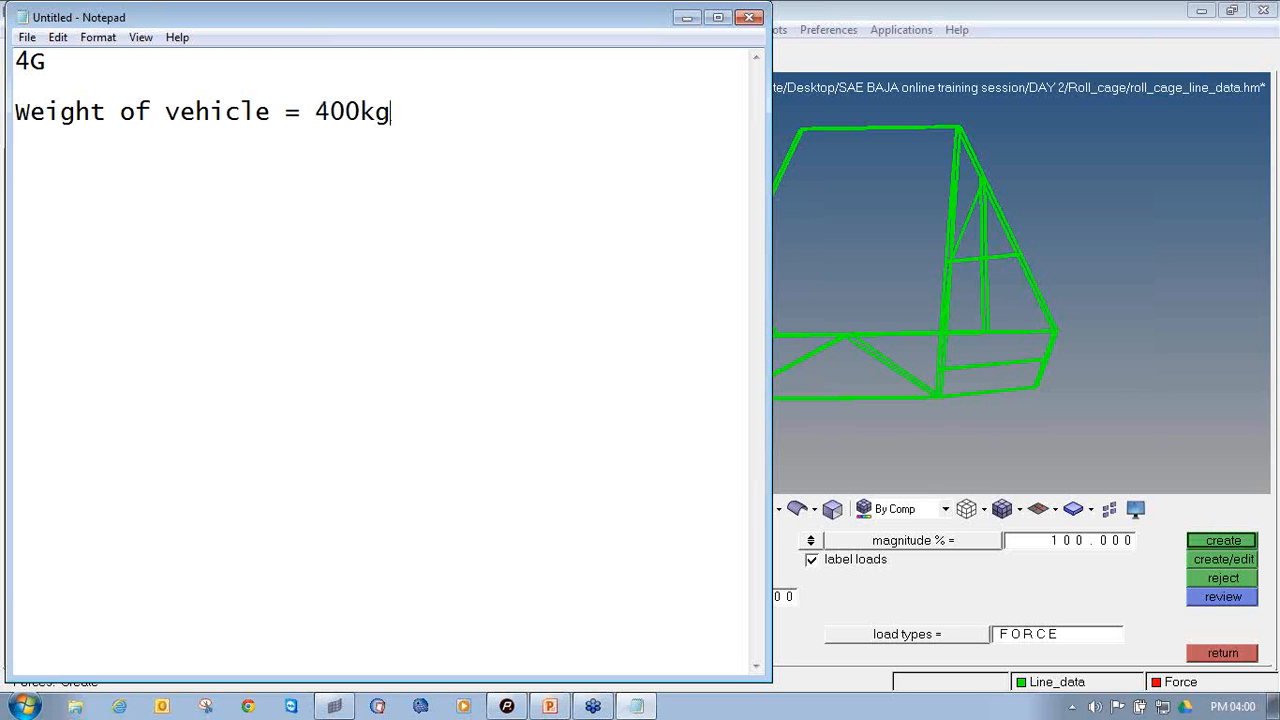
Add the line "G = 400 x 10 = 4000N" below the vehicle weight
{"action": "key", "text": "Return"}
{"action": "type", "text": "G = 400"}
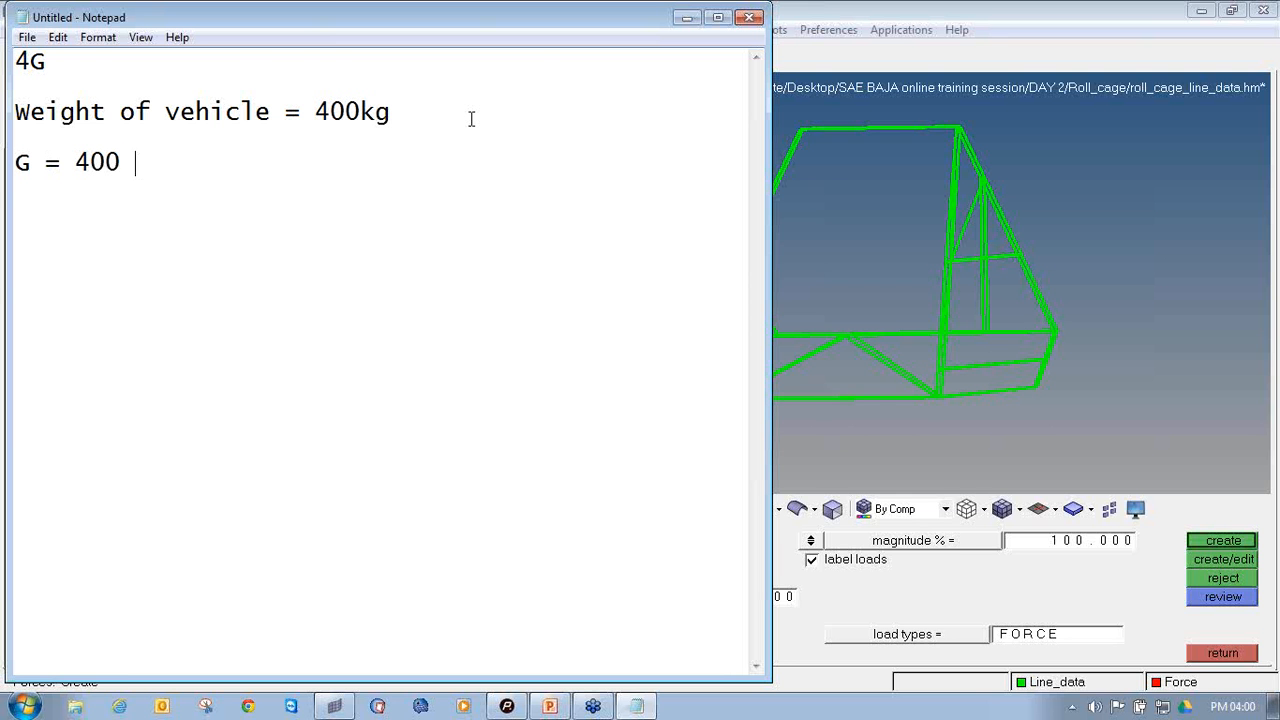
{"action": "type", "text": " x 10 = 4000N"}
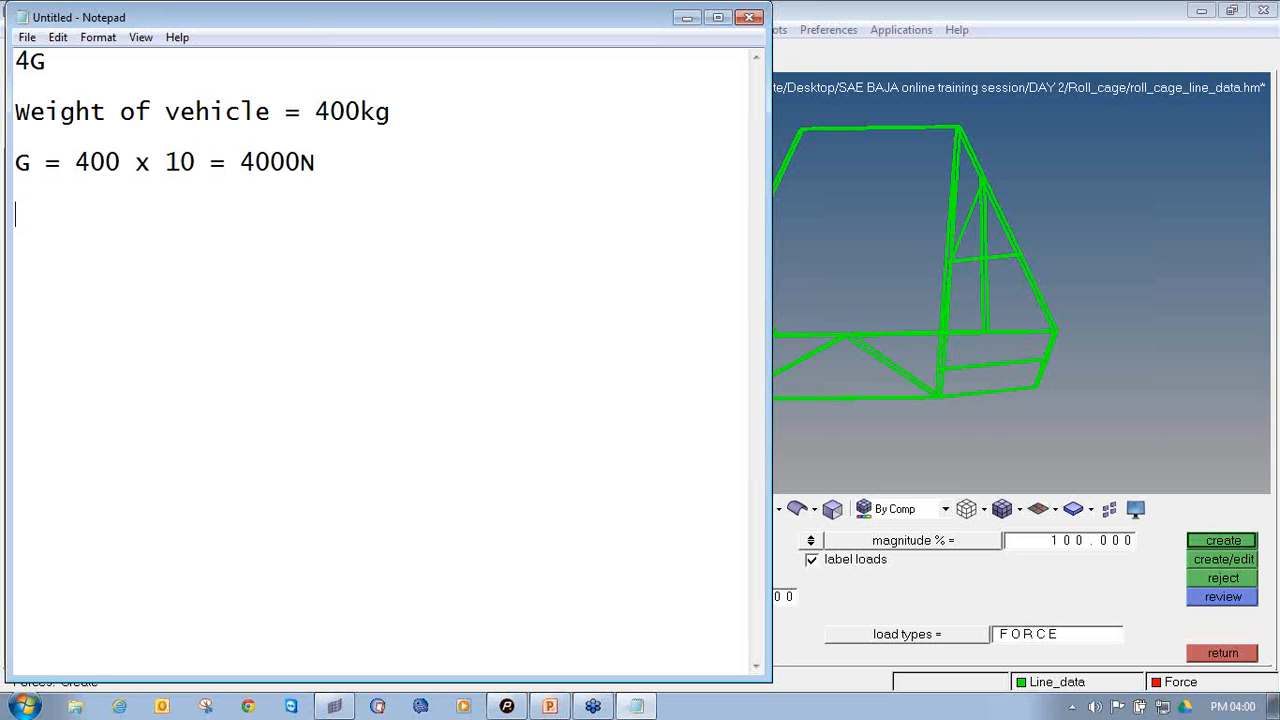
Add the line "4G = 4000 X 4 = 16000N" below the G calculation
{"action": "type", "text": "$"}
{"action": "key", "text": "BackSpace"}
{"action": "type", "text": "4G = 4000"}
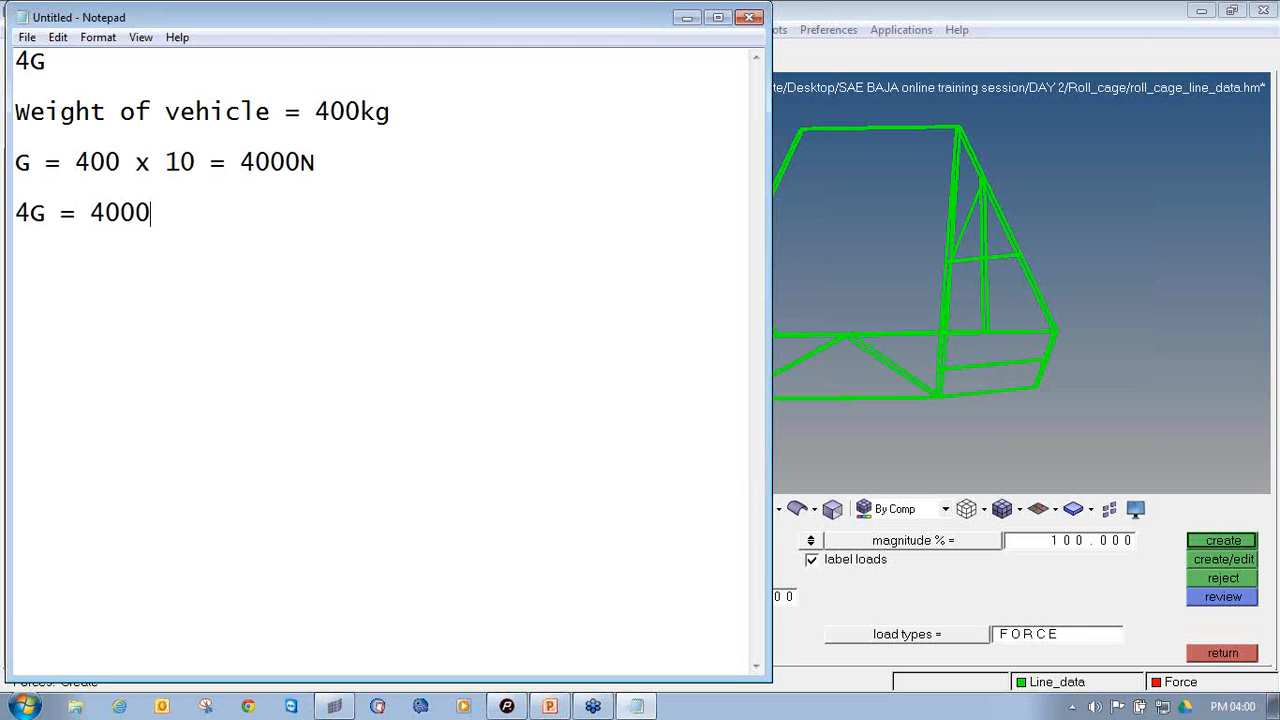
{"action": "type", "text": " X 4 = 16000"}
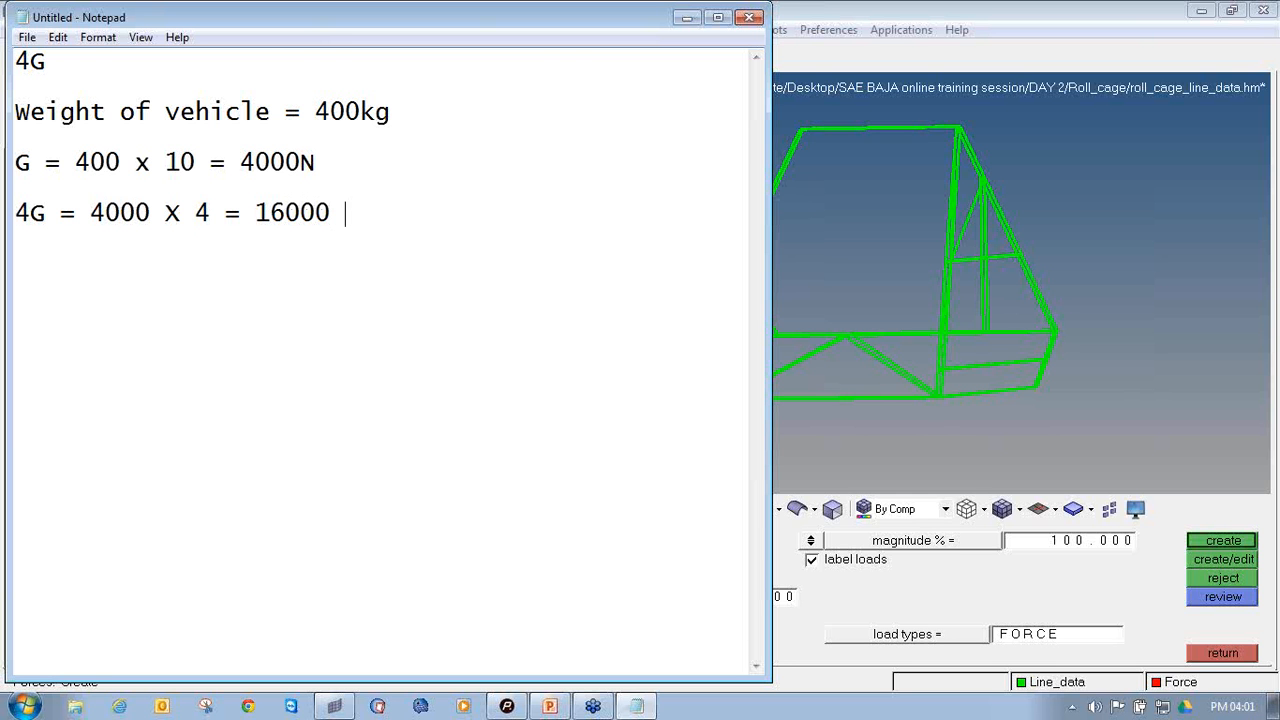
{"action": "type", "text": " n"}
{"action": "key", "text": "BackSpace"}
{"action": "key", "text": "BackSpace"}
{"action": "type", "text": "N"}
Add the line "16000N / 2 = 8000 N" below the 4G calculation and switch back to HyperMesh
{"action": "type", "text": "16000"}
{"action": "type", "text": "N "}
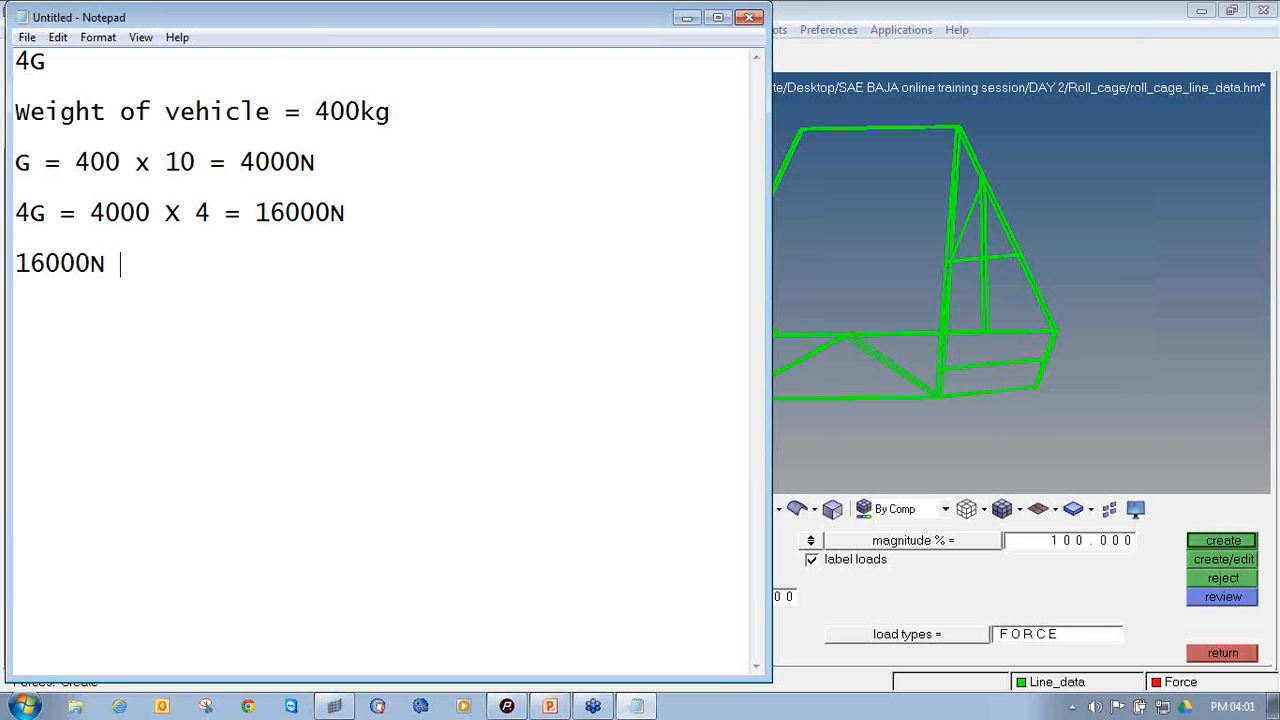
{"action": "type", "text": "/ 2 = 8000 N"}
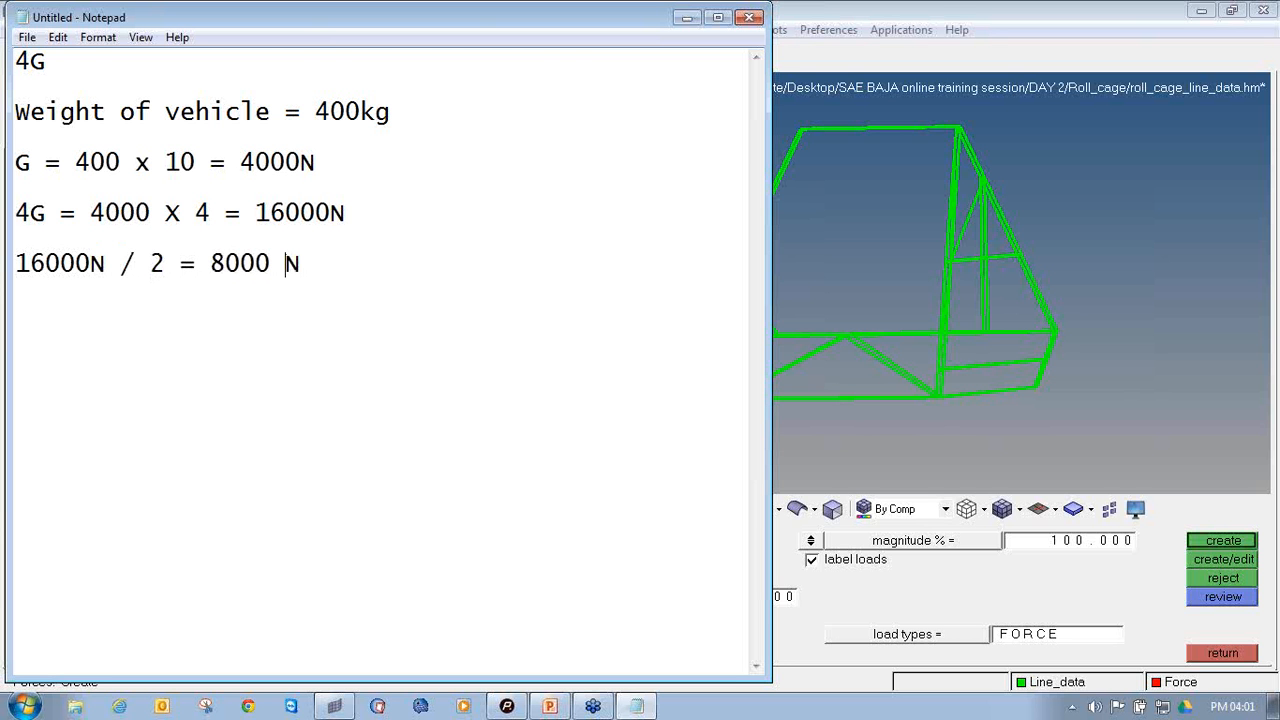
{"action": "key", "text": "Right"}
{"action": "left_click_drag", "start_coordinate": [150, 265], "coordinate": [166, 265]}
{"action": "left_click", "coordinate": [829, 14]}
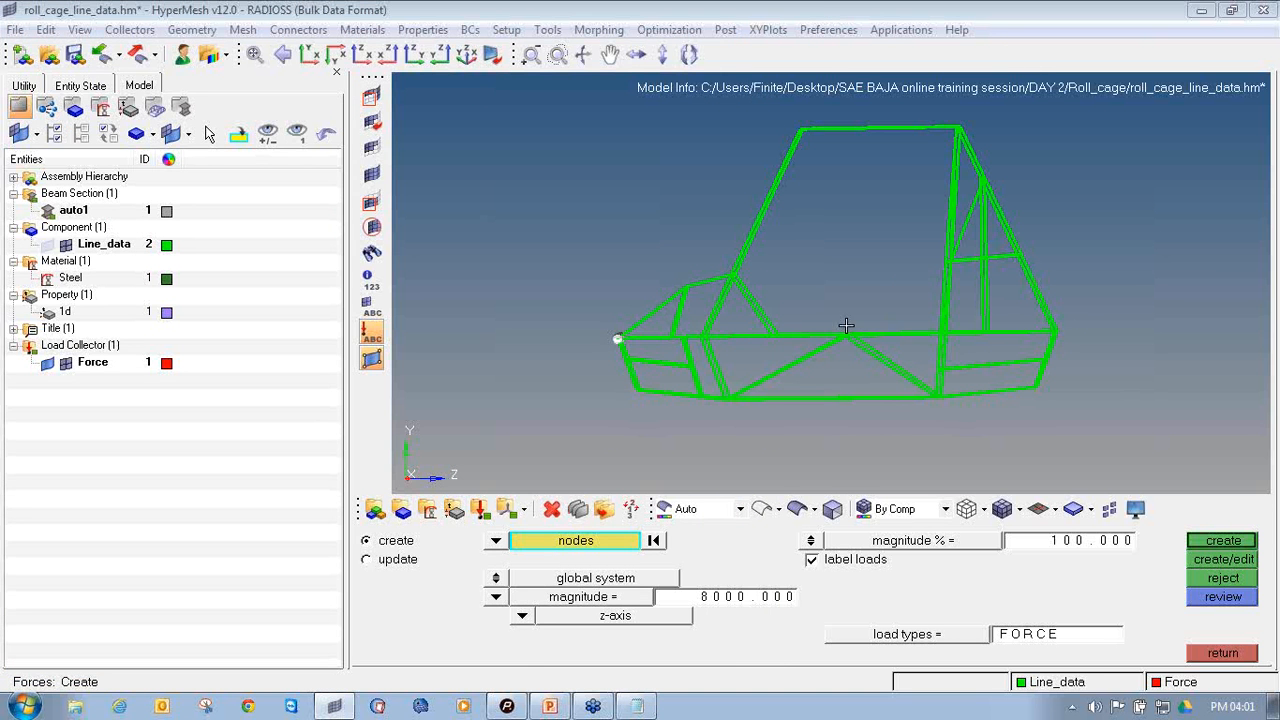
Create the 8000 z-axis forces on the two selected nodes at the nose of the roll cage
{"action": "left_click_drag", "start_coordinate": [780, 323], "coordinate": [646, 327], "text": "ctrl"}
{"action": "scroll", "coordinate": [680, 328], "scroll_direction": "up", "scroll_amount": 3}
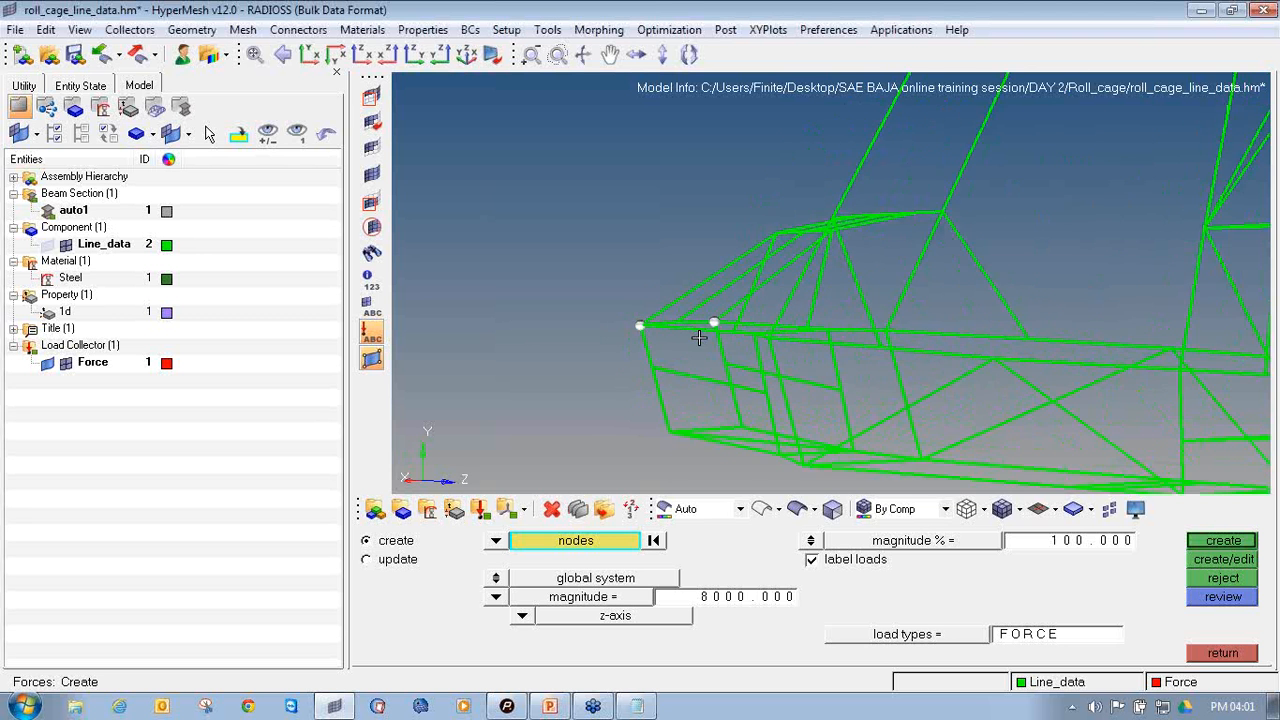
{"action": "scroll", "coordinate": [655, 343], "scroll_direction": "up", "scroll_amount": 3}
{"action": "scroll", "coordinate": [675, 348], "scroll_direction": "down", "scroll_amount": 2}
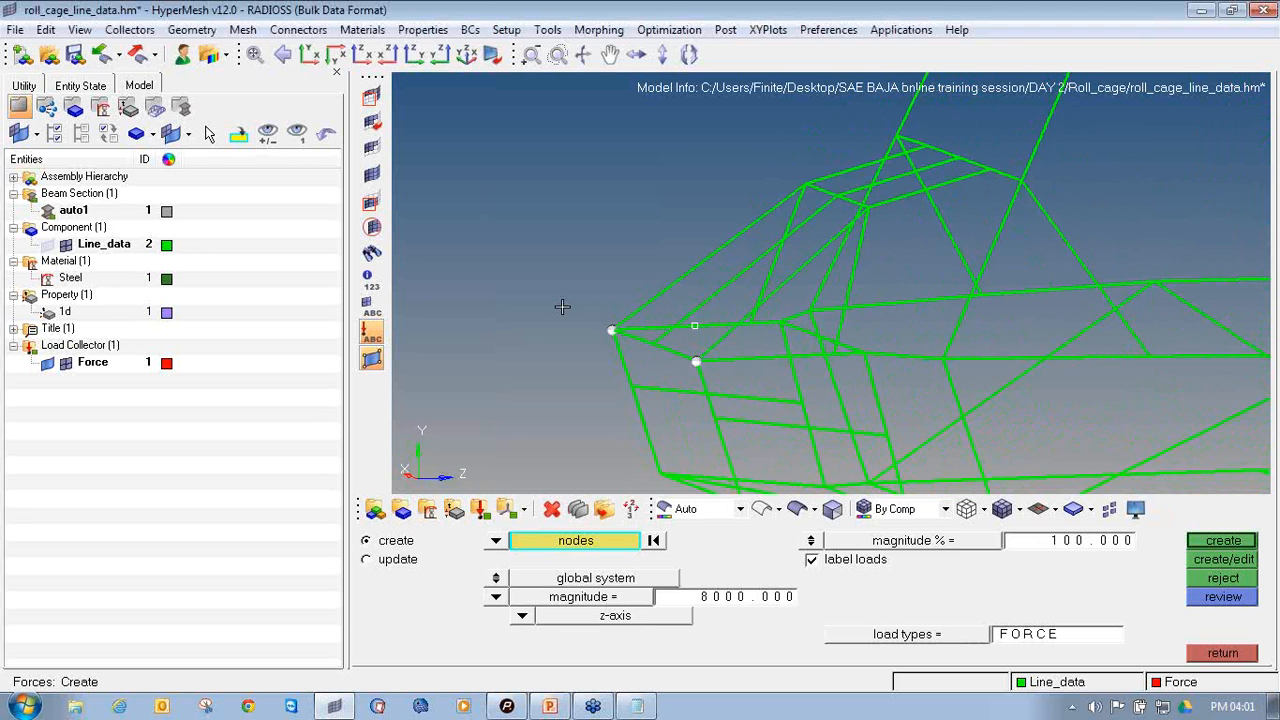
{"action": "scroll", "coordinate": [586, 337], "scroll_direction": "down", "scroll_amount": 4}
{"action": "left_click_drag", "start_coordinate": [613, 340], "coordinate": [560, 323], "text": "ctrl"}
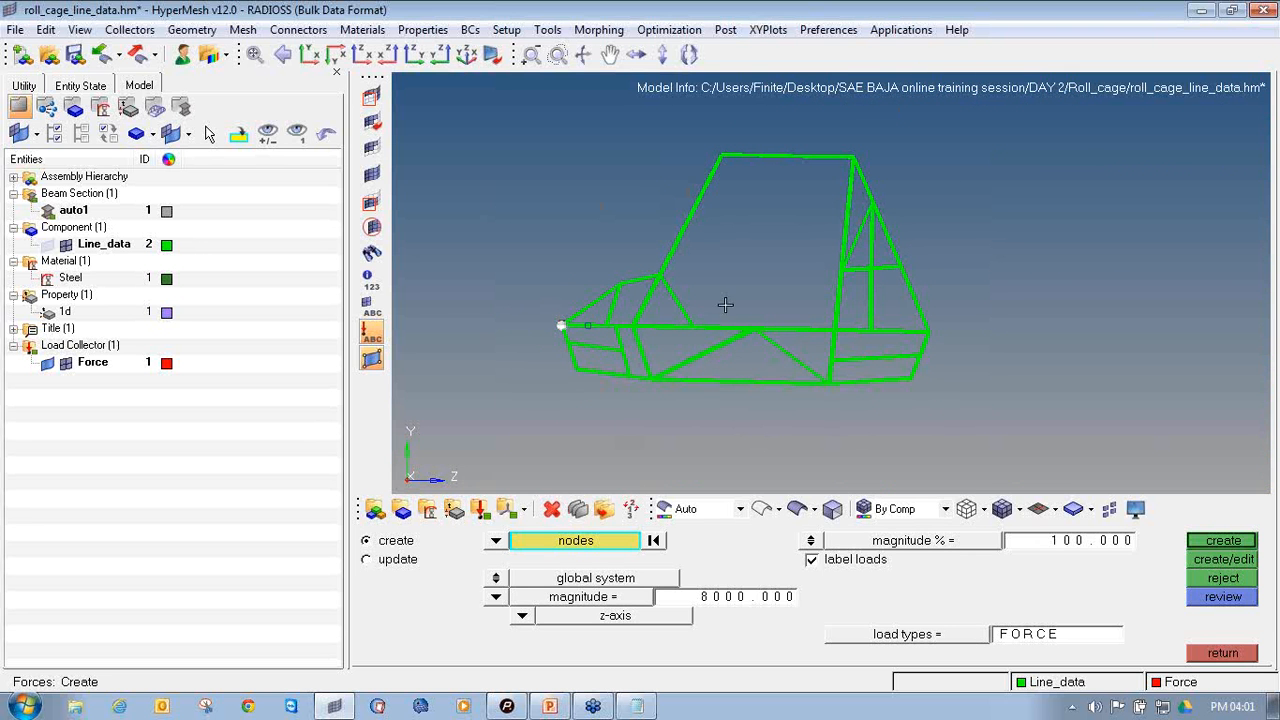
{"action": "left_click_drag", "start_coordinate": [513, 410], "coordinate": [520, 414], "text": "ctrl"}
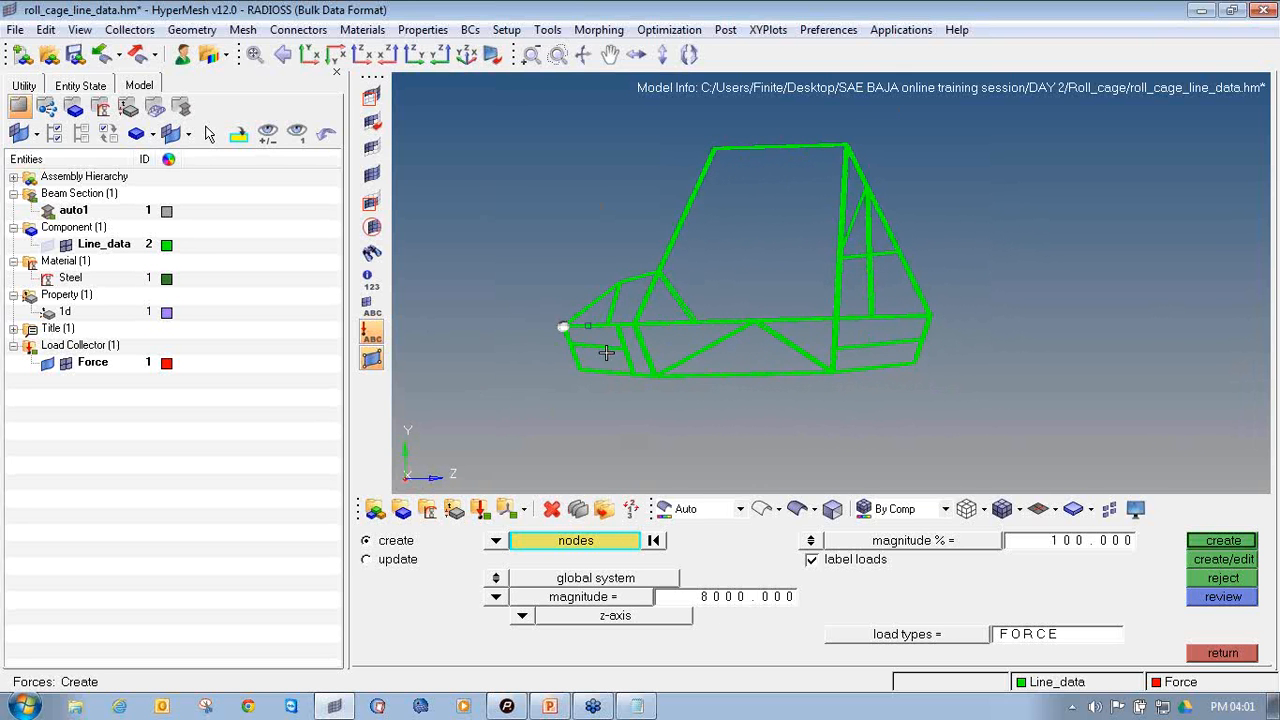
{"action": "left_click", "coordinate": [1243, 543]}
Set the display size of the force arrows to a magnitude of 10%
{"action": "right_click_drag", "start_coordinate": [753, 347], "coordinate": [849, 365], "text": "ctrl"}
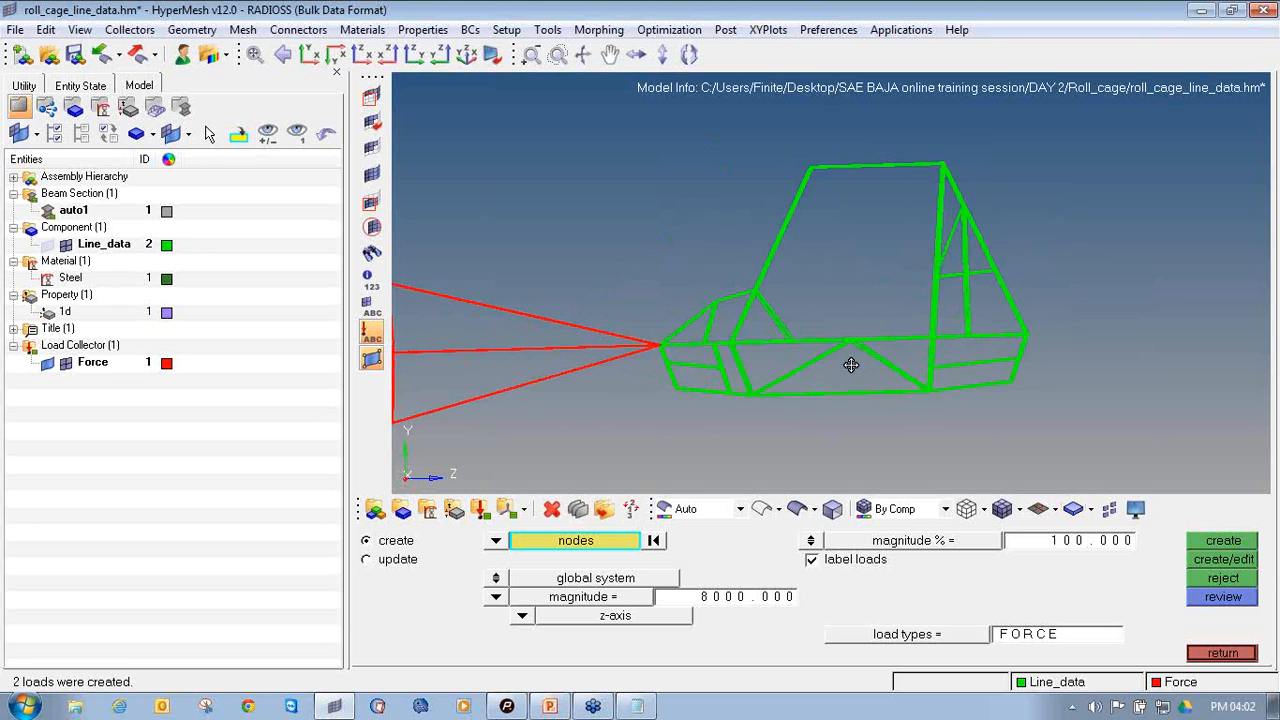
{"action": "scroll", "coordinate": [850, 365], "scroll_direction": "down", "scroll_amount": 8, "text": "ctrl"}
{"action": "scroll", "coordinate": [850, 365], "scroll_direction": "up", "scroll_amount": 3}
{"action": "scroll", "coordinate": [850, 365], "scroll_direction": "down", "scroll_amount": 3}
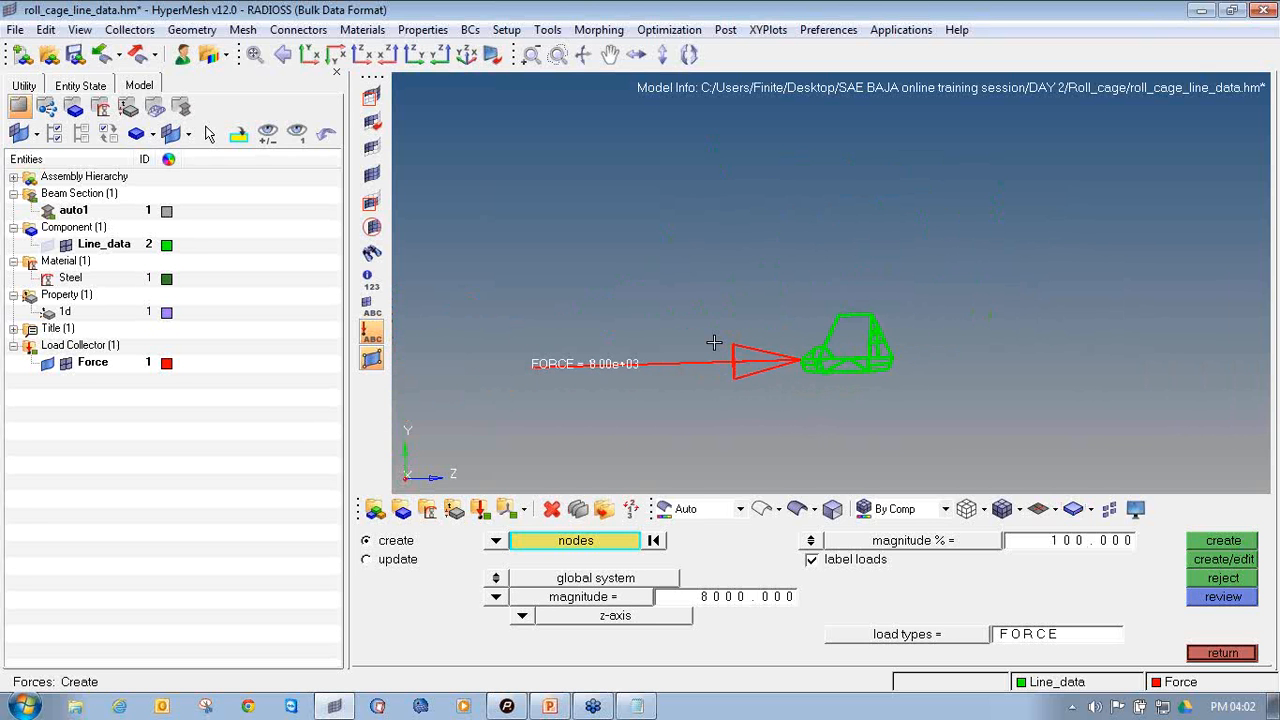
{"action": "left_click", "coordinate": [1050, 545]}
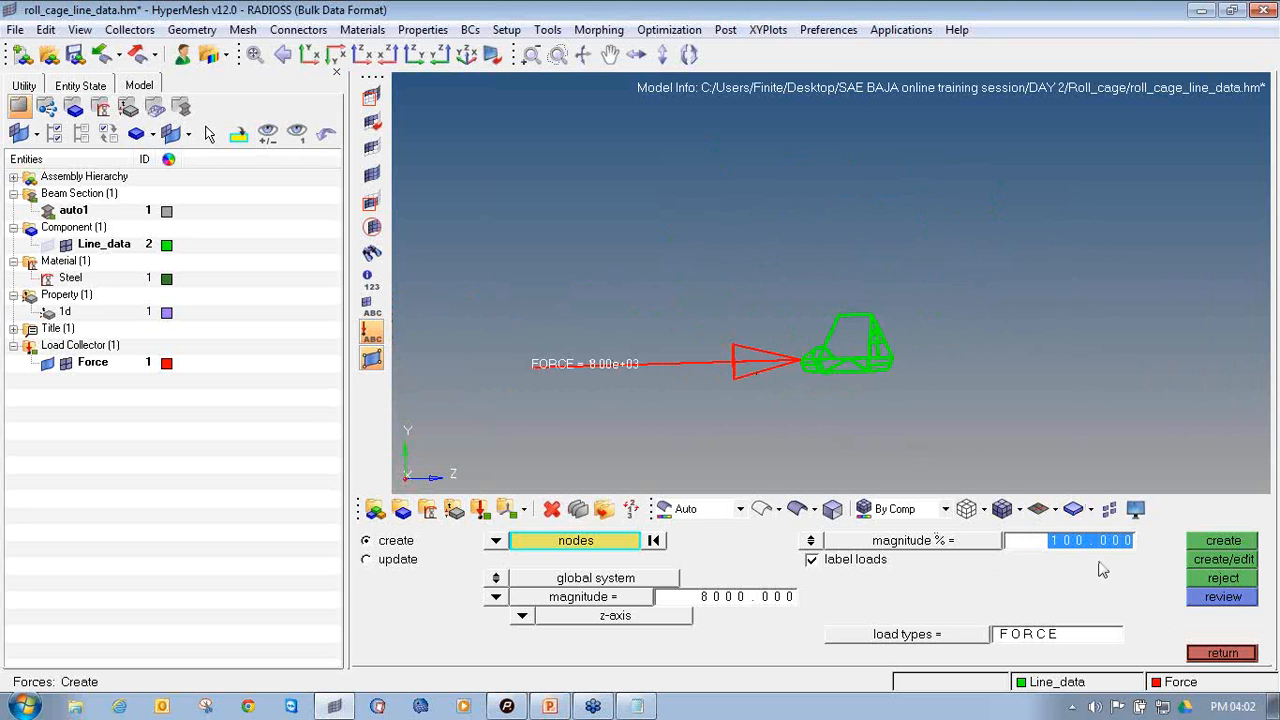
{"action": "type", "text": "10"}
{"action": "key", "text": "Return"}
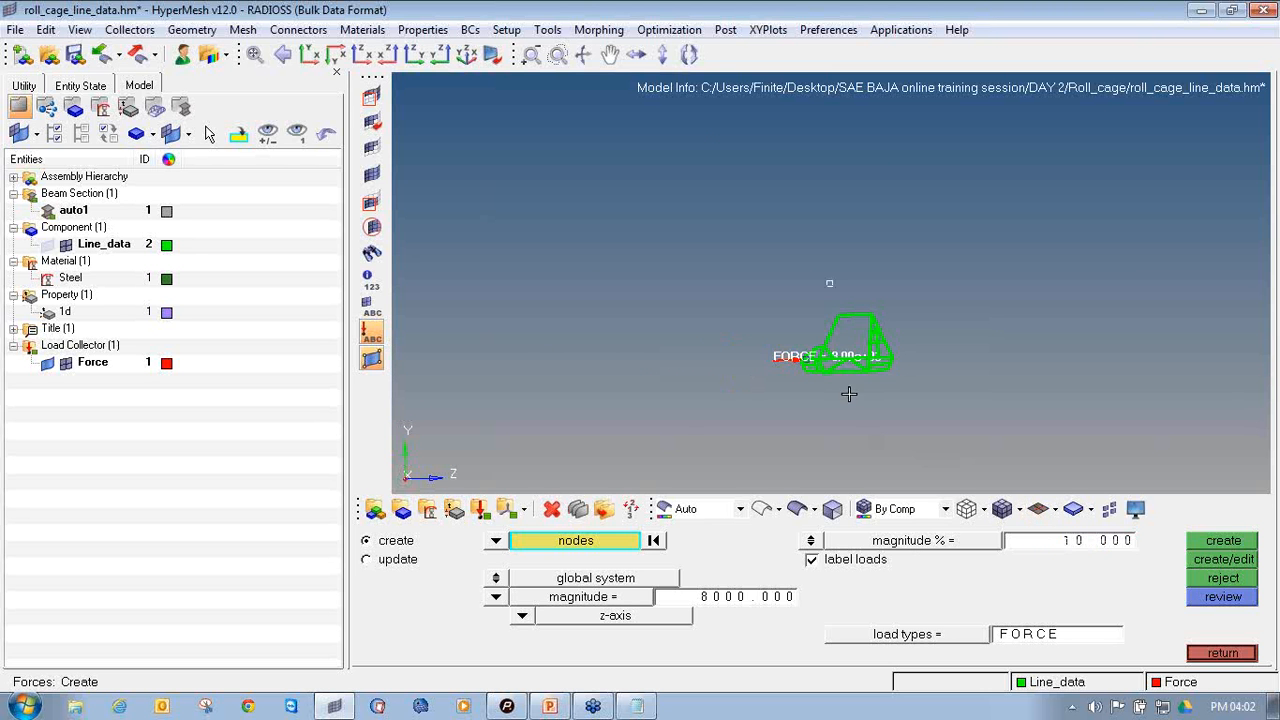
Examine the two force arrows and the nodes they act on at the roll cage's nose from several angles
{"action": "scroll", "coordinate": [767, 316], "scroll_direction": "up", "scroll_amount": 5}
{"action": "scroll", "coordinate": [767, 316], "scroll_direction": "down", "scroll_amount": 4}
{"action": "right_click_drag", "start_coordinate": [767, 316], "coordinate": [681, 350], "text": "ctrl"}
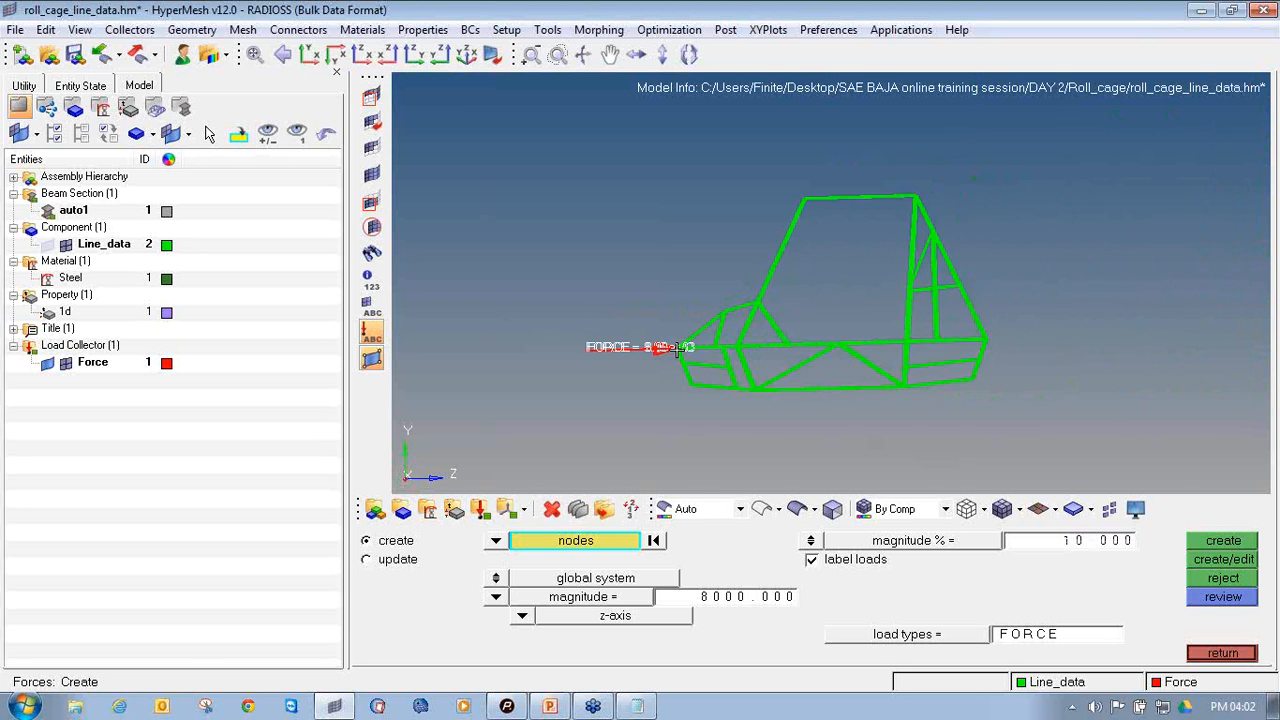
{"action": "scroll", "coordinate": [681, 350], "scroll_direction": "up", "scroll_amount": 2}
{"action": "mouse_move", "coordinate": [681, 350]}
{"action": "left_mouse_down", "text": "ctrl"}
{"action": "mouse_move", "coordinate": [768, 375]}
{"action": "mouse_move", "coordinate": [666, 350]}
{"action": "left_mouse_up", "text": "ctrl"}
{"action": "scroll", "coordinate": [666, 352], "scroll_direction": "up", "scroll_amount": 4}
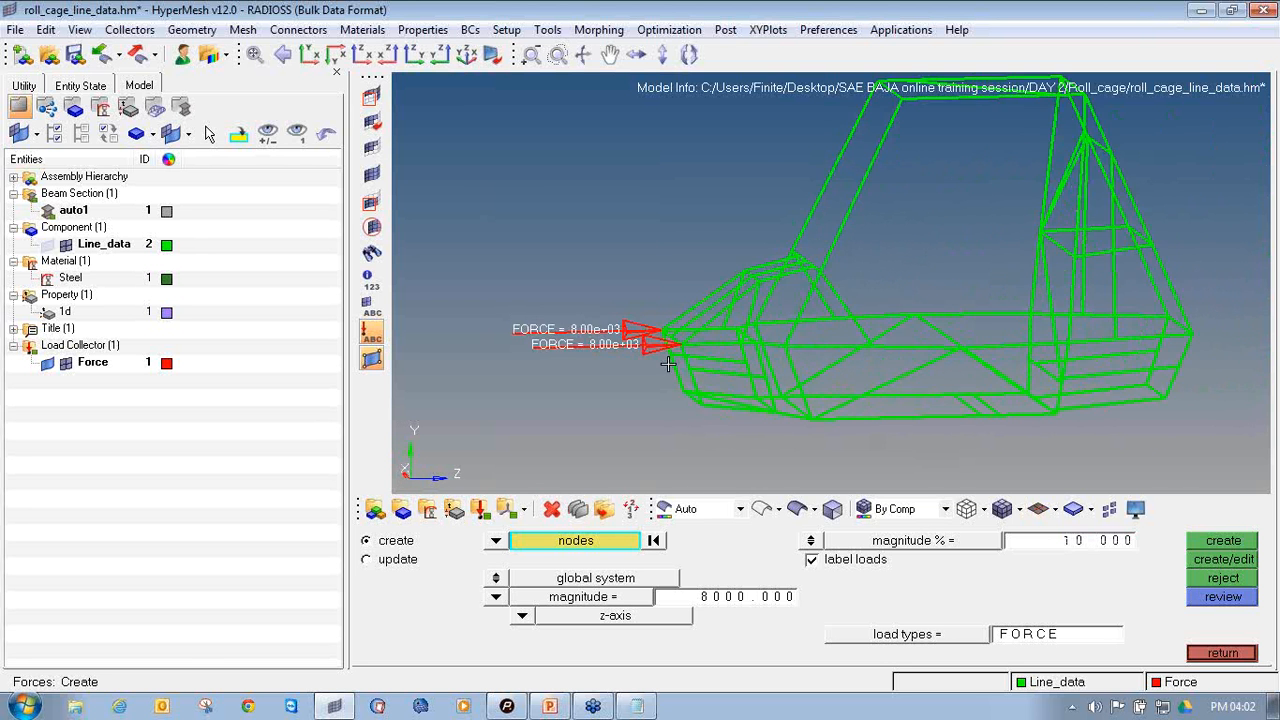
{"action": "scroll", "coordinate": [680, 331], "scroll_direction": "up", "scroll_amount": 2}
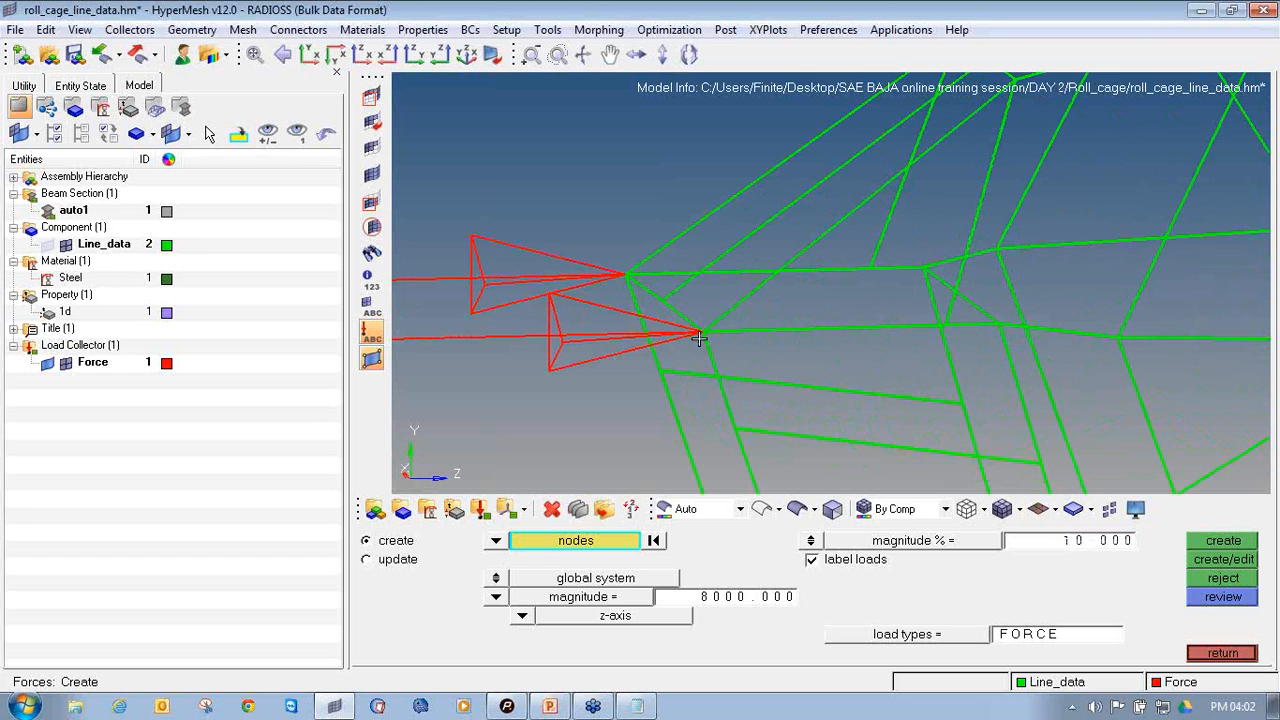
{"action": "scroll", "coordinate": [658, 318], "scroll_direction": "down", "scroll_amount": 3}
{"action": "scroll", "coordinate": [658, 318], "scroll_direction": "down", "scroll_amount": 4}
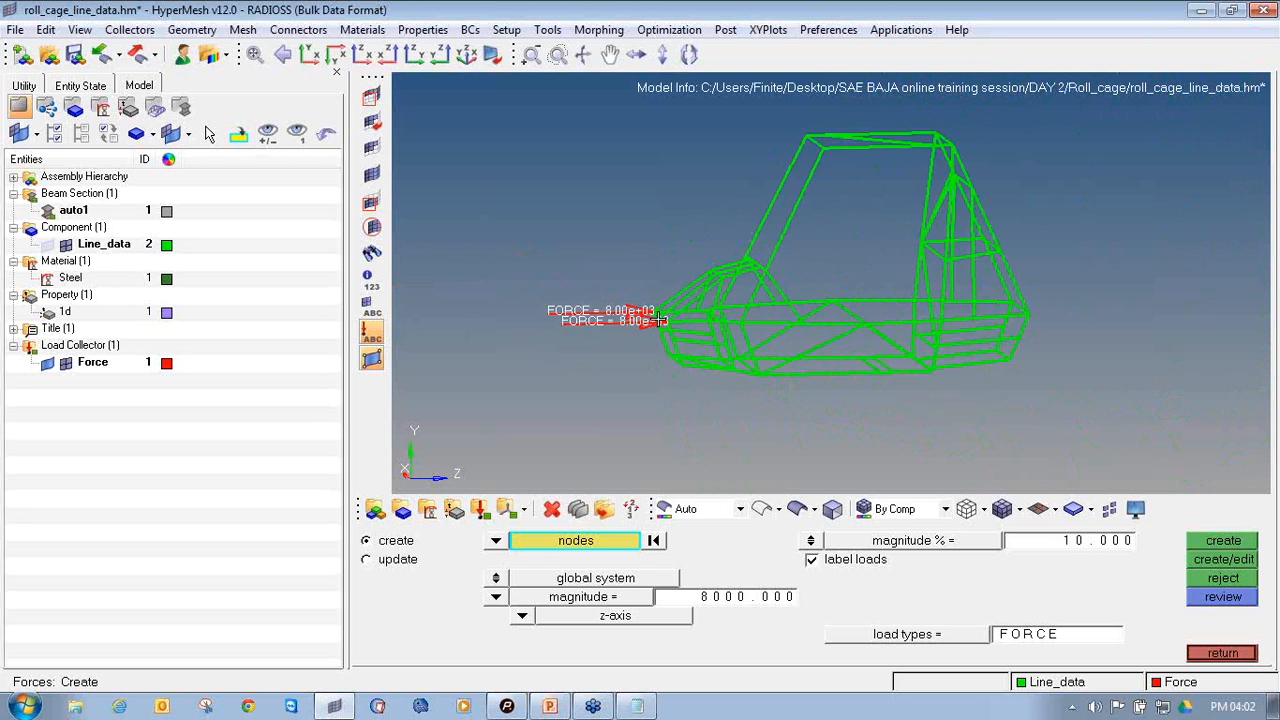
{"action": "left_click_drag", "start_coordinate": [960, 306], "coordinate": [703, 344], "text": "ctrl"}
{"action": "scroll", "coordinate": [703, 344], "scroll_direction": "up", "scroll_amount": 5}
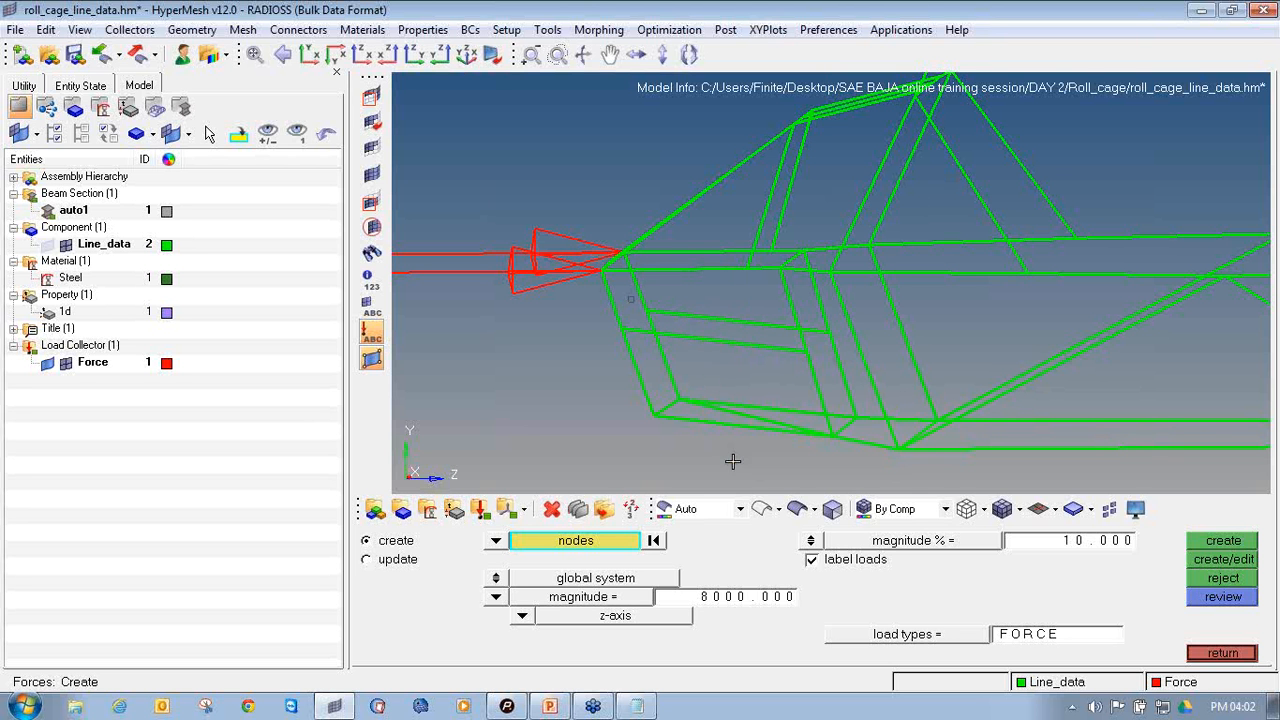
{"action": "left_click_drag", "start_coordinate": [757, 331], "coordinate": [629, 349], "text": "ctrl"}
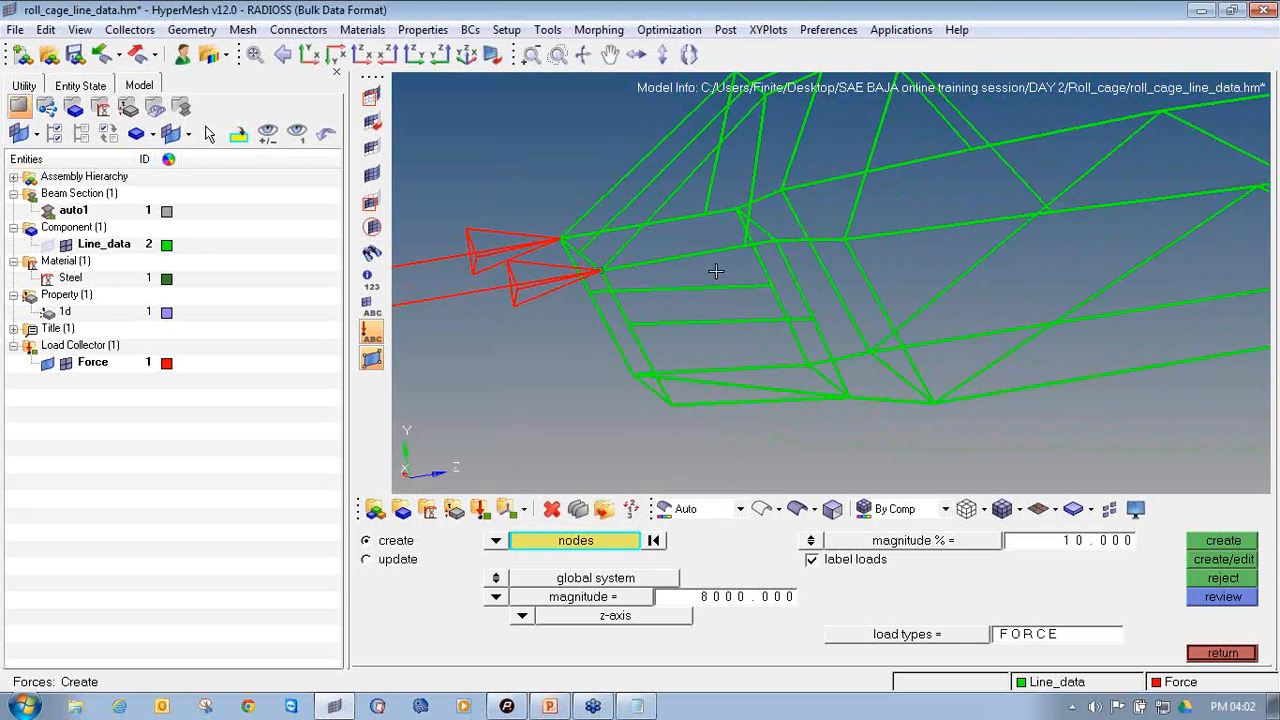
{"action": "left_click_drag", "start_coordinate": [729, 369], "coordinate": [626, 409], "text": "ctrl"}
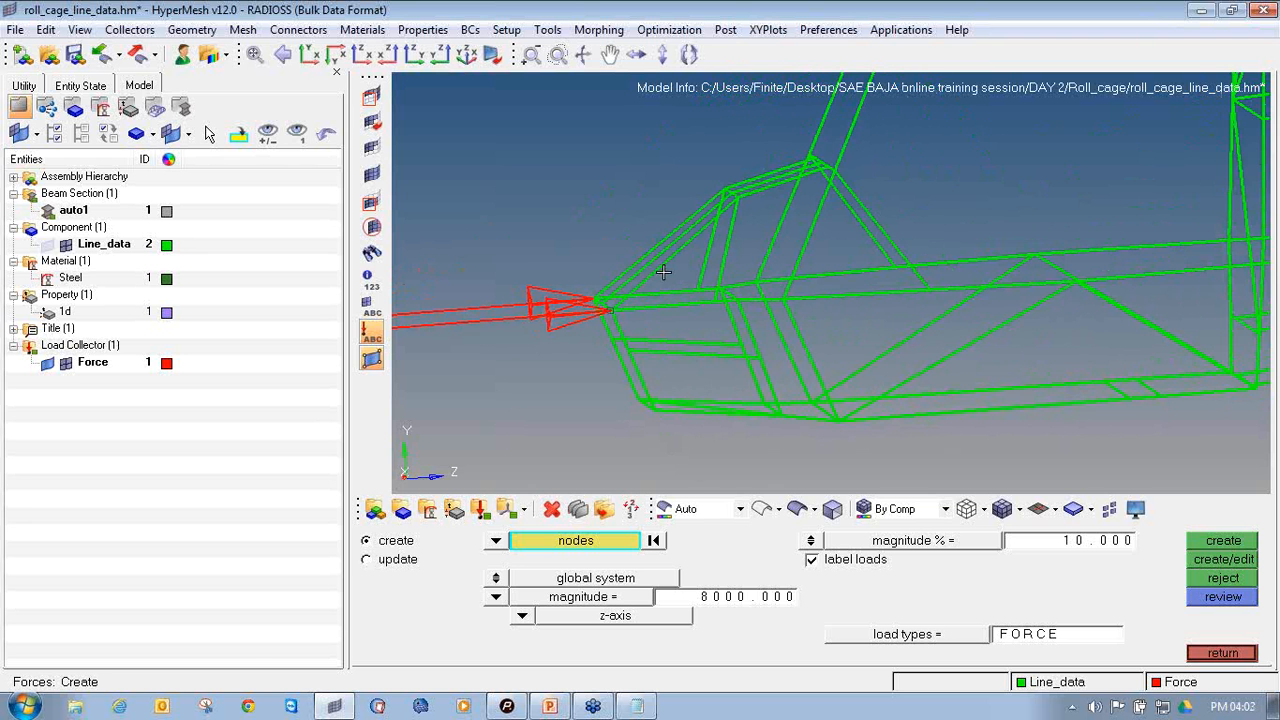
{"action": "mouse_move", "coordinate": [637, 316]}
{"action": "left_mouse_down", "text": "ctrl"}
{"action": "mouse_move", "coordinate": [606, 309]}
{"action": "mouse_move", "coordinate": [626, 312]}
{"action": "left_mouse_up", "text": "ctrl"}
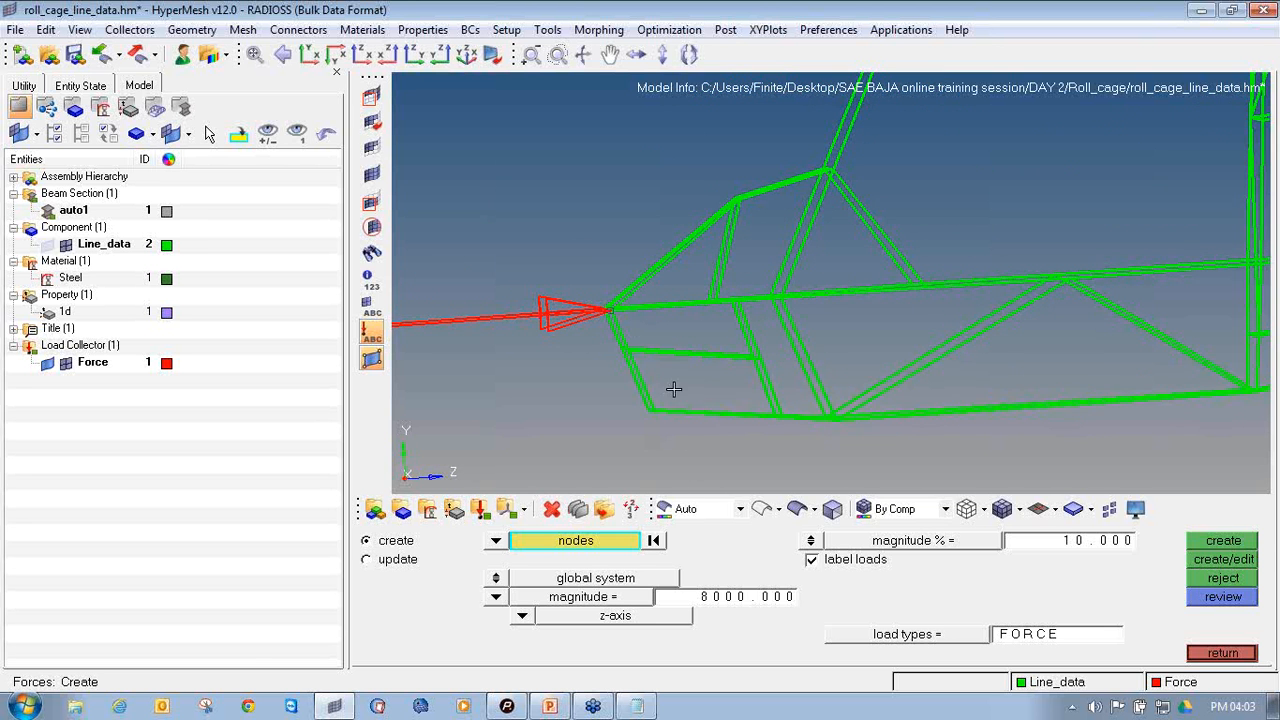
Examine the roll cage's side profile and its lower rear joints, and leave force creation
{"action": "scroll", "coordinate": [603, 363], "scroll_direction": "down", "scroll_amount": 5}
{"action": "right_click_drag", "start_coordinate": [600, 367], "coordinate": [571, 380], "text": "ctrl"}
{"action": "scroll", "coordinate": [571, 380], "scroll_direction": "up", "scroll_amount": 2, "text": "ctrl"}
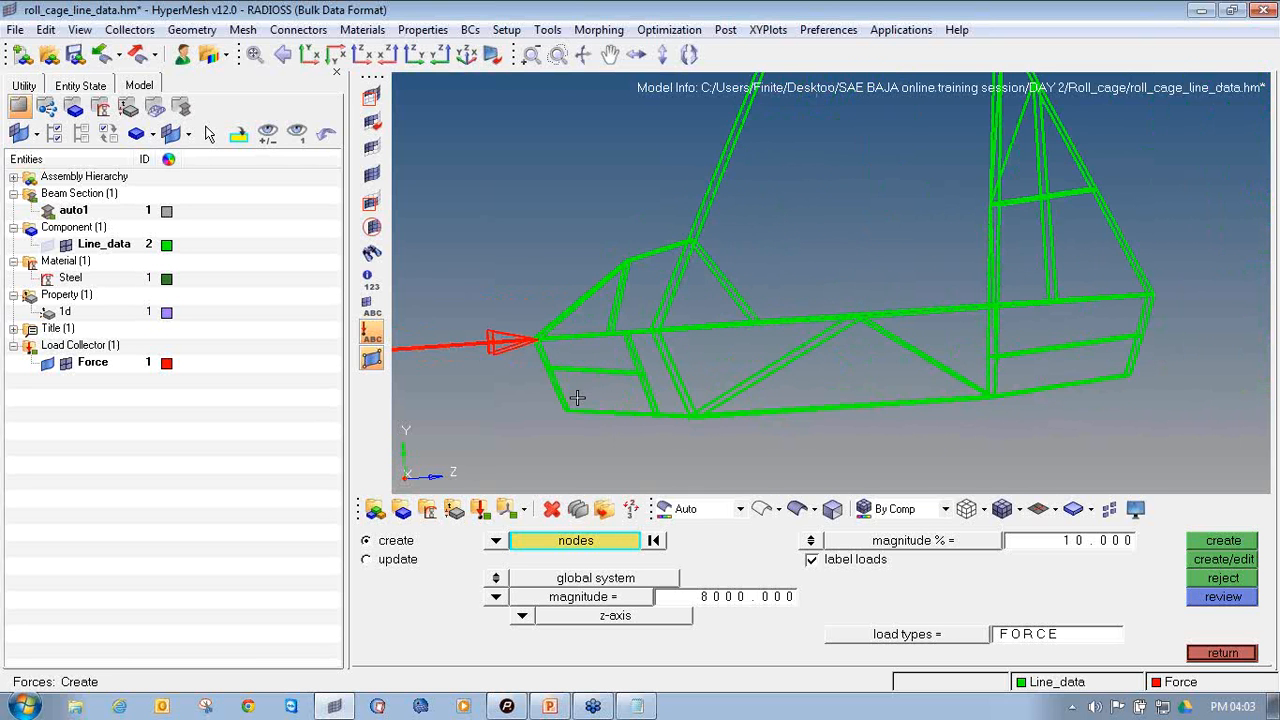
{"action": "scroll", "coordinate": [593, 329], "scroll_direction": "down", "scroll_amount": 3, "text": "ctrl"}
{"action": "left_click_drag", "start_coordinate": [593, 329], "coordinate": [837, 337], "text": "ctrl"}
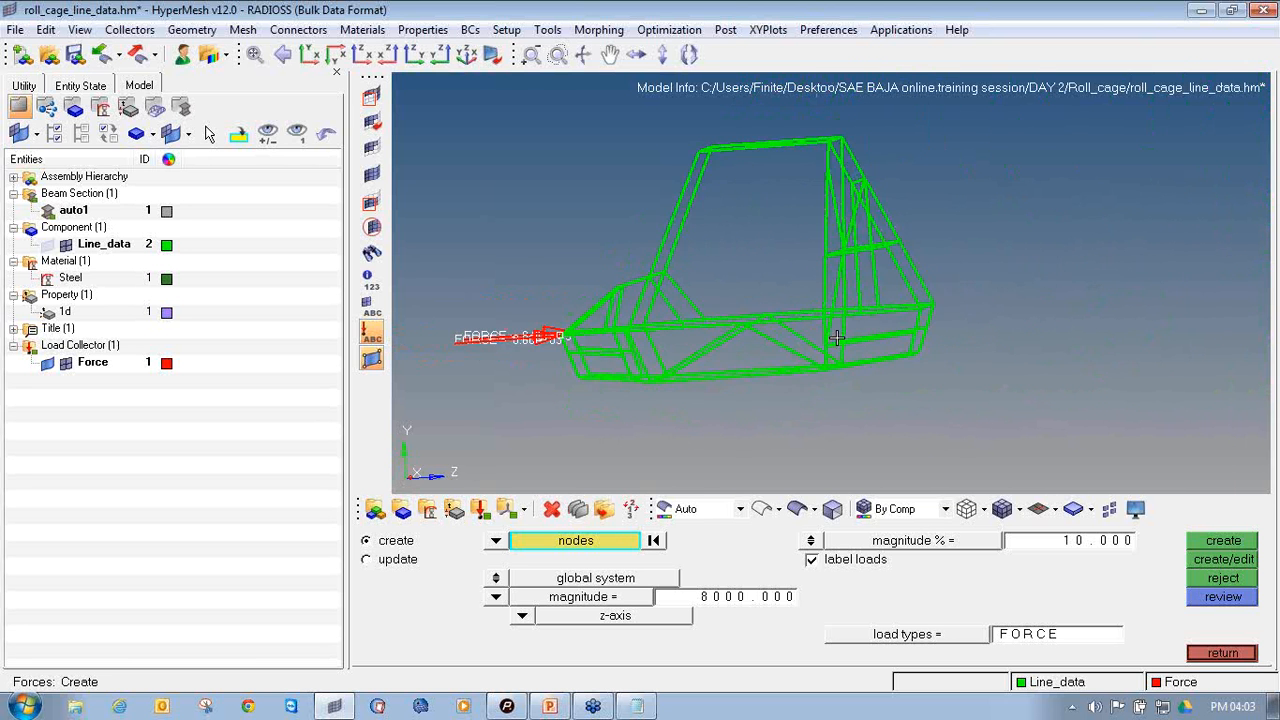
{"action": "scroll", "coordinate": [837, 337], "scroll_direction": "up", "scroll_amount": 3, "text": "ctrl"}
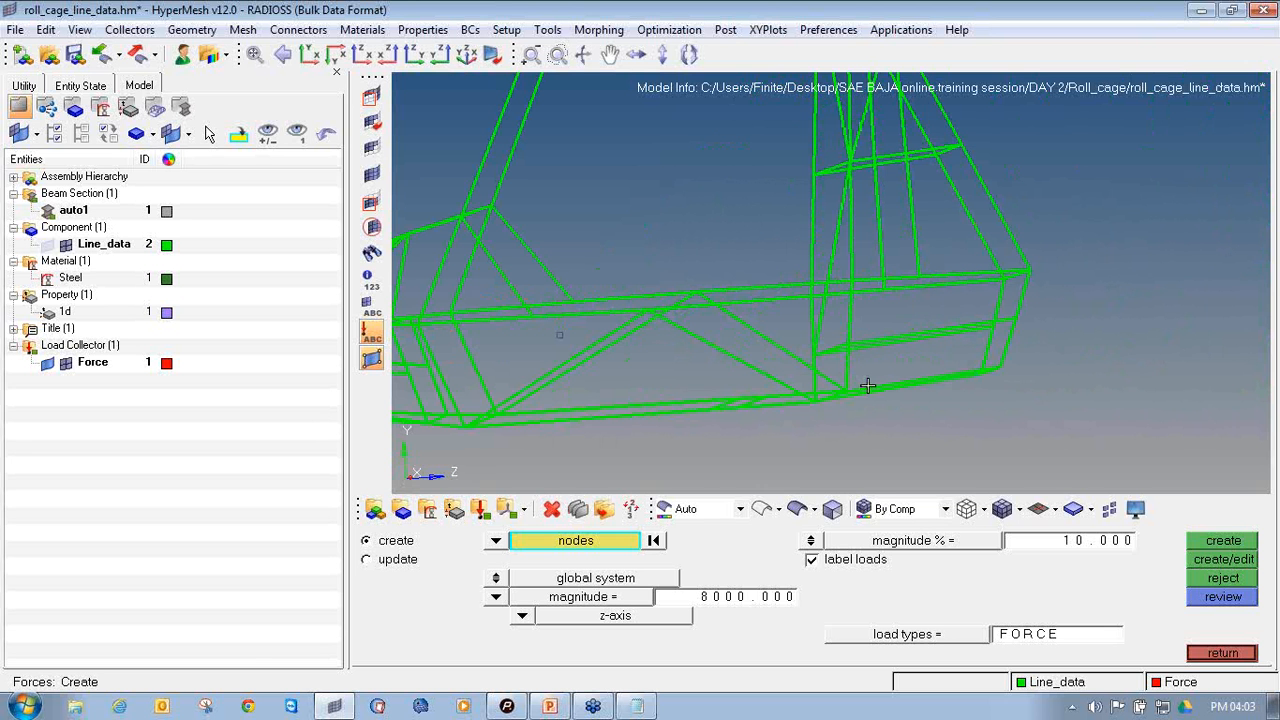
{"action": "mouse_move", "coordinate": [868, 387]}
{"action": "left_mouse_down", "text": "ctrl"}
{"action": "mouse_move", "coordinate": [895, 400]}
{"action": "mouse_move", "coordinate": [857, 403]}
{"action": "left_mouse_up", "text": "ctrl"}
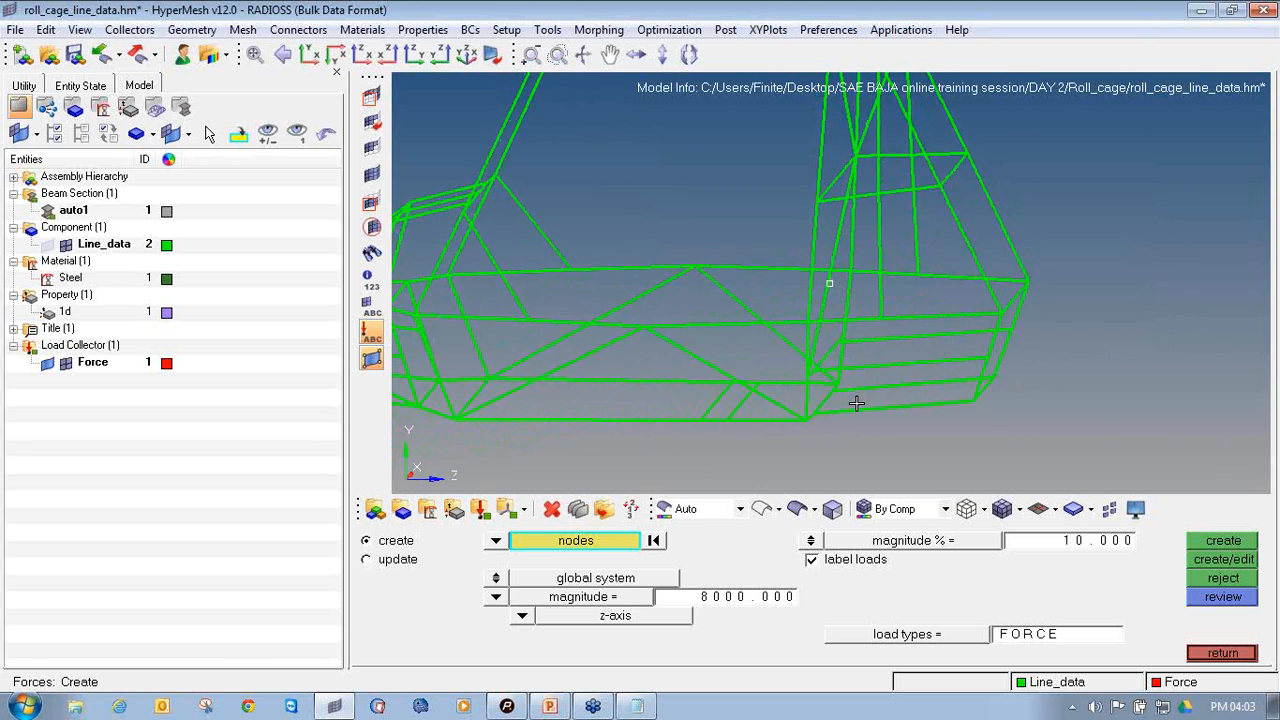
{"action": "right_click_drag", "start_coordinate": [810, 361], "coordinate": [960, 354], "text": "ctrl"}
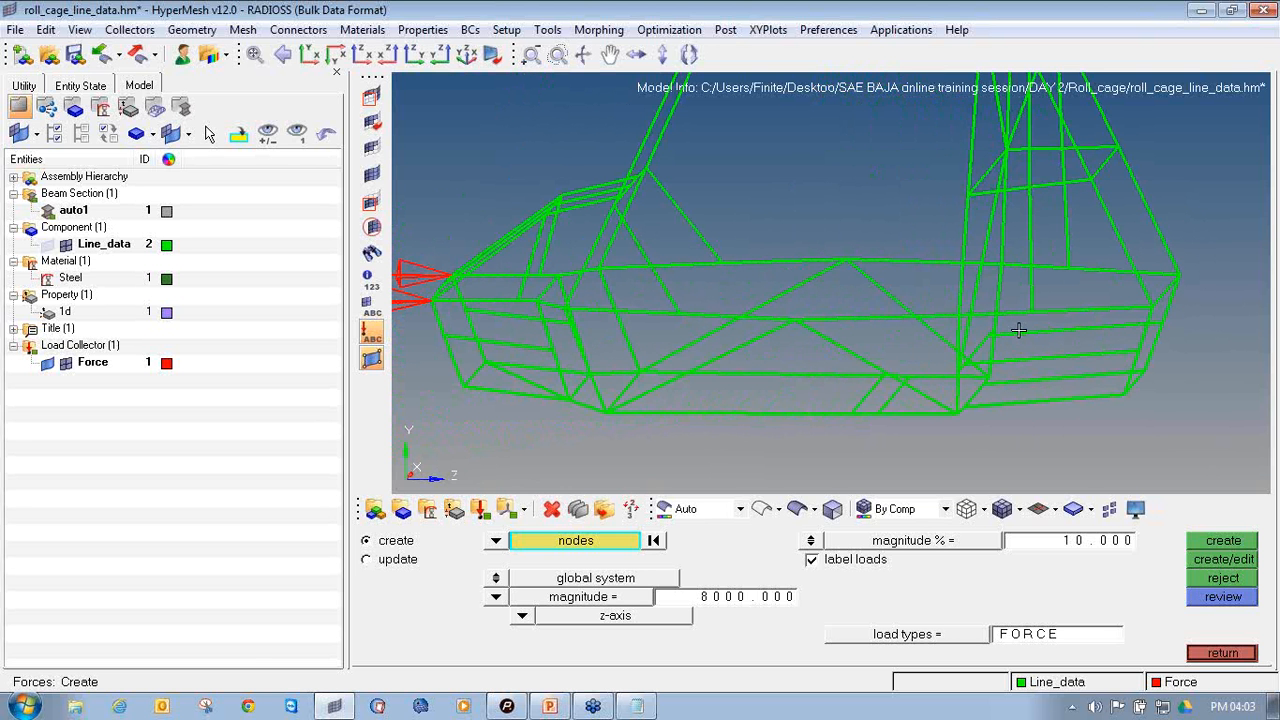
{"action": "left_click", "coordinate": [1240, 654]}
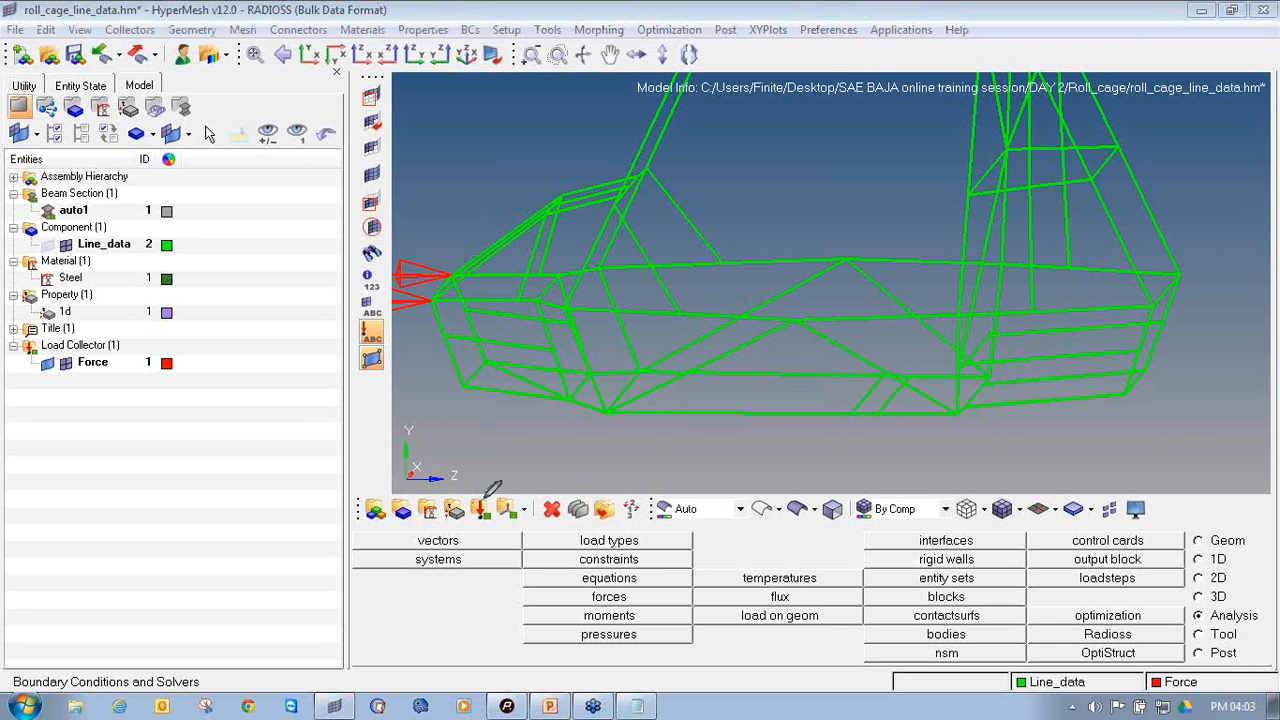
Create a blue load collector named SPC with no card image
{"action": "mouse_move", "coordinate": [484, 497]}
{"action": "left_mouse_down"}
{"action": "mouse_move", "coordinate": [489, 524]}
{"action": "mouse_move", "coordinate": [487, 497]}
{"action": "mouse_move", "coordinate": [474, 497]}
{"action": "left_mouse_up"}
{"action": "left_click", "coordinate": [481, 510]}
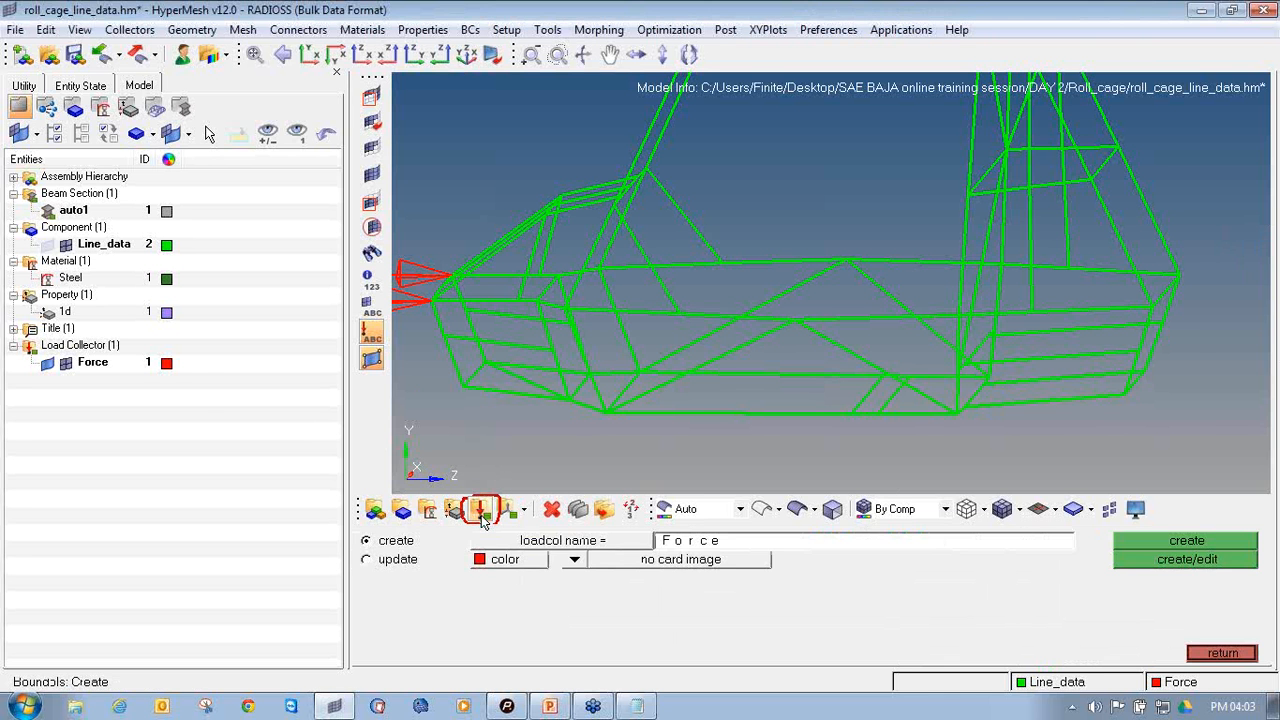
{"action": "left_click", "coordinate": [682, 545]}
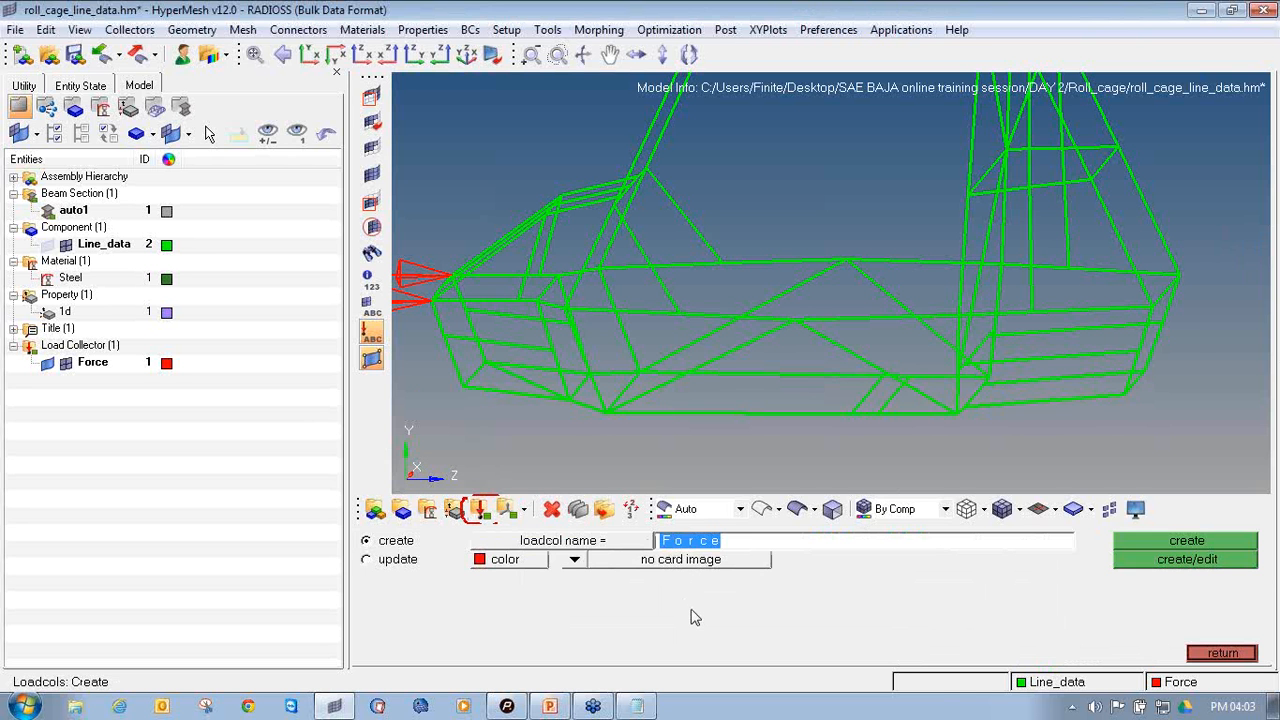
{"action": "type", "text": "Con"}
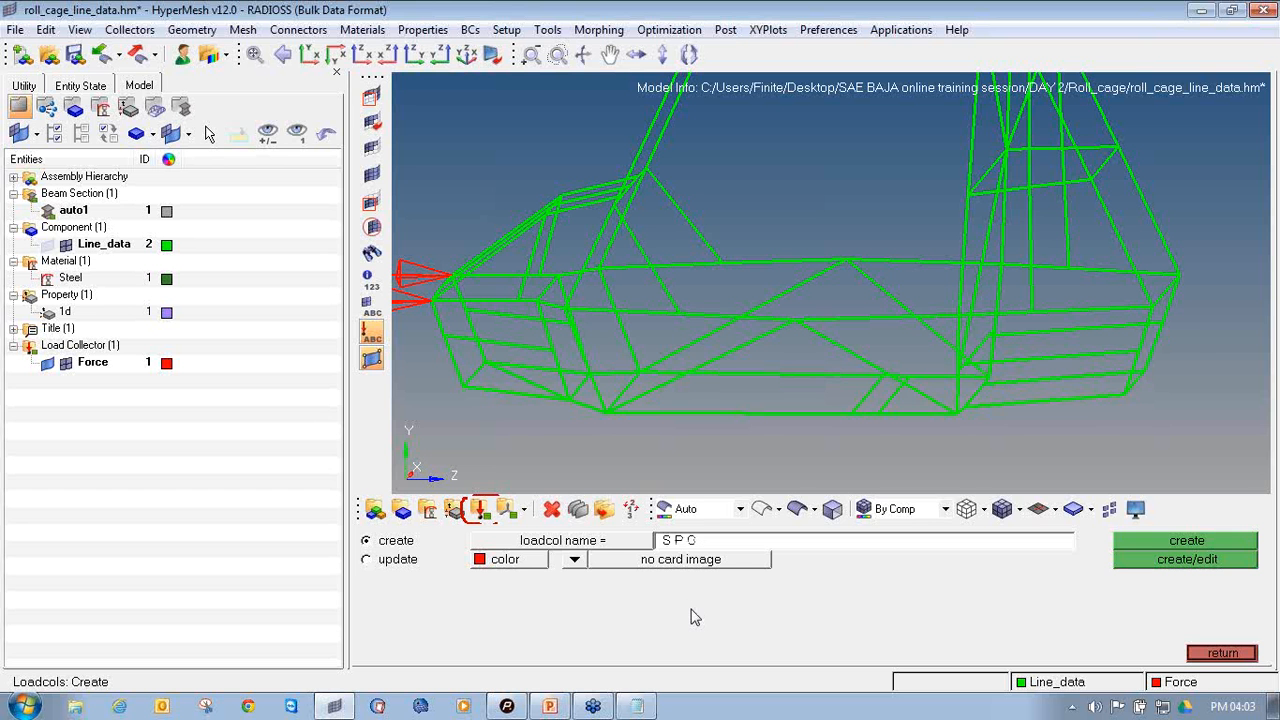
{"action": "left_click", "coordinate": [527, 562]}
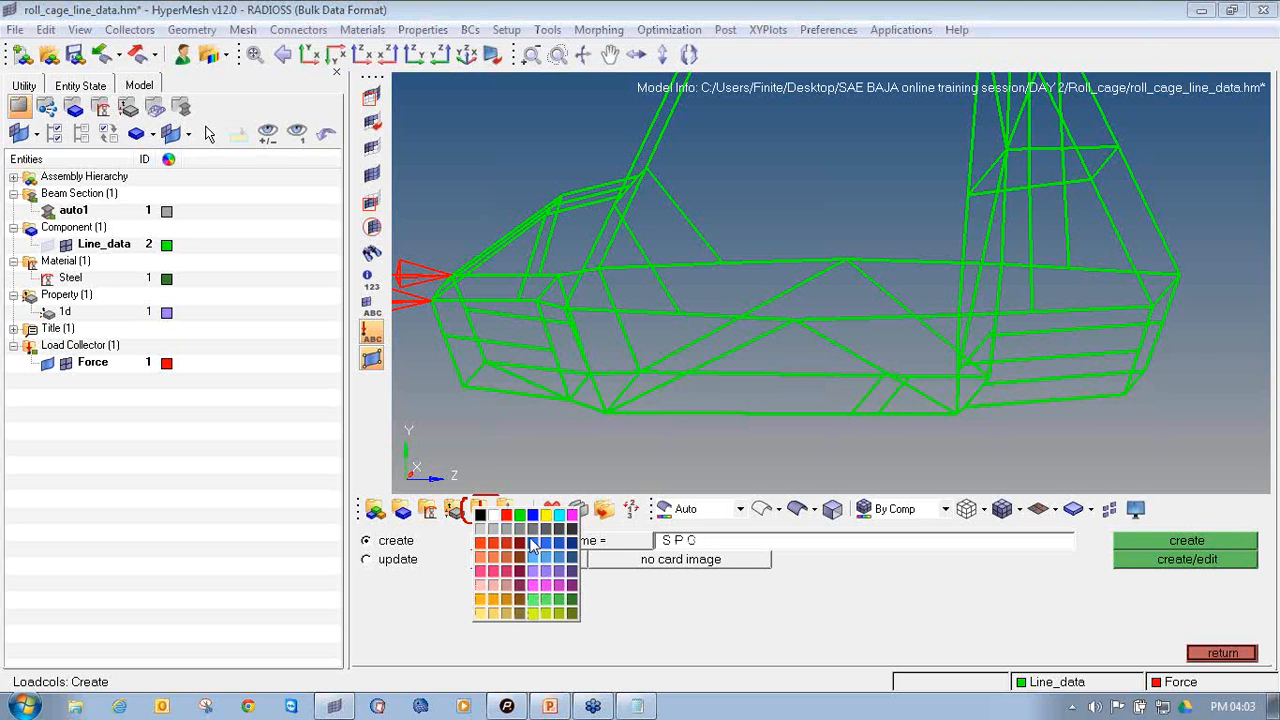
{"action": "left_click", "coordinate": [536, 538]}
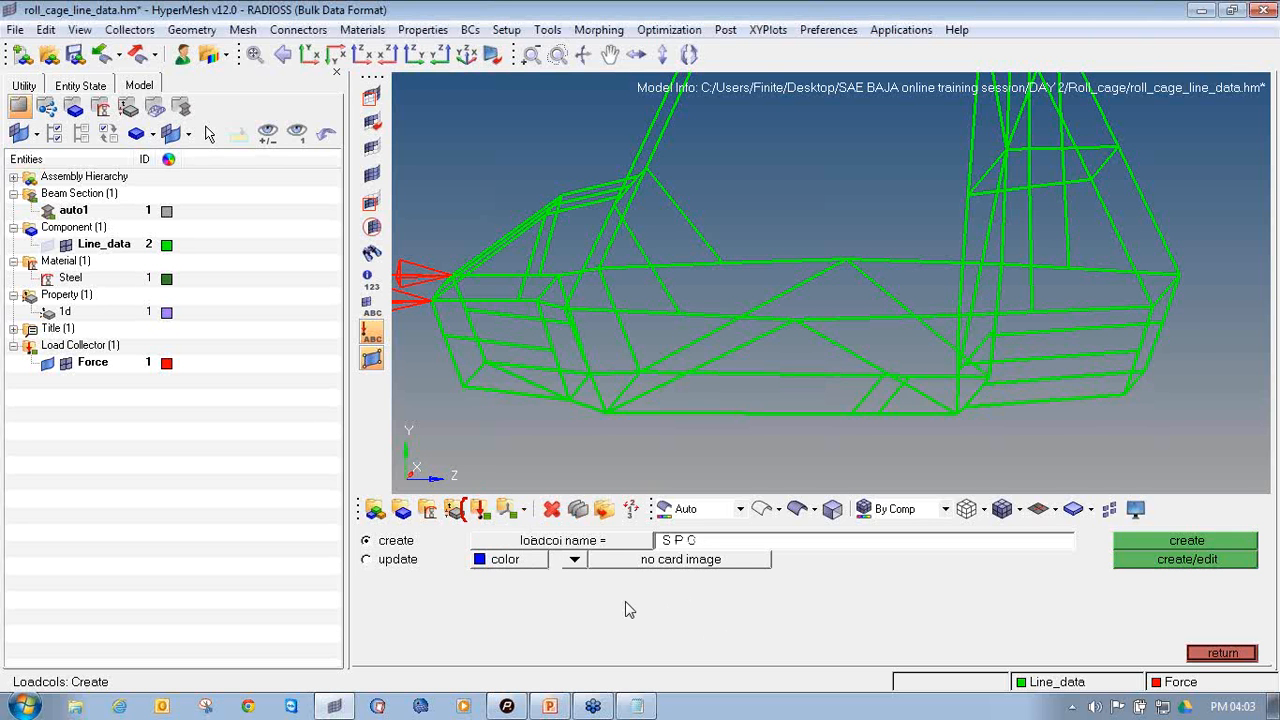
{"action": "left_click", "coordinate": [1171, 548]}
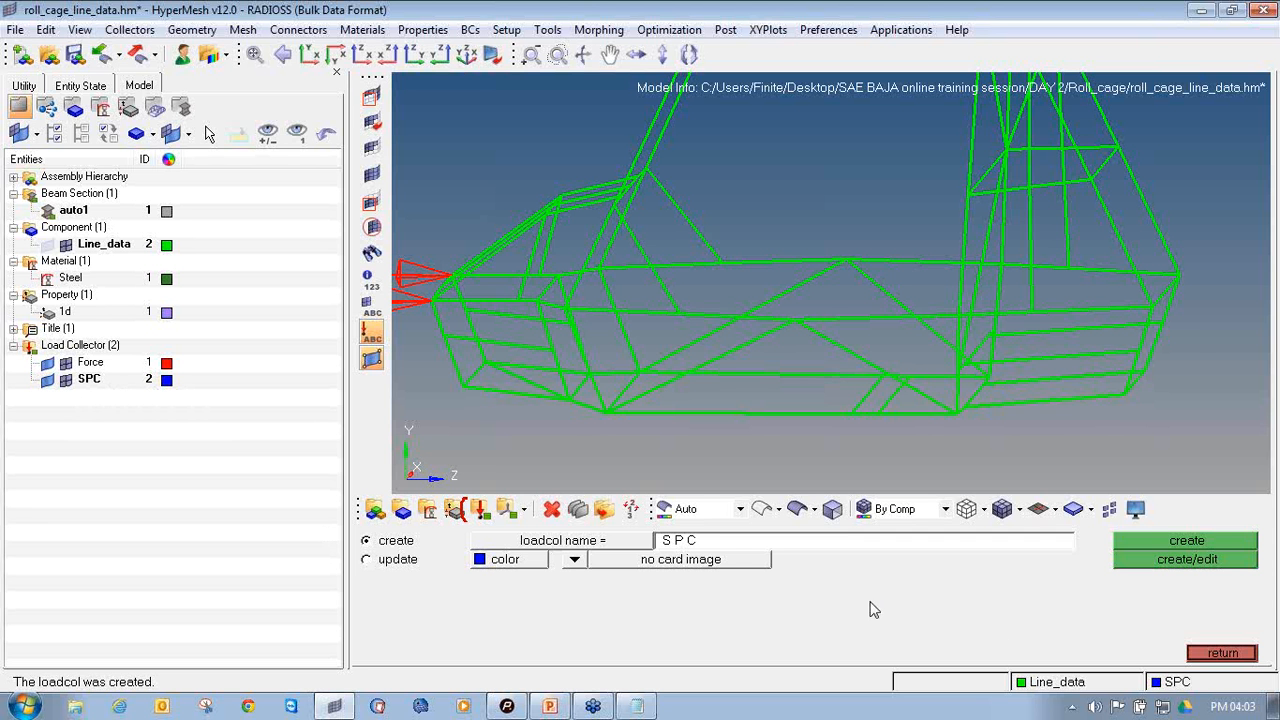
{"action": "left_click", "coordinate": [1210, 656]}
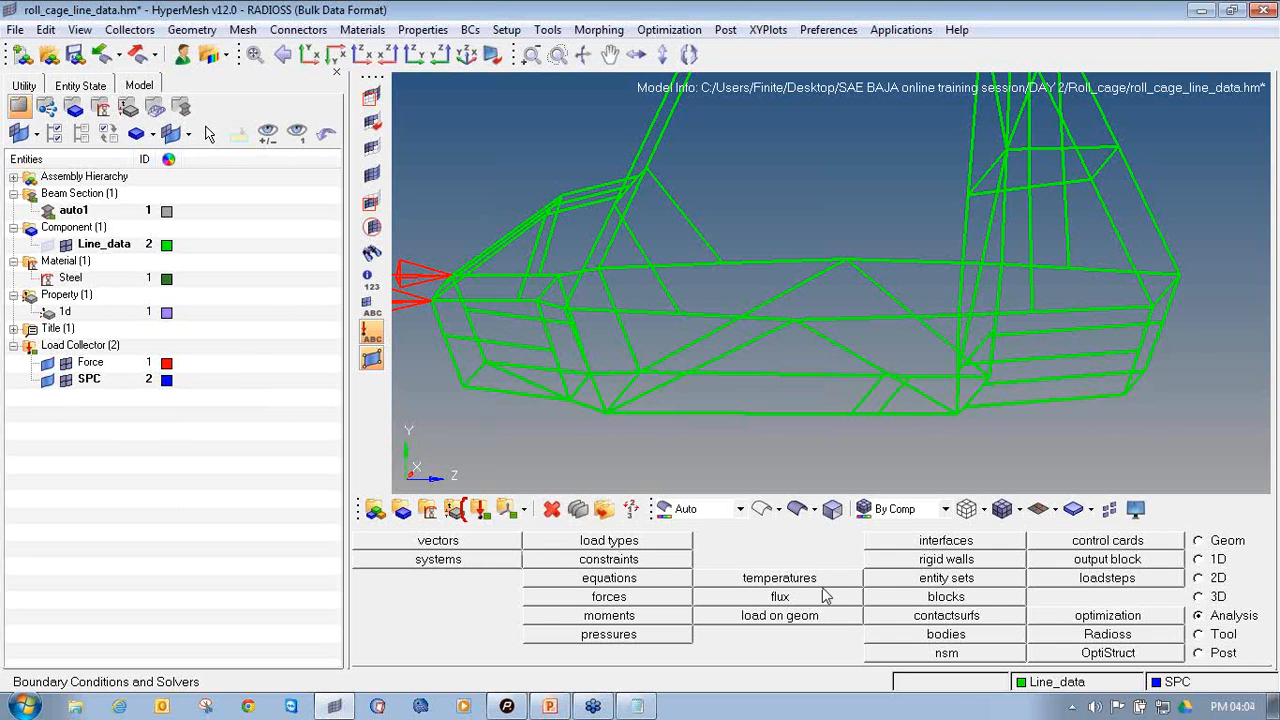
{"action": "left_click", "coordinate": [1272, 222]}
{"action": "left_click", "coordinate": [1209, 260]}
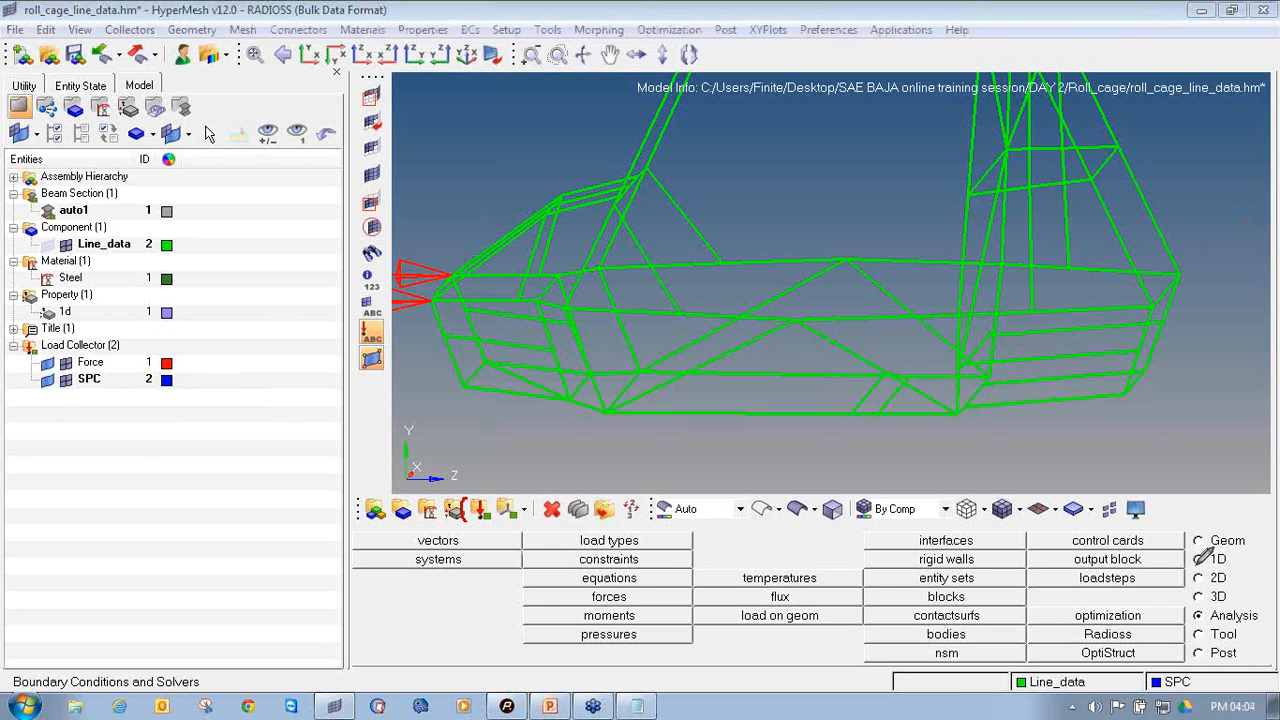
{"action": "mouse_move", "coordinate": [1223, 600]}
{"action": "left_mouse_down"}
{"action": "mouse_move", "coordinate": [1188, 607]}
{"action": "mouse_move", "coordinate": [1245, 628]}
{"action": "mouse_move", "coordinate": [1268, 604]}
{"action": "mouse_move", "coordinate": [1215, 599]}
{"action": "left_mouse_up"}
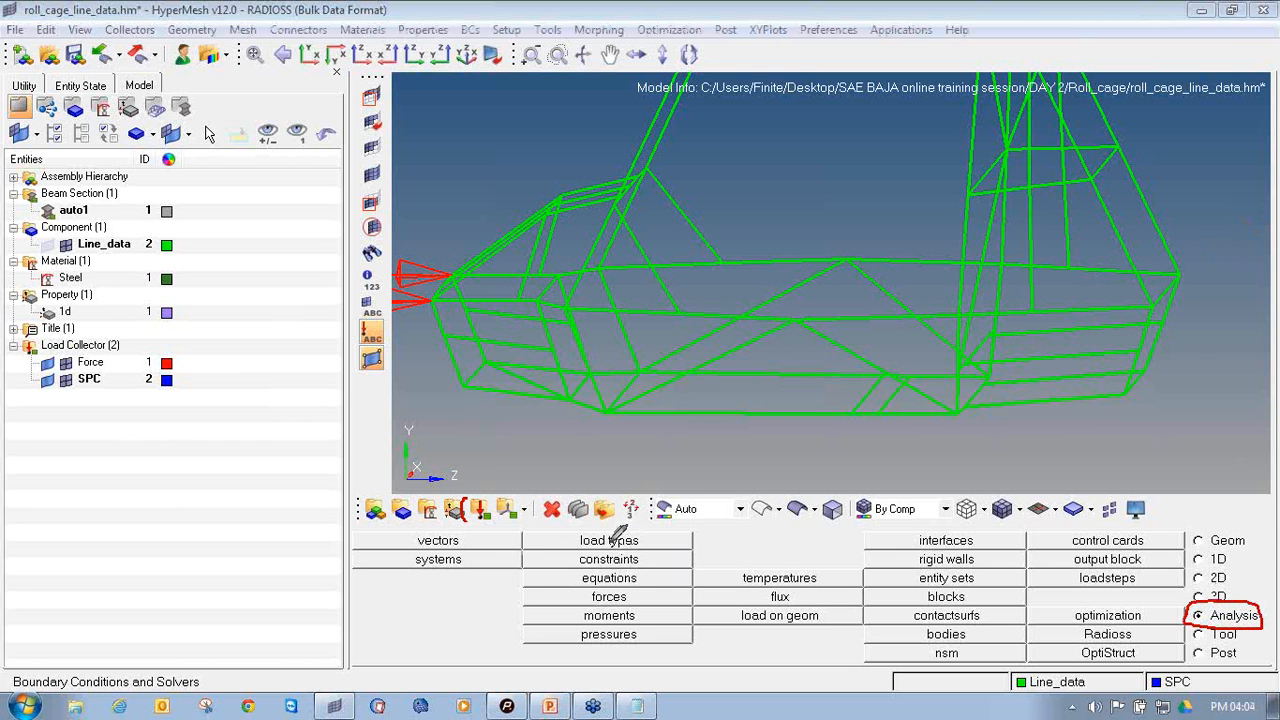
{"action": "mouse_move", "coordinate": [606, 549]}
{"action": "left_mouse_down"}
{"action": "mouse_move", "coordinate": [572, 550]}
{"action": "mouse_move", "coordinate": [605, 566]}
{"action": "mouse_move", "coordinate": [652, 560]}
{"action": "mouse_move", "coordinate": [612, 540]}
{"action": "left_mouse_up"}
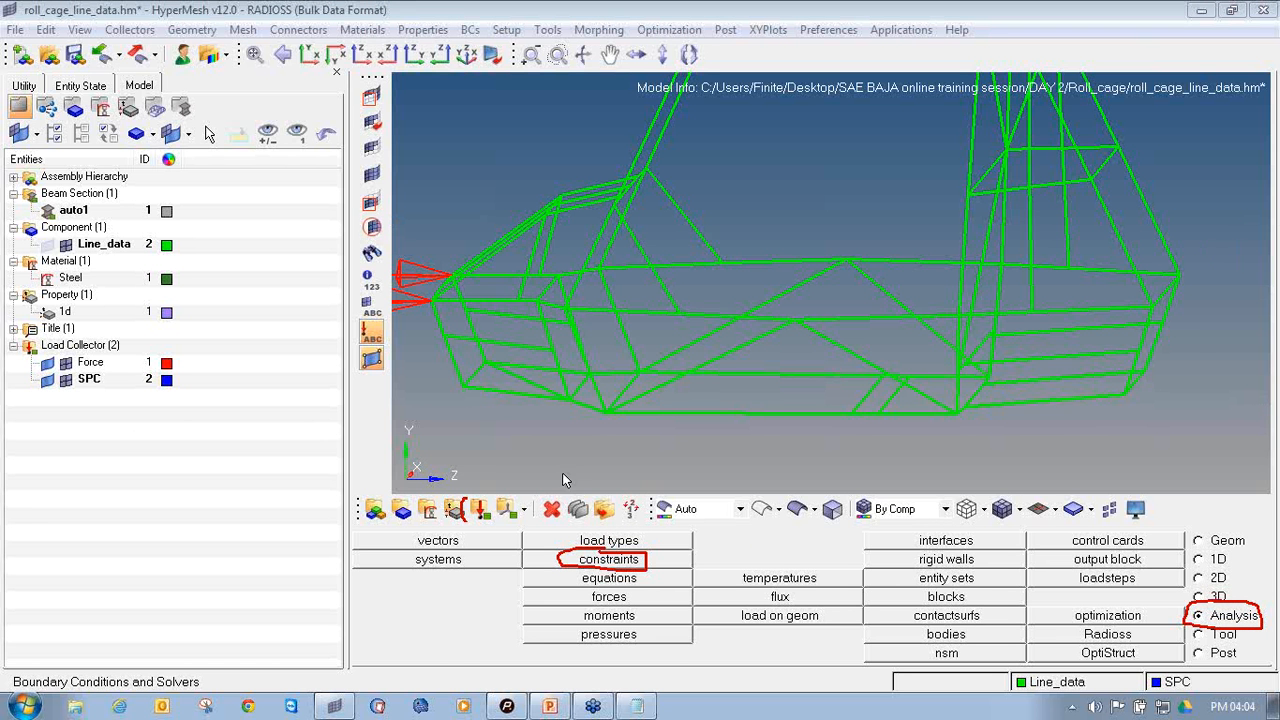
Start creating constraints and select the middle and lower nodes of the nose's near-side front upright
{"action": "left_click", "coordinate": [612, 560]}
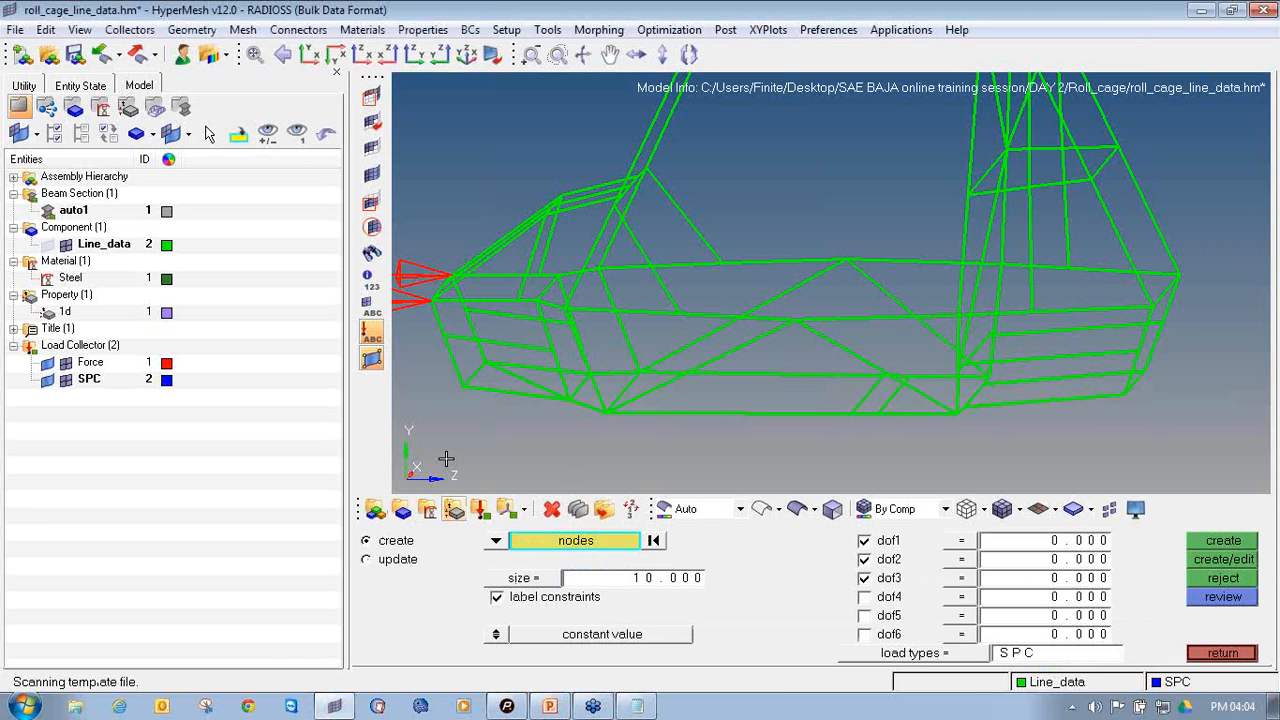
{"action": "scroll", "coordinate": [450, 352], "scroll_direction": "up", "scroll_amount": 6}
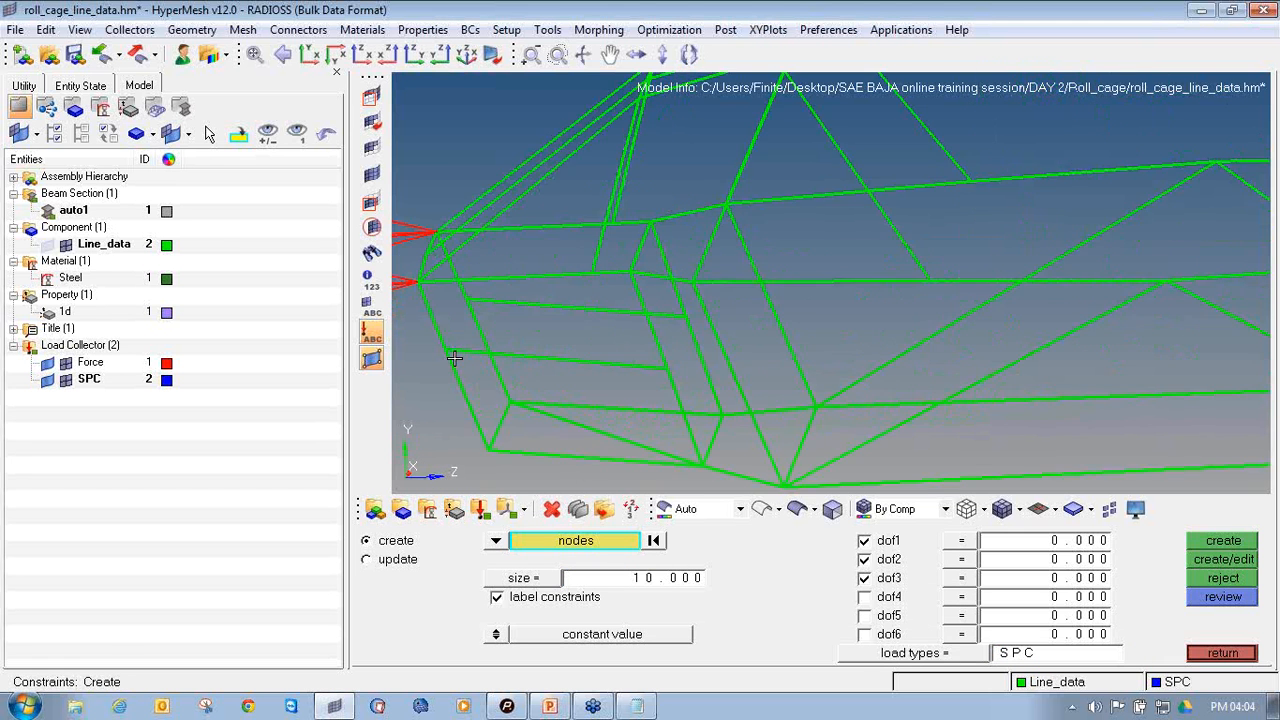
{"action": "scroll", "coordinate": [435, 360], "scroll_direction": "down", "scroll_amount": 4}
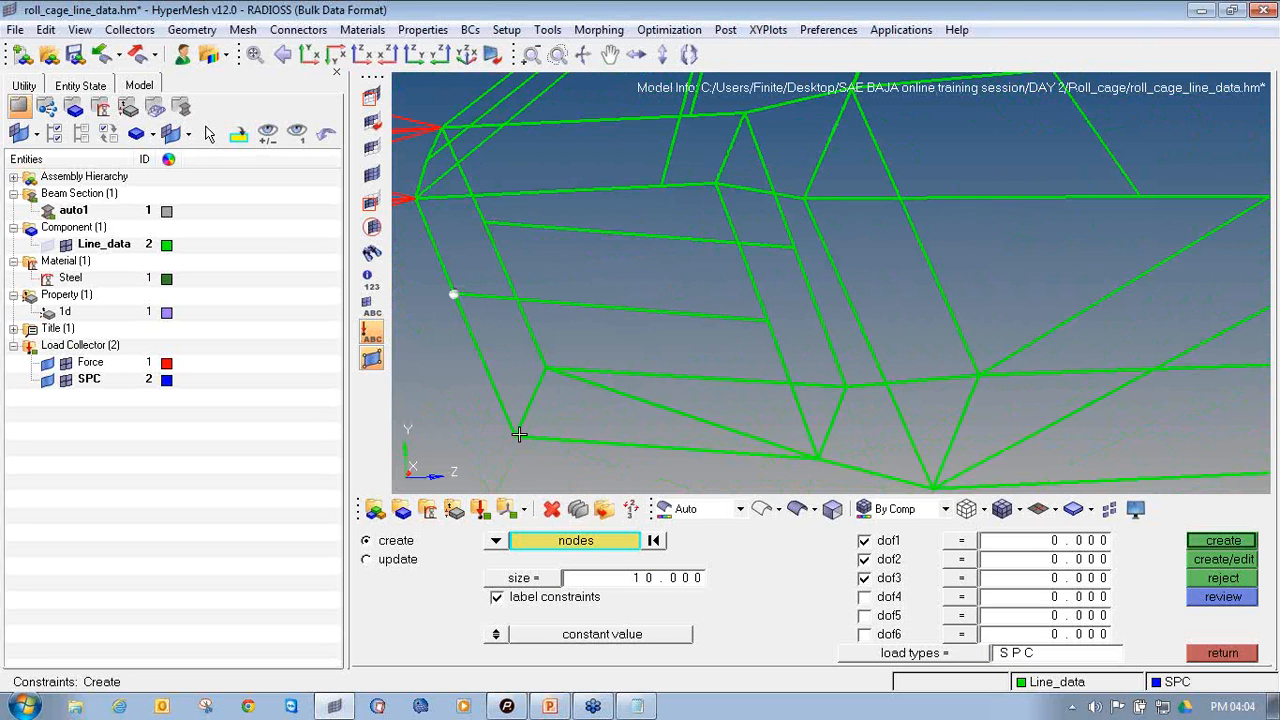
{"action": "scroll", "coordinate": [508, 434], "scroll_direction": "up", "scroll_amount": 3}
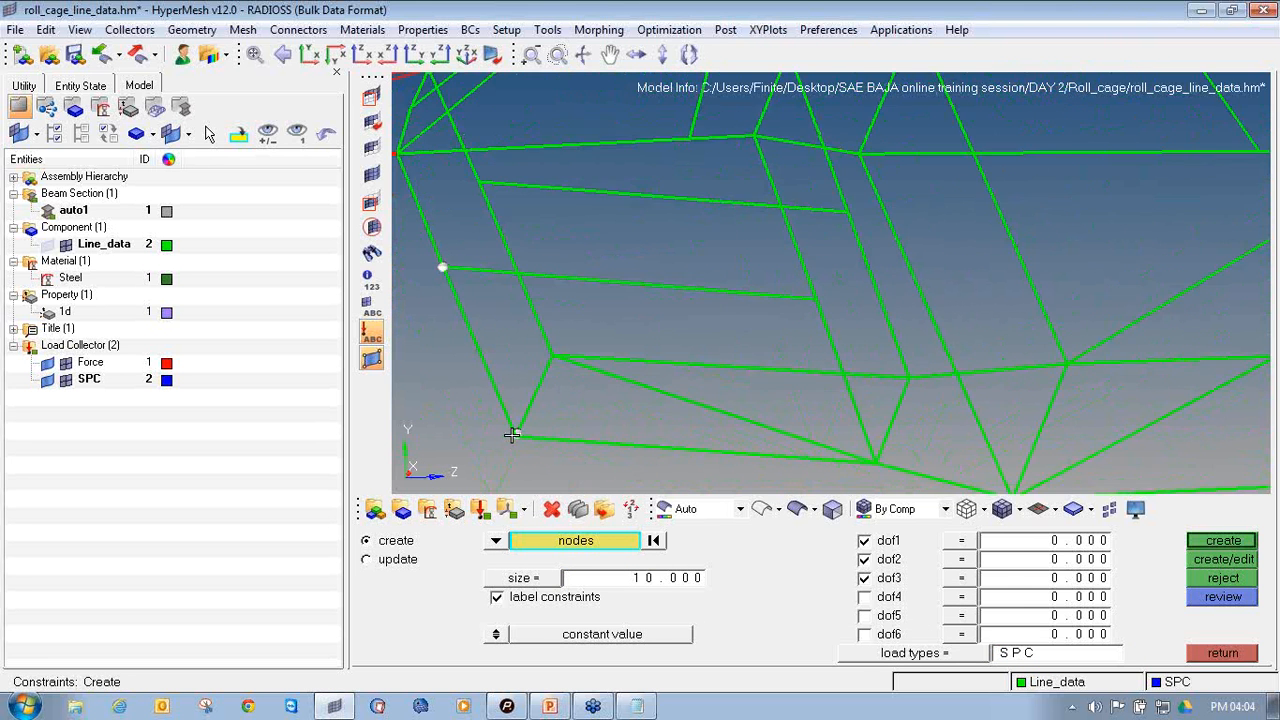
{"action": "right_click", "coordinate": [514, 437]}
{"action": "scroll", "coordinate": [515, 438], "scroll_direction": "up", "scroll_amount": 3}
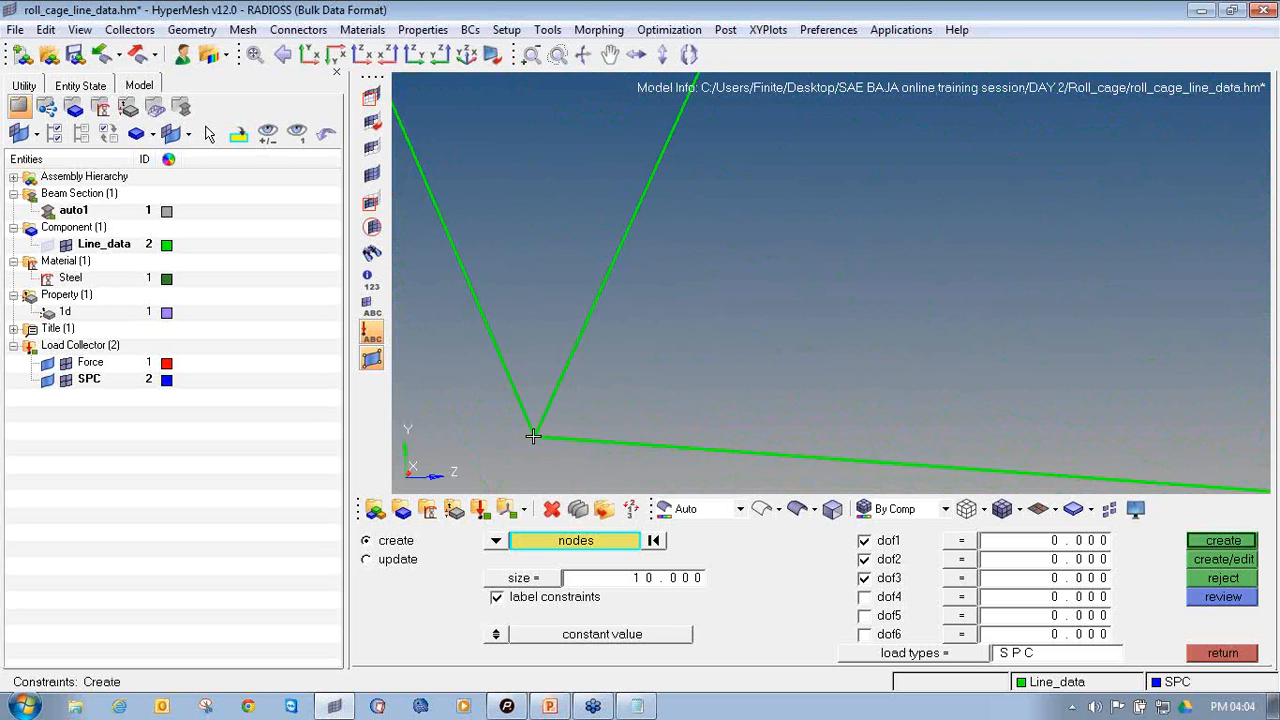
Add the two bottom nodes at the rear of the nose section, one on each side, to the constraint selection
{"action": "scroll", "coordinate": [534, 455], "scroll_direction": "down", "scroll_amount": 3}
{"action": "scroll", "coordinate": [806, 426], "scroll_direction": "up", "scroll_amount": 4}
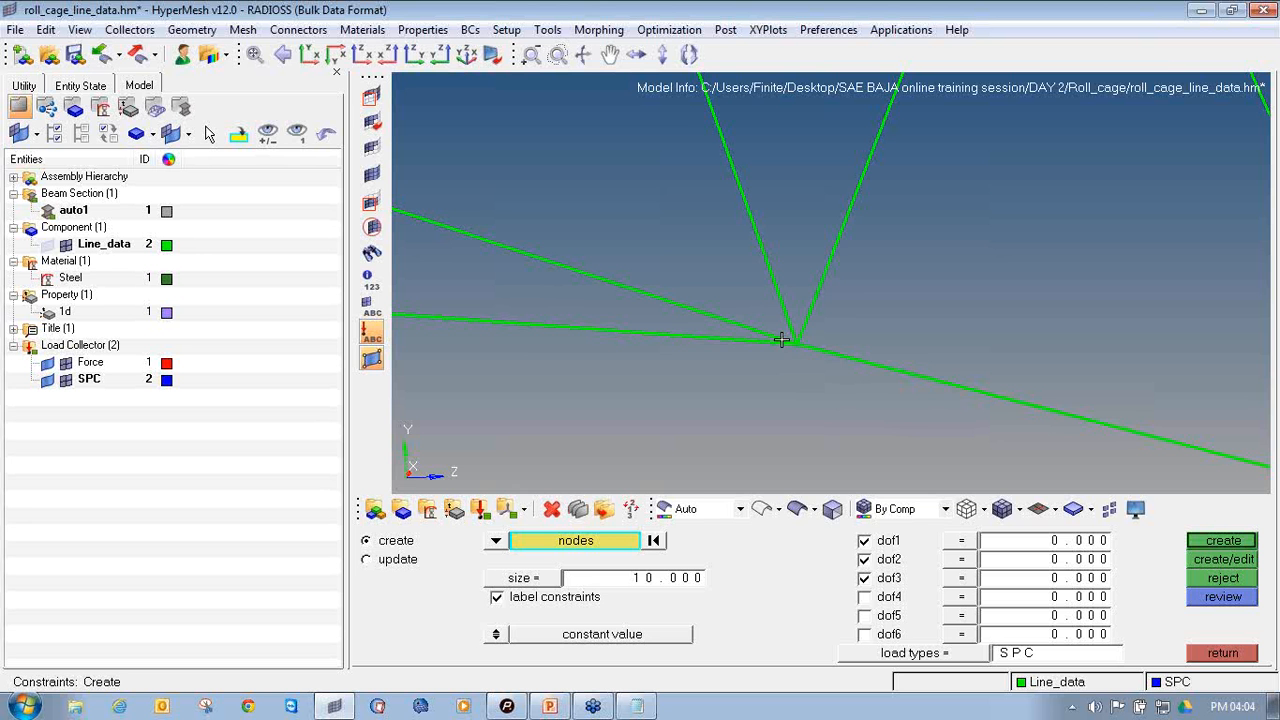
{"action": "scroll", "coordinate": [807, 343], "scroll_direction": "up", "scroll_amount": 3}
{"action": "left_click", "coordinate": [786, 344]}
{"action": "scroll", "coordinate": [763, 414], "scroll_direction": "down", "scroll_amount": 4}
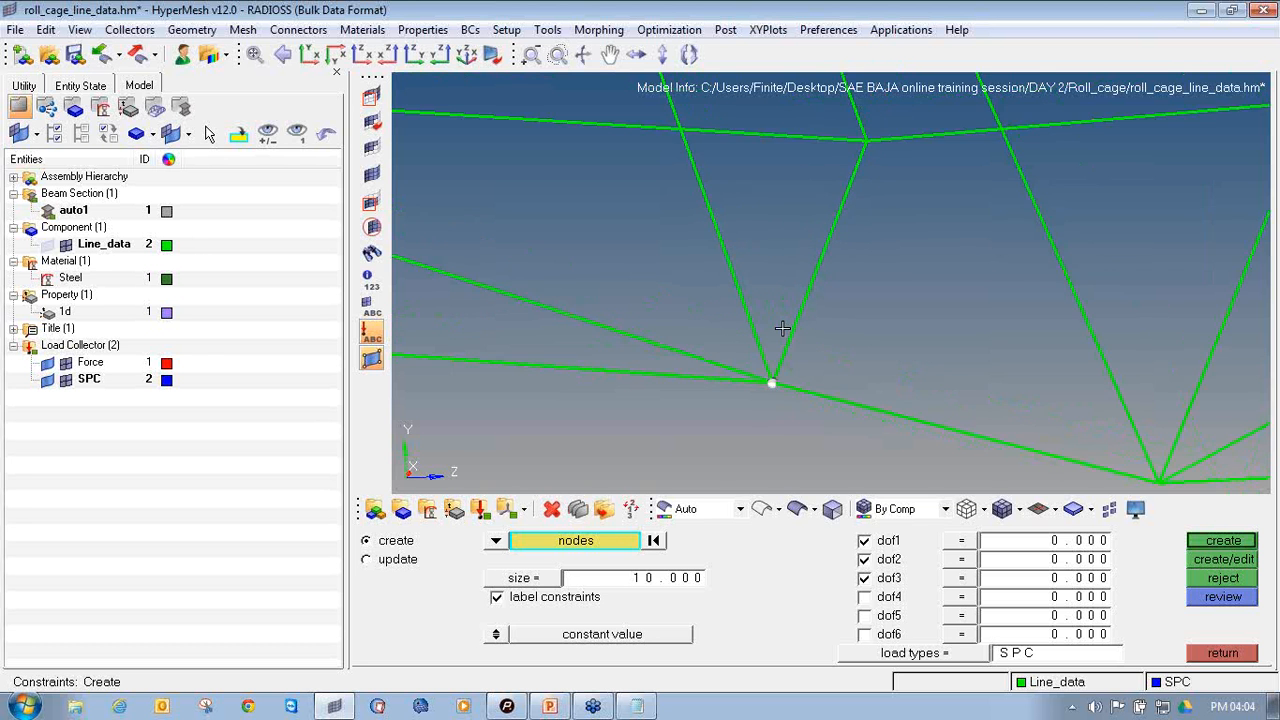
{"action": "scroll", "coordinate": [826, 246], "scroll_direction": "up", "scroll_amount": 3}
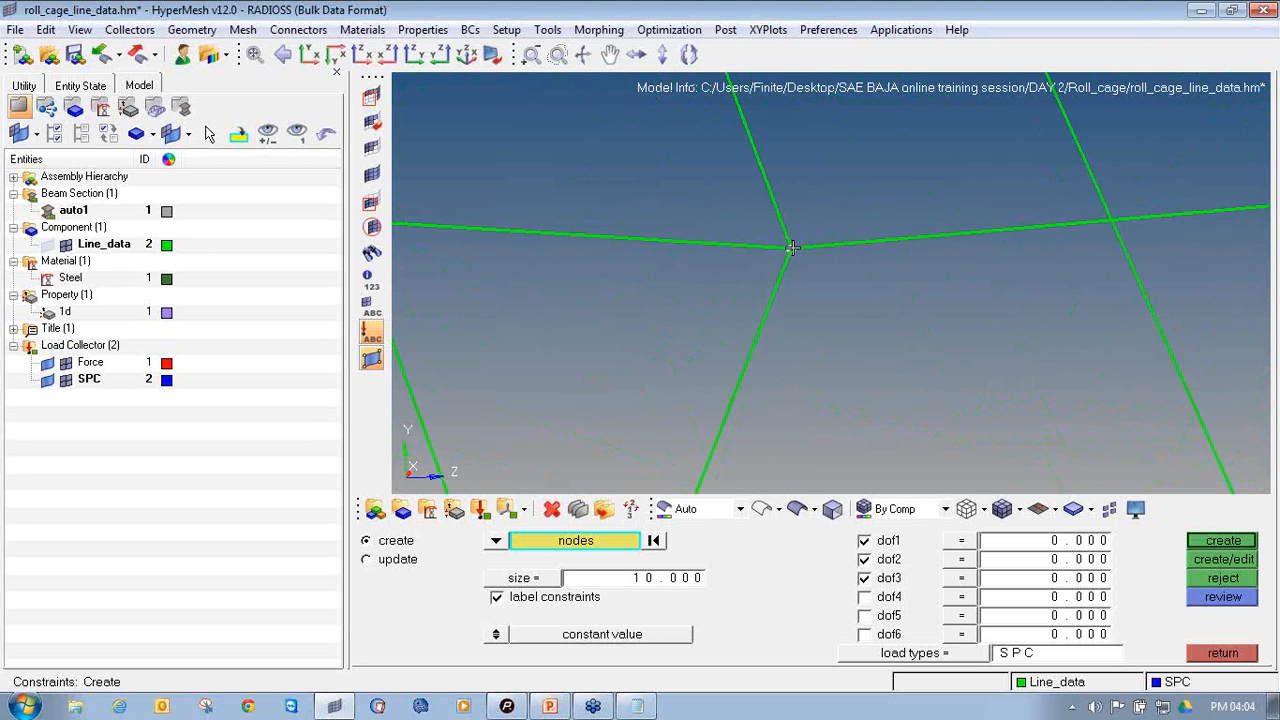
{"action": "scroll", "coordinate": [792, 248], "scroll_direction": "down", "scroll_amount": 3}
{"action": "scroll", "coordinate": [792, 248], "scroll_direction": "up", "scroll_amount": 3}
{"action": "left_click", "coordinate": [793, 248]}
Add the rear-end nodes of both nose side members and the front-end node of the far-side member to the selection
{"action": "mouse_move", "coordinate": [797, 281]}
{"action": "left_mouse_down", "text": "ctrl"}
{"action": "mouse_move", "coordinate": [772, 288]}
{"action": "mouse_move", "coordinate": [823, 277]}
{"action": "mouse_move", "coordinate": [749, 169]}
{"action": "mouse_move", "coordinate": [807, 317]}
{"action": "left_mouse_up", "text": "ctrl"}
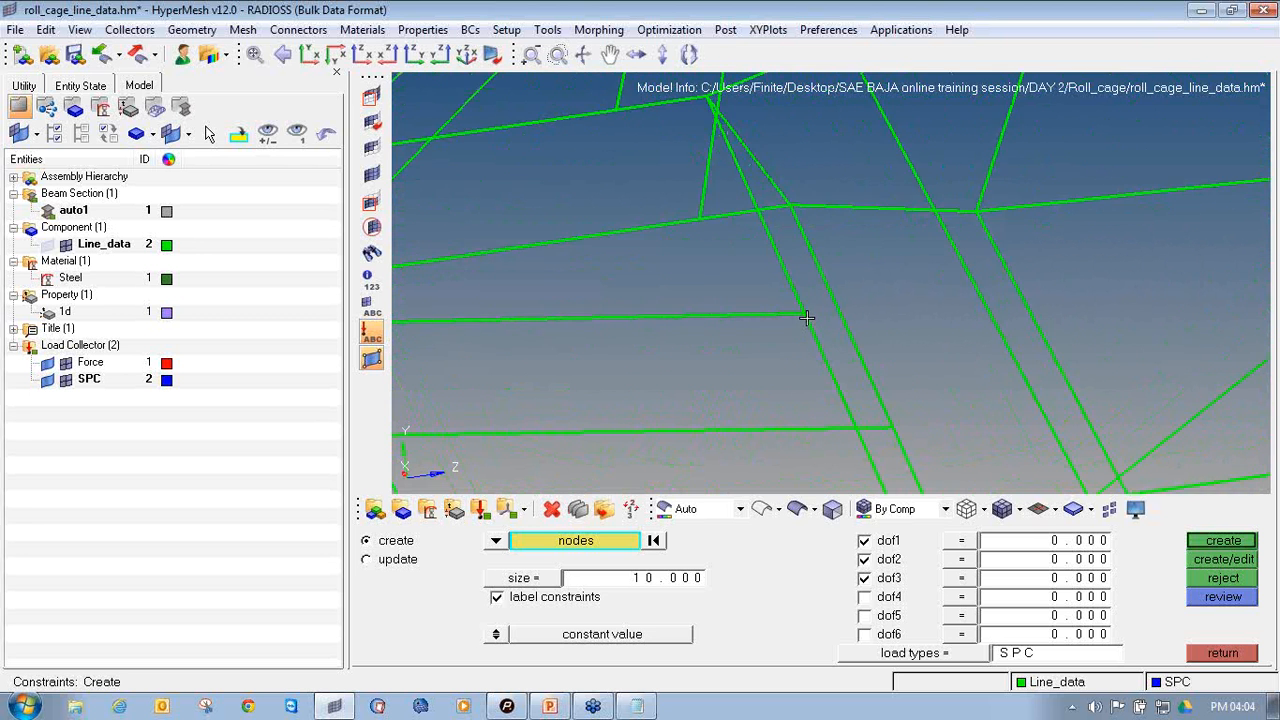
{"action": "scroll", "coordinate": [807, 317], "scroll_direction": "up", "scroll_amount": 3}
{"action": "left_click", "coordinate": [800, 304]}
{"action": "right_click_drag", "start_coordinate": [951, 427], "coordinate": [874, 232], "text": "ctrl"}
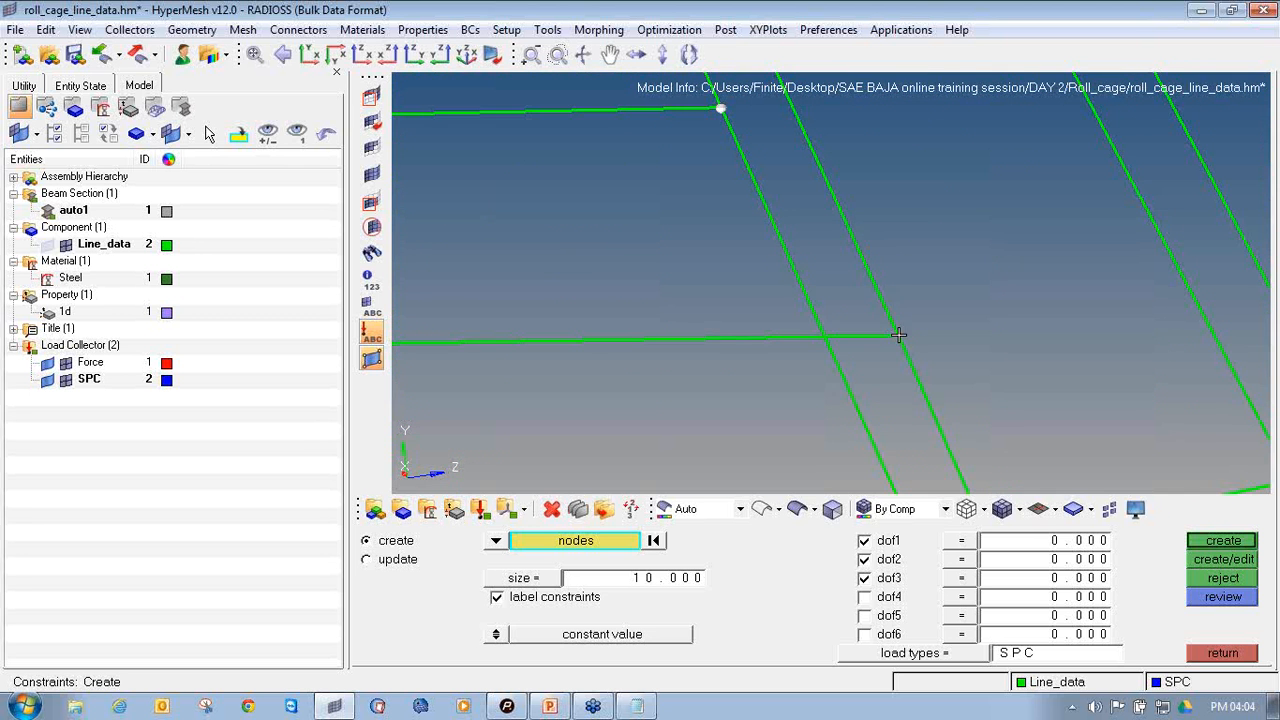
{"action": "scroll", "coordinate": [703, 321], "scroll_direction": "down", "scroll_amount": 5}
{"action": "right_click_drag", "start_coordinate": [703, 321], "coordinate": [859, 325], "text": "ctrl"}
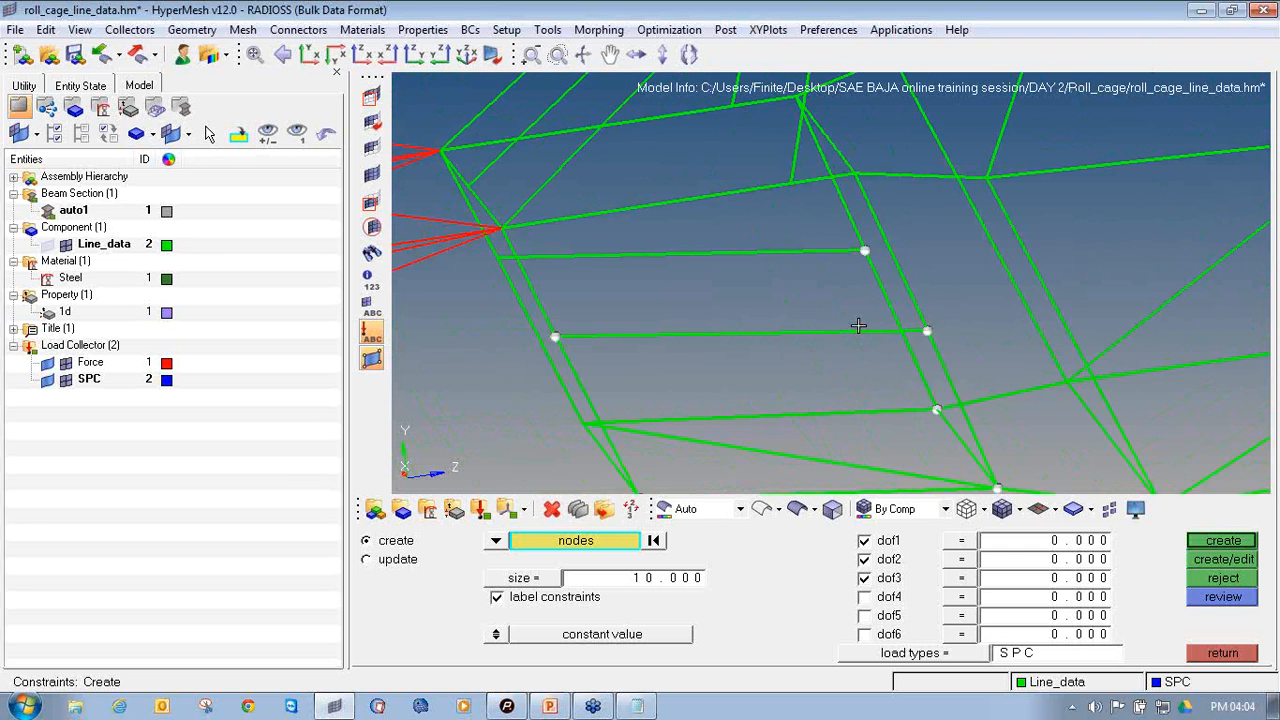
{"action": "left_click_drag", "start_coordinate": [858, 326], "coordinate": [815, 347], "text": "ctrl"}
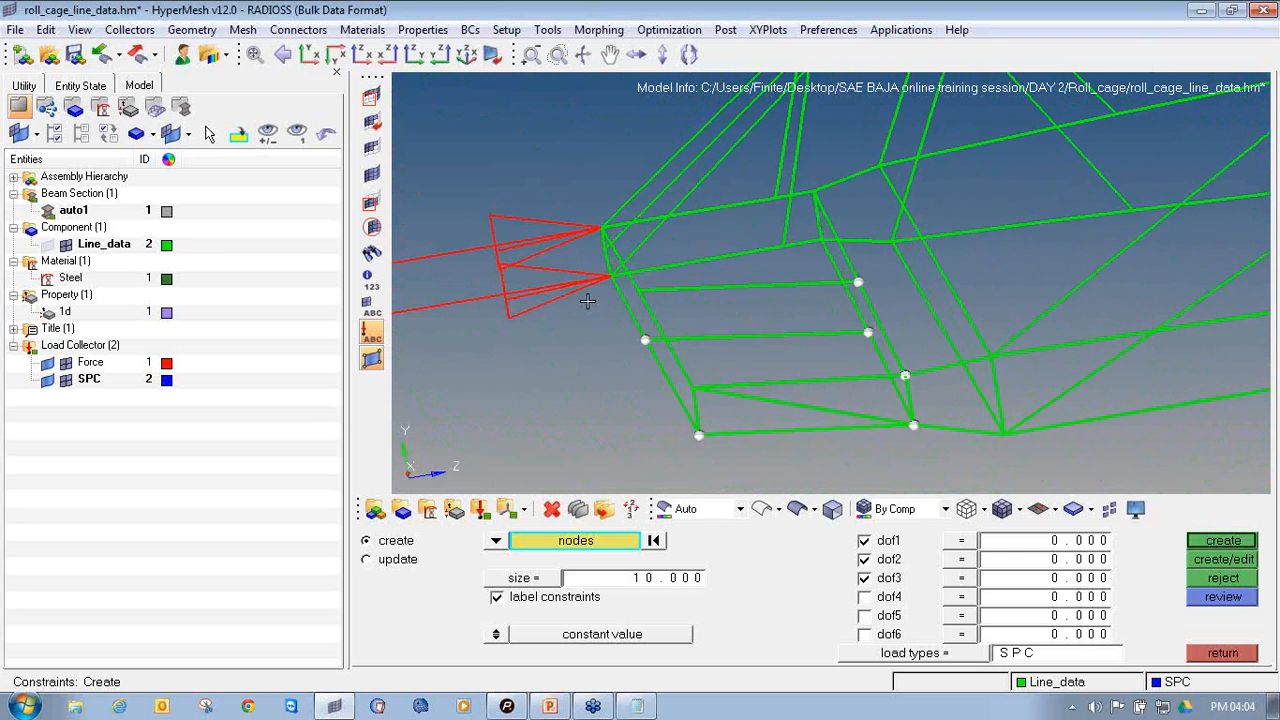
{"action": "scroll", "coordinate": [588, 300], "scroll_direction": "up", "scroll_amount": 6}
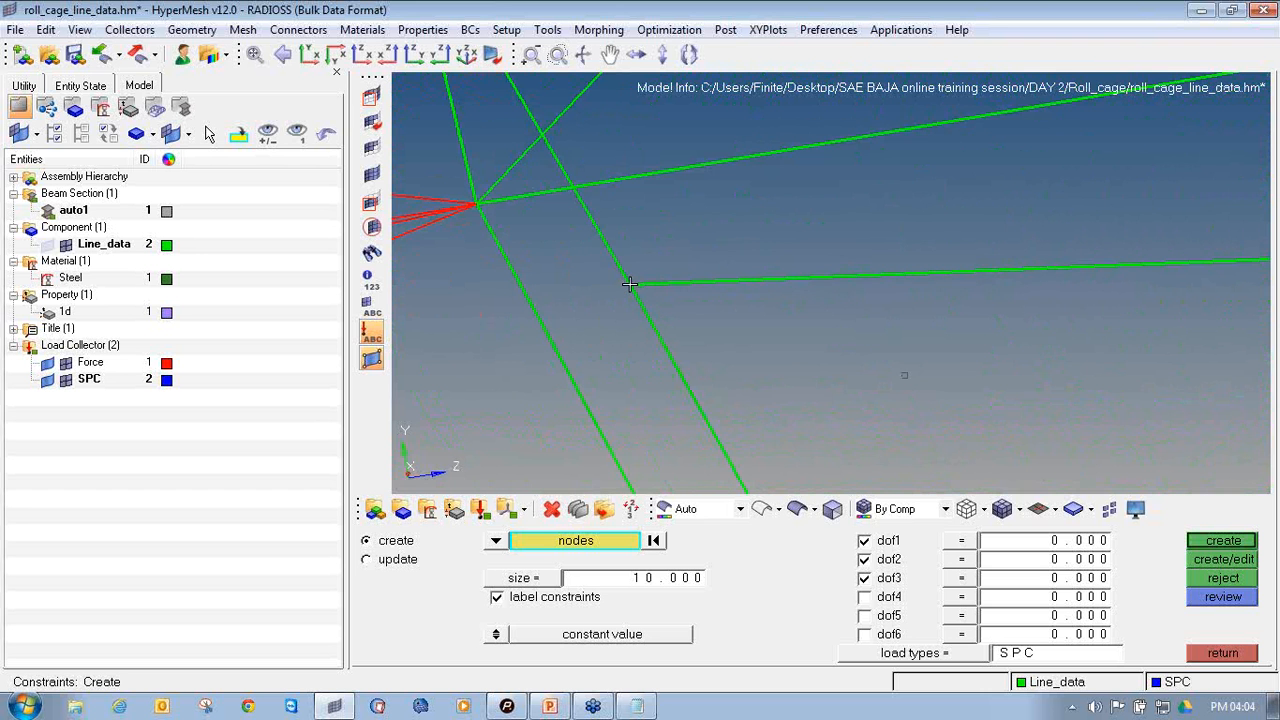
{"action": "left_click", "coordinate": [629, 284]}
{"action": "scroll", "coordinate": [634, 320], "scroll_direction": "down", "scroll_amount": 6}
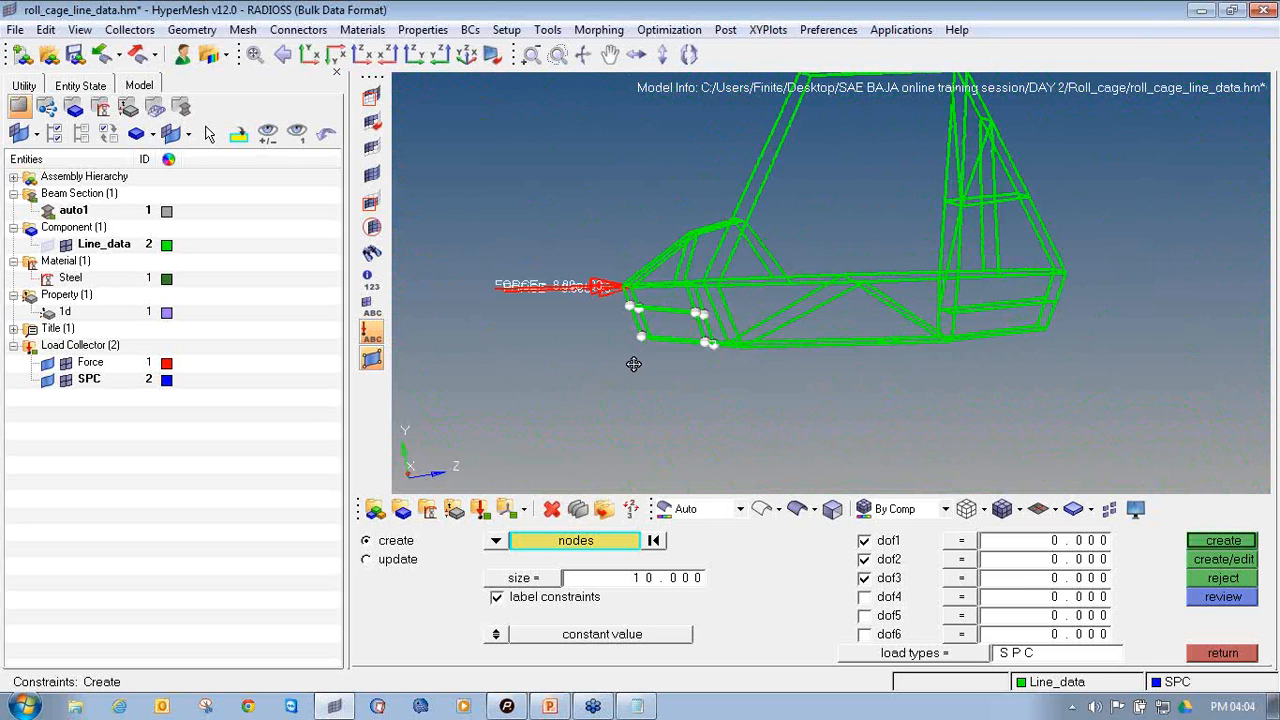
Create constraints on the selected front nodes with only dof2 fixed at 0
{"action": "left_click_drag", "start_coordinate": [633, 364], "coordinate": [682, 374], "text": "ctrl"}
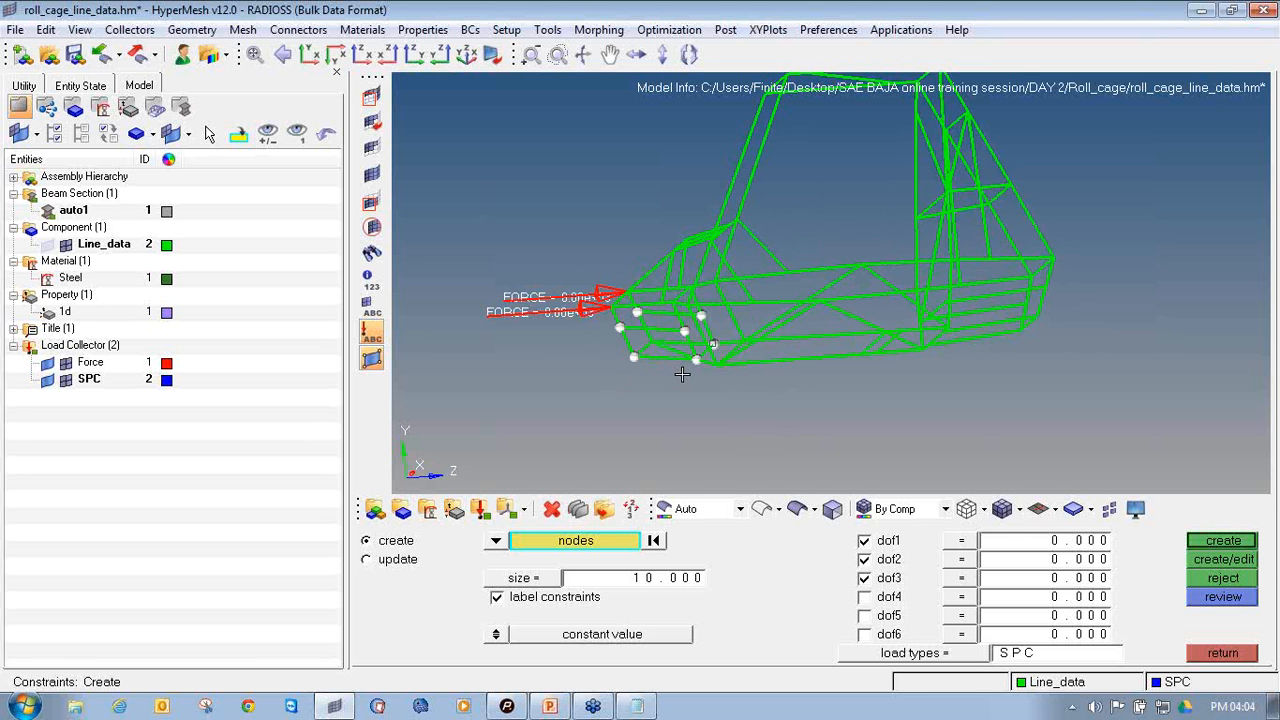
{"action": "left_click", "coordinate": [864, 541]}
{"action": "left_click", "coordinate": [1222, 540]}
{"action": "scroll", "coordinate": [695, 347], "scroll_direction": "up", "scroll_amount": 5, "text": "ctrl"}
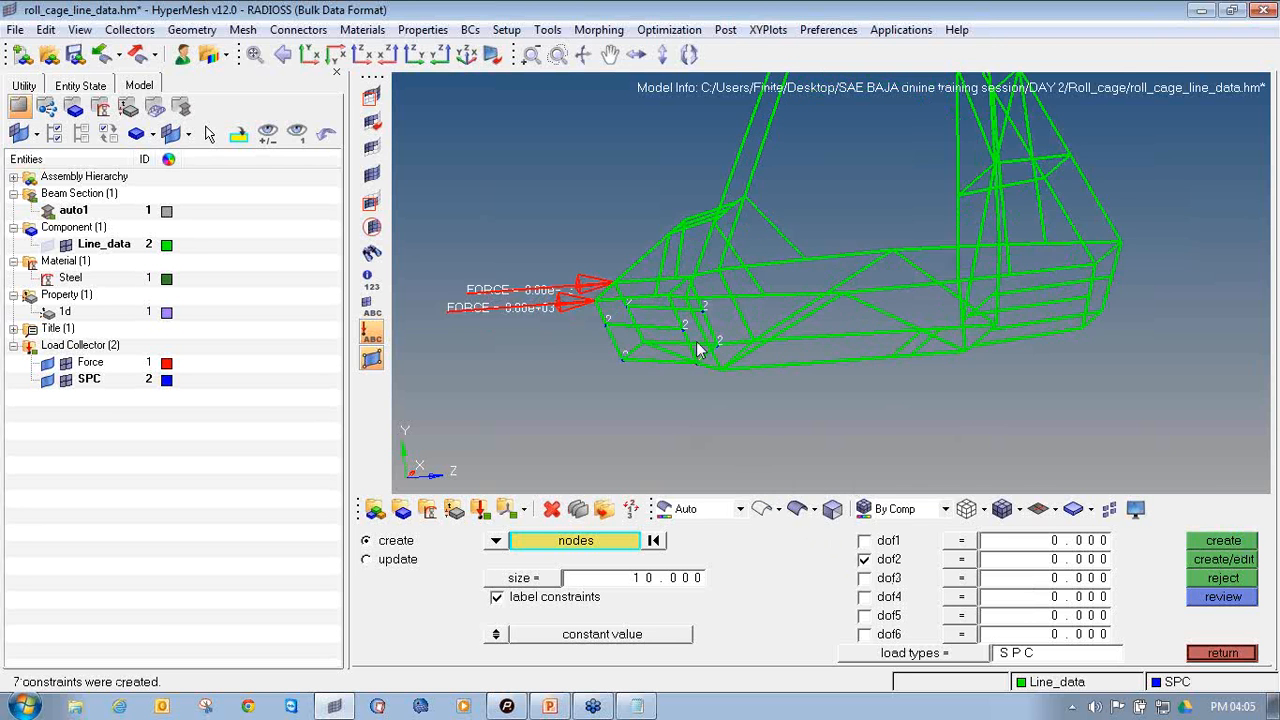
Set the display size of the constraint symbols to 50
{"action": "left_click", "coordinate": [635, 579]}
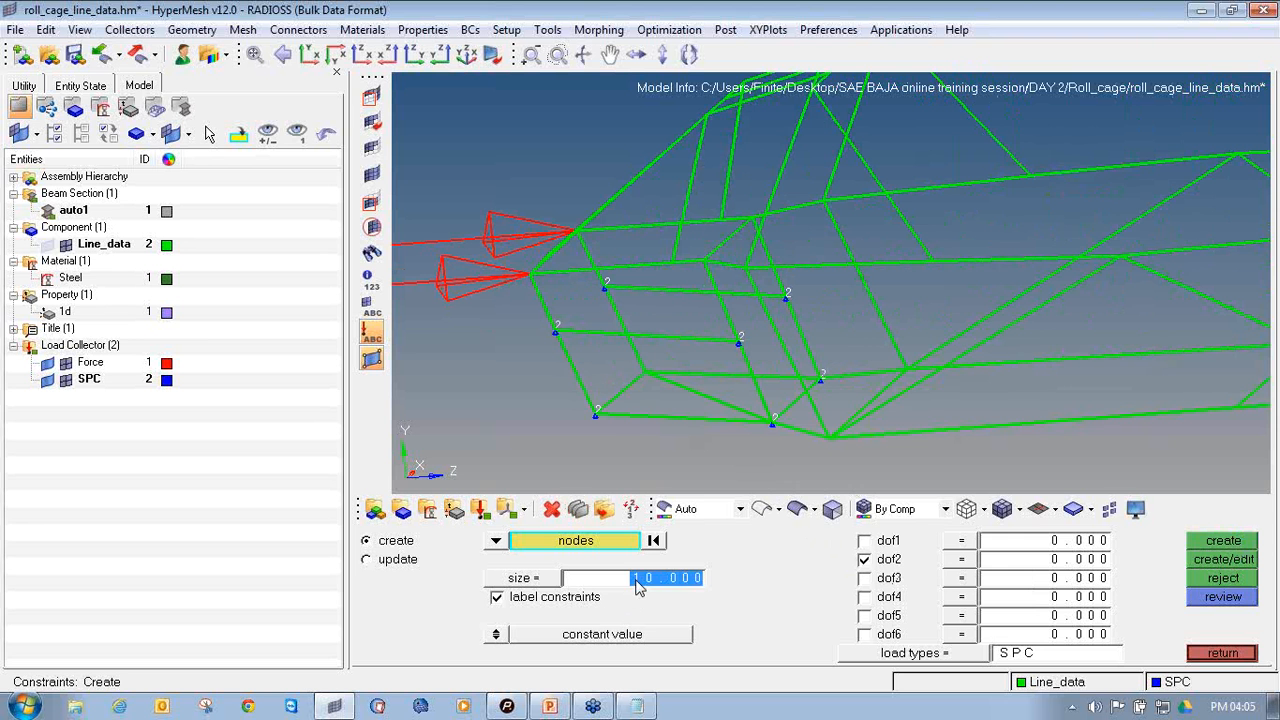
{"action": "type", "text": "50"}
{"action": "key", "text": "Return"}
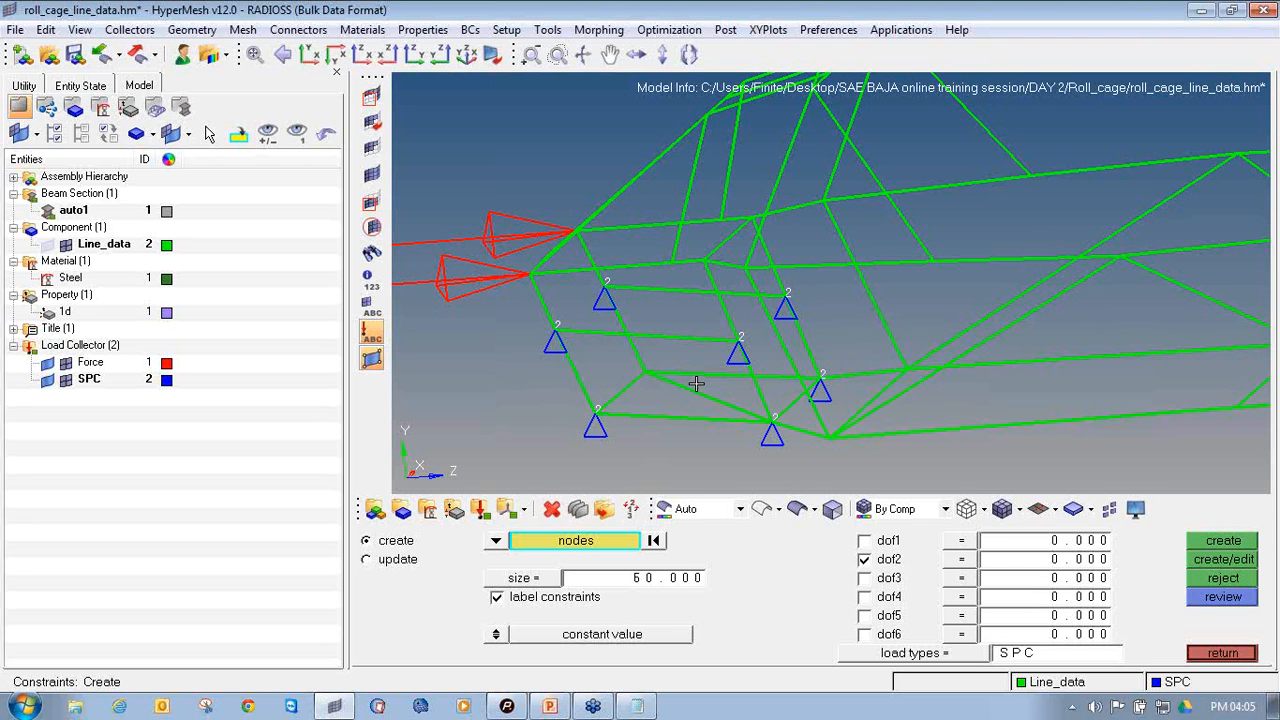
{"action": "left_click", "coordinate": [632, 580]}
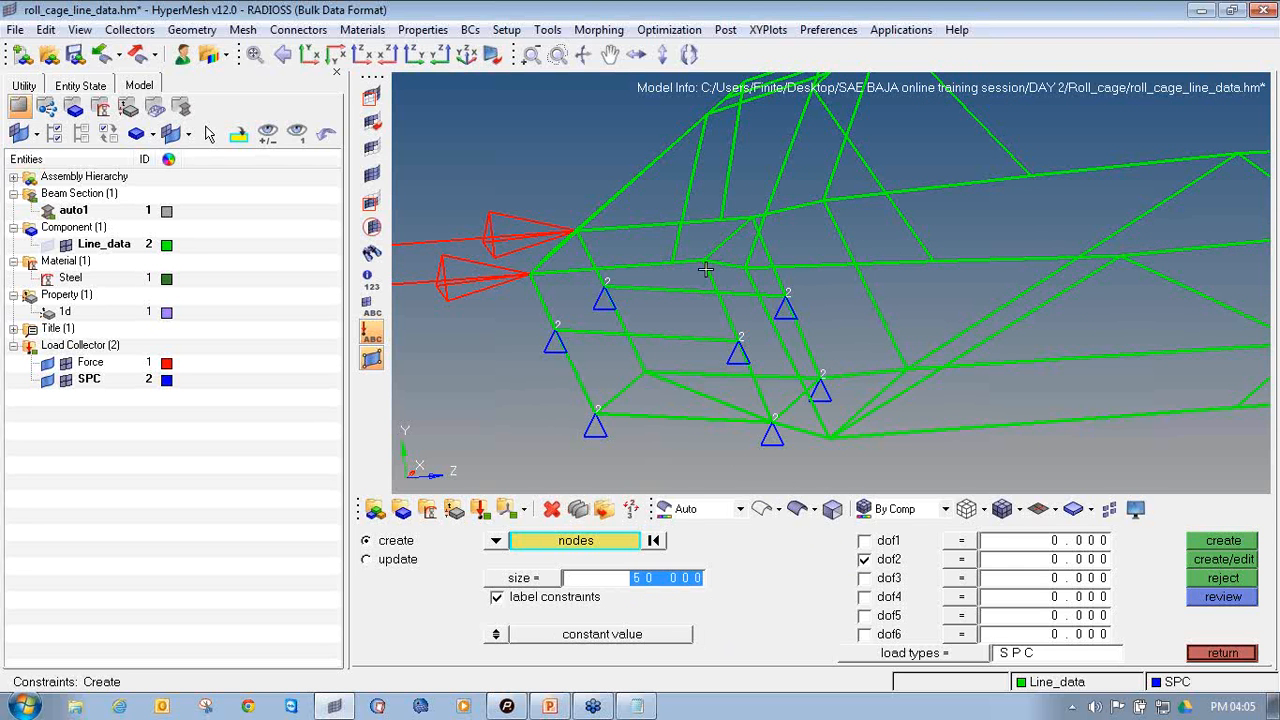
{"action": "scroll", "coordinate": [819, 312], "scroll_direction": "down", "scroll_amount": 3, "text": "ctrl"}
{"action": "left_click_drag", "start_coordinate": [819, 312], "coordinate": [729, 297], "text": "ctrl"}
{"action": "scroll", "coordinate": [729, 297], "scroll_direction": "up", "scroll_amount": 3, "text": "ctrl"}
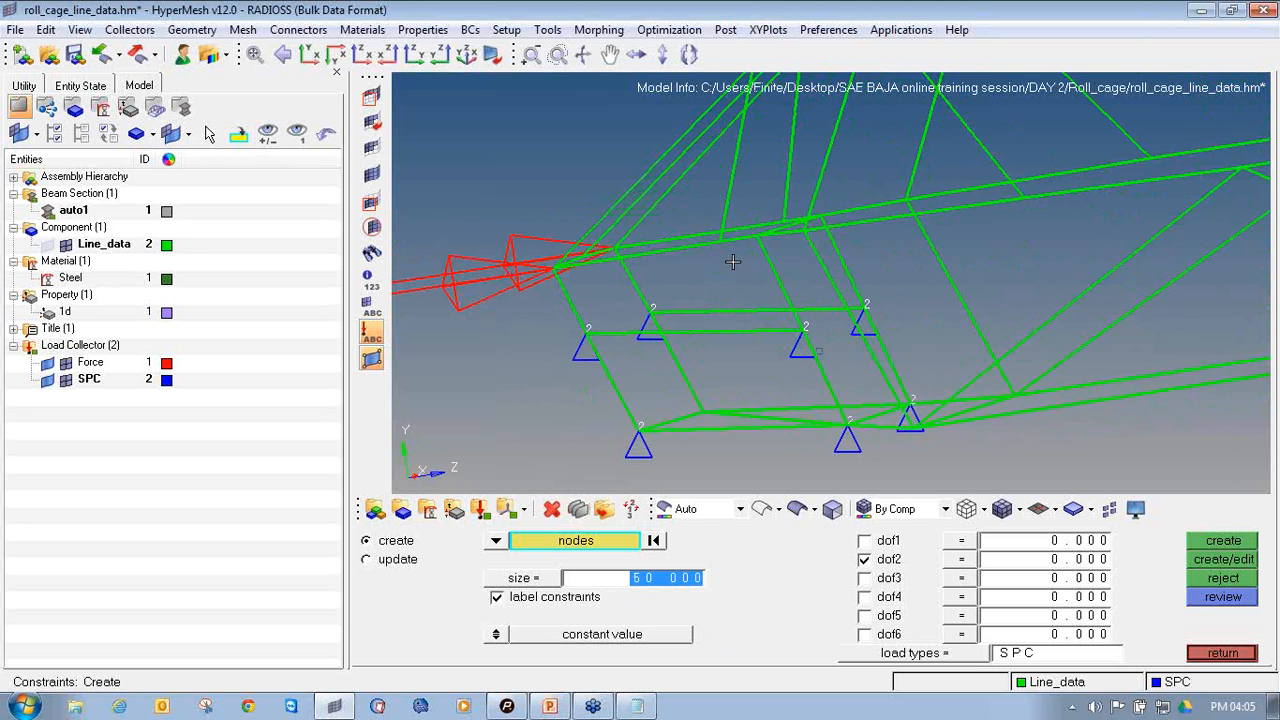
{"action": "scroll", "coordinate": [705, 283], "scroll_direction": "down", "scroll_amount": 3, "text": "ctrl"}
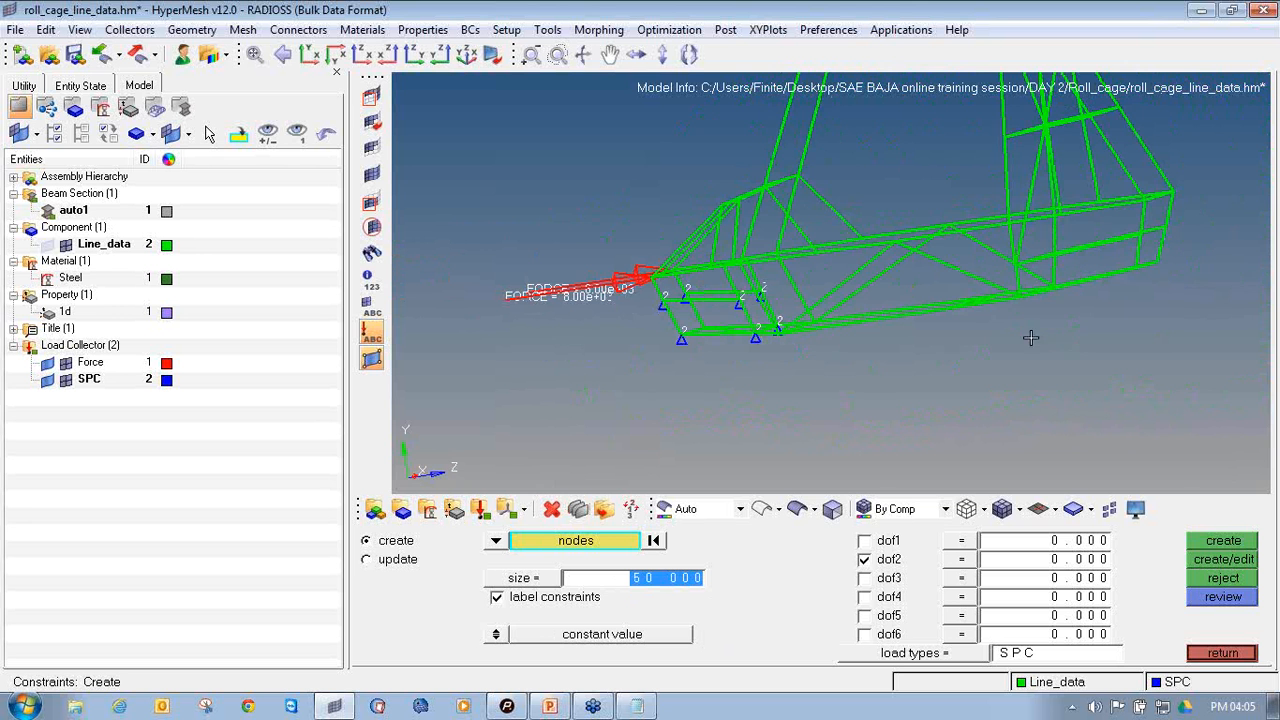
Enable dof1, dof2 and dof3, and select the two lower nodes of the rear hoop's upright on one side
{"action": "left_click_drag", "start_coordinate": [1030, 338], "coordinate": [736, 165], "text": "ctrl"}
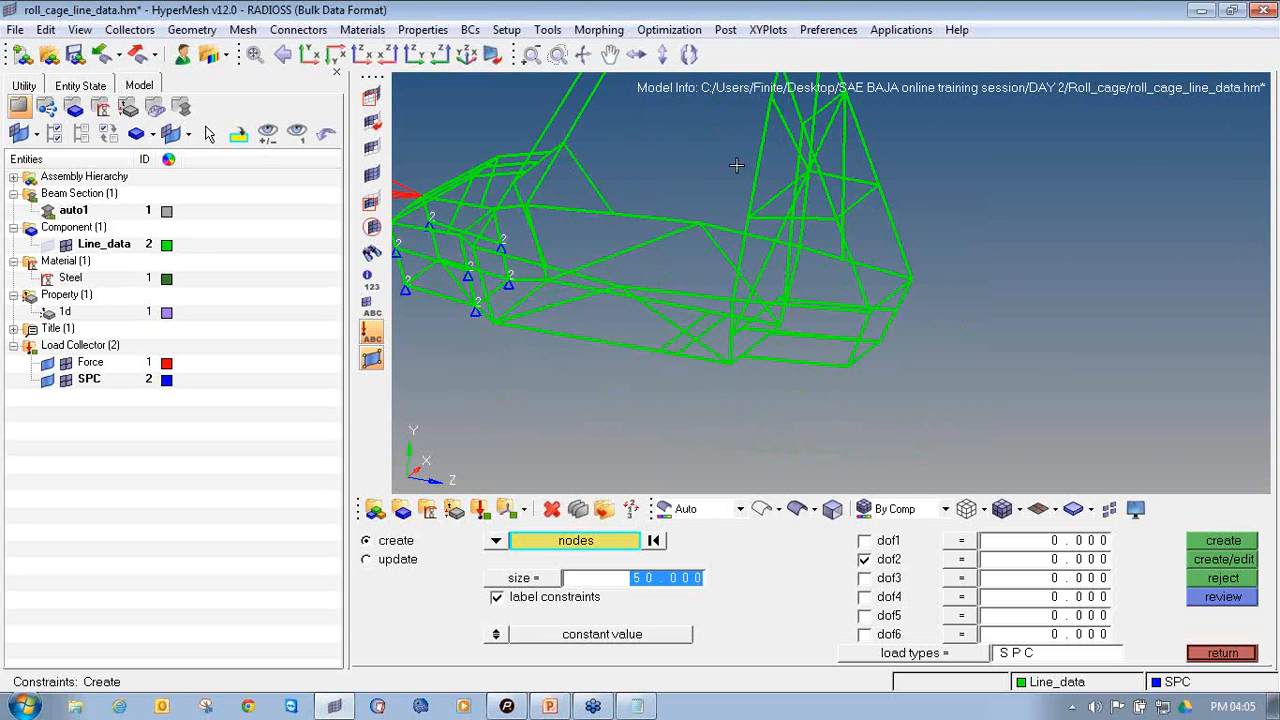
{"action": "scroll", "coordinate": [698, 326], "scroll_direction": "up", "scroll_amount": 3, "text": "ctrl"}
{"action": "left_click", "coordinate": [865, 540]}
{"action": "left_click", "coordinate": [865, 578]}
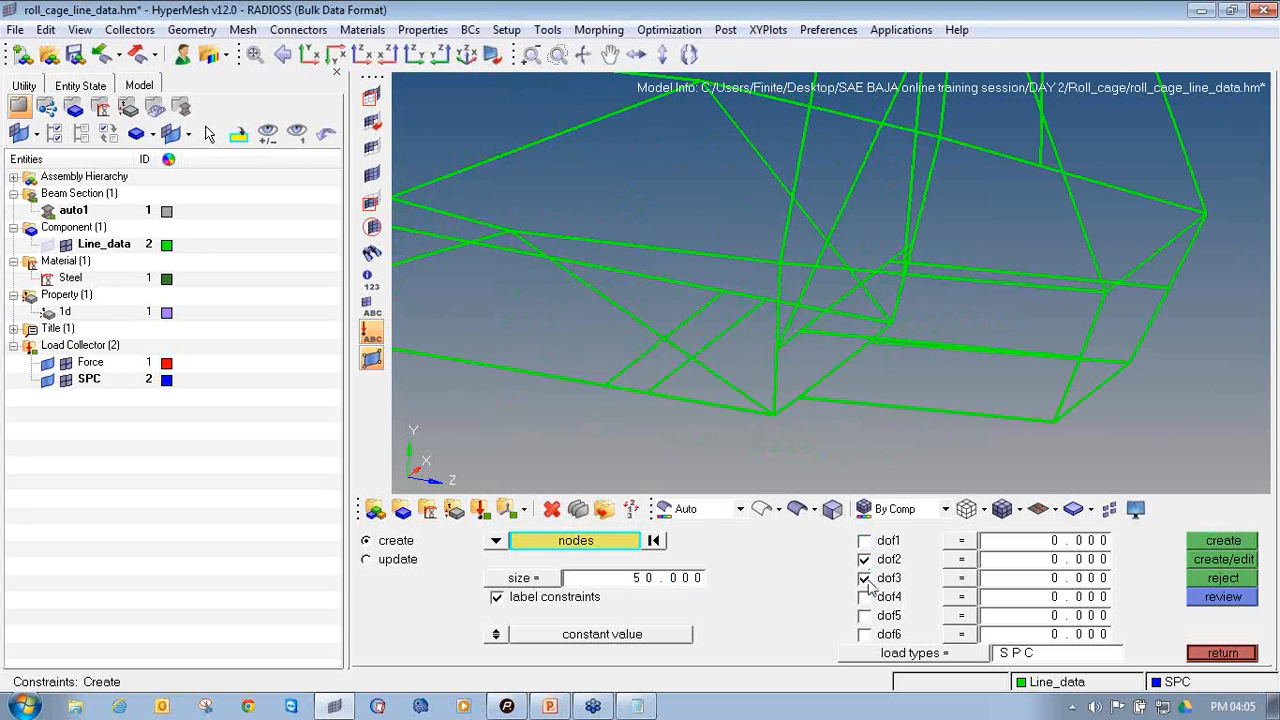
{"action": "scroll", "coordinate": [775, 375], "scroll_direction": "up", "scroll_amount": 2}
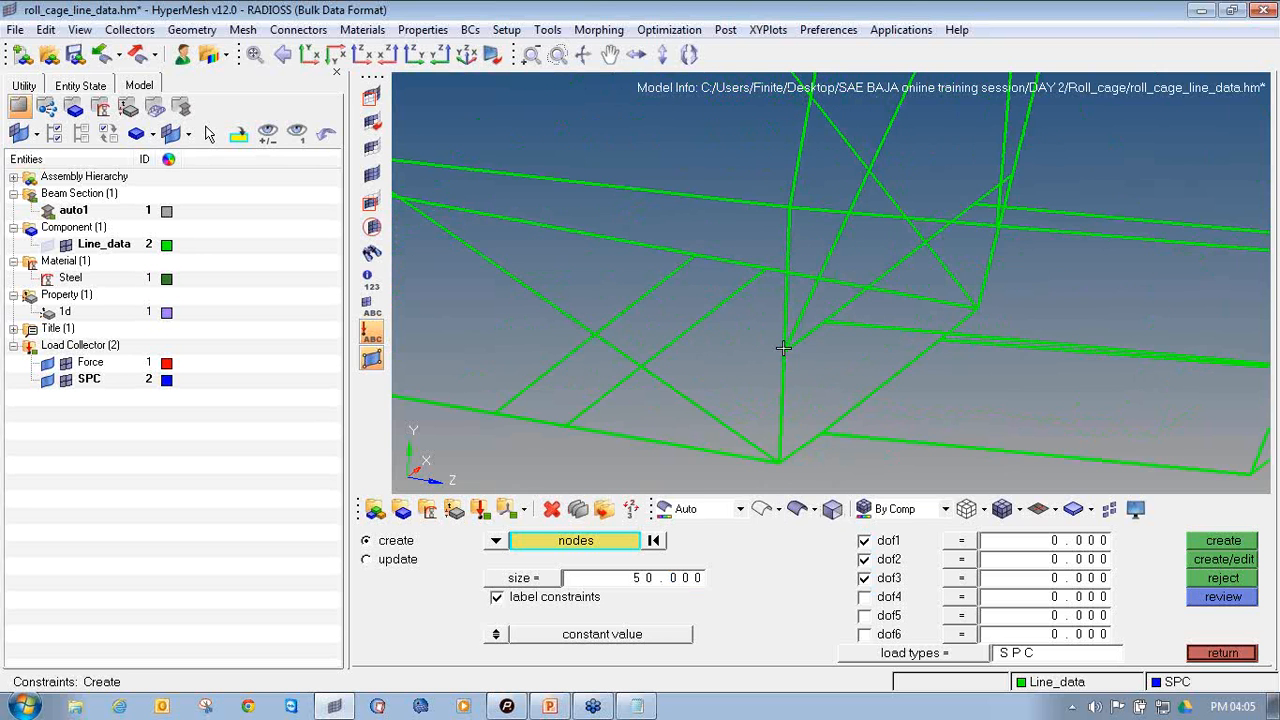
{"action": "left_click", "coordinate": [784, 347]}
{"action": "left_click", "coordinate": [779, 460]}
{"action": "scroll", "coordinate": [966, 429], "scroll_direction": "down", "scroll_amount": 3}
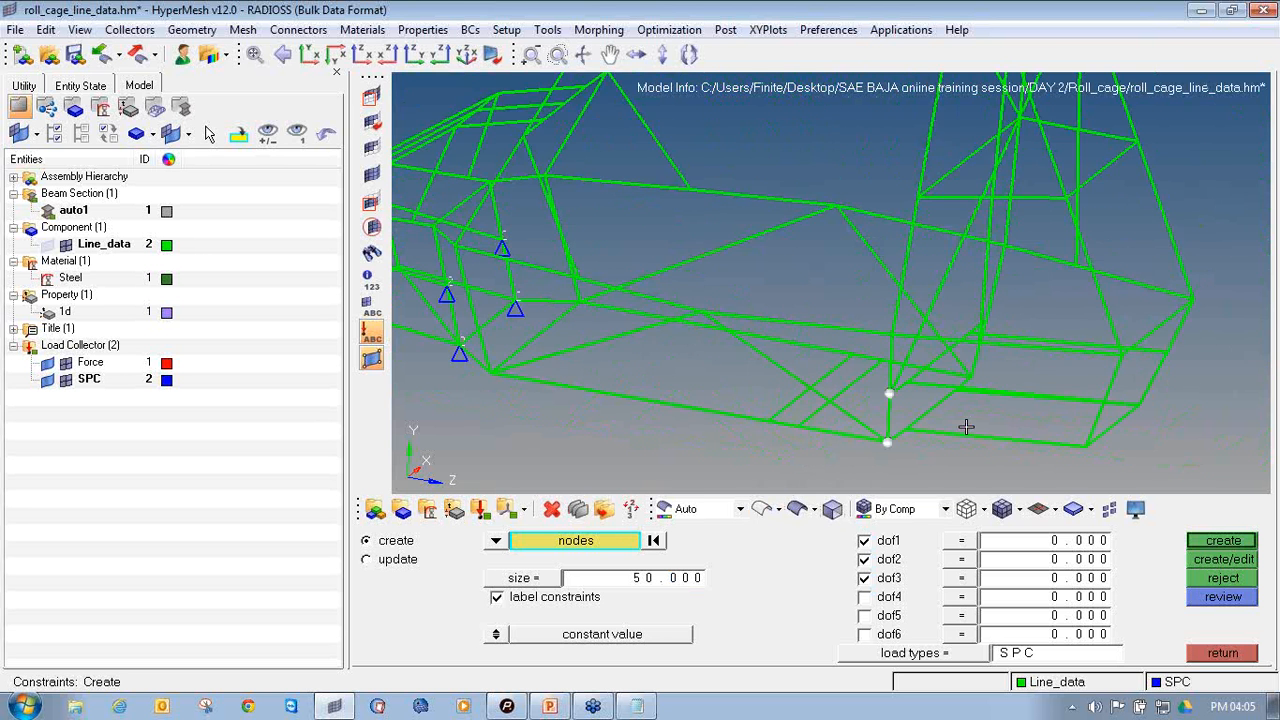
Add the bottom corner node and the lower side-member node at the cage's rear end on the same side
{"action": "scroll", "coordinate": [949, 389], "scroll_direction": "up", "scroll_amount": 4}
{"action": "left_click", "coordinate": [971, 377]}
{"action": "right_click_drag", "start_coordinate": [1083, 260], "coordinate": [1013, 326], "text": "ctrl"}
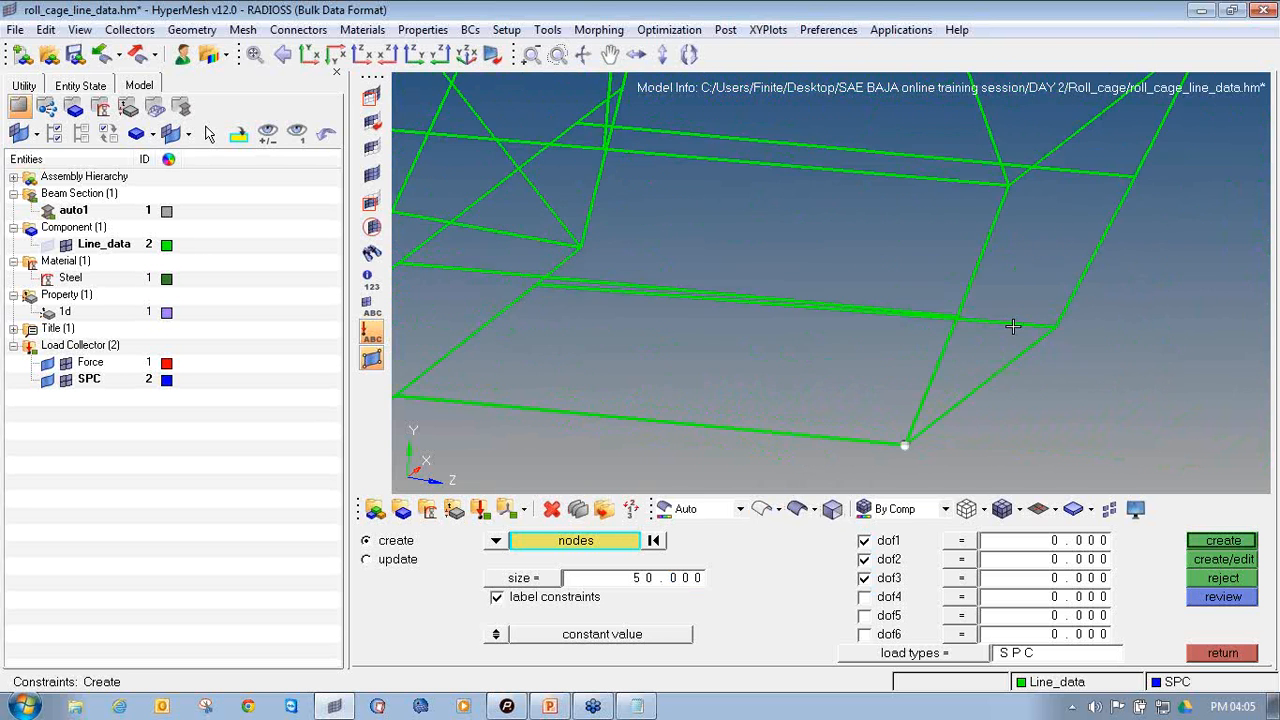
{"action": "left_click_drag", "start_coordinate": [861, 377], "coordinate": [908, 389], "text": "ctrl"}
{"action": "scroll", "coordinate": [937, 349], "scroll_direction": "up", "scroll_amount": 3, "text": "ctrl"}
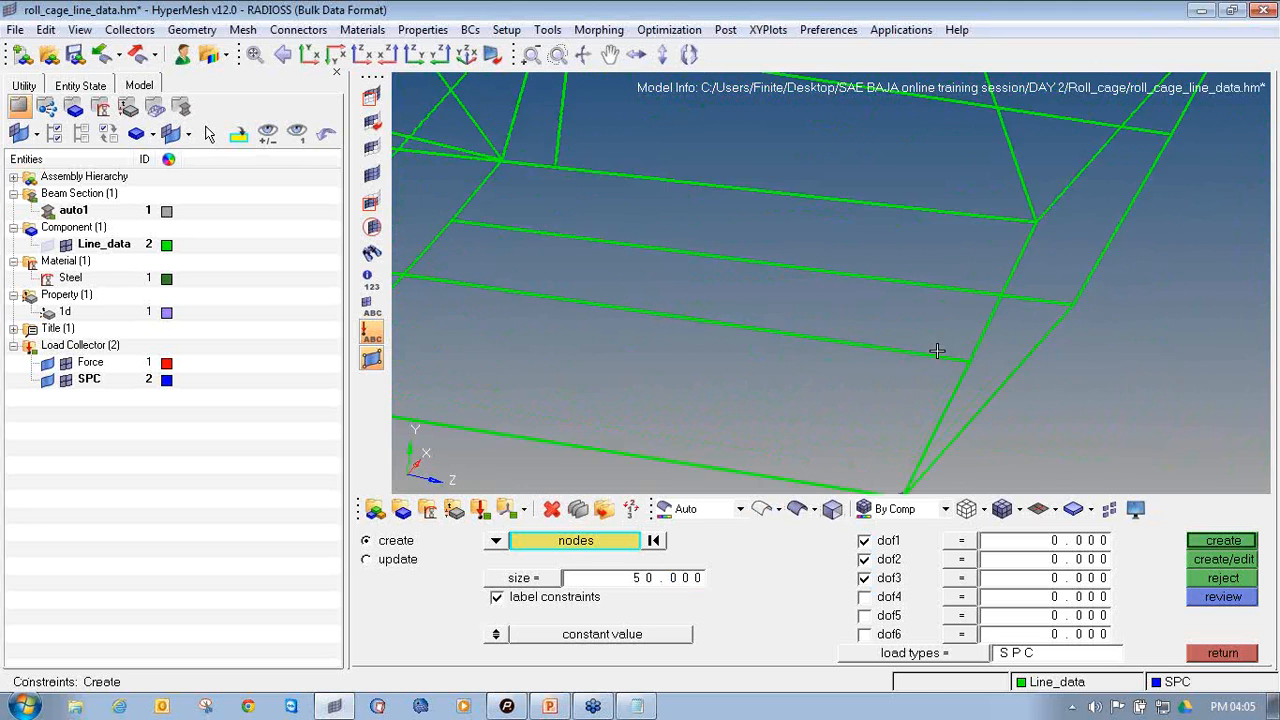
{"action": "left_click", "coordinate": [991, 370]}
{"action": "right_click_drag", "start_coordinate": [1130, 324], "coordinate": [986, 403], "text": "ctrl"}
Add the matching side-member node and bottom corner node at the rear end on the opposite side
{"action": "scroll", "coordinate": [984, 403], "scroll_direction": "down", "scroll_amount": 7, "text": "ctrl"}
{"action": "mouse_move", "coordinate": [975, 403]}
{"action": "left_mouse_down", "text": "ctrl"}
{"action": "mouse_move", "coordinate": [711, 371]}
{"action": "mouse_move", "coordinate": [760, 309]}
{"action": "mouse_move", "coordinate": [580, 210]}
{"action": "left_mouse_up", "text": "ctrl"}
{"action": "right_click_drag", "start_coordinate": [714, 311], "coordinate": [1105, 275], "text": "ctrl"}
{"action": "scroll", "coordinate": [736, 293], "scroll_direction": "up", "scroll_amount": 6, "text": "ctrl"}
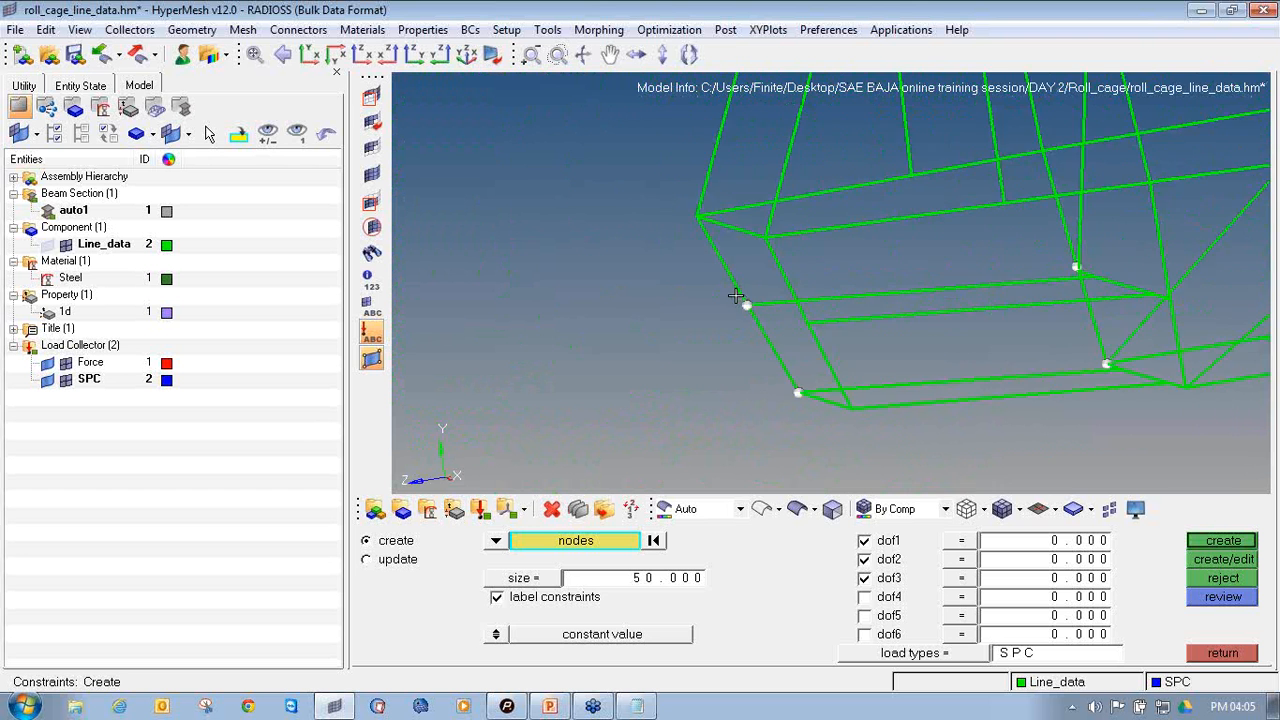
{"action": "left_click", "coordinate": [846, 341]}
{"action": "scroll", "coordinate": [853, 352], "scroll_direction": "down", "scroll_amount": 3, "text": "ctrl"}
{"action": "right_click_drag", "start_coordinate": [852, 351], "coordinate": [806, 217], "text": "ctrl"}
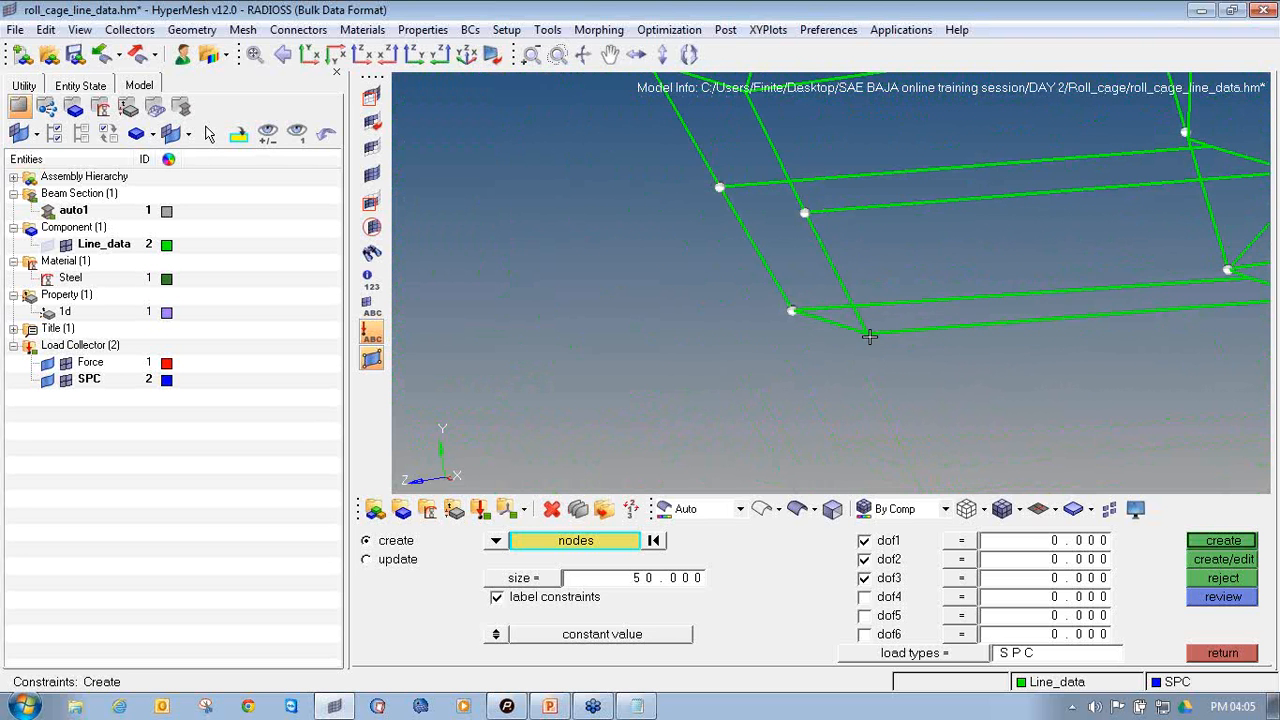
{"action": "left_click", "coordinate": [868, 335]}
Add the two lower nodes of the rear hoop's upright on the opposite side to the constraint selection
{"action": "scroll", "coordinate": [884, 369], "scroll_direction": "down", "scroll_amount": 3, "text": "ctrl"}
{"action": "scroll", "coordinate": [1008, 323], "scroll_direction": "up", "scroll_amount": 6, "text": "ctrl"}
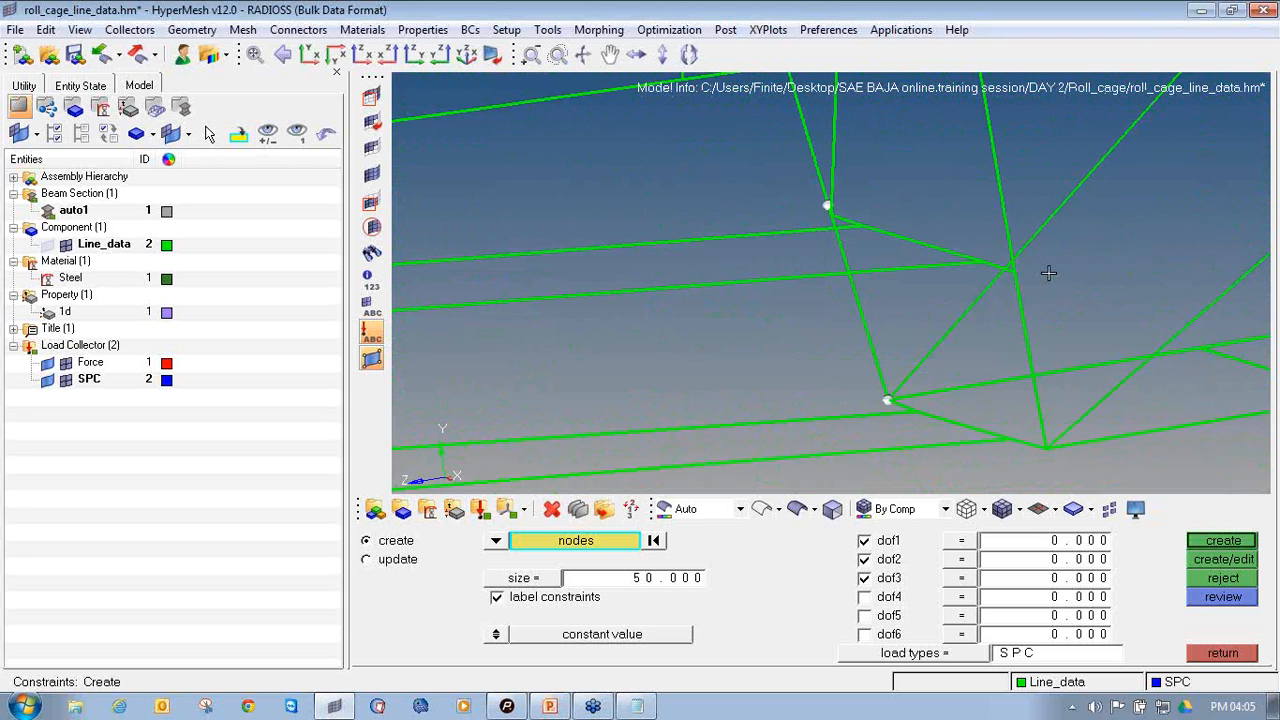
{"action": "left_click", "coordinate": [1008, 272]}
{"action": "scroll", "coordinate": [1006, 314], "scroll_direction": "down", "scroll_amount": 3, "text": "ctrl"}
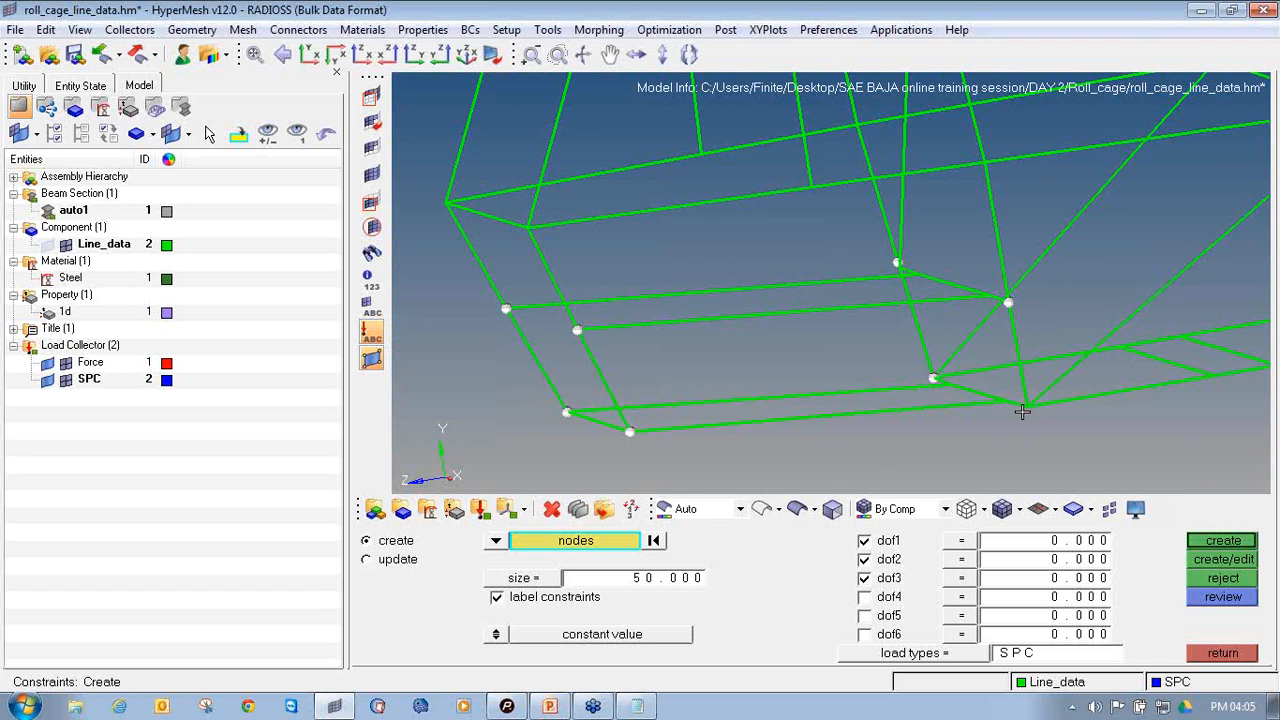
{"action": "scroll", "coordinate": [1031, 410], "scroll_direction": "up", "scroll_amount": 3, "text": "ctrl"}
{"action": "scroll", "coordinate": [1028, 398], "scroll_direction": "down", "scroll_amount": 5, "text": "ctrl"}
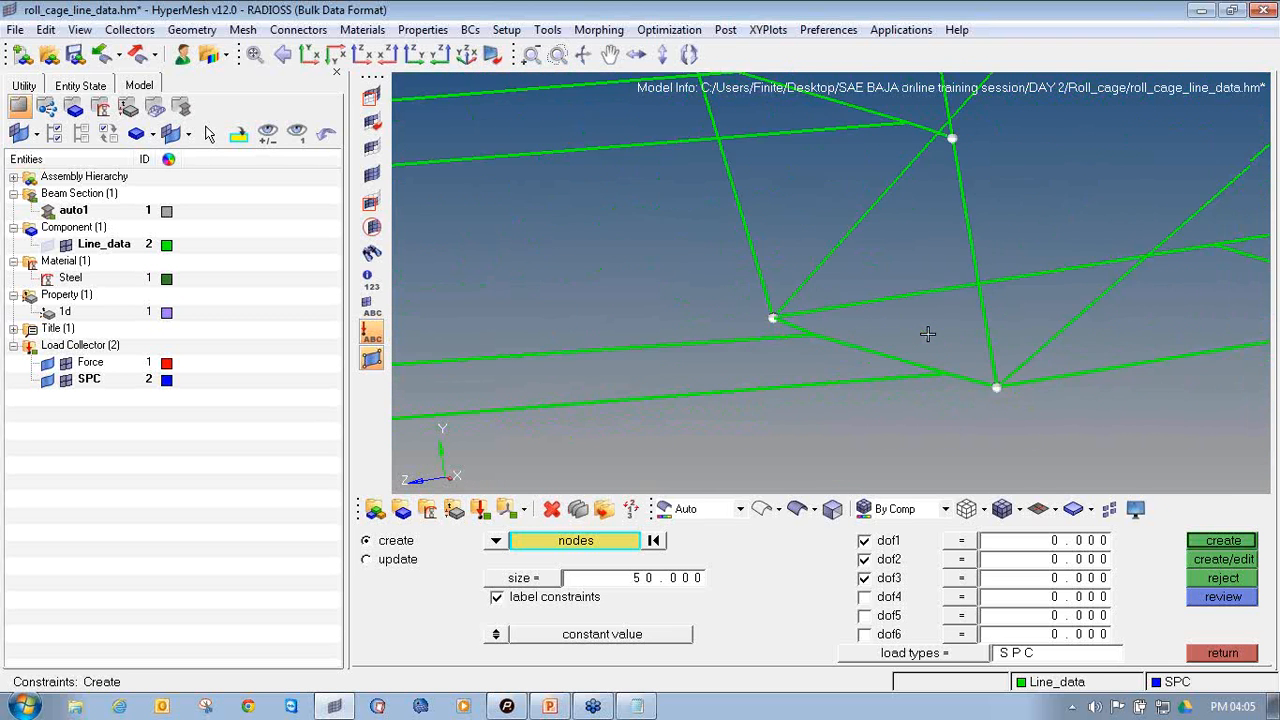
Create the dof1, dof2 and dof3 constraints on the selected rear nodes and finish defining constraints
{"action": "scroll", "coordinate": [866, 271], "scroll_direction": "down", "scroll_amount": 5, "text": "ctrl"}
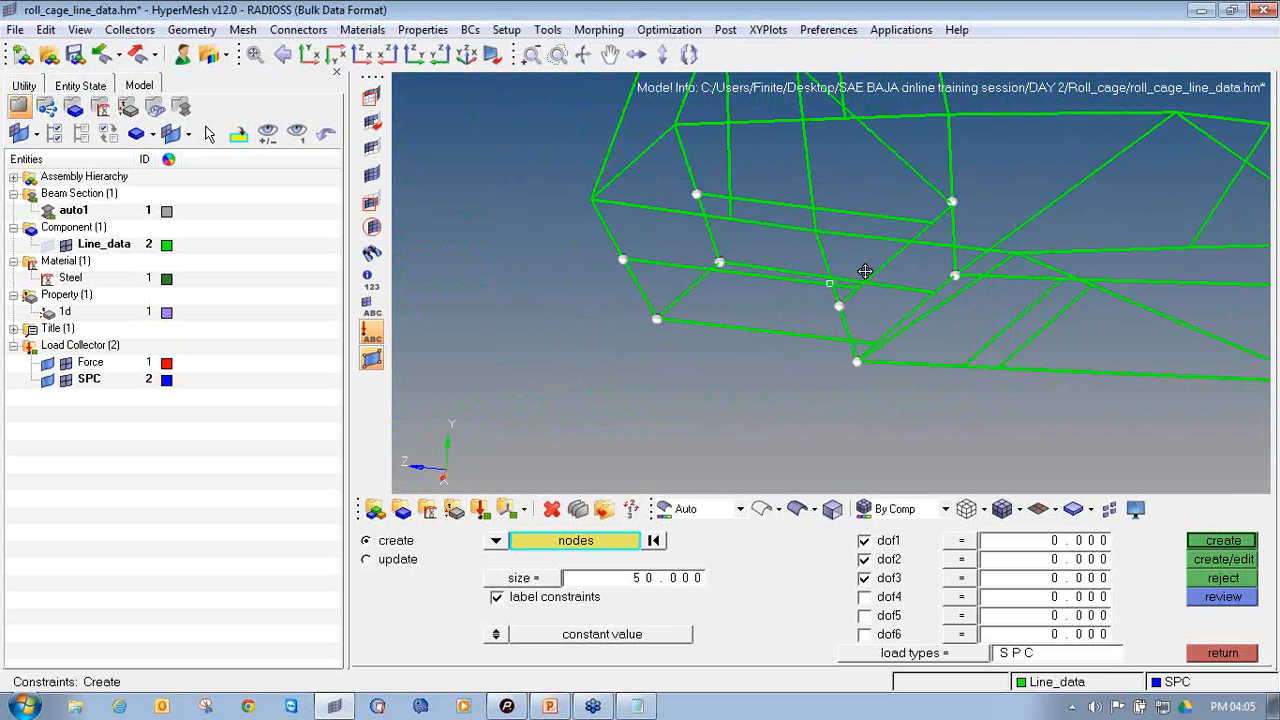
{"action": "left_click", "coordinate": [1192, 545]}
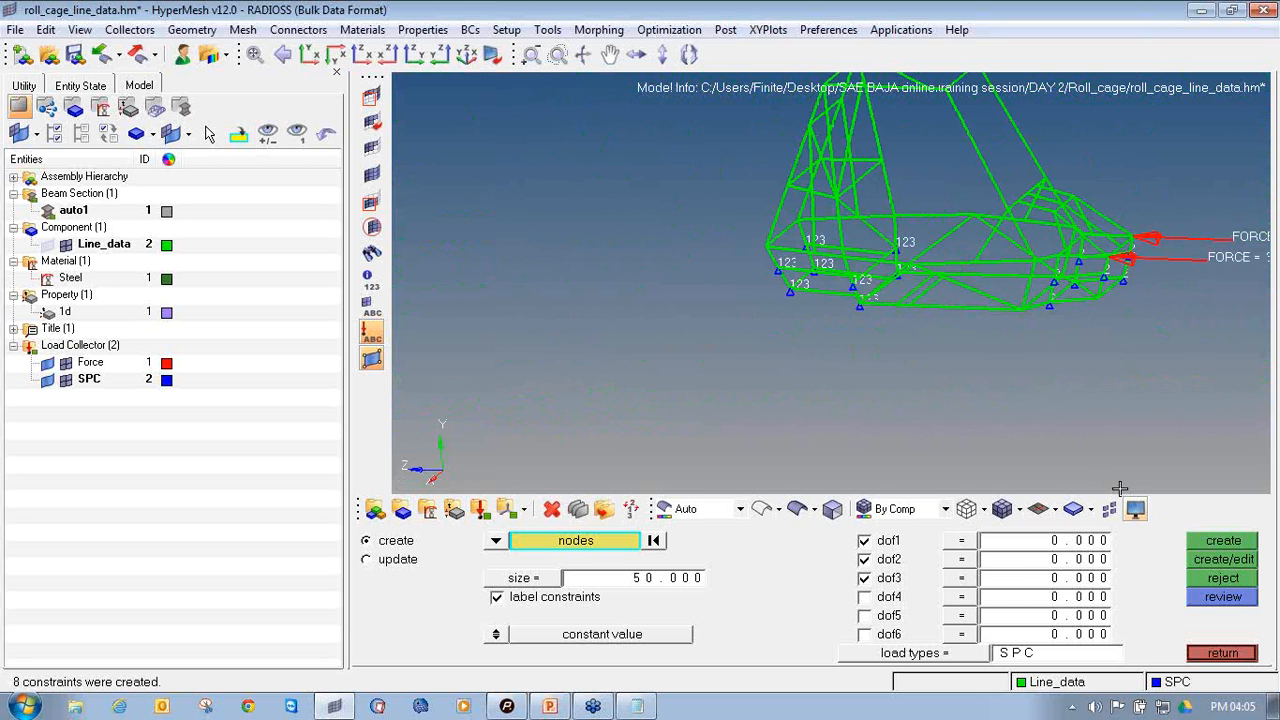
{"action": "mouse_move", "coordinate": [807, 322]}
{"action": "left_mouse_down", "text": "ctrl"}
{"action": "mouse_move", "coordinate": [855, 355]}
{"action": "mouse_move", "coordinate": [805, 345]}
{"action": "mouse_move", "coordinate": [800, 322]}
{"action": "left_mouse_up", "text": "ctrl"}
{"action": "scroll", "coordinate": [870, 329], "scroll_direction": "up", "scroll_amount": 3, "text": "ctrl"}
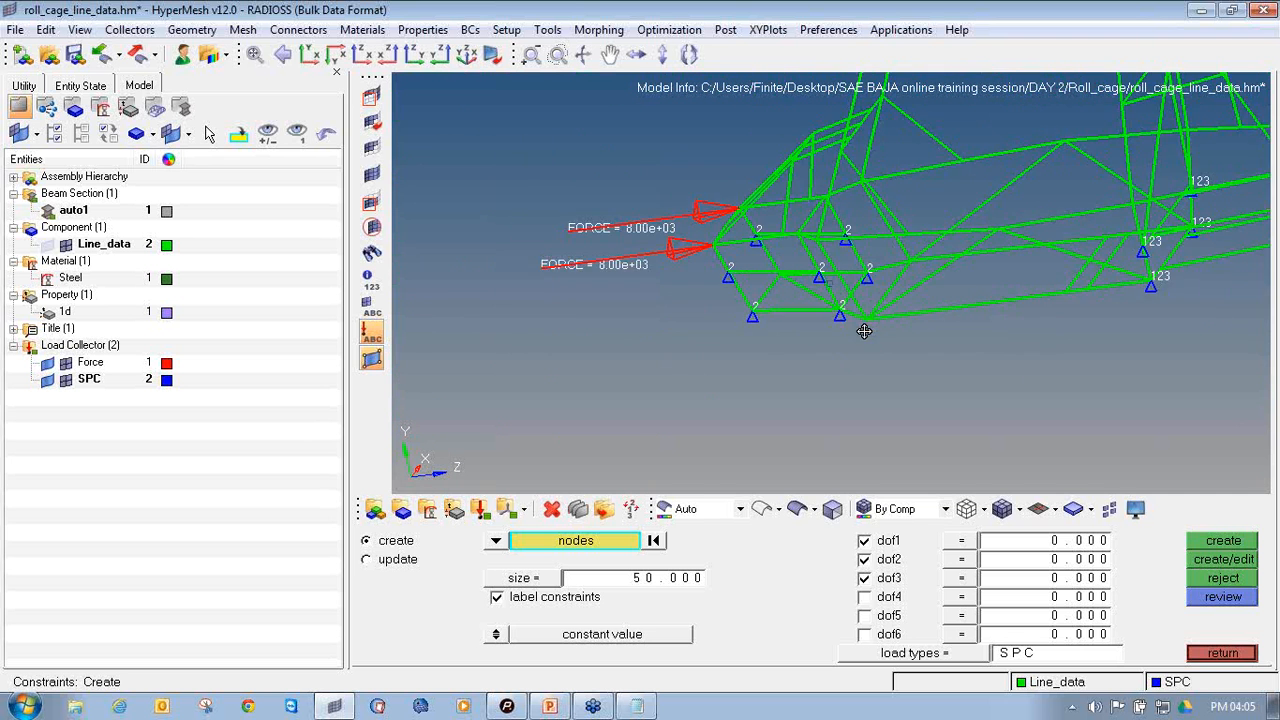
{"action": "right_click_drag", "start_coordinate": [866, 330], "coordinate": [762, 341], "text": "ctrl"}
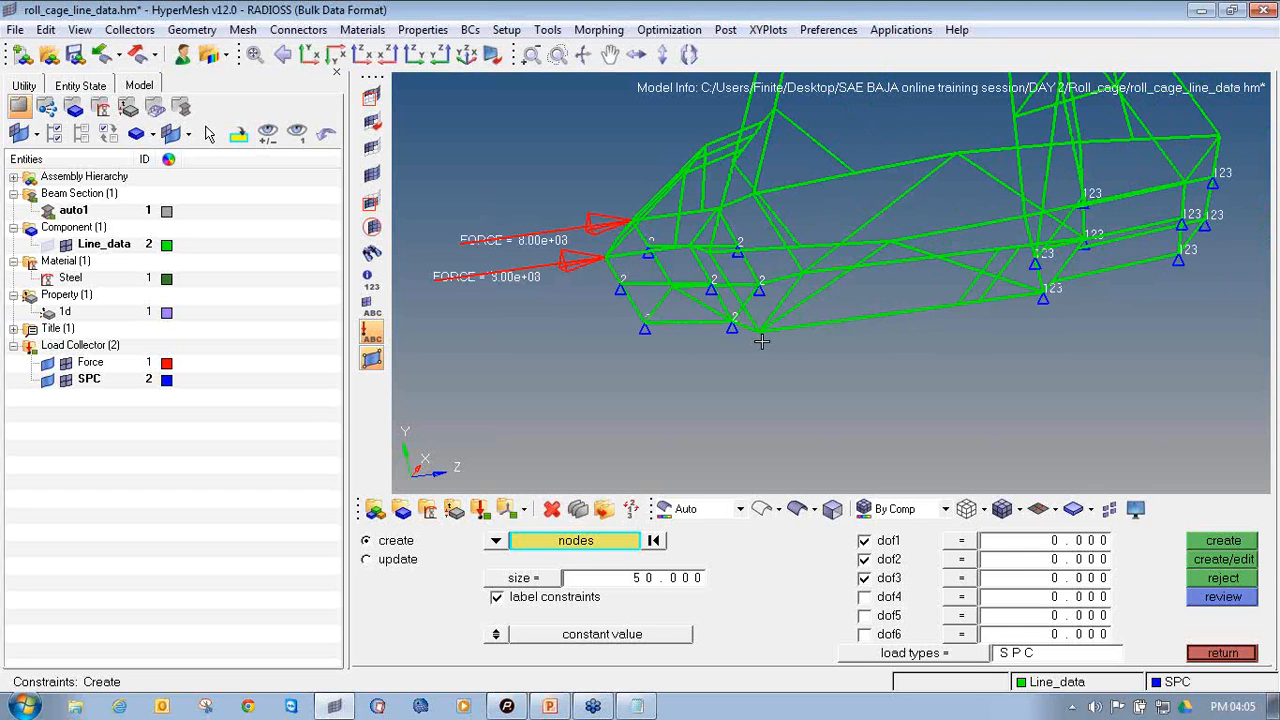
{"action": "left_click", "coordinate": [1222, 653]}
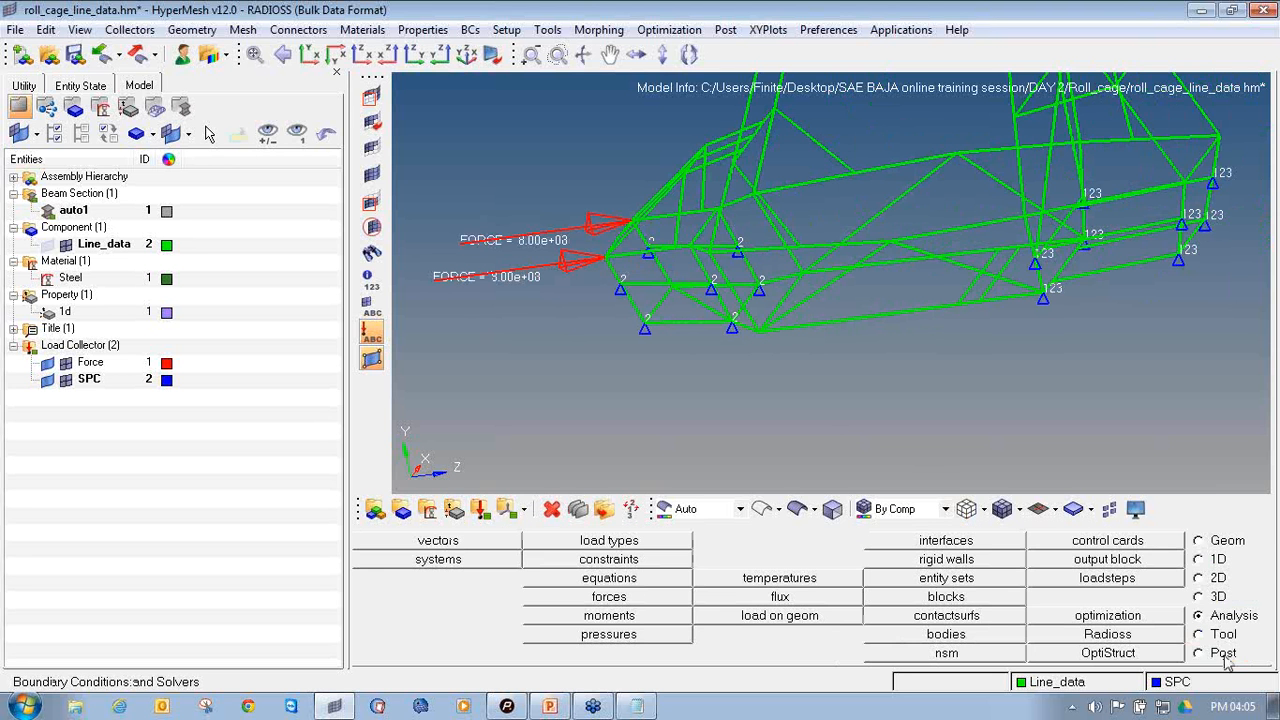
Switch to the PowerPoint slide, review the Load Step line of the front-impact procedure, and return to HyperMesh
{"action": "left_click", "coordinate": [549, 706]}
{"action": "left_click", "coordinate": [681, 386]}
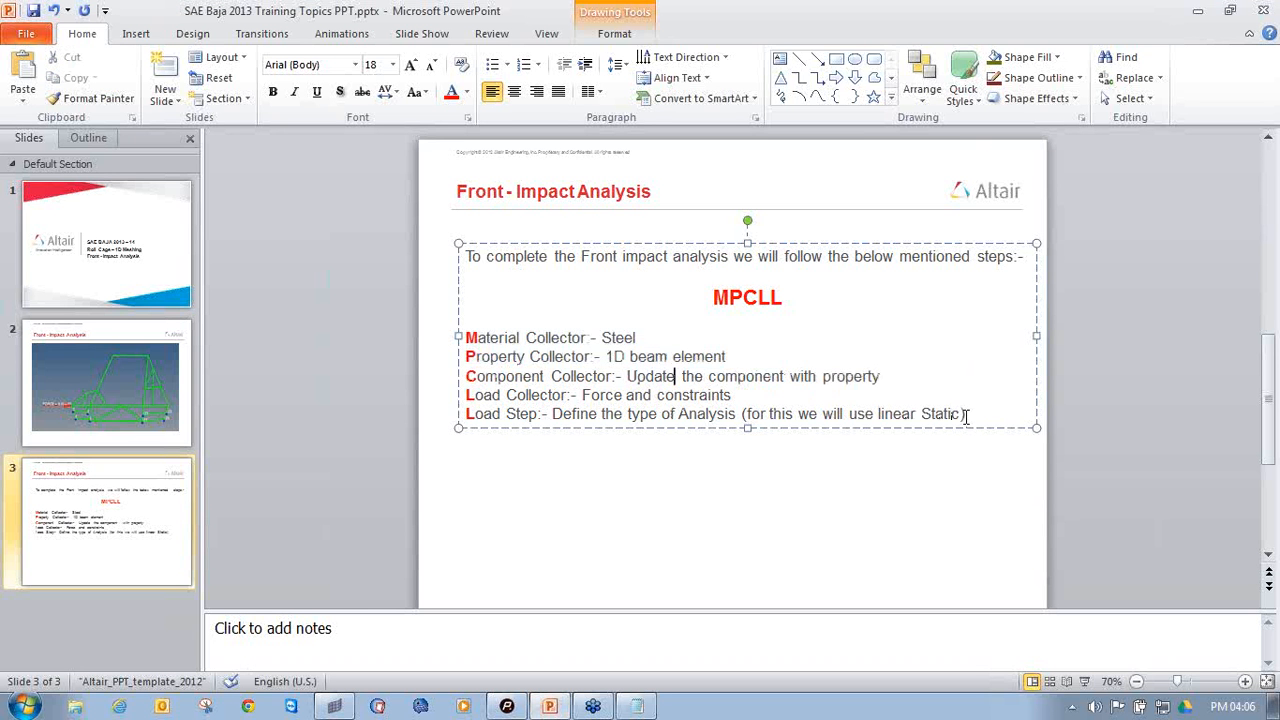
{"action": "left_click_drag", "start_coordinate": [966, 416], "coordinate": [490, 427]}
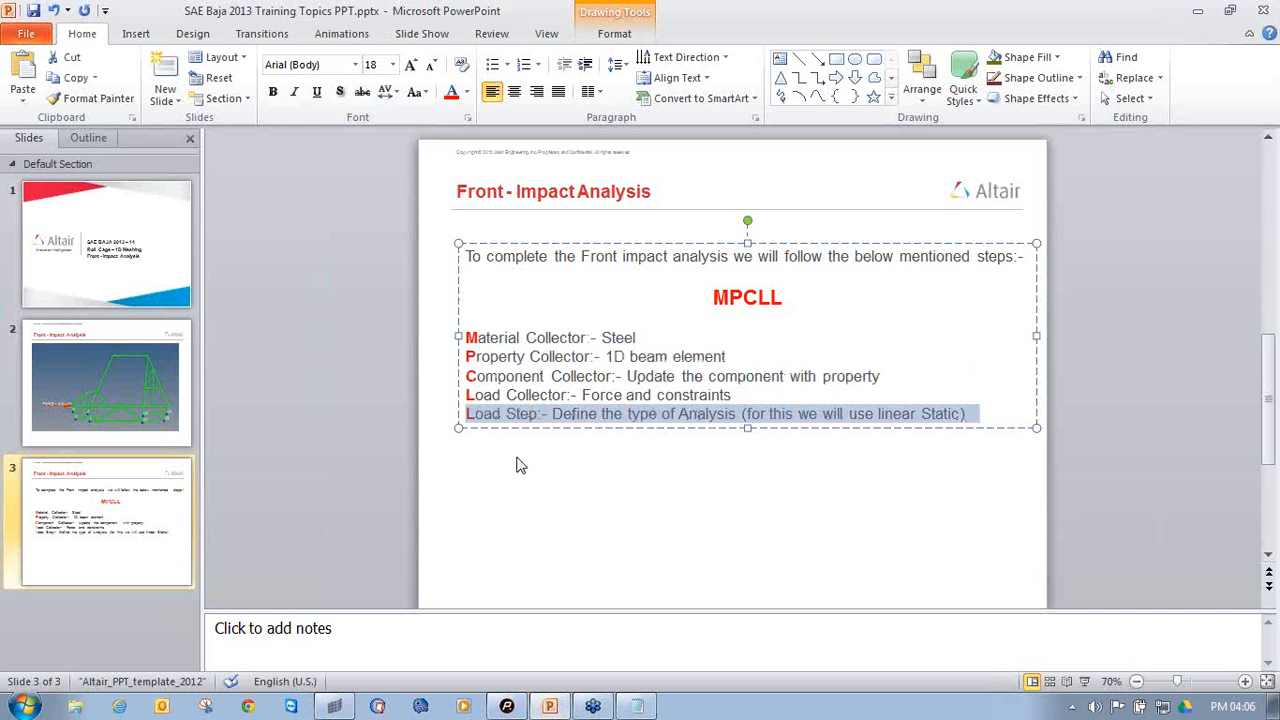
{"action": "left_click", "coordinate": [516, 464]}
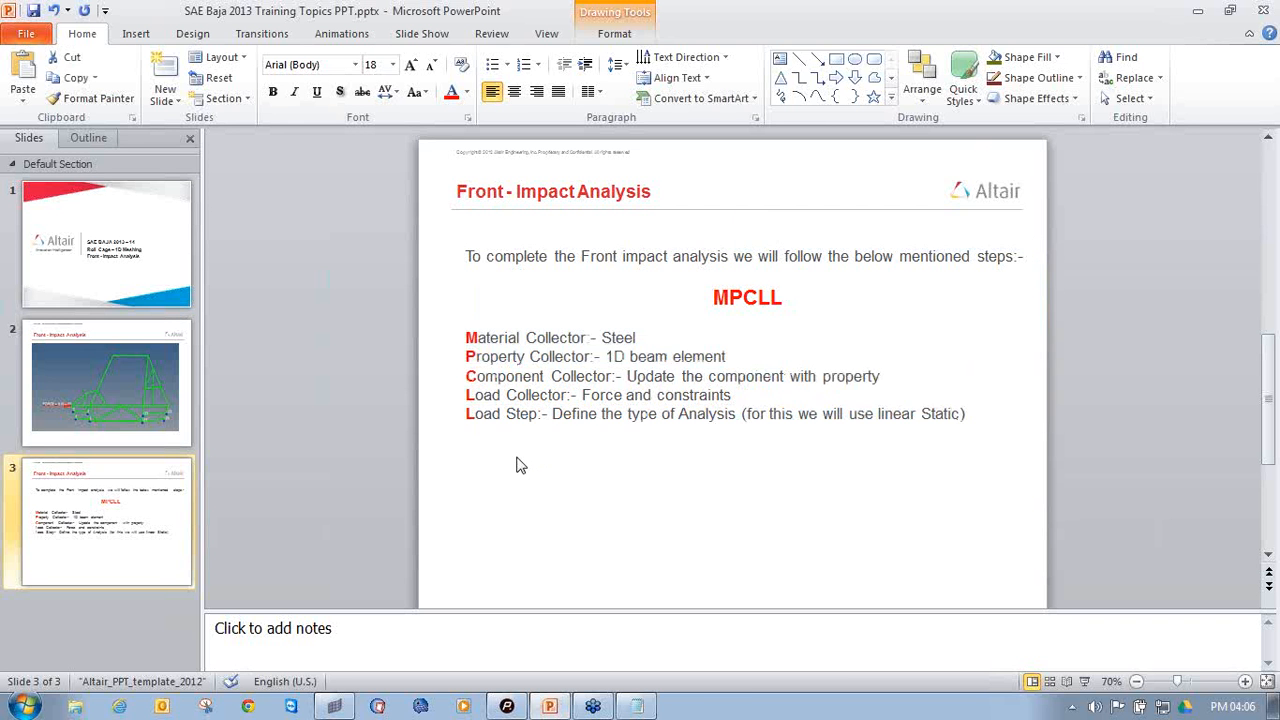
{"action": "left_click", "coordinate": [345, 711]}
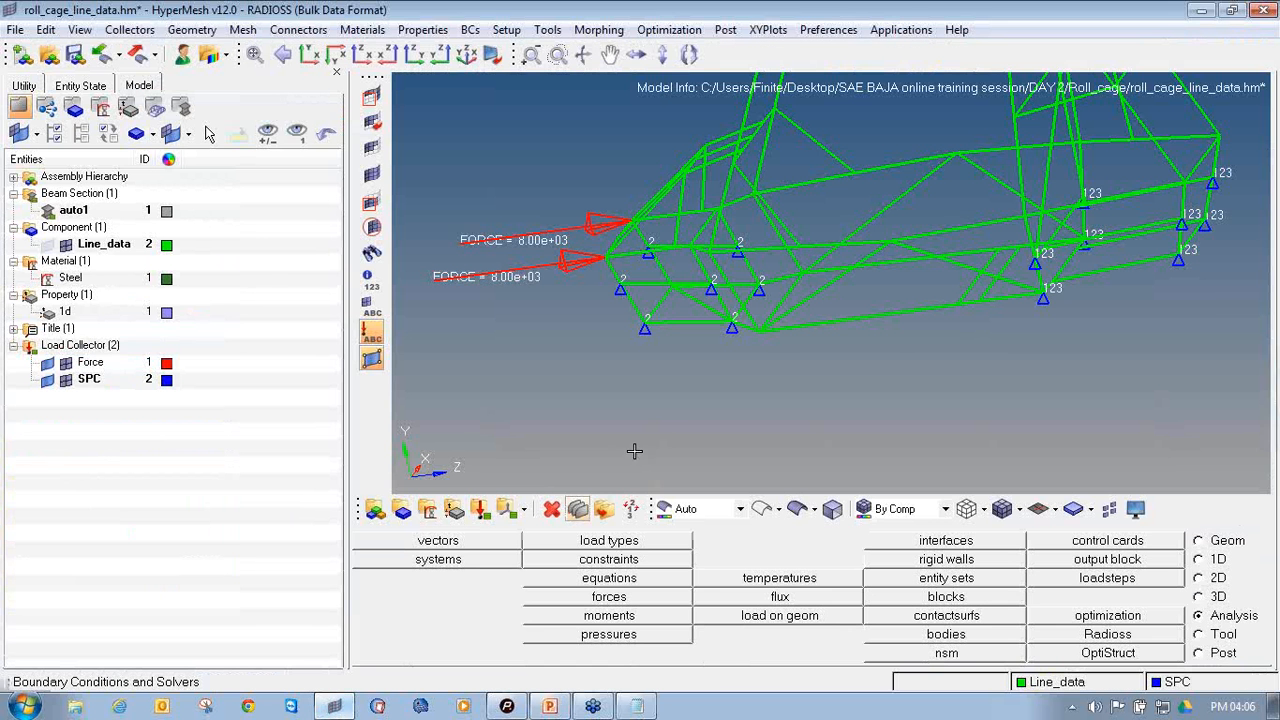
Start a load step named Fornt_impact with its SPC and LOAD entries enabled
{"action": "left_click_drag", "start_coordinate": [853, 381], "coordinate": [831, 329], "text": "ctrl"}
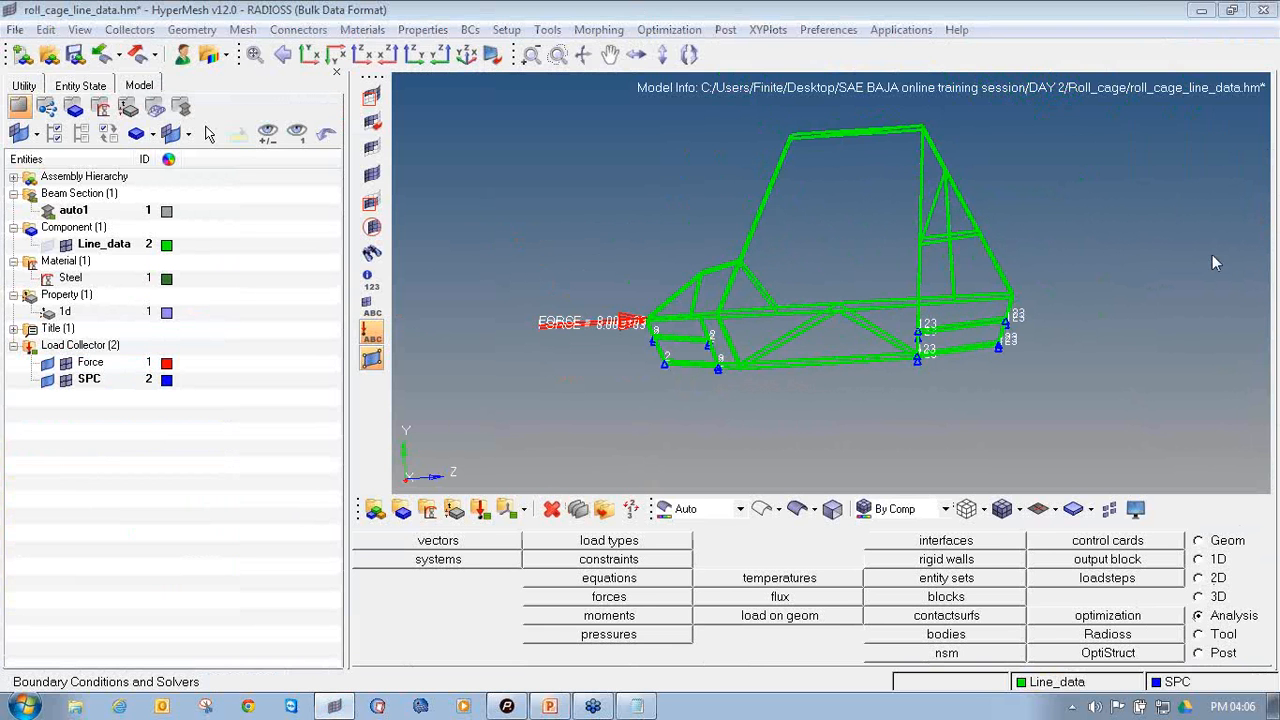
{"action": "mouse_move", "coordinate": [1214, 598]}
{"action": "left_mouse_down"}
{"action": "mouse_move", "coordinate": [1192, 626]}
{"action": "mouse_move", "coordinate": [1270, 622]}
{"action": "mouse_move", "coordinate": [1212, 606]}
{"action": "left_mouse_up"}
{"action": "mouse_move", "coordinate": [1136, 556]}
{"action": "left_mouse_down"}
{"action": "mouse_move", "coordinate": [1092, 570]}
{"action": "mouse_move", "coordinate": [1082, 590]}
{"action": "mouse_move", "coordinate": [1160, 580]}
{"action": "mouse_move", "coordinate": [1140, 566]}
{"action": "left_mouse_up"}
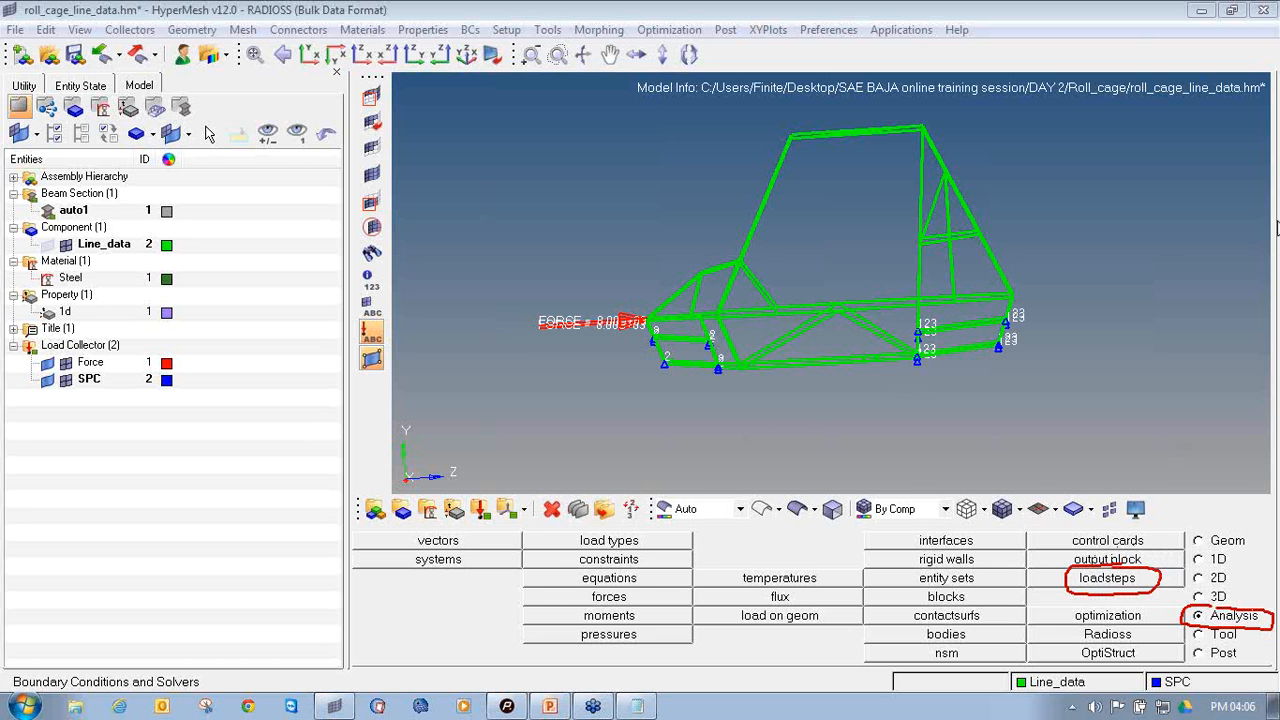
{"action": "left_click", "coordinate": [1106, 580]}
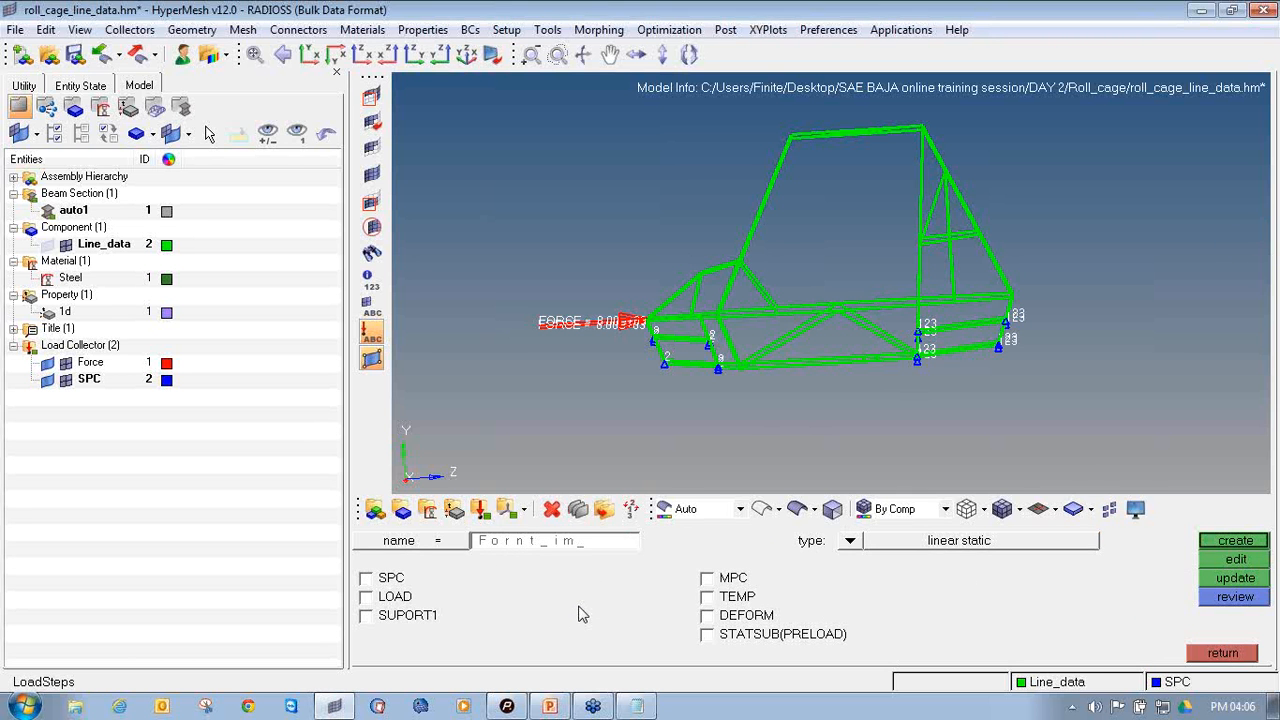
{"action": "left_click", "coordinate": [390, 579]}
{"action": "left_click", "coordinate": [392, 597]}
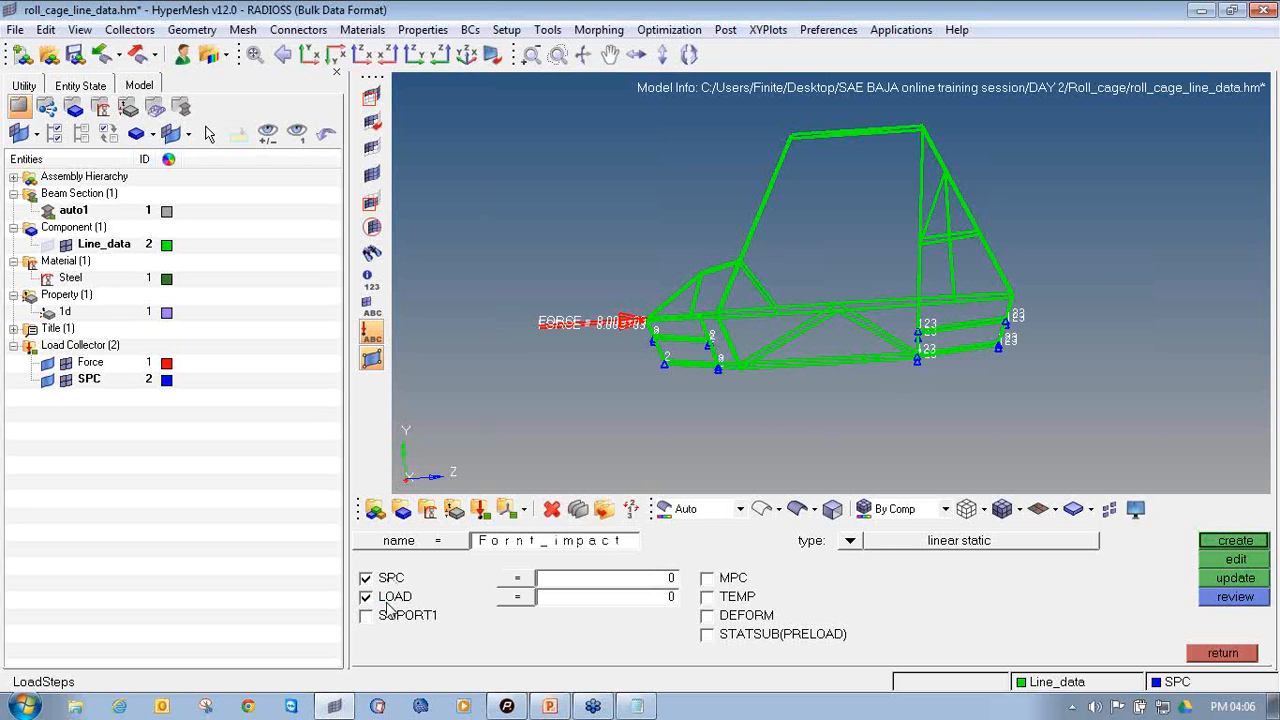
Assign the SPC load collector to the load step's SPC entry and the Force collector to its LOAD entry
{"action": "left_click", "coordinate": [518, 584]}
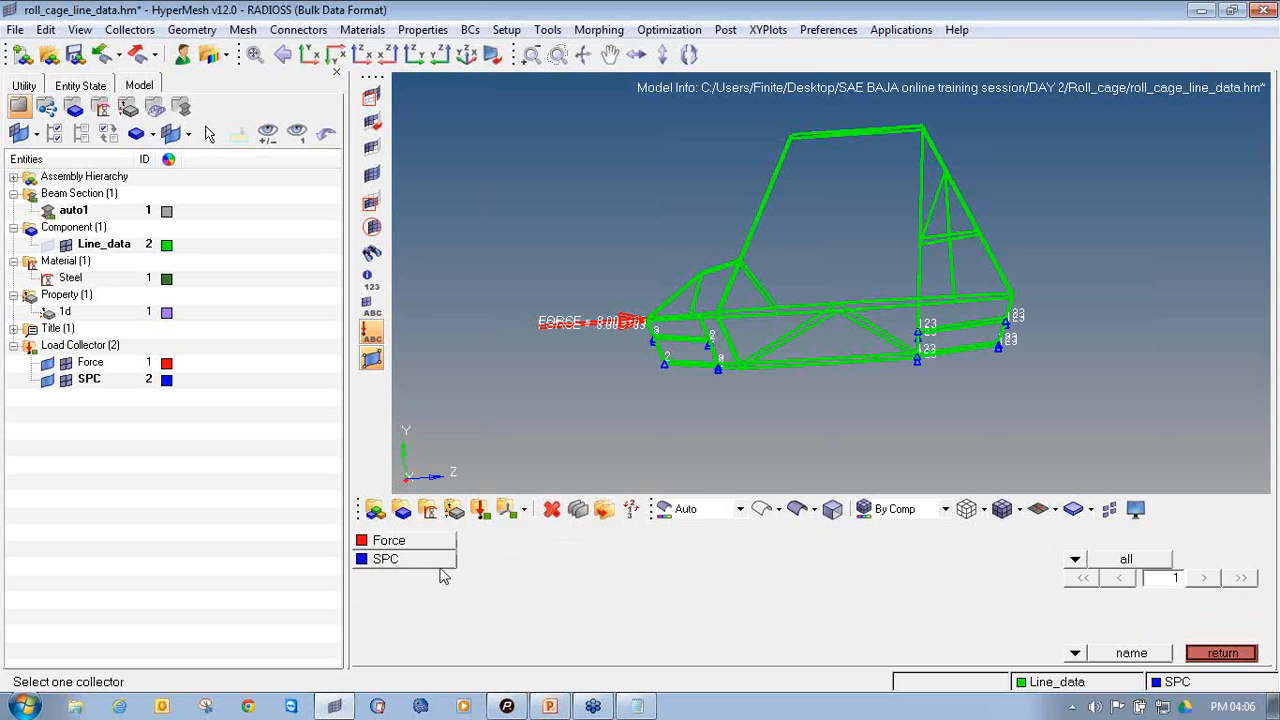
{"action": "left_click", "coordinate": [443, 568]}
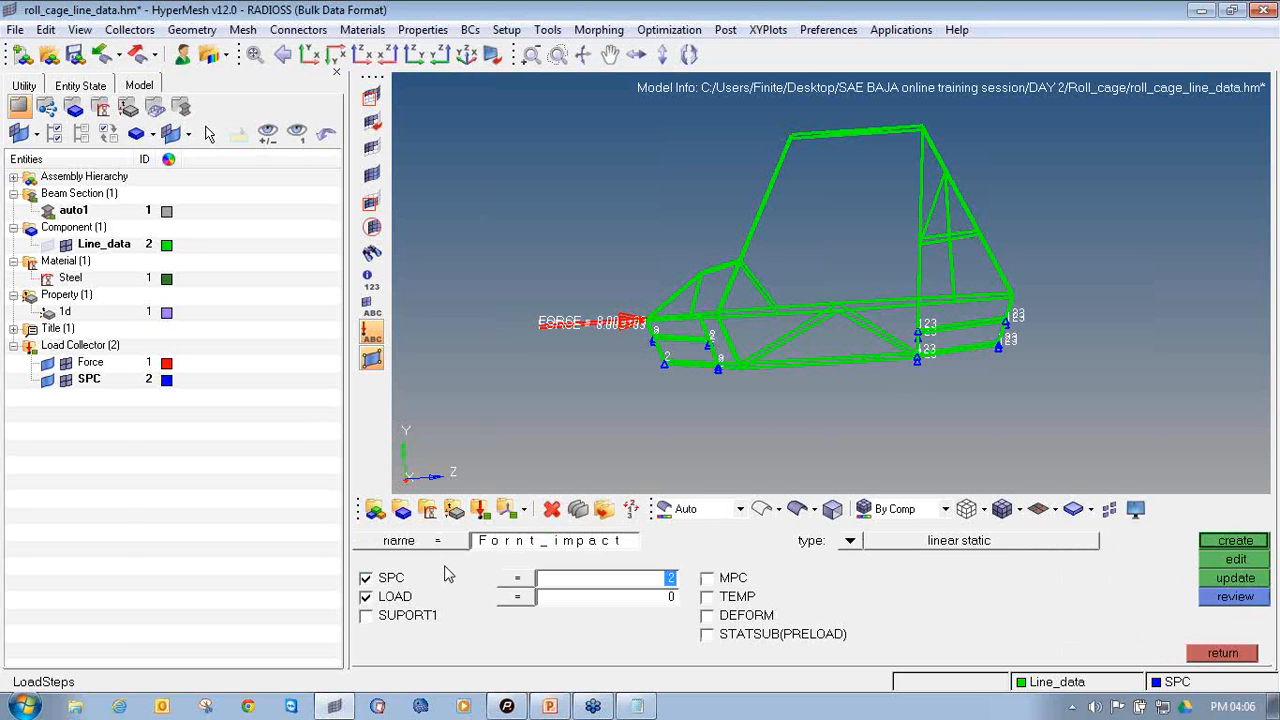
{"action": "left_click", "coordinate": [513, 594]}
{"action": "left_click", "coordinate": [444, 542]}
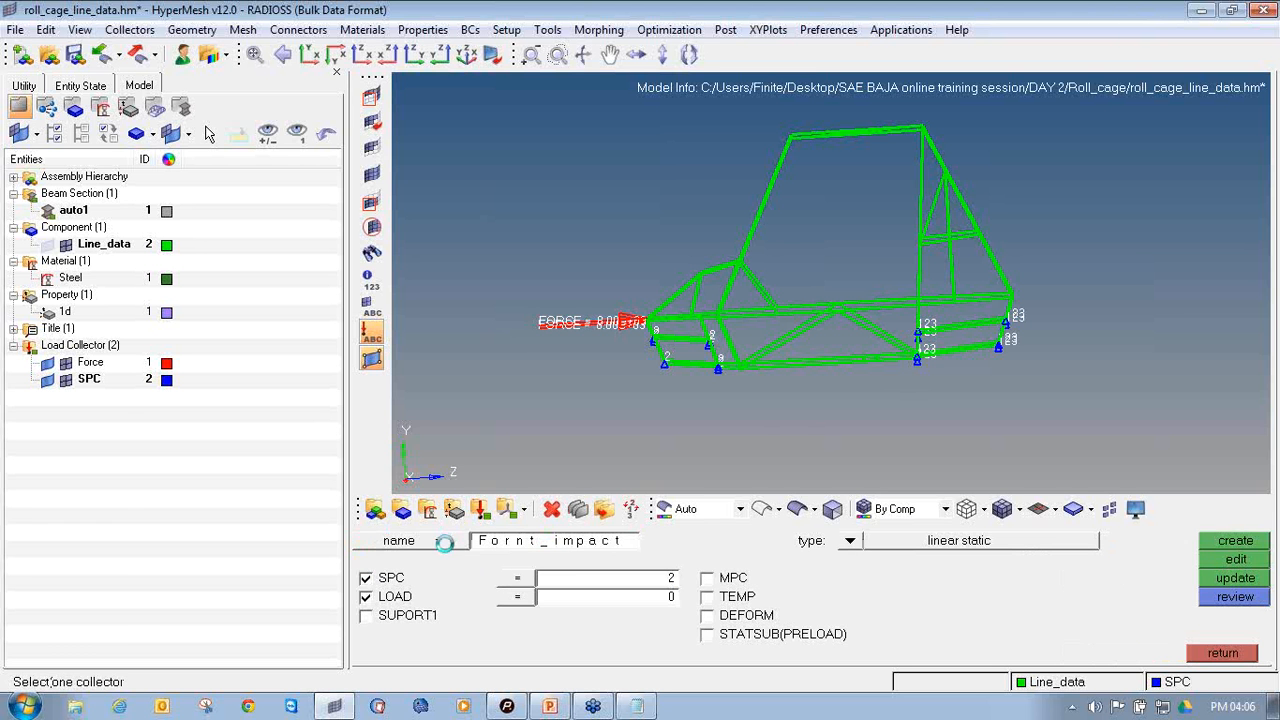
Set the load step type to linear static and create the load step
{"action": "left_click", "coordinate": [852, 540]}
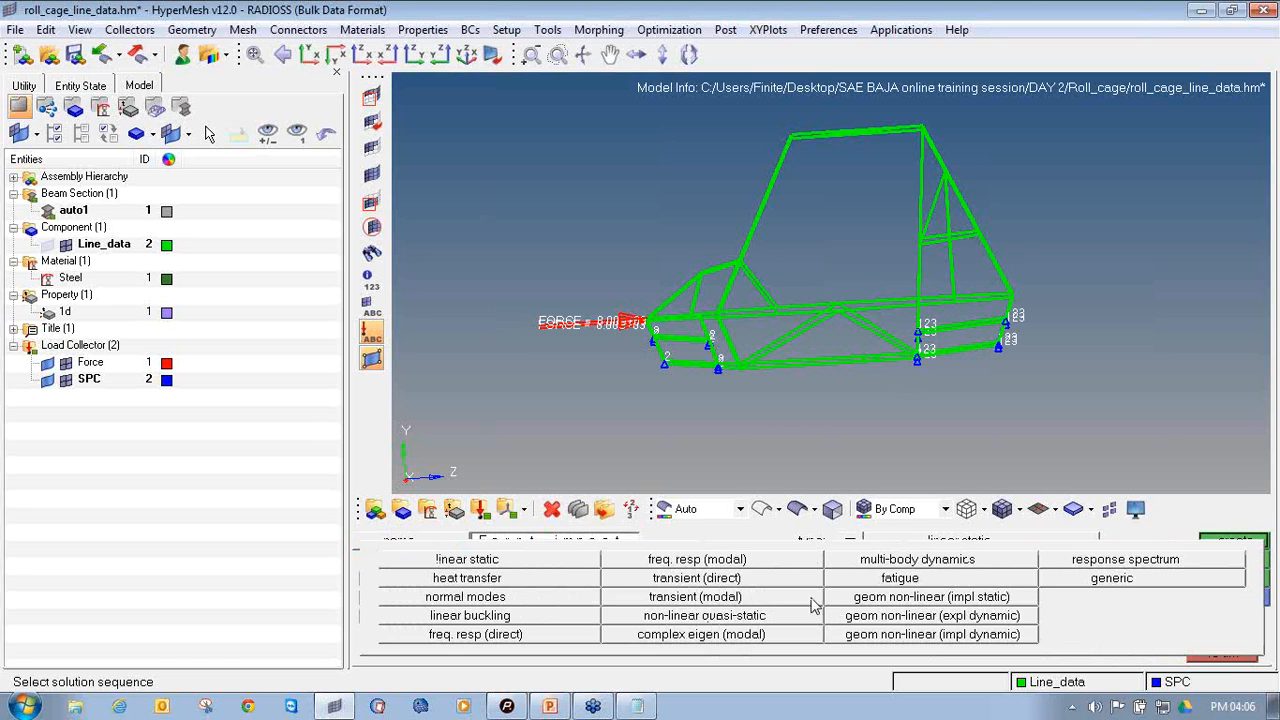
{"action": "left_click", "coordinate": [530, 562]}
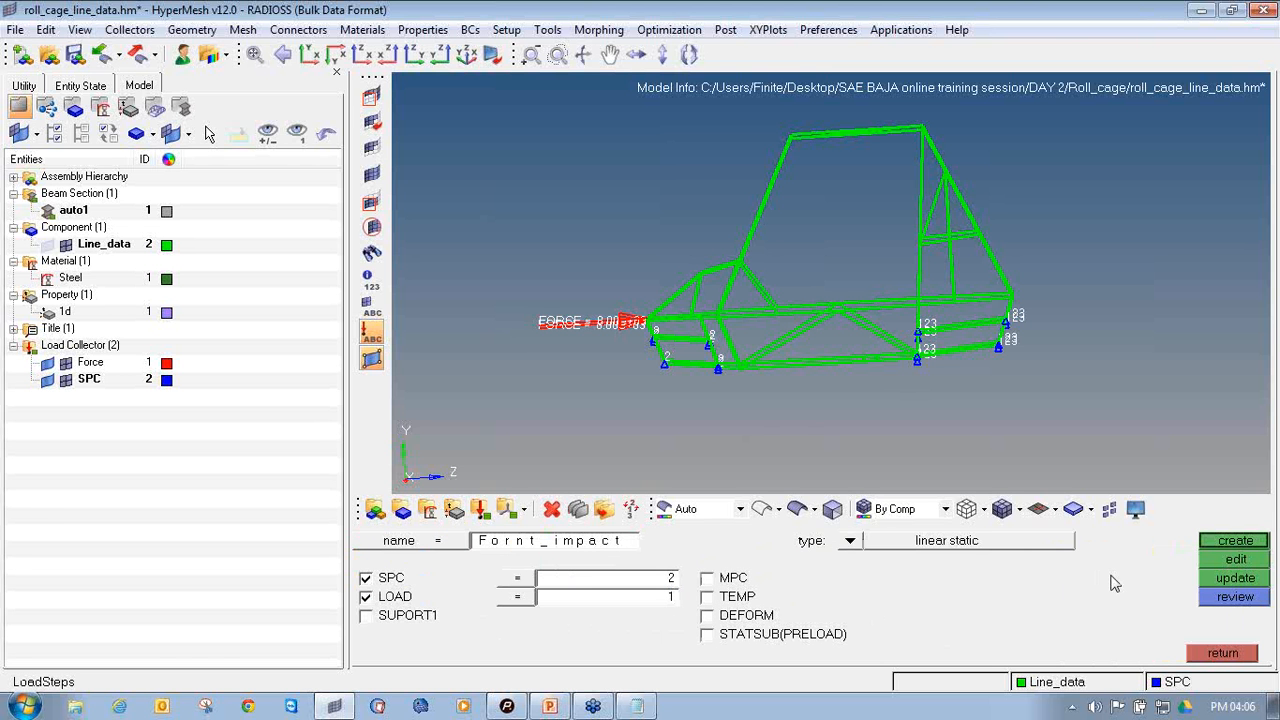
{"action": "left_click", "coordinate": [1213, 545]}
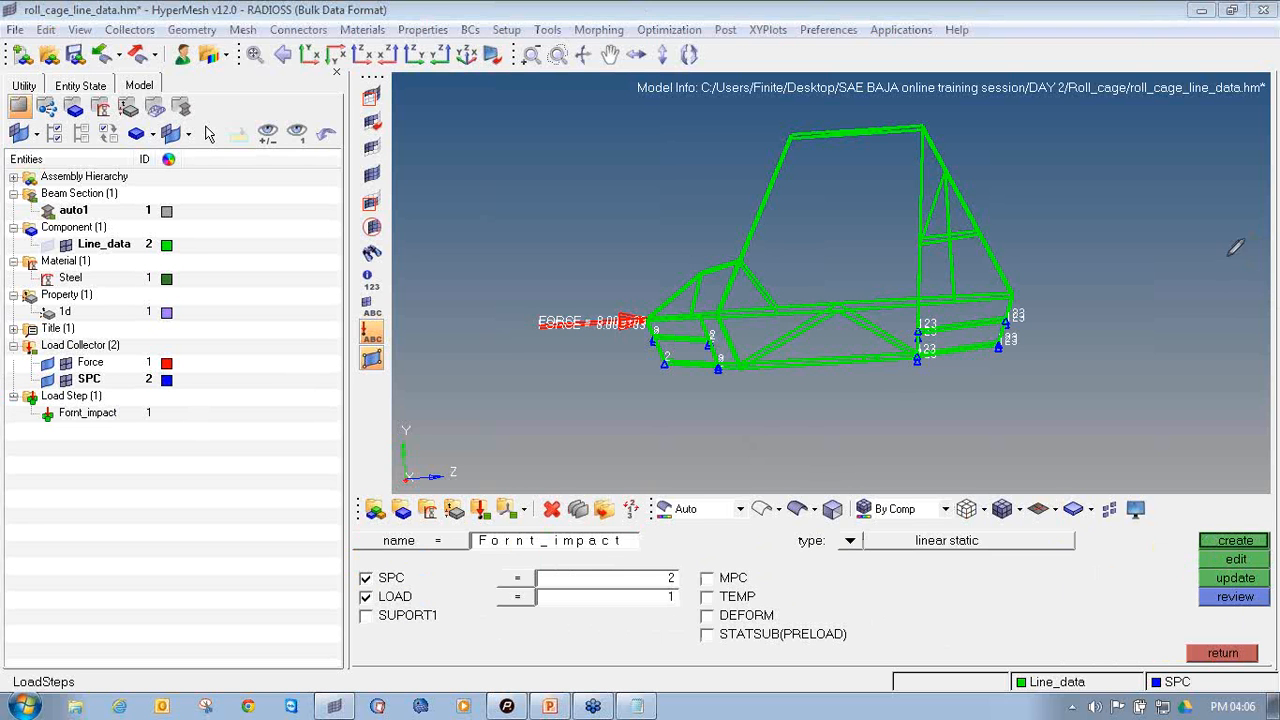
{"action": "mouse_move", "coordinate": [64, 388]}
{"action": "left_mouse_down"}
{"action": "mouse_move", "coordinate": [18, 392]}
{"action": "mouse_move", "coordinate": [115, 425]}
{"action": "mouse_move", "coordinate": [141, 384]}
{"action": "mouse_move", "coordinate": [50, 376]}
{"action": "left_mouse_up"}
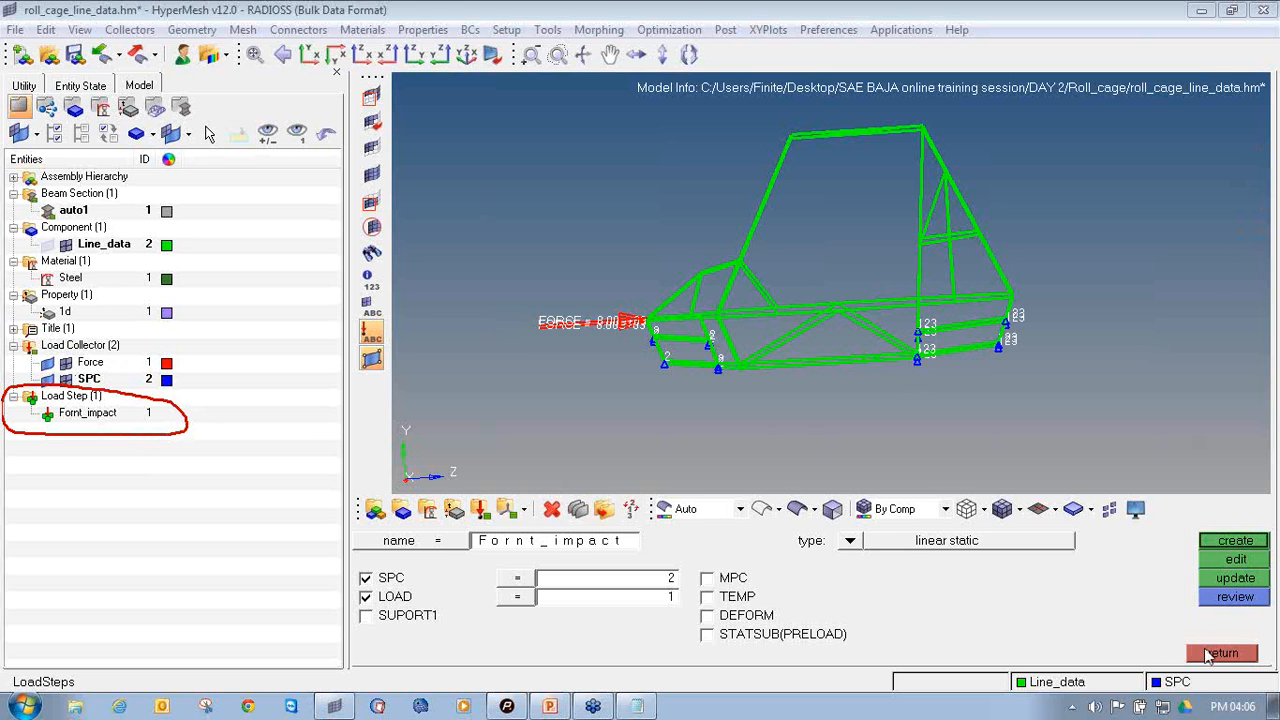
{"action": "left_click", "coordinate": [1221, 653]}
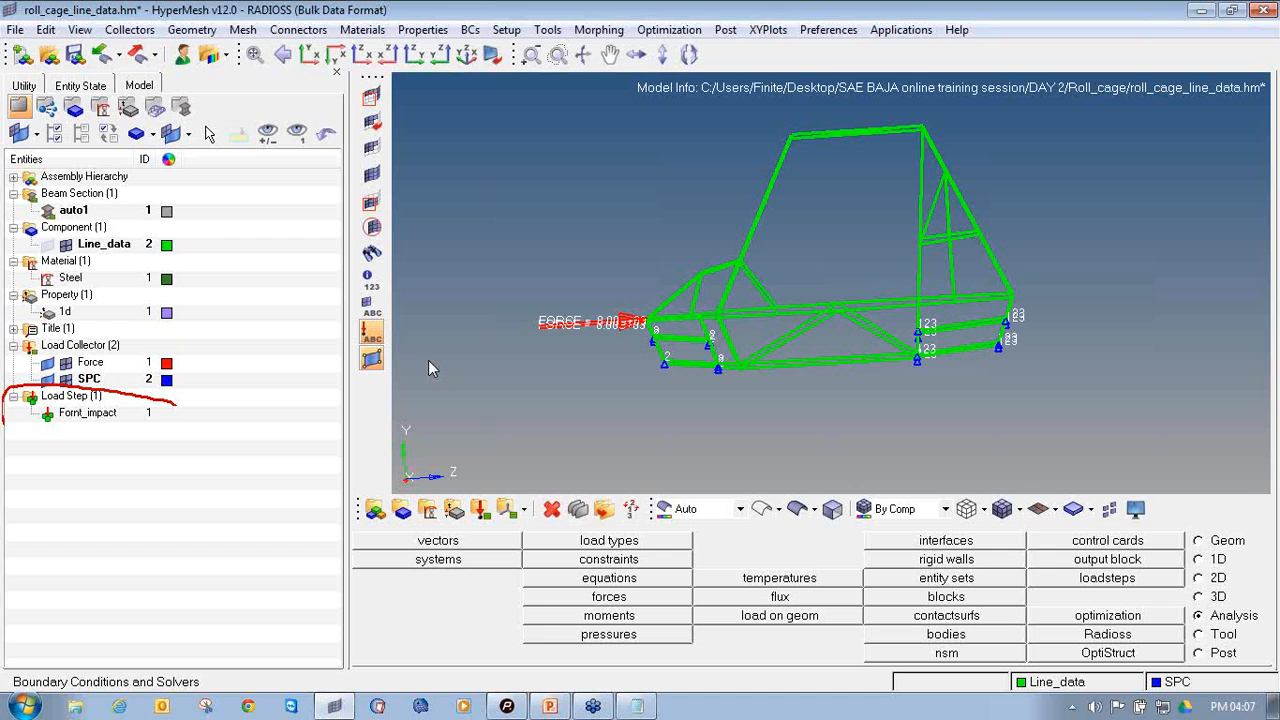
Begin saving the model under a new name, creating and opening a Front_impact folder inside Roll_cage
{"action": "left_click", "coordinate": [16, 31]}
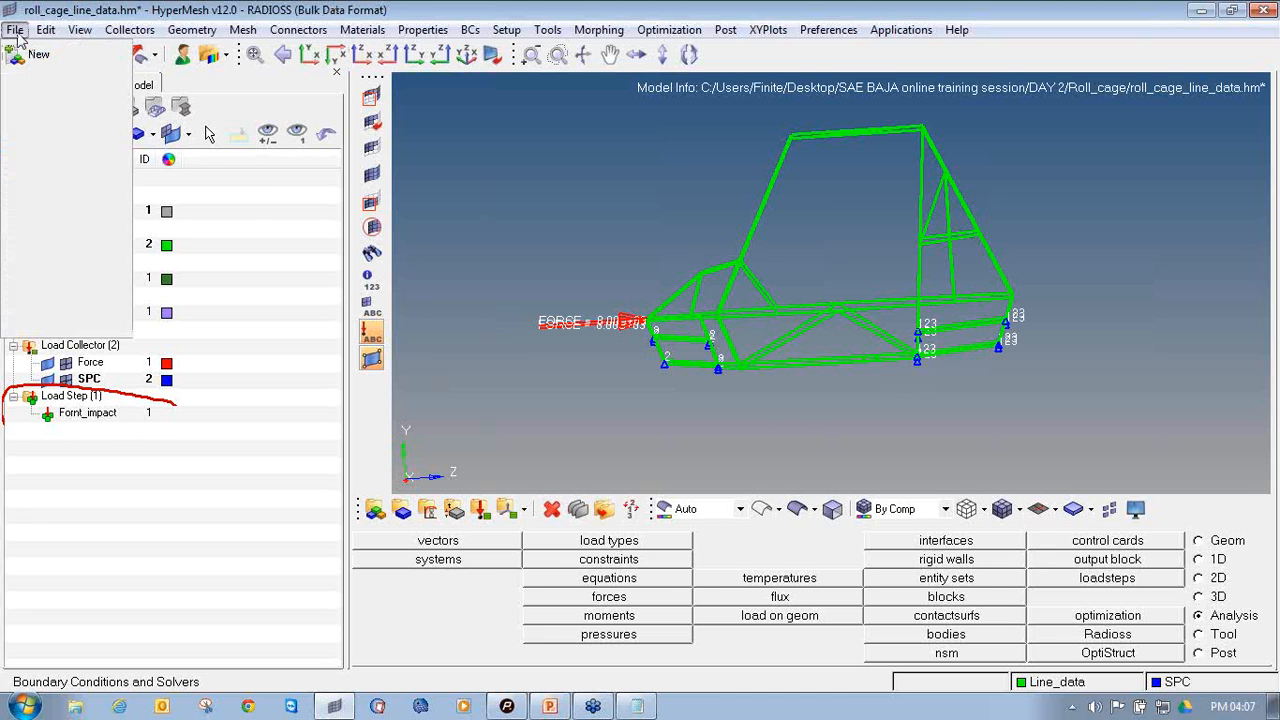
{"action": "left_click", "coordinate": [16, 32]}
{"action": "left_click", "coordinate": [8, 30]}
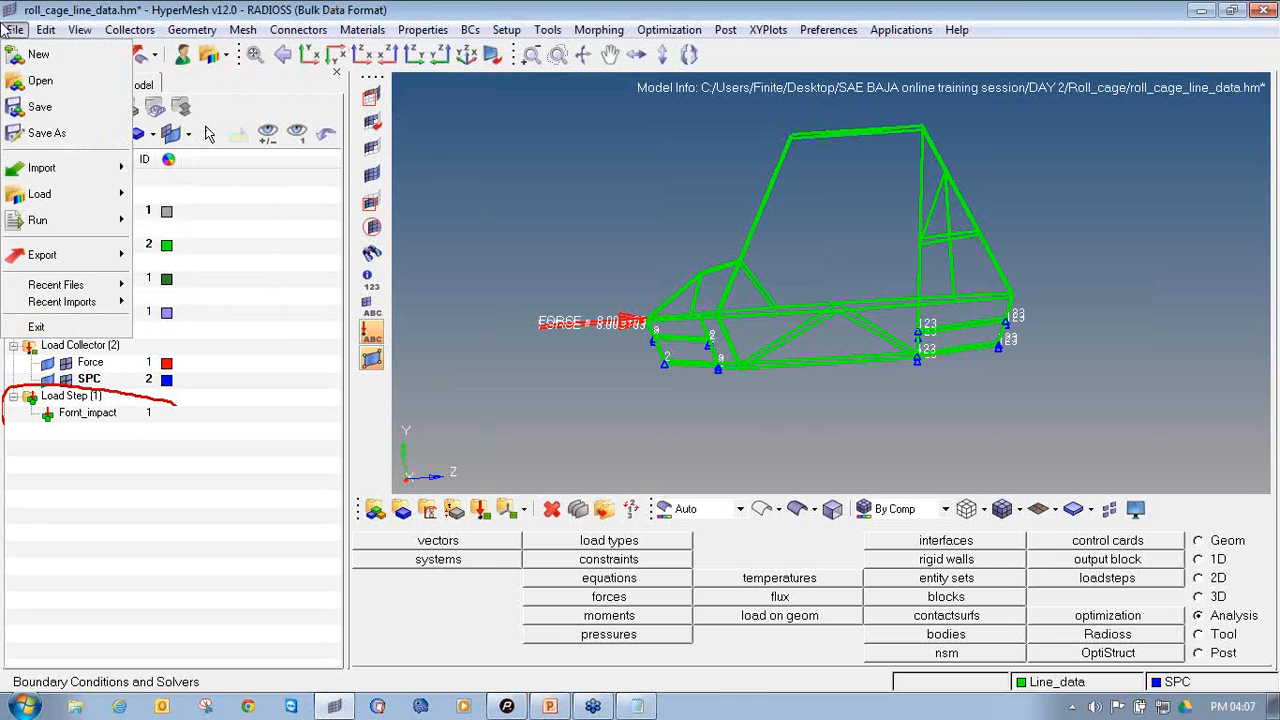
{"action": "left_click", "coordinate": [77, 133]}
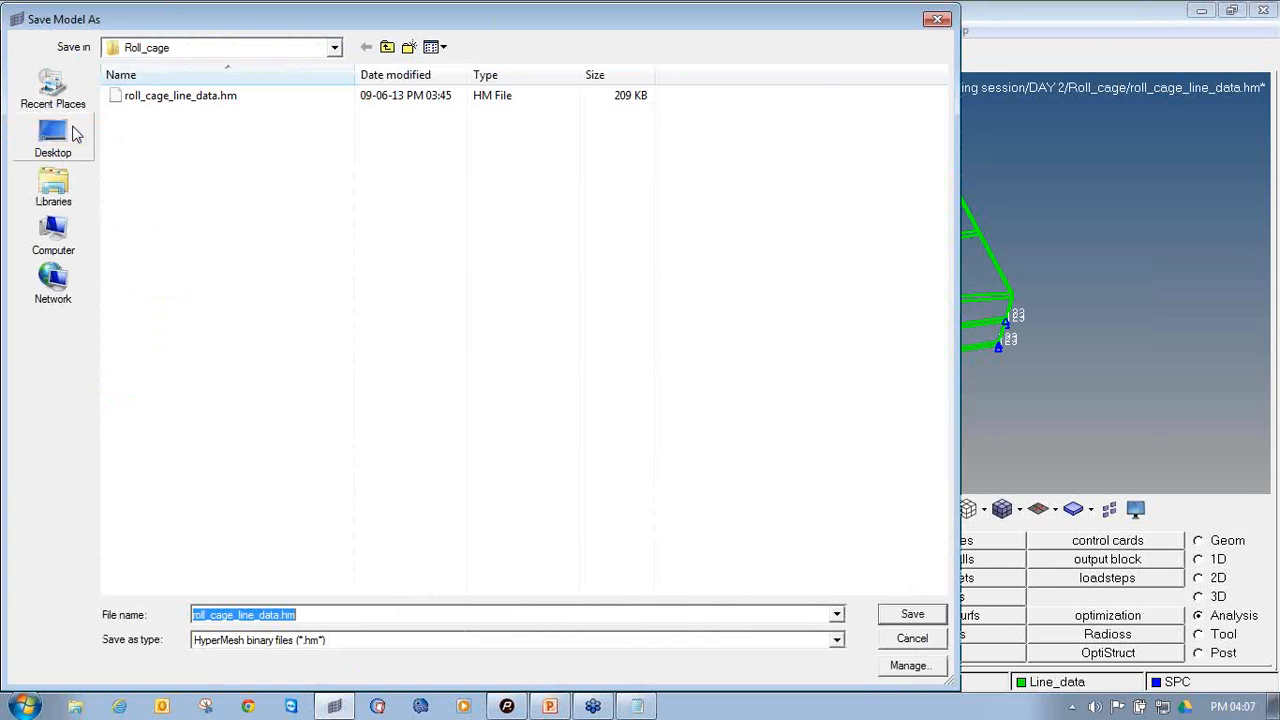
{"action": "left_click", "coordinate": [408, 48]}
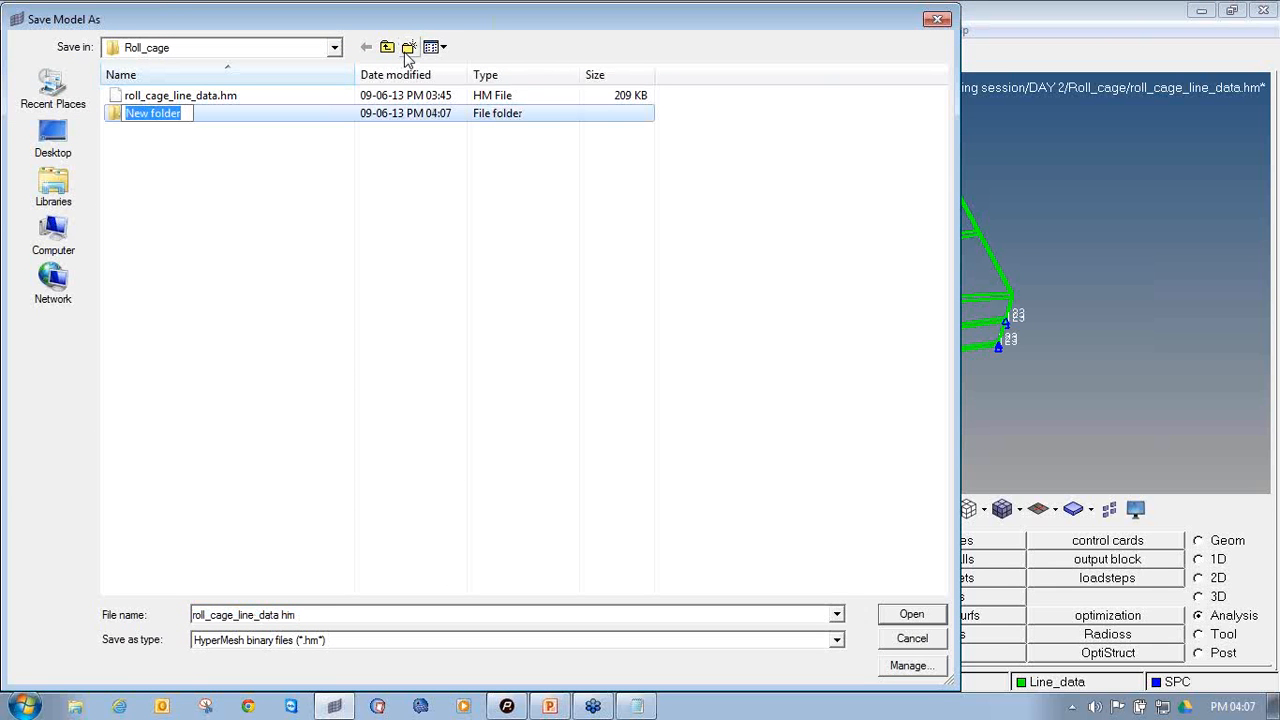
{"action": "type", "text": "Front"}
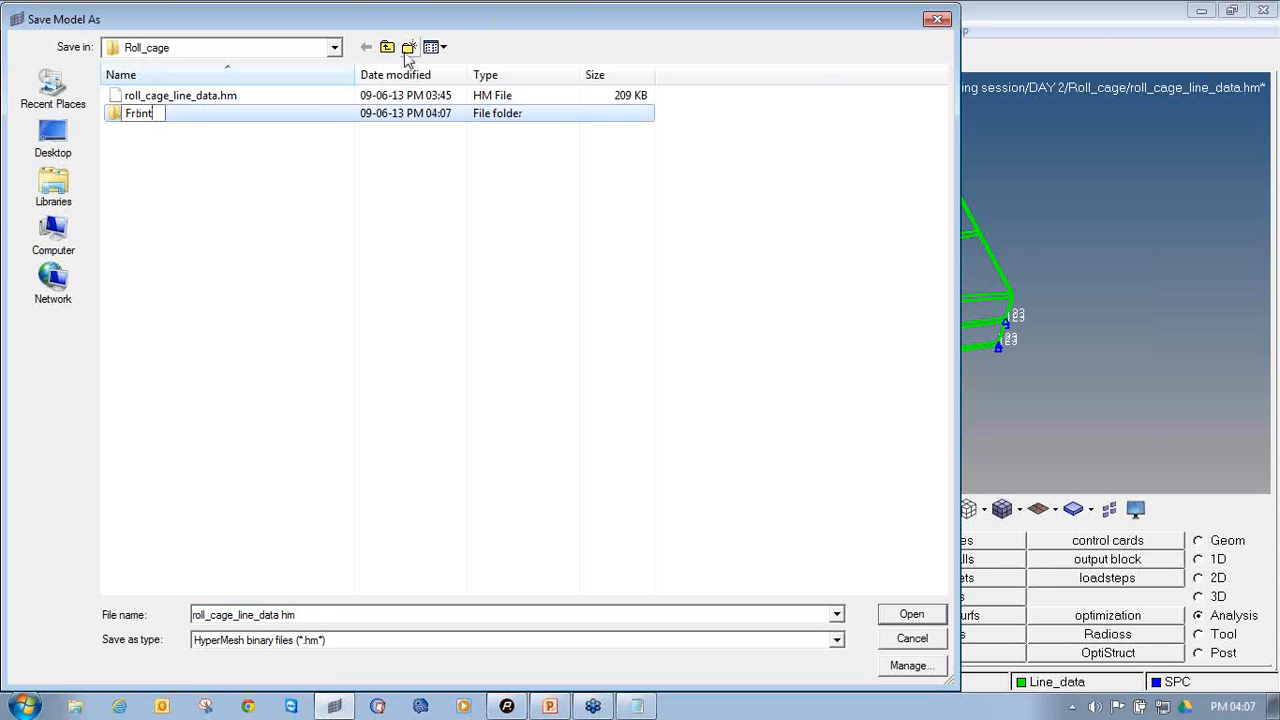
{"action": "type", "text": "_impact"}
{"action": "key", "text": "Return"}
{"action": "key", "text": "Return"}
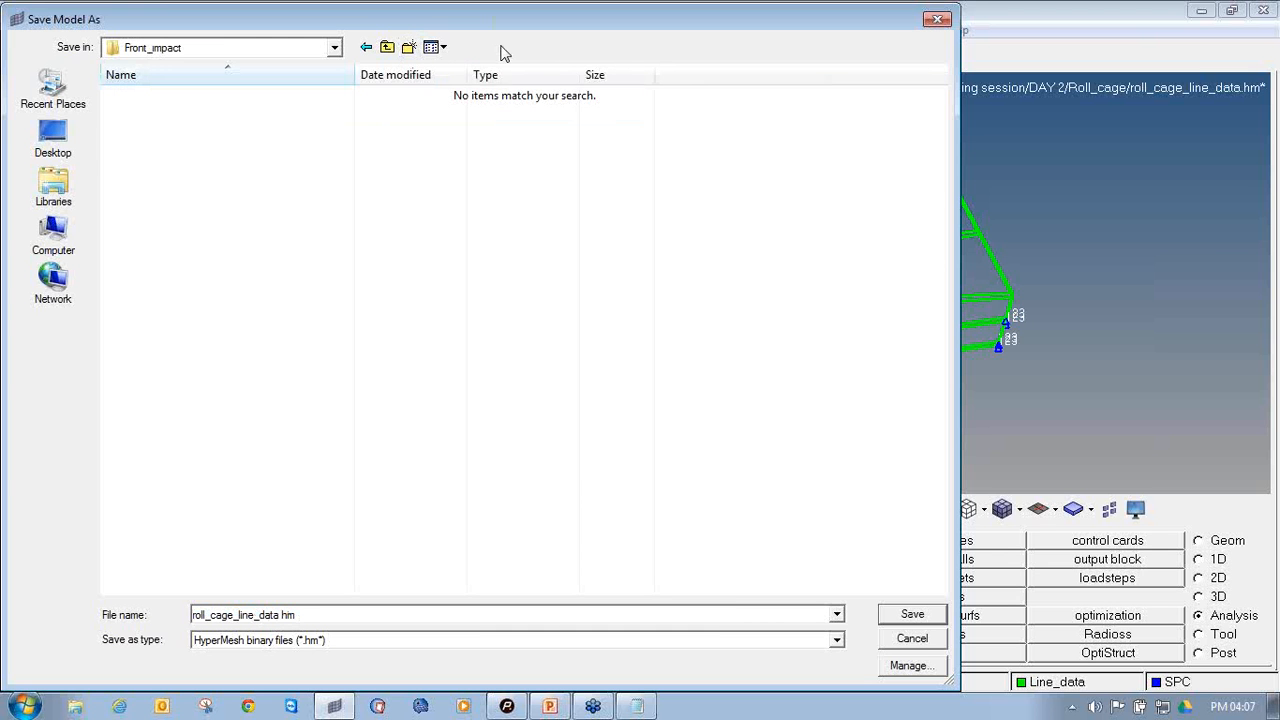
Save the model as Roll_cage_Front_impact.hm in the Front_impact folder
{"action": "double_click", "coordinate": [243, 615]}
{"action": "left_click", "coordinate": [240, 615]}
{"action": "left_click_drag", "start_coordinate": [280, 615], "coordinate": [192, 615]}
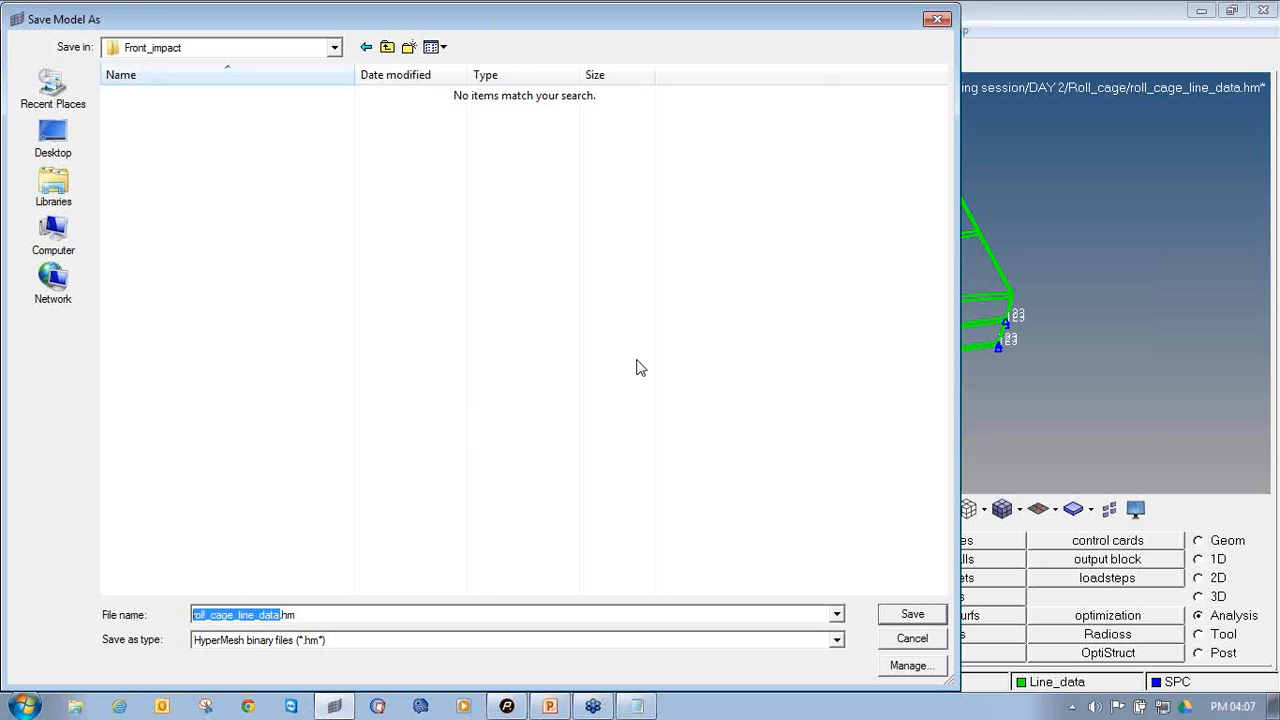
{"action": "type", "text": "Roll_ca"}
{"action": "type", "text": "ge_Fr"}
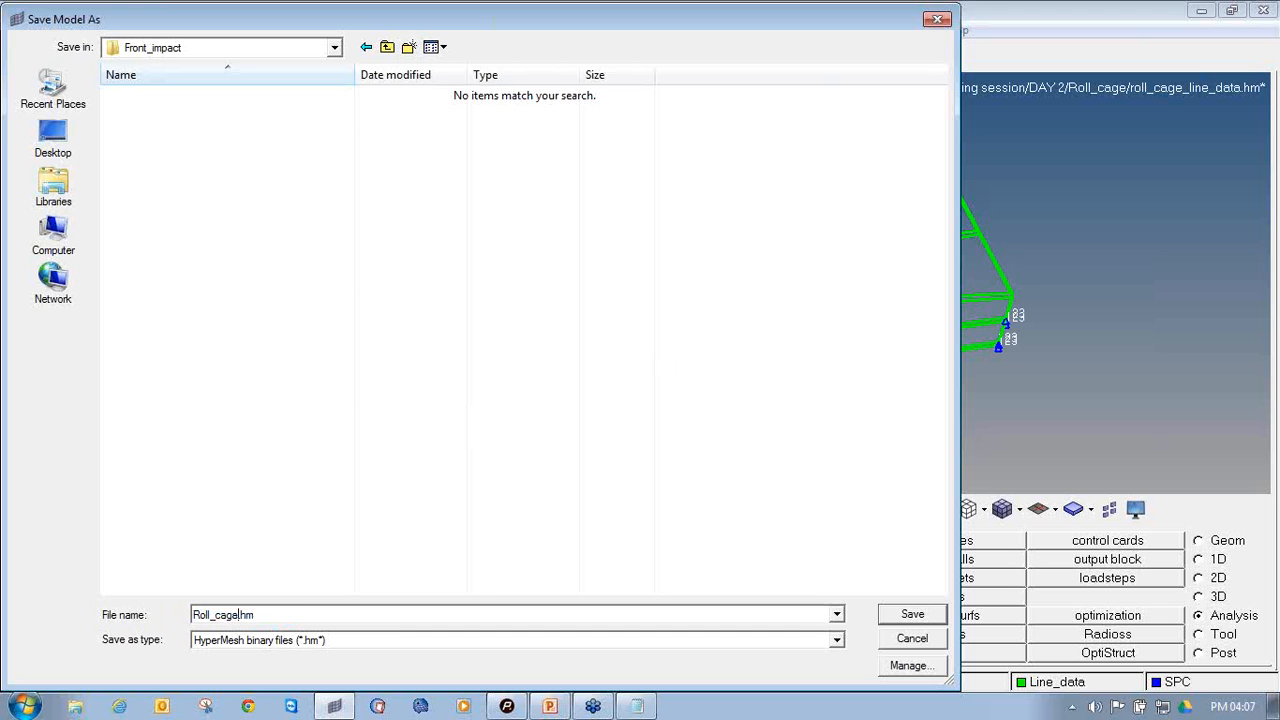
{"action": "type", "text": "pnt_impact"}
{"action": "key", "text": "Return"}
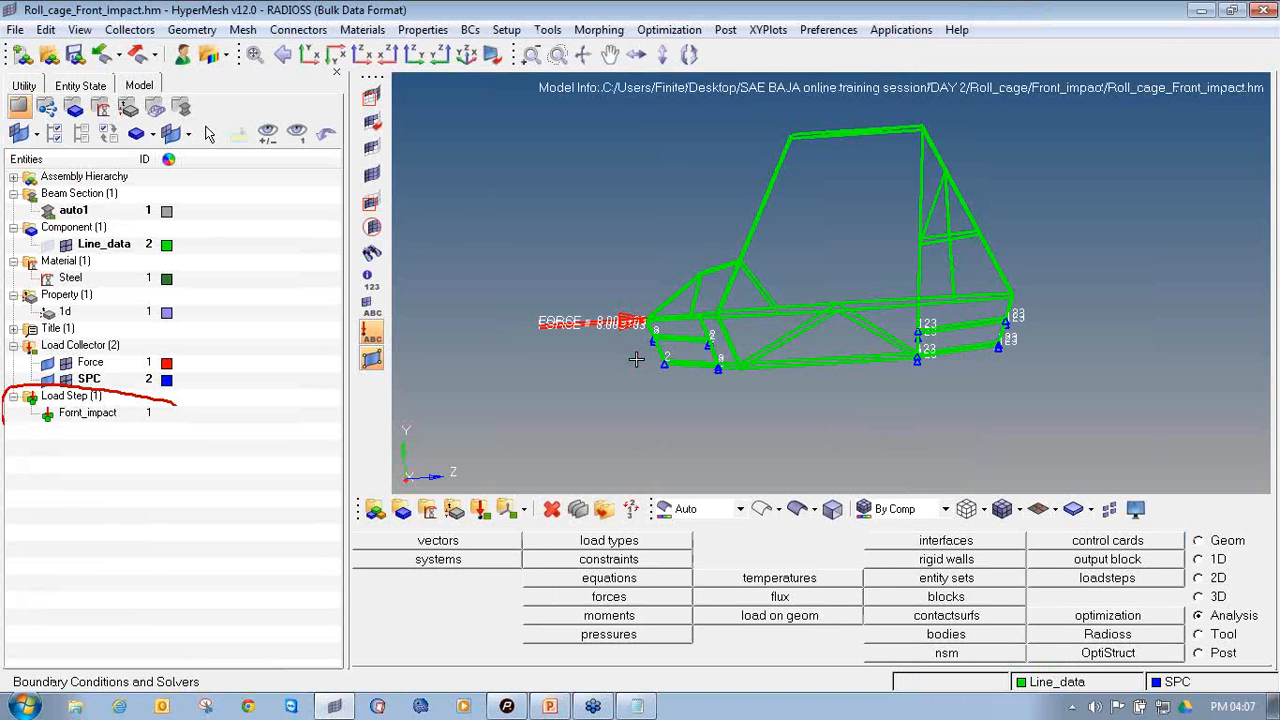
Set up the Radioss run with export options set to all and run options set to analysis
{"action": "mouse_move", "coordinate": [617, 355]}
{"action": "left_mouse_down", "text": "ctrl"}
{"action": "mouse_move", "coordinate": [726, 340]}
{"action": "mouse_move", "coordinate": [716, 360]}
{"action": "left_mouse_up", "text": "ctrl"}
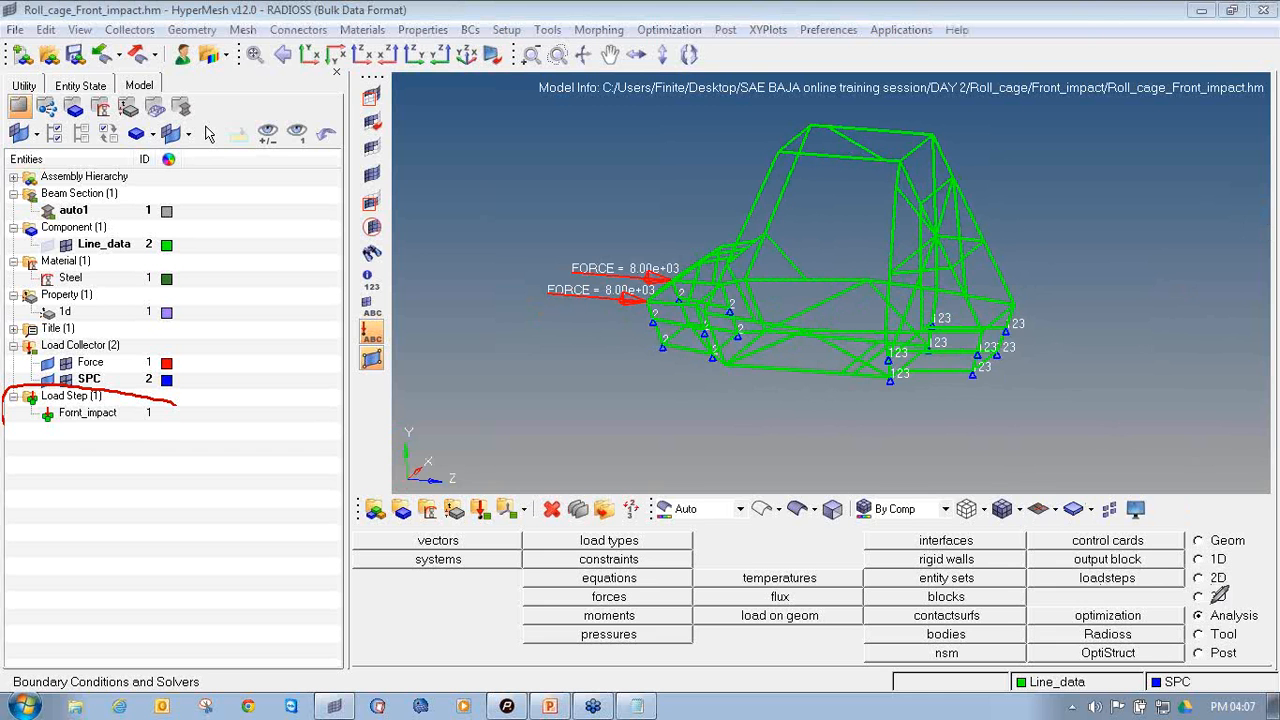
{"action": "mouse_move", "coordinate": [1218, 600]}
{"action": "left_mouse_down"}
{"action": "mouse_move", "coordinate": [1190, 610]}
{"action": "mouse_move", "coordinate": [1272, 605]}
{"action": "left_mouse_up"}
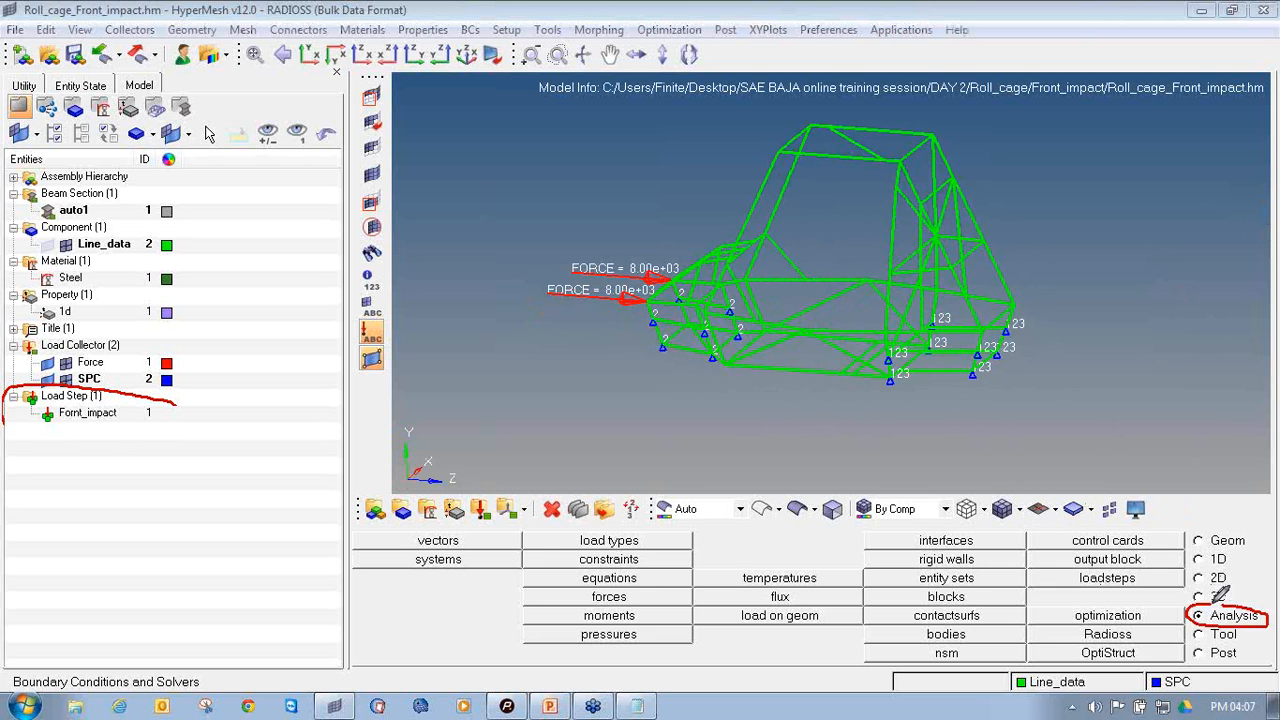
{"action": "mouse_move", "coordinate": [1140, 628]}
{"action": "left_mouse_down"}
{"action": "mouse_move", "coordinate": [1082, 627]}
{"action": "mouse_move", "coordinate": [1084, 645]}
{"action": "mouse_move", "coordinate": [1145, 645]}
{"action": "mouse_move", "coordinate": [1100, 626]}
{"action": "left_mouse_up"}
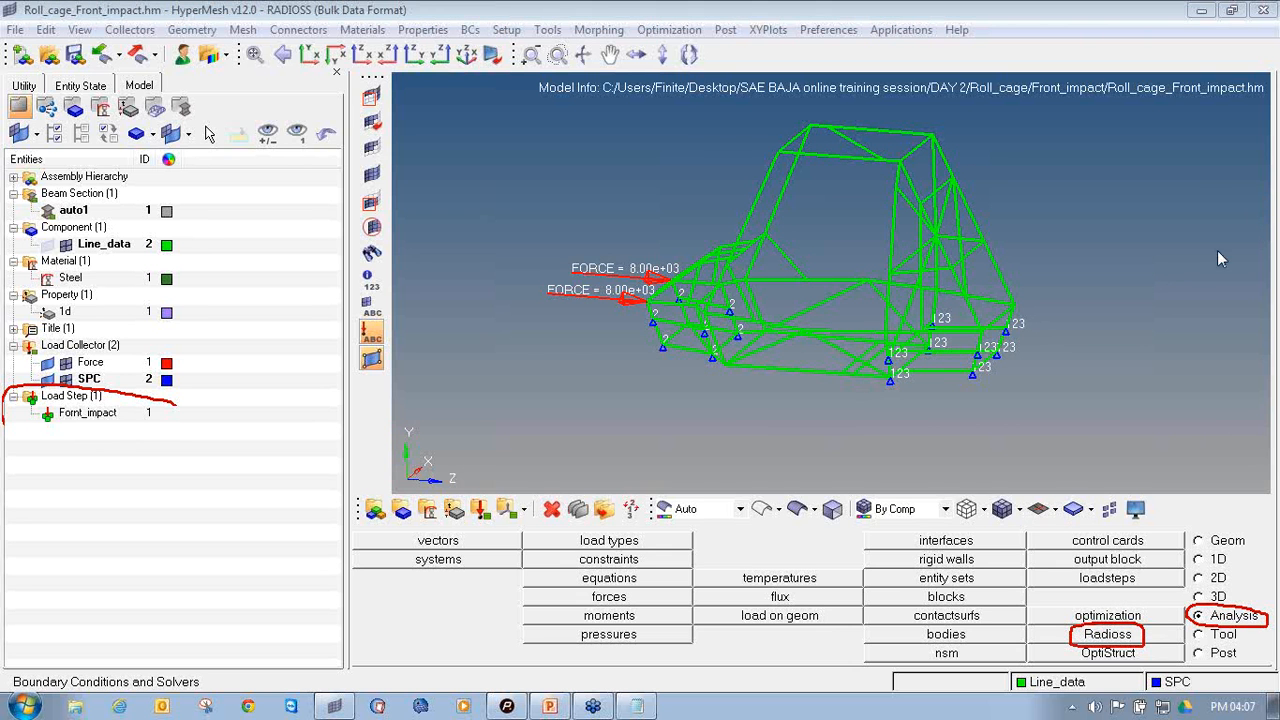
{"action": "left_click", "coordinate": [1090, 638]}
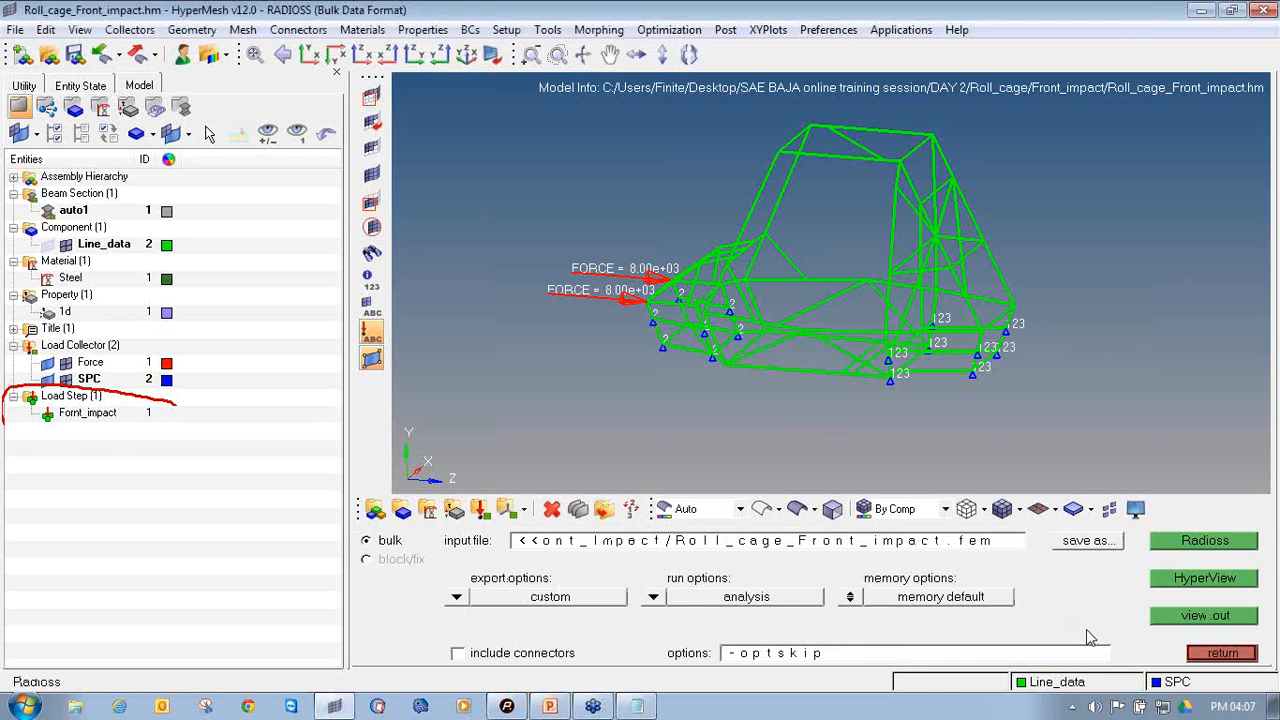
{"action": "left_click", "coordinate": [456, 598]}
{"action": "left_click", "coordinate": [495, 598]}
{"action": "left_click", "coordinate": [662, 604]}
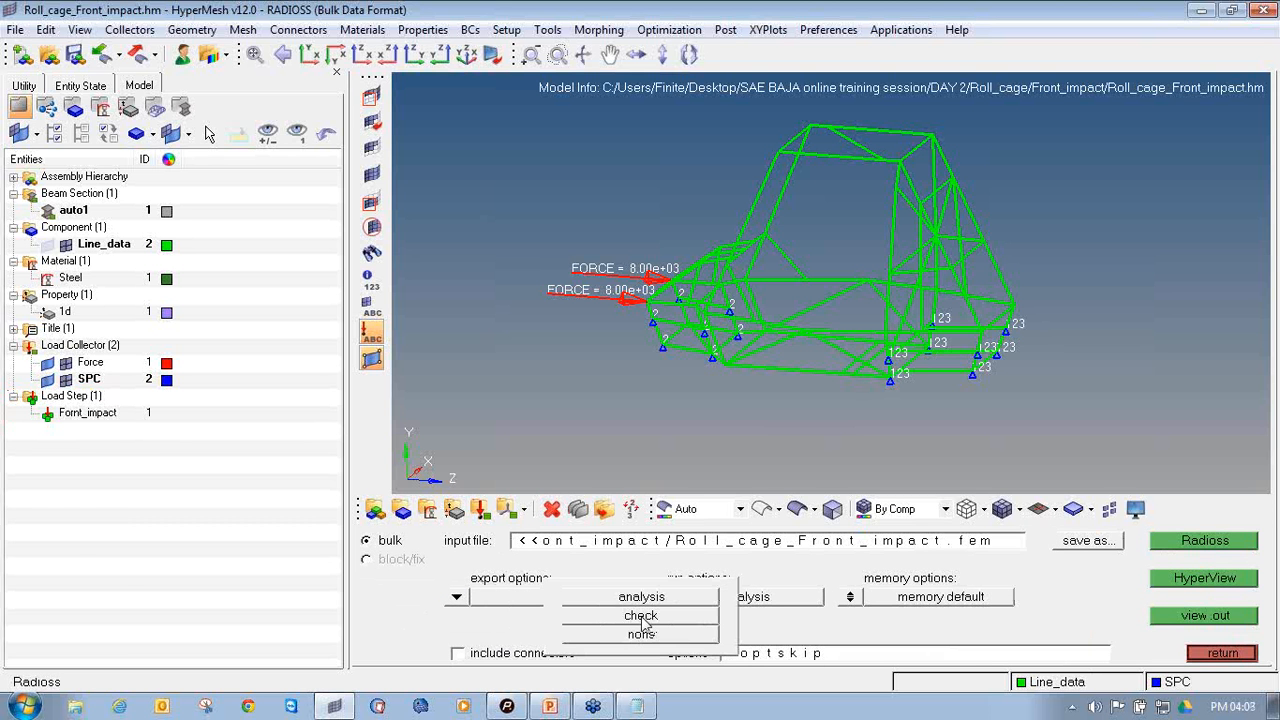
{"action": "left_click", "coordinate": [655, 600]}
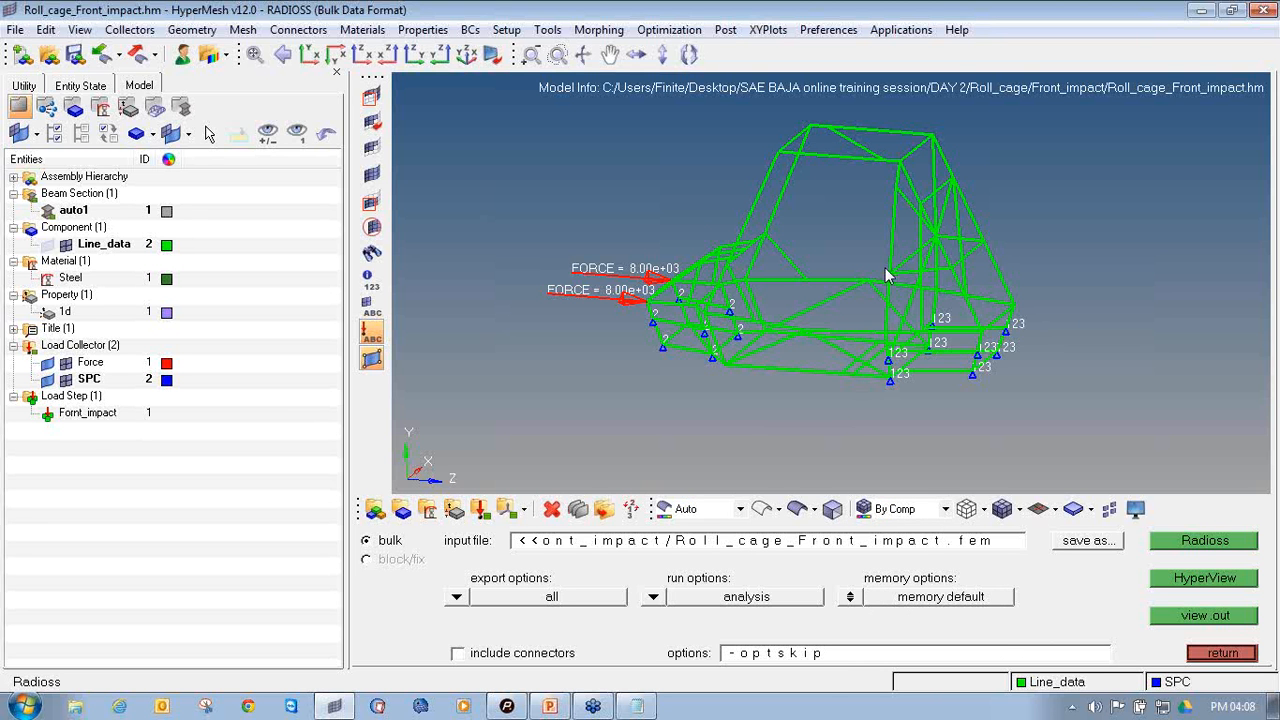
Save the solver input file as Roll_cage_Front_impact.fem in the Front_impact folder and run the Radioss analysis
{"action": "left_click", "coordinate": [1066, 548]}
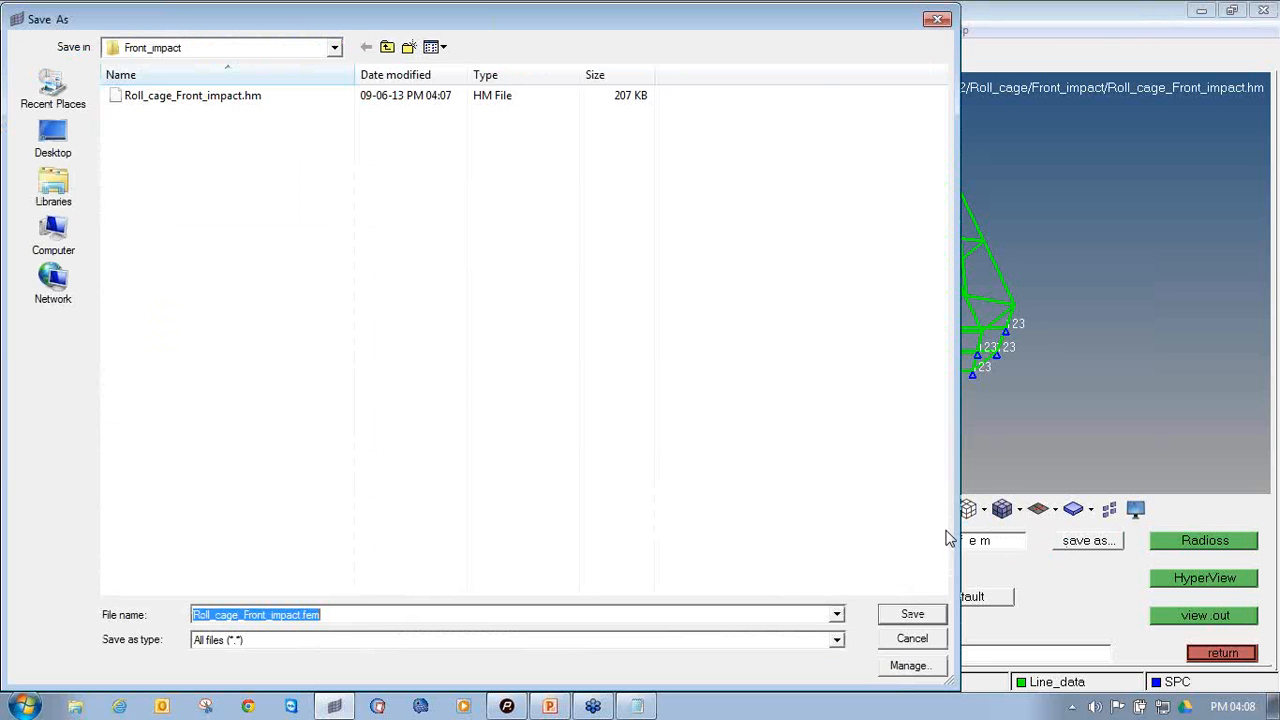
{"action": "left_click", "coordinate": [899, 616]}
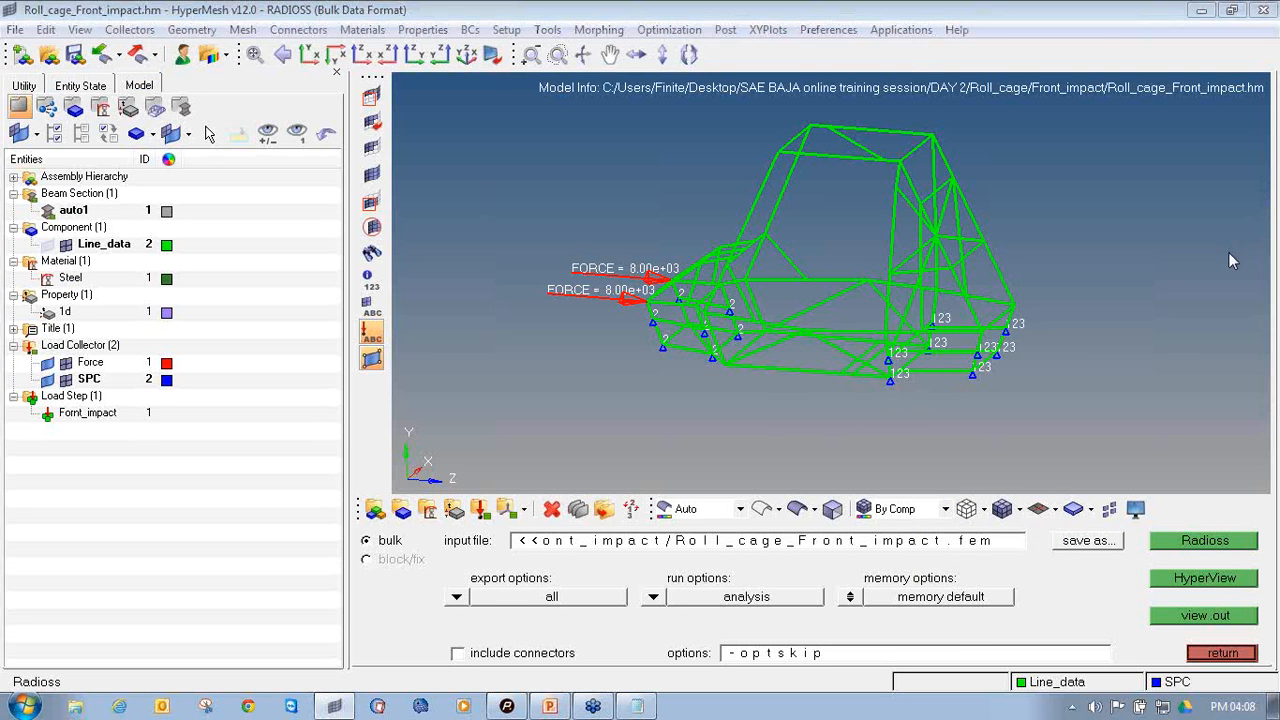
{"action": "mouse_move", "coordinate": [1168, 520]}
{"action": "left_mouse_down"}
{"action": "mouse_move", "coordinate": [1225, 553]}
{"action": "mouse_move", "coordinate": [1268, 516]}
{"action": "mouse_move", "coordinate": [1172, 520]}
{"action": "left_mouse_up"}
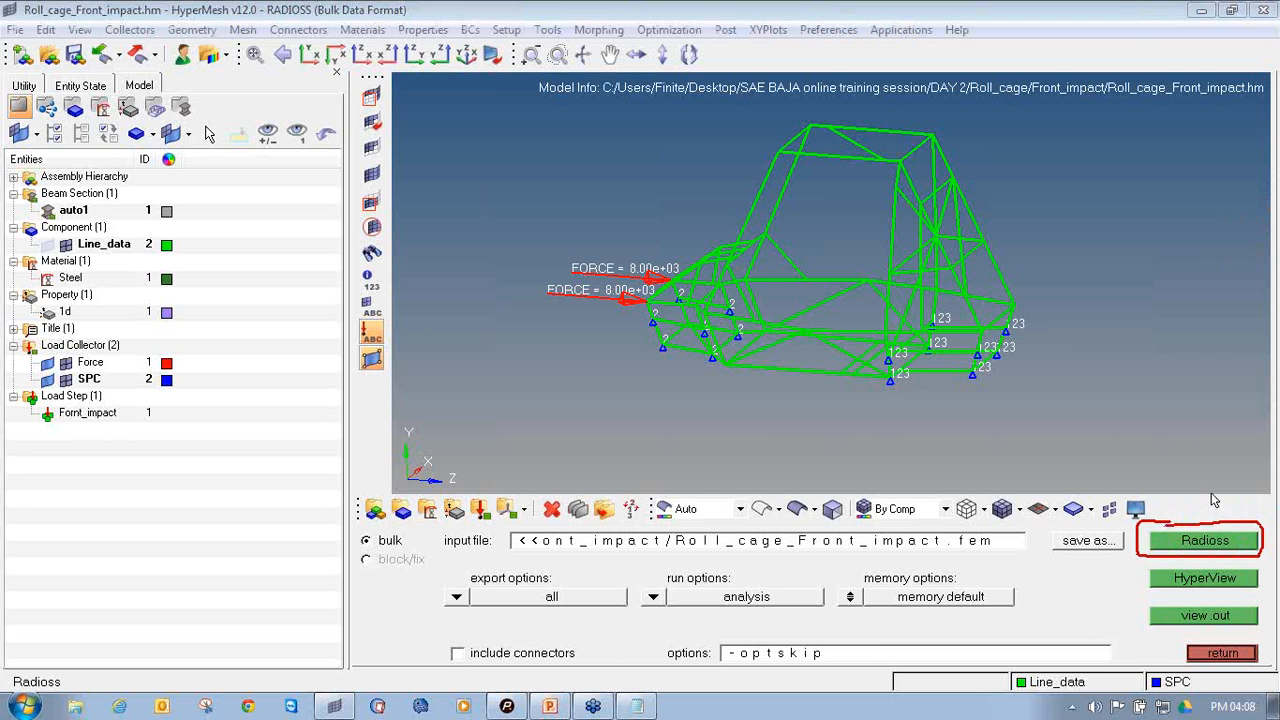
{"action": "left_click", "coordinate": [1210, 540]}
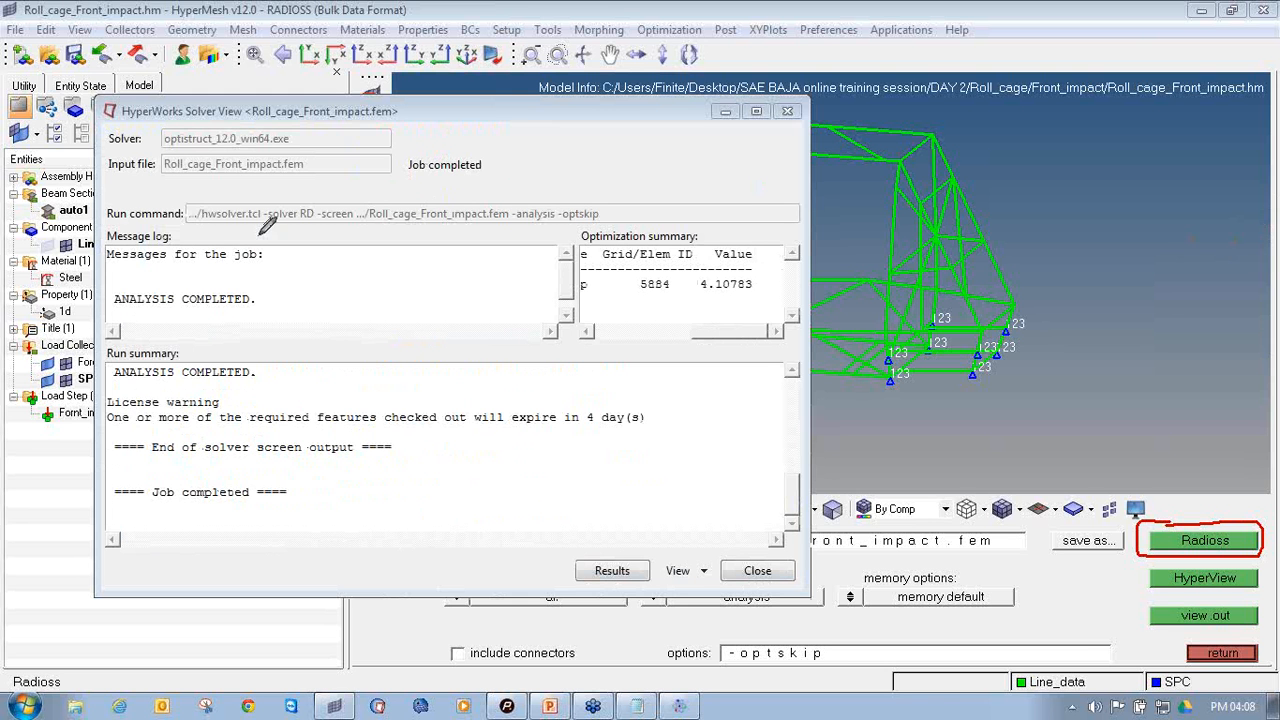
Load the run's results into HyperView, dismissing the message log and maximizing the results window
{"action": "mouse_move", "coordinate": [118, 287]}
{"action": "left_mouse_down"}
{"action": "mouse_move", "coordinate": [108, 300]}
{"action": "mouse_move", "coordinate": [226, 315]}
{"action": "mouse_move", "coordinate": [248, 292]}
{"action": "mouse_move", "coordinate": [117, 284]}
{"action": "left_mouse_up"}
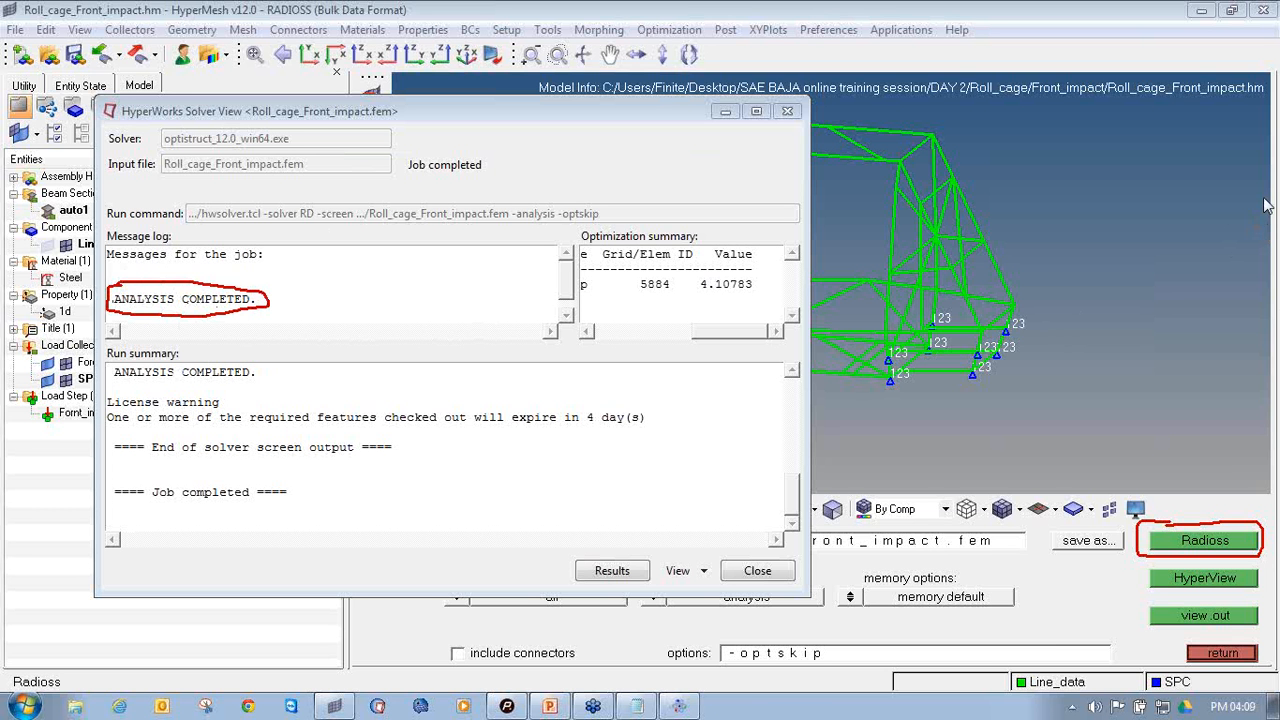
{"action": "mouse_move", "coordinate": [628, 524]}
{"action": "left_mouse_down"}
{"action": "mouse_move", "coordinate": [548, 570]}
{"action": "mouse_move", "coordinate": [645, 578]}
{"action": "mouse_move", "coordinate": [625, 525]}
{"action": "left_mouse_up"}
{"action": "left_click", "coordinate": [612, 572]}
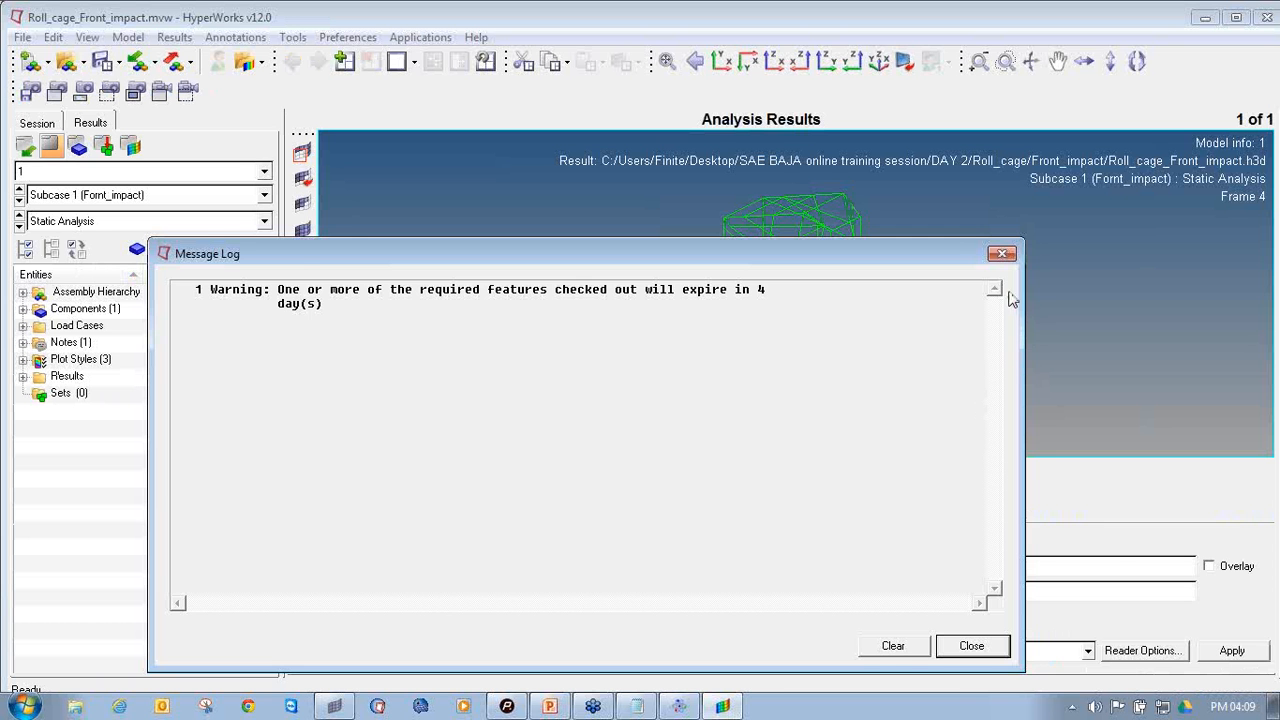
{"action": "left_click", "coordinate": [1001, 253]}
{"action": "left_click_drag", "start_coordinate": [866, 230], "coordinate": [950, 130], "text": "ctrl"}
{"action": "double_click", "coordinate": [949, 20]}
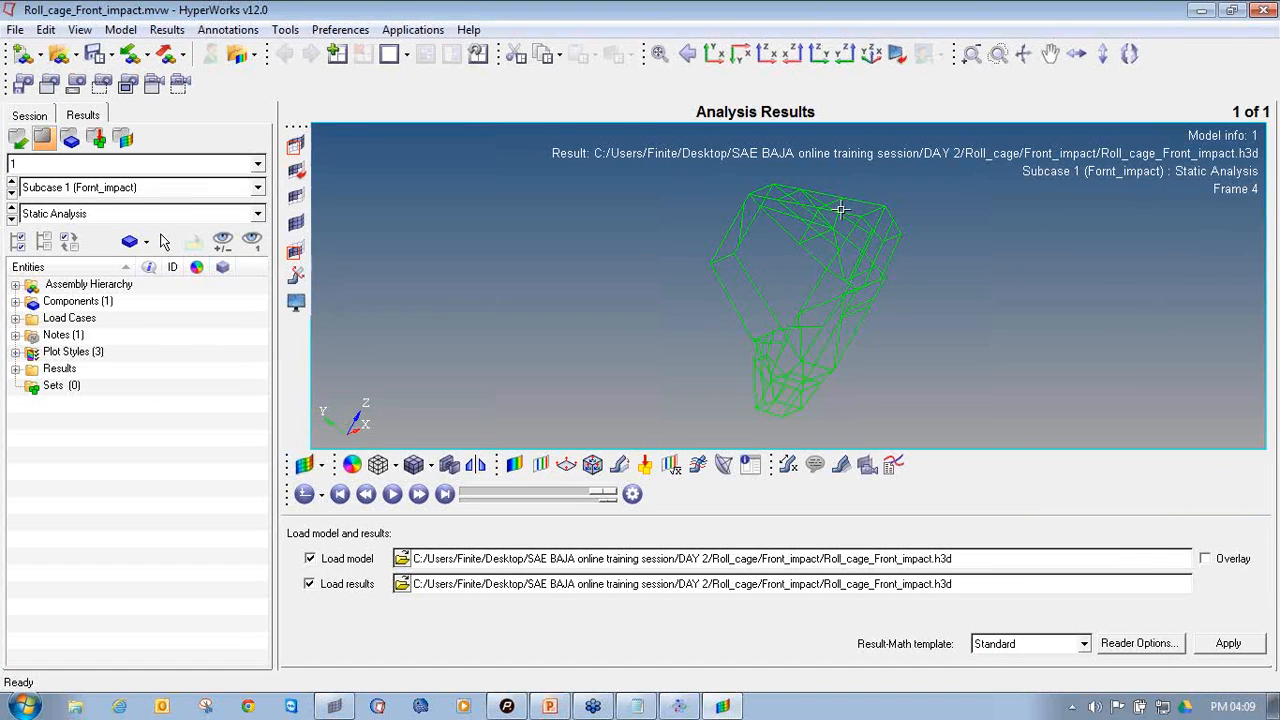
Plot a contour of the displacement magnitude on the roll cage
{"action": "left_click_drag", "start_coordinate": [840, 209], "coordinate": [719, 330], "text": "ctrl"}
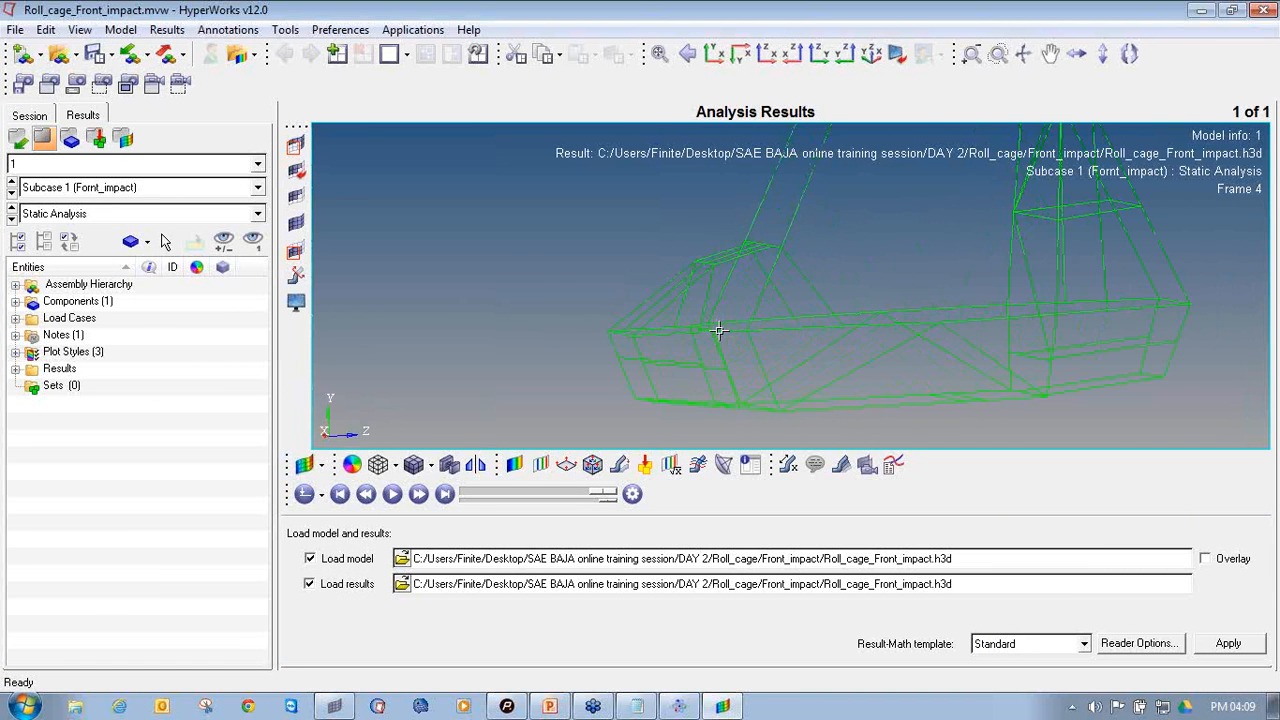
{"action": "right_click_drag", "start_coordinate": [719, 330], "coordinate": [574, 336], "text": "ctrl"}
{"action": "scroll", "coordinate": [574, 336], "scroll_direction": "down", "scroll_amount": 3, "text": "ctrl"}
{"action": "right_click_drag", "start_coordinate": [694, 307], "coordinate": [696, 325], "text": "ctrl"}
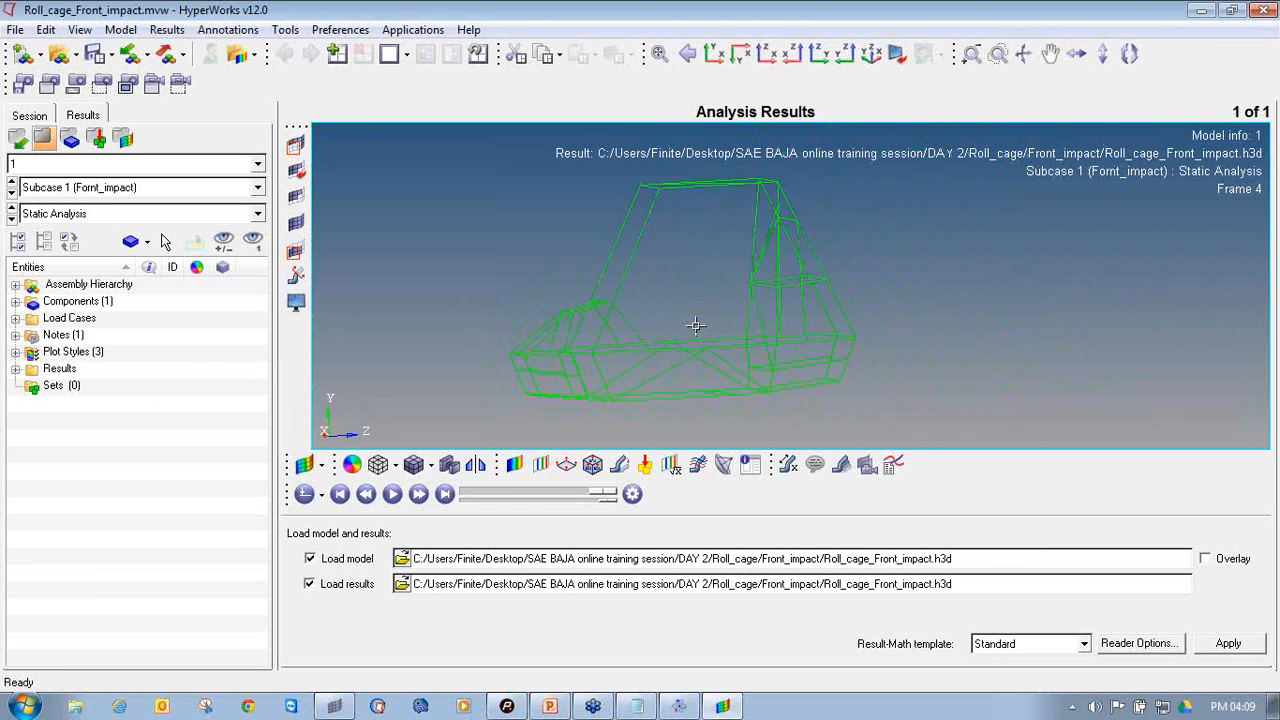
{"action": "mouse_move", "coordinate": [696, 325]}
{"action": "left_mouse_down", "text": "ctrl"}
{"action": "mouse_move", "coordinate": [740, 326]}
{"action": "mouse_move", "coordinate": [629, 329]}
{"action": "mouse_move", "coordinate": [832, 341]}
{"action": "left_mouse_up", "text": "ctrl"}
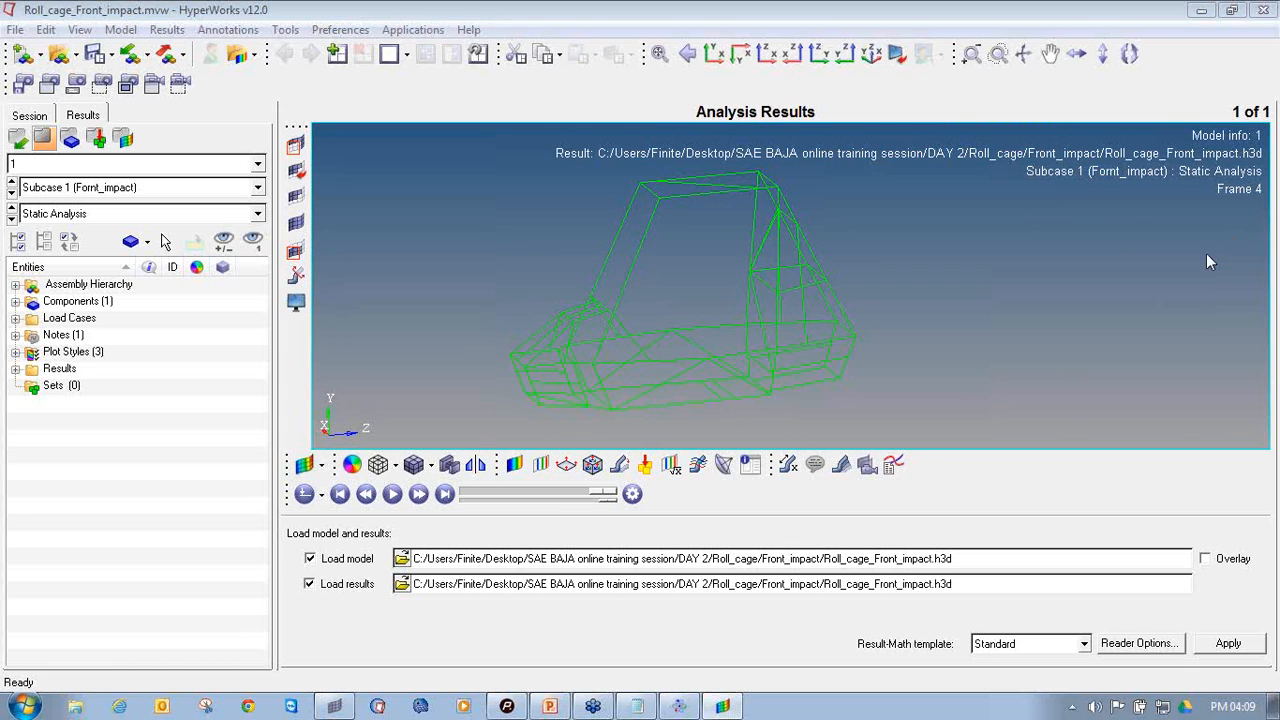
{"action": "mouse_move", "coordinate": [498, 457]}
{"action": "left_mouse_down"}
{"action": "mouse_move", "coordinate": [511, 479]}
{"action": "mouse_move", "coordinate": [529, 463]}
{"action": "mouse_move", "coordinate": [513, 450]}
{"action": "left_mouse_up"}
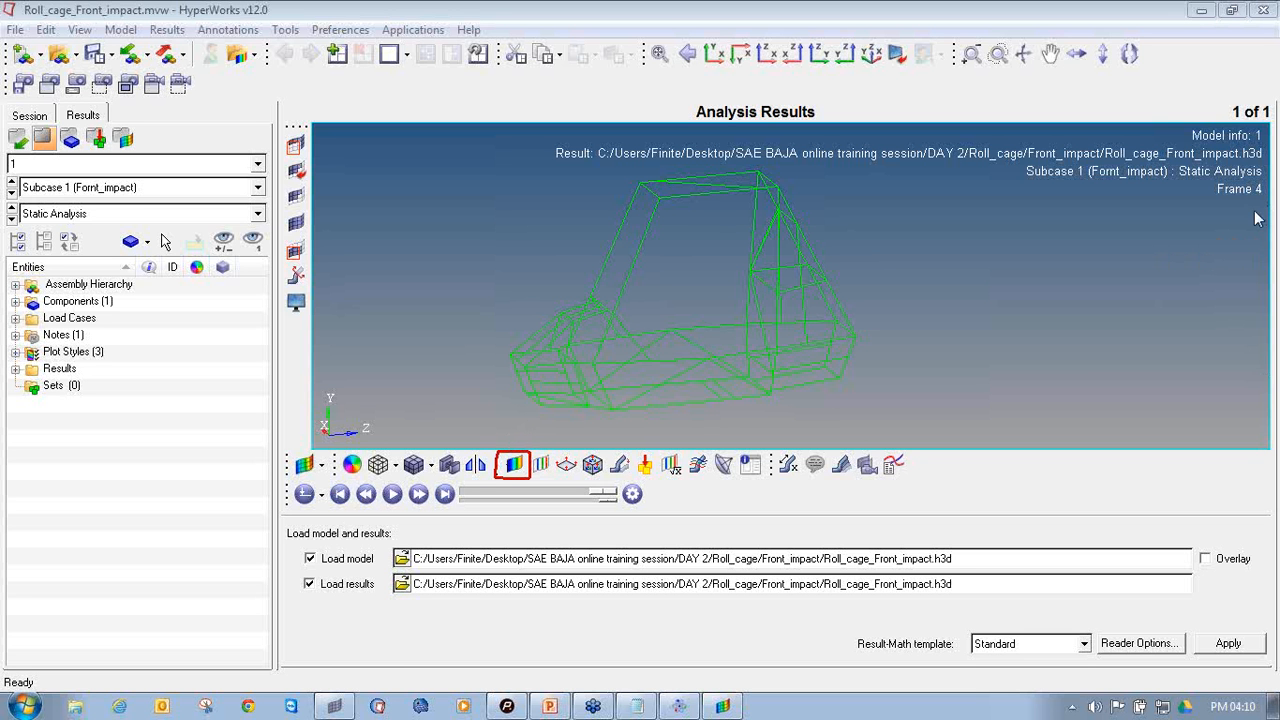
{"action": "left_click", "coordinate": [515, 468]}
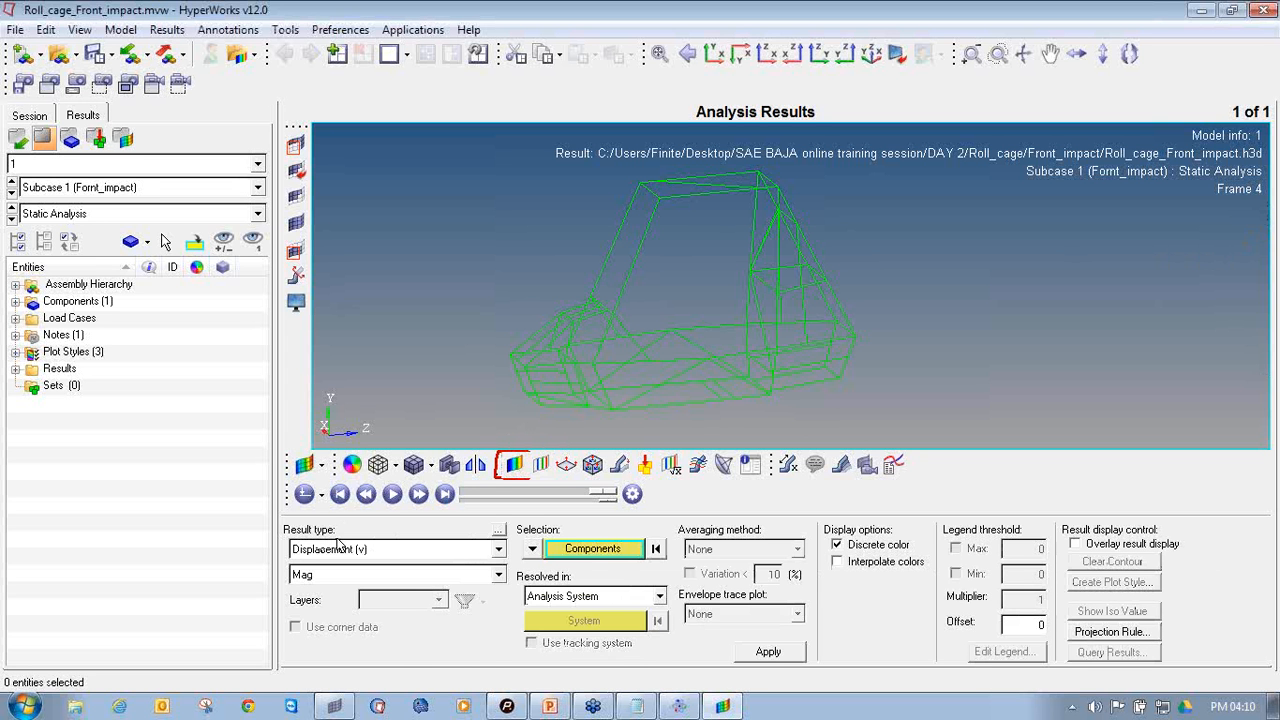
{"action": "left_click", "coordinate": [768, 652]}
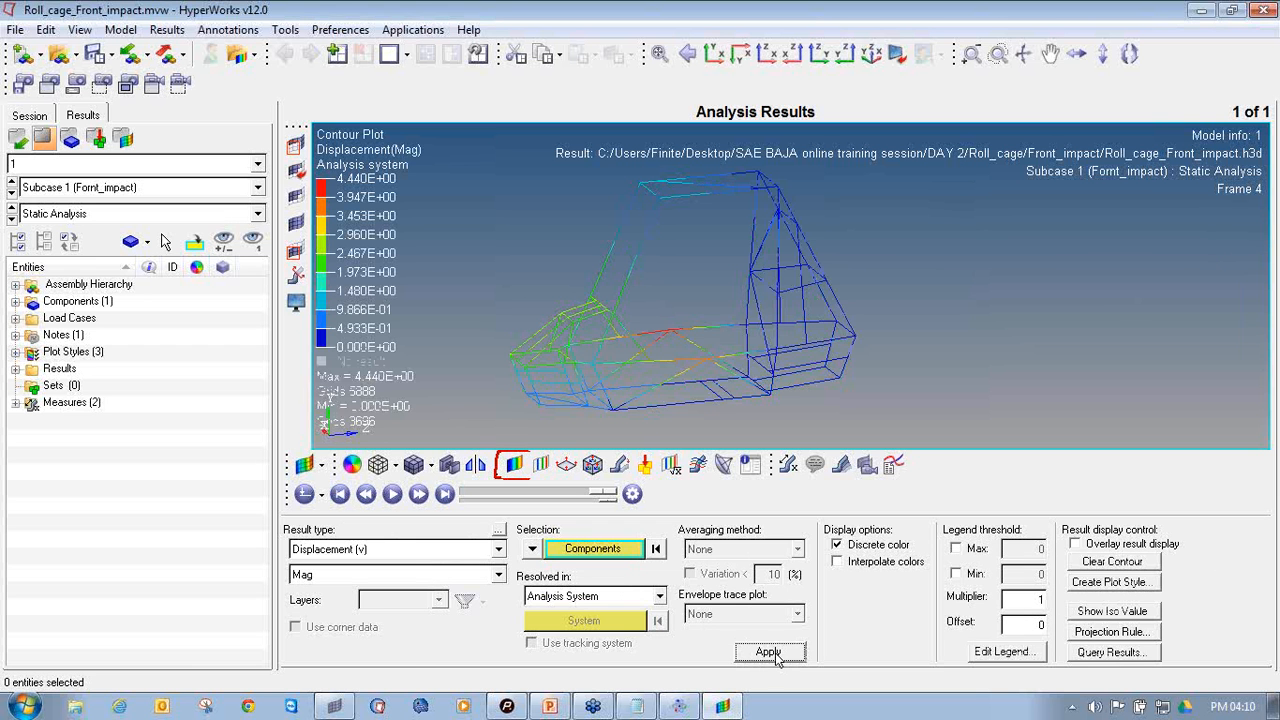
Display the Static MinMax Result measure on the displacement contour, with only the Max label shown
{"action": "mouse_move", "coordinate": [739, 285]}
{"action": "left_mouse_down", "text": "ctrl"}
{"action": "mouse_move", "coordinate": [694, 274]}
{"action": "mouse_move", "coordinate": [794, 300]}
{"action": "left_mouse_up", "text": "ctrl"}
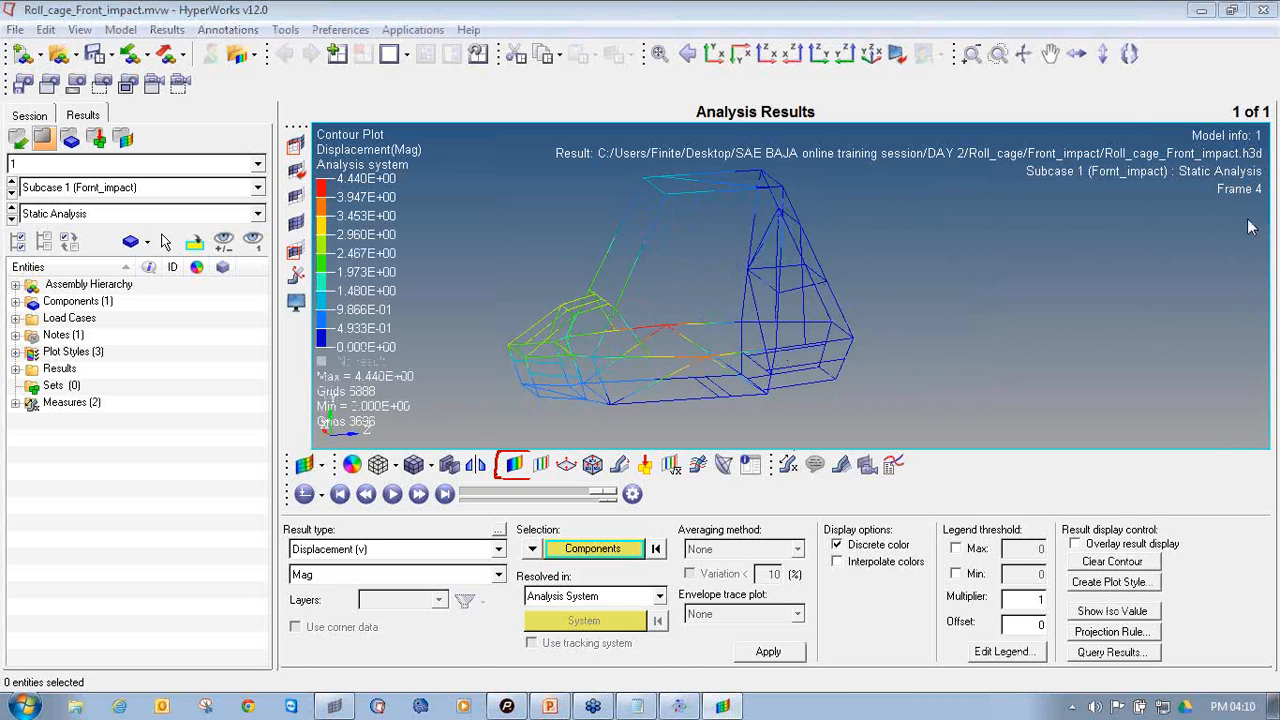
{"action": "mouse_move", "coordinate": [798, 447]}
{"action": "left_mouse_down"}
{"action": "mouse_move", "coordinate": [771, 460]}
{"action": "mouse_move", "coordinate": [800, 482]}
{"action": "mouse_move", "coordinate": [802, 449]}
{"action": "left_mouse_up"}
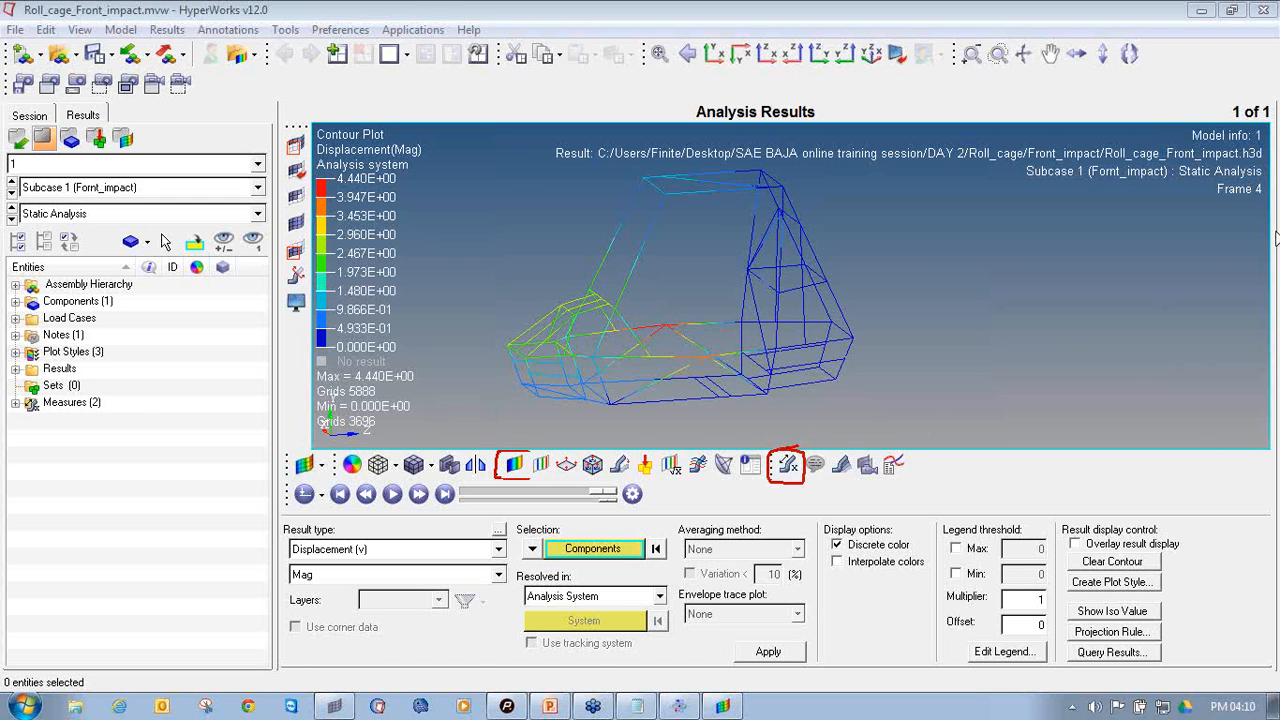
{"action": "left_click", "coordinate": [787, 464]}
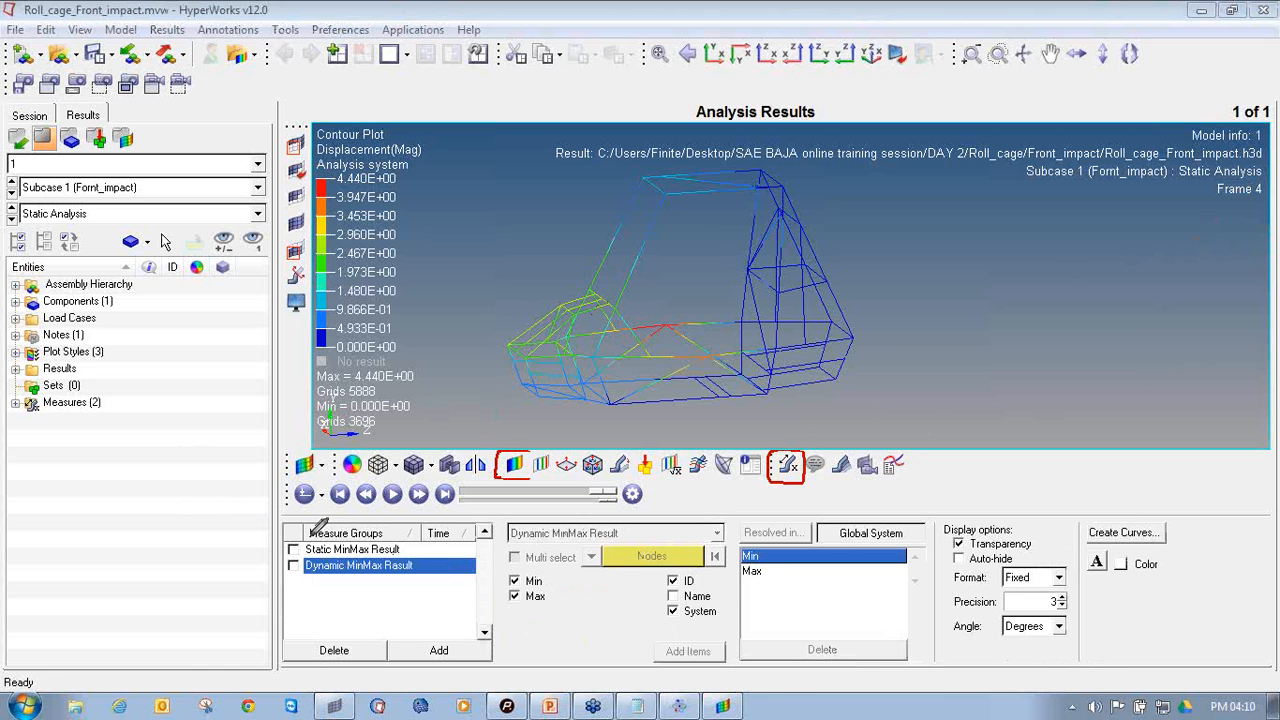
{"action": "mouse_move", "coordinate": [290, 541]}
{"action": "left_mouse_down"}
{"action": "mouse_move", "coordinate": [302, 558]}
{"action": "mouse_move", "coordinate": [410, 548]}
{"action": "mouse_move", "coordinate": [340, 518]}
{"action": "mouse_move", "coordinate": [310, 535]}
{"action": "left_mouse_up"}
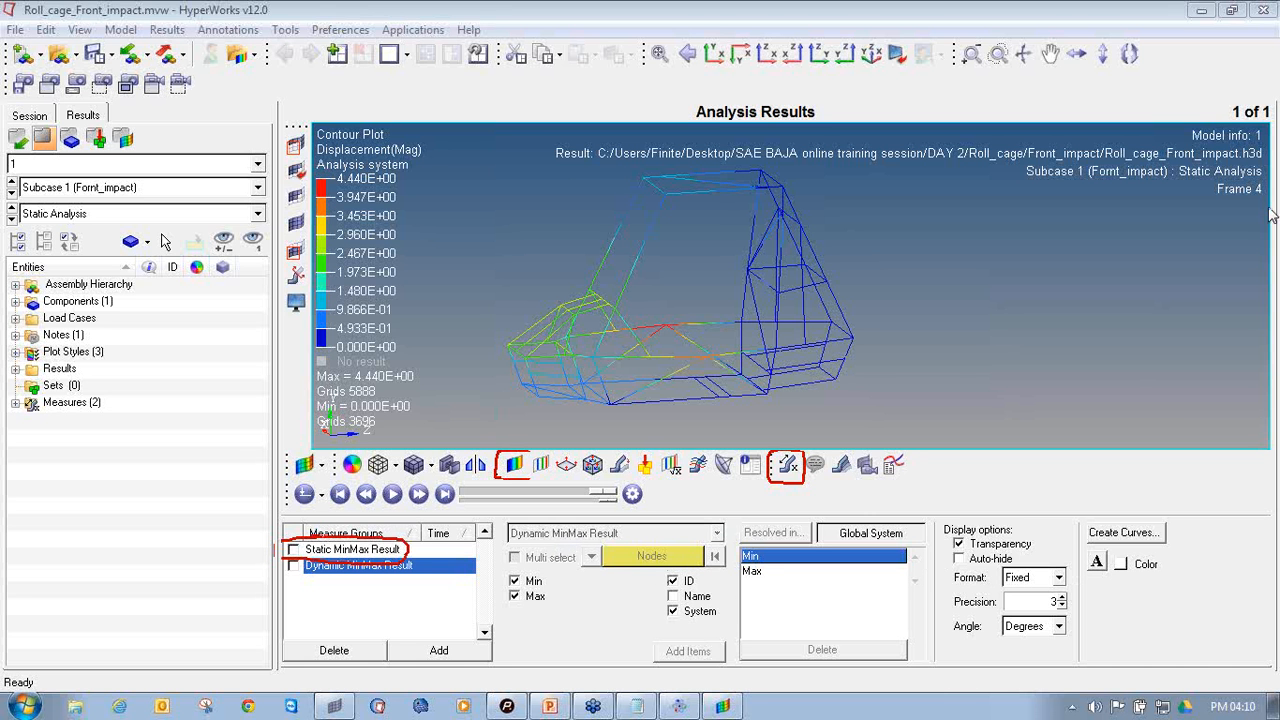
{"action": "left_click", "coordinate": [293, 549]}
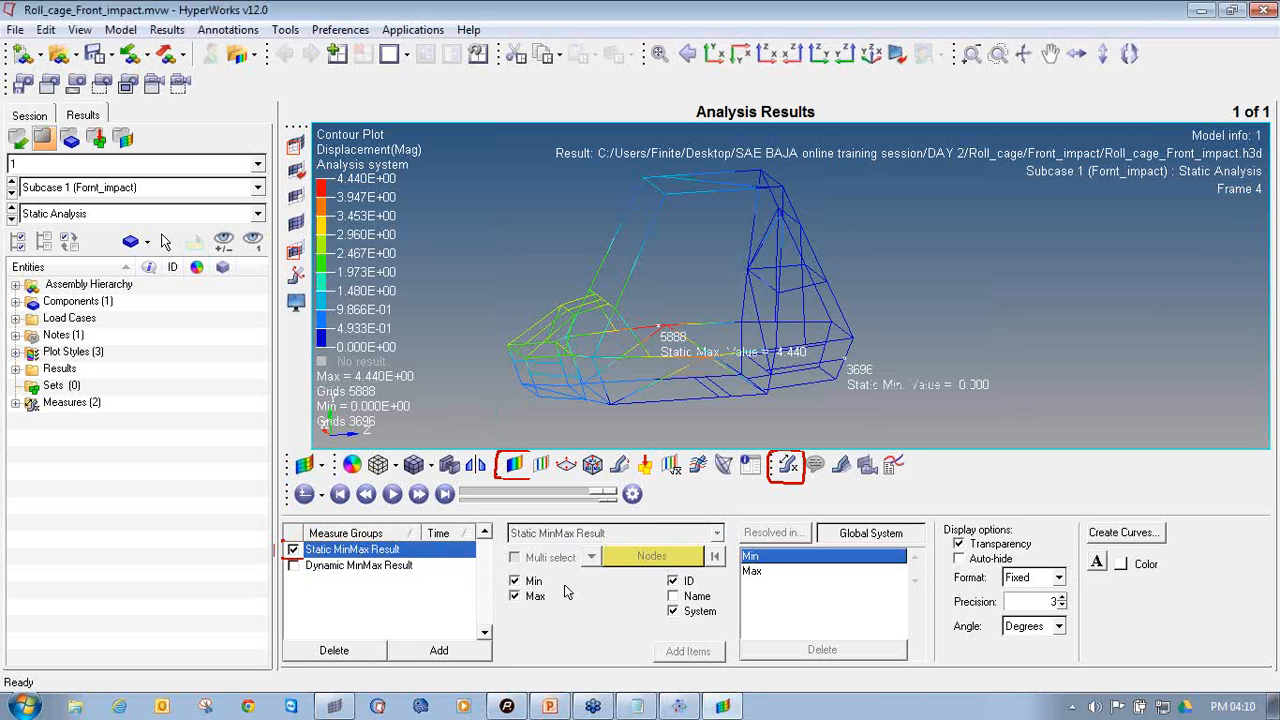
{"action": "left_click", "coordinate": [528, 585]}
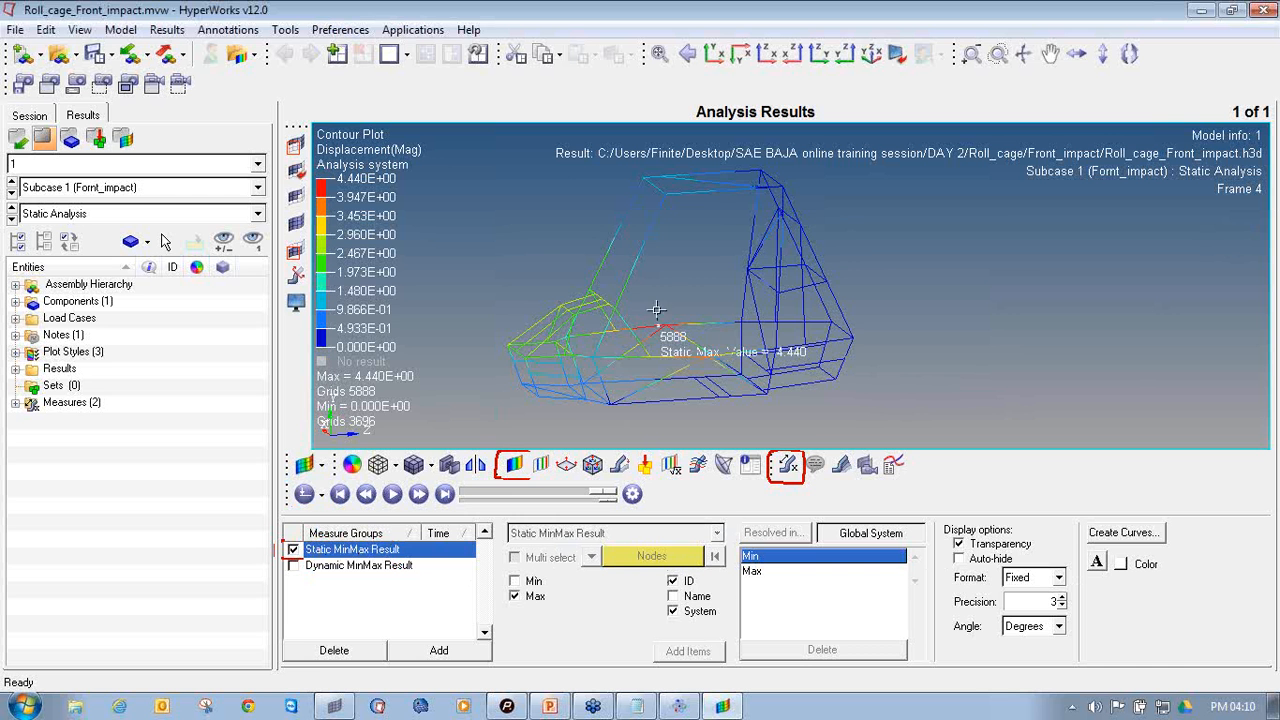
{"action": "mouse_move", "coordinate": [660, 310]}
{"action": "left_mouse_down", "text": "ctrl"}
{"action": "mouse_move", "coordinate": [680, 337]}
{"action": "mouse_move", "coordinate": [641, 320]}
{"action": "mouse_move", "coordinate": [663, 317]}
{"action": "left_mouse_up", "text": "ctrl"}
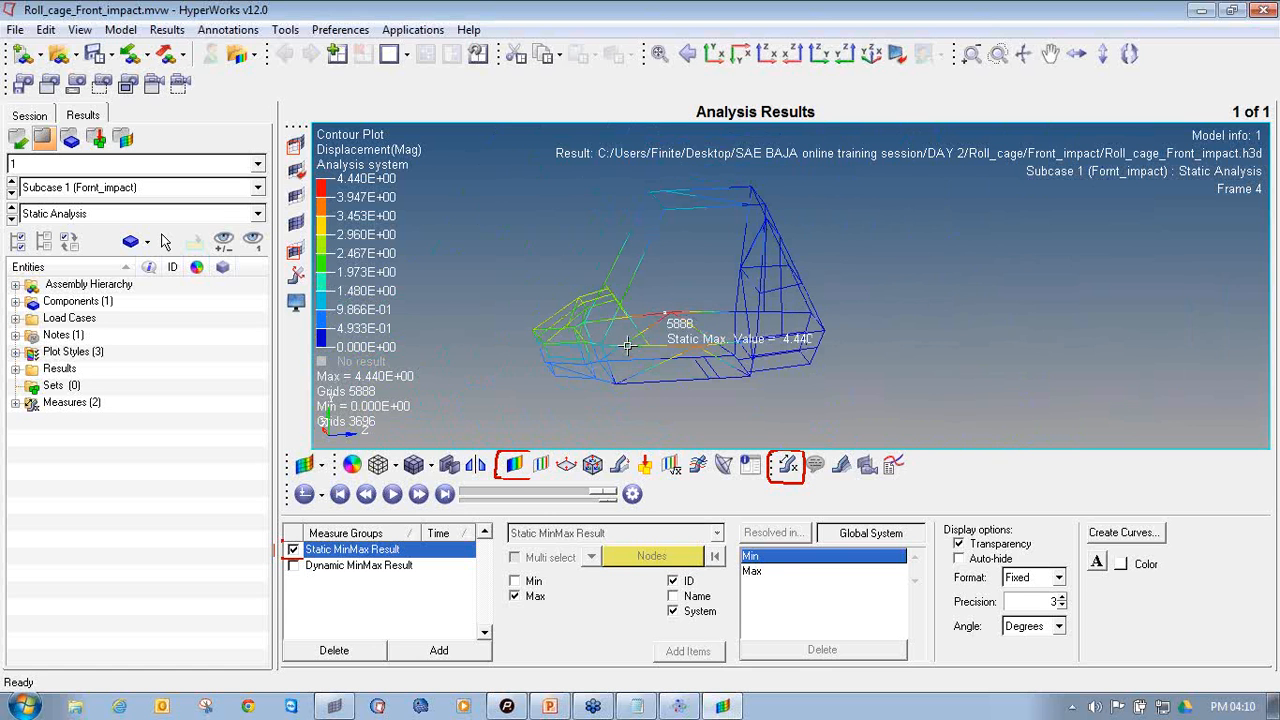
Contour the roll cage with Element Stresses (1D), component CBAR/CBEAM Axial Stress, using Simple averaging
{"action": "left_click", "coordinate": [510, 468]}
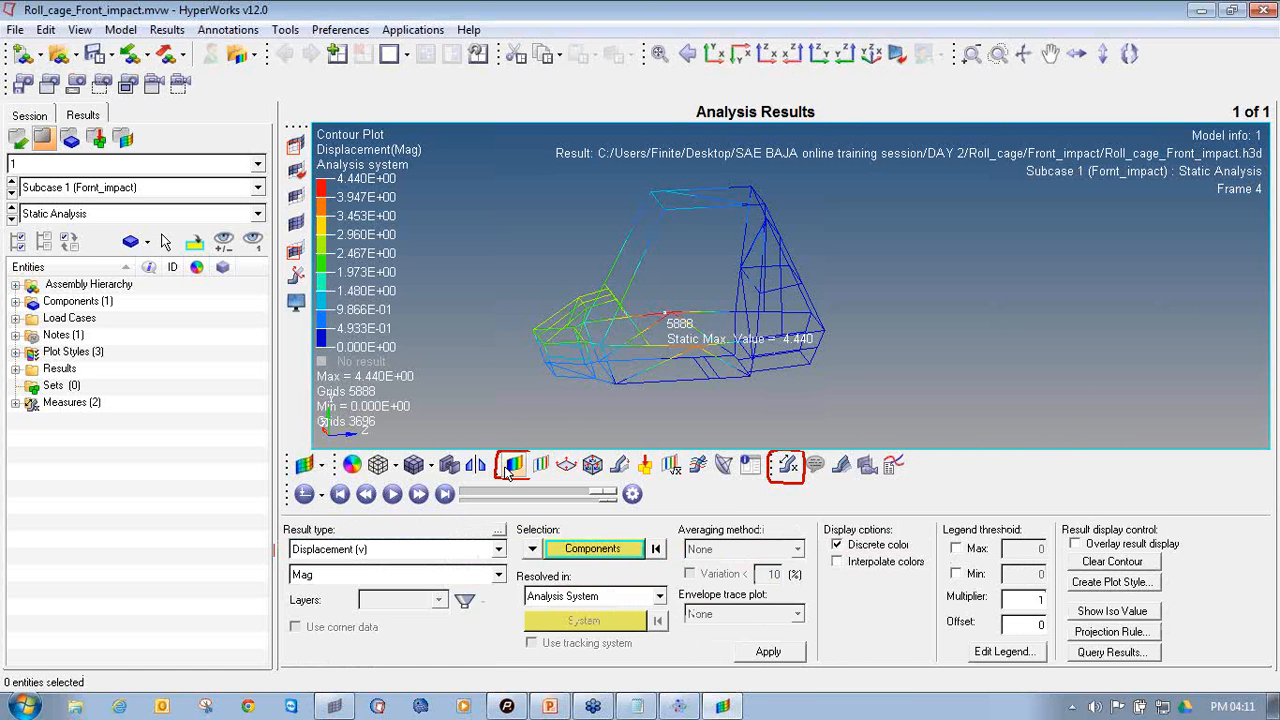
{"action": "left_click", "coordinate": [418, 550]}
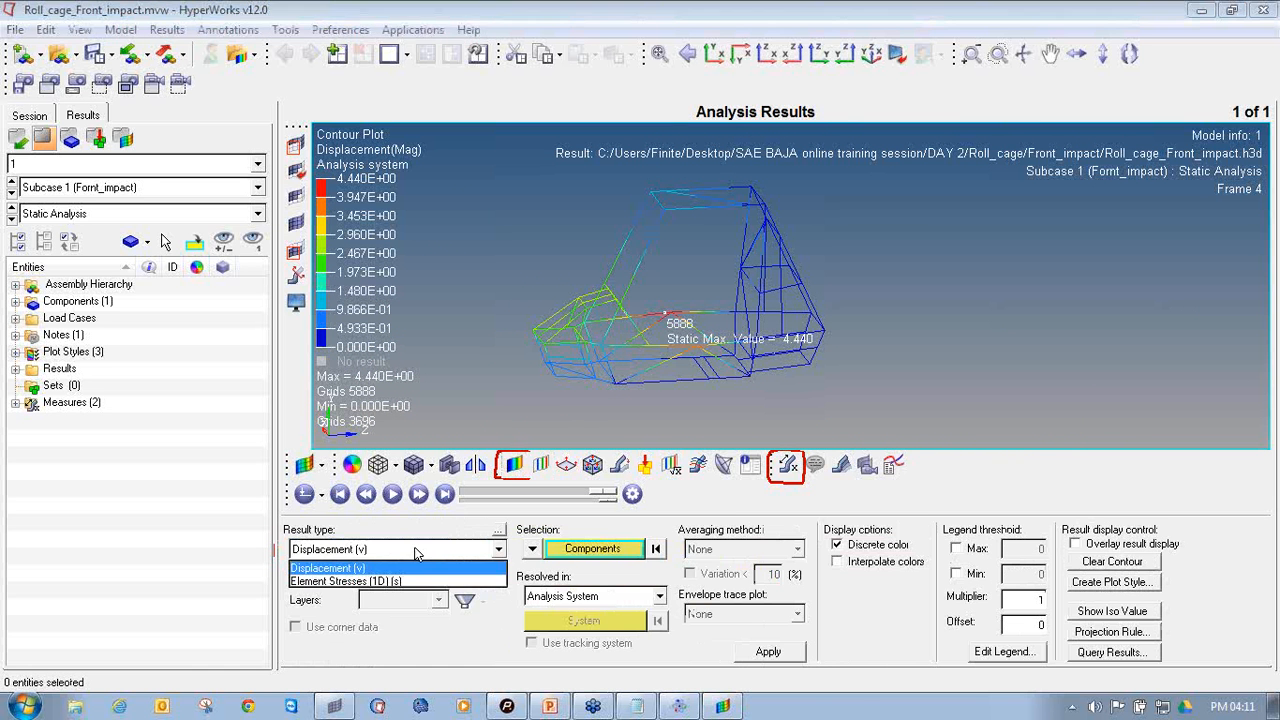
{"action": "left_click", "coordinate": [390, 581]}
{"action": "left_click", "coordinate": [390, 575]}
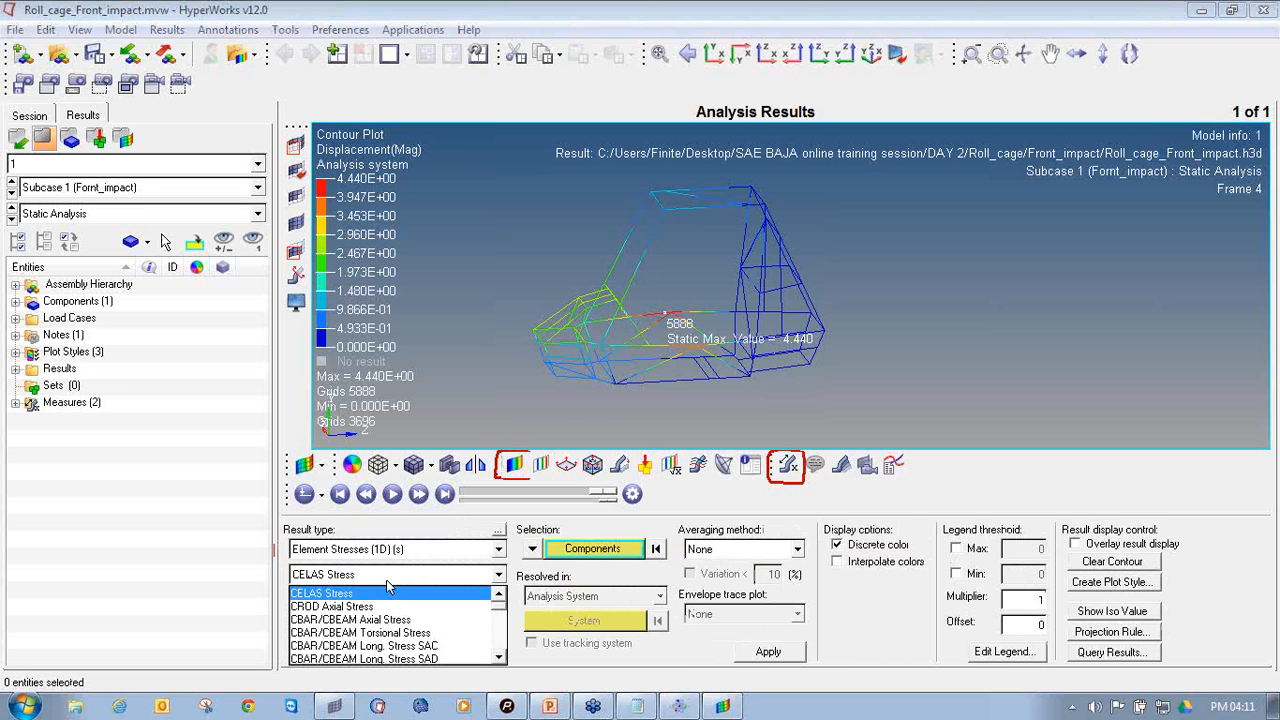
{"action": "left_click", "coordinate": [428, 620]}
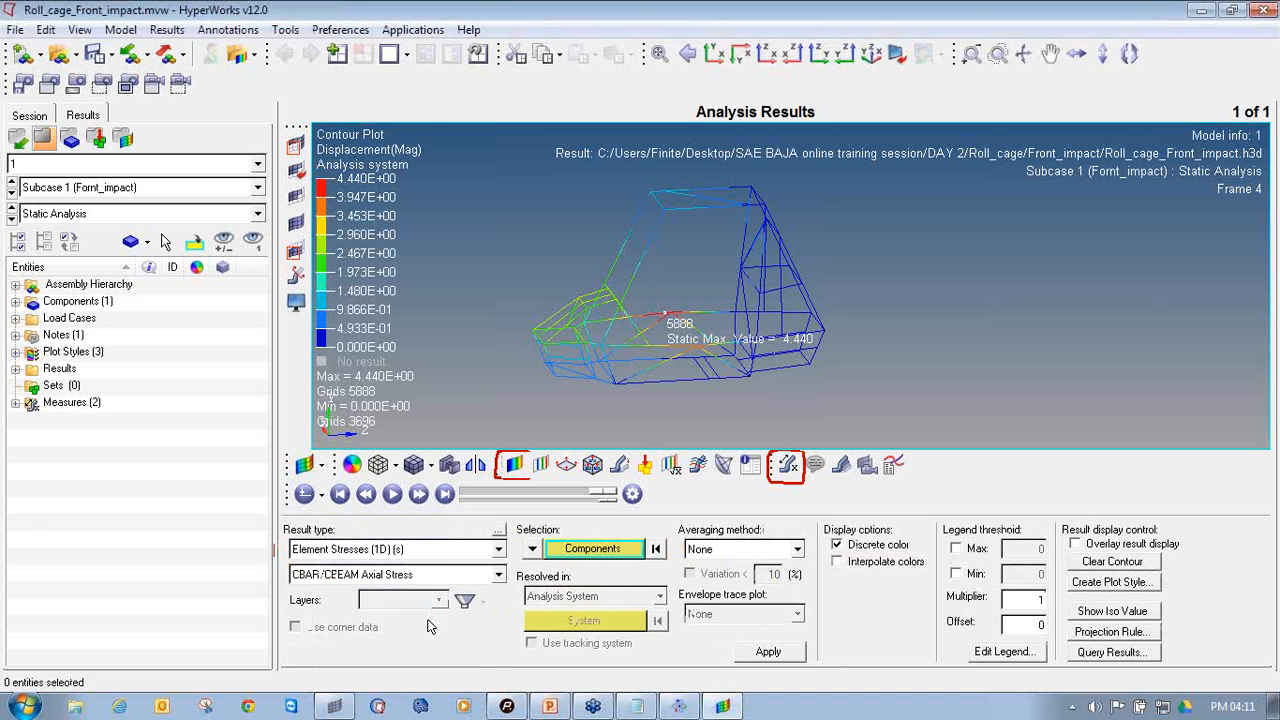
{"action": "left_click", "coordinate": [757, 557]}
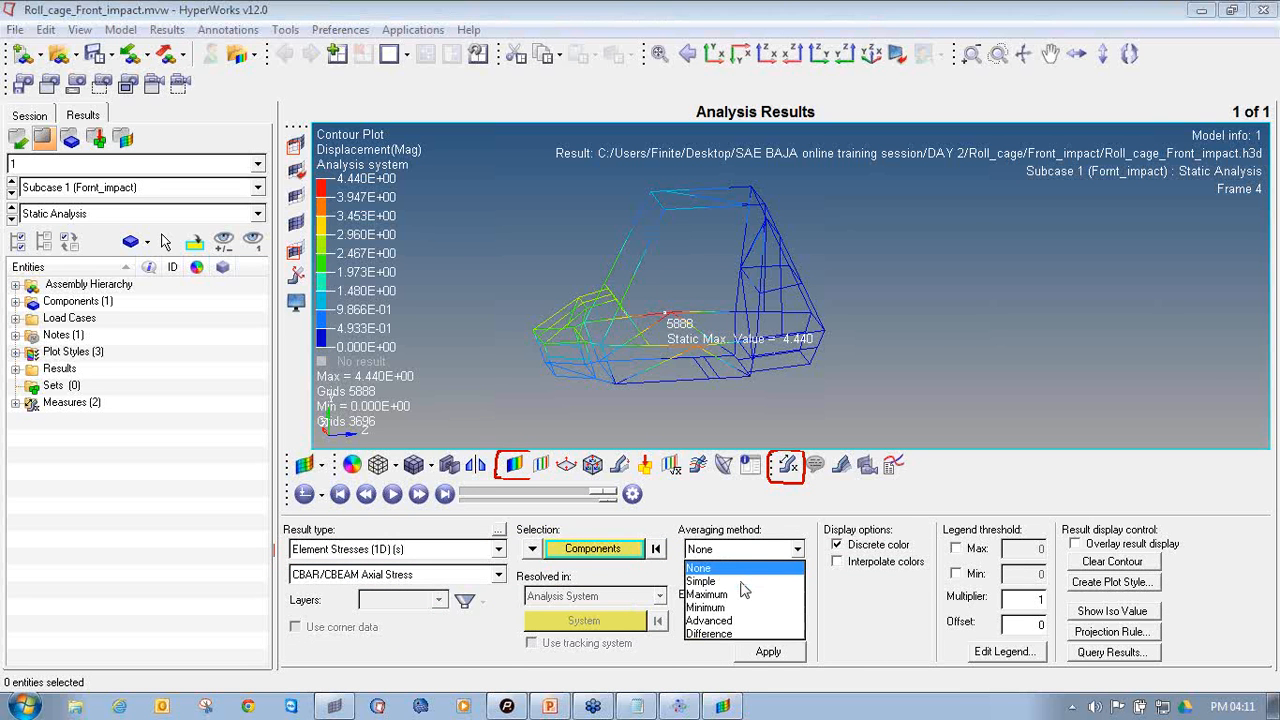
{"action": "left_click", "coordinate": [743, 582]}
{"action": "left_click", "coordinate": [768, 652]}
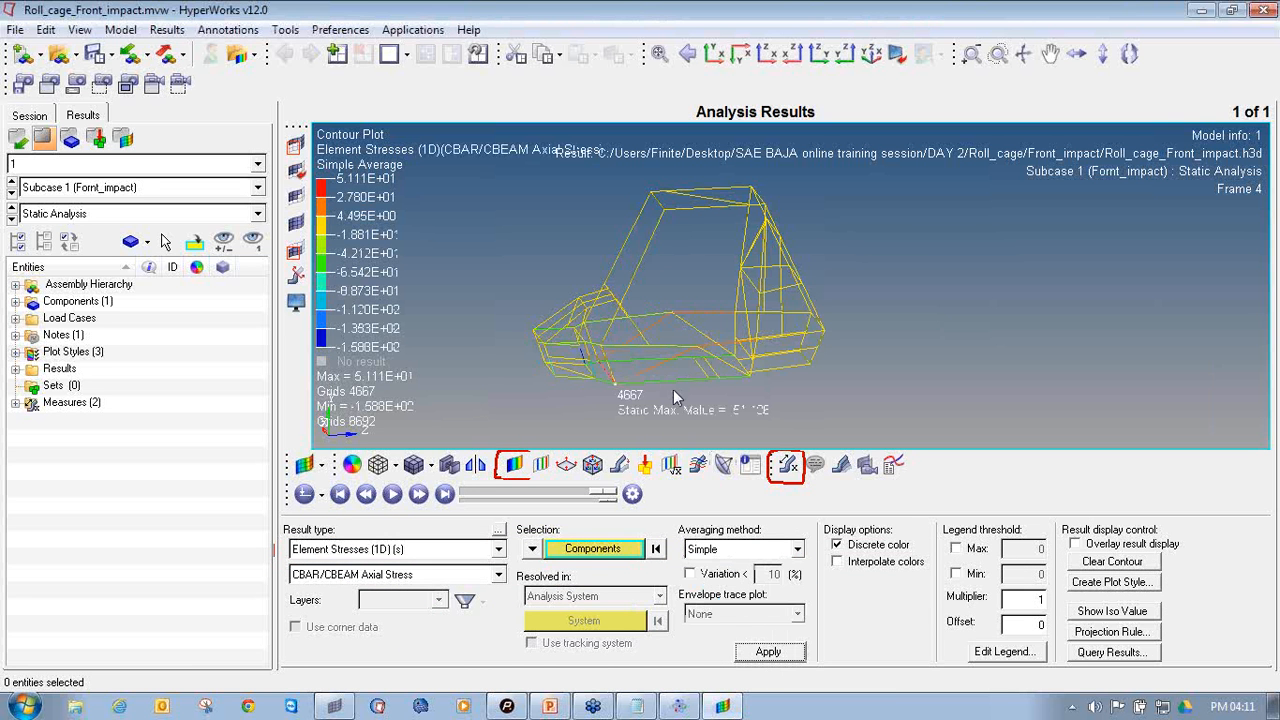
{"action": "left_click_drag", "start_coordinate": [673, 392], "coordinate": [709, 314], "text": "ctrl"}
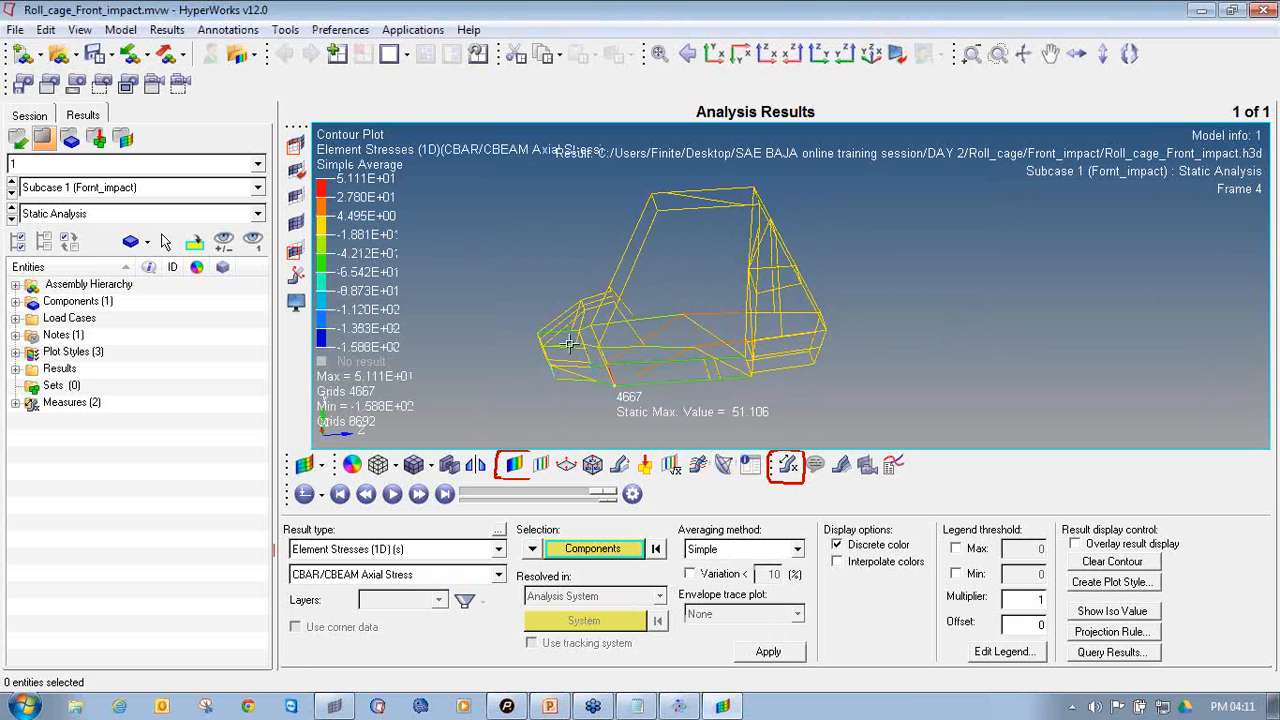
{"action": "left_click_drag", "start_coordinate": [878, 290], "coordinate": [905, 274], "text": "ctrl"}
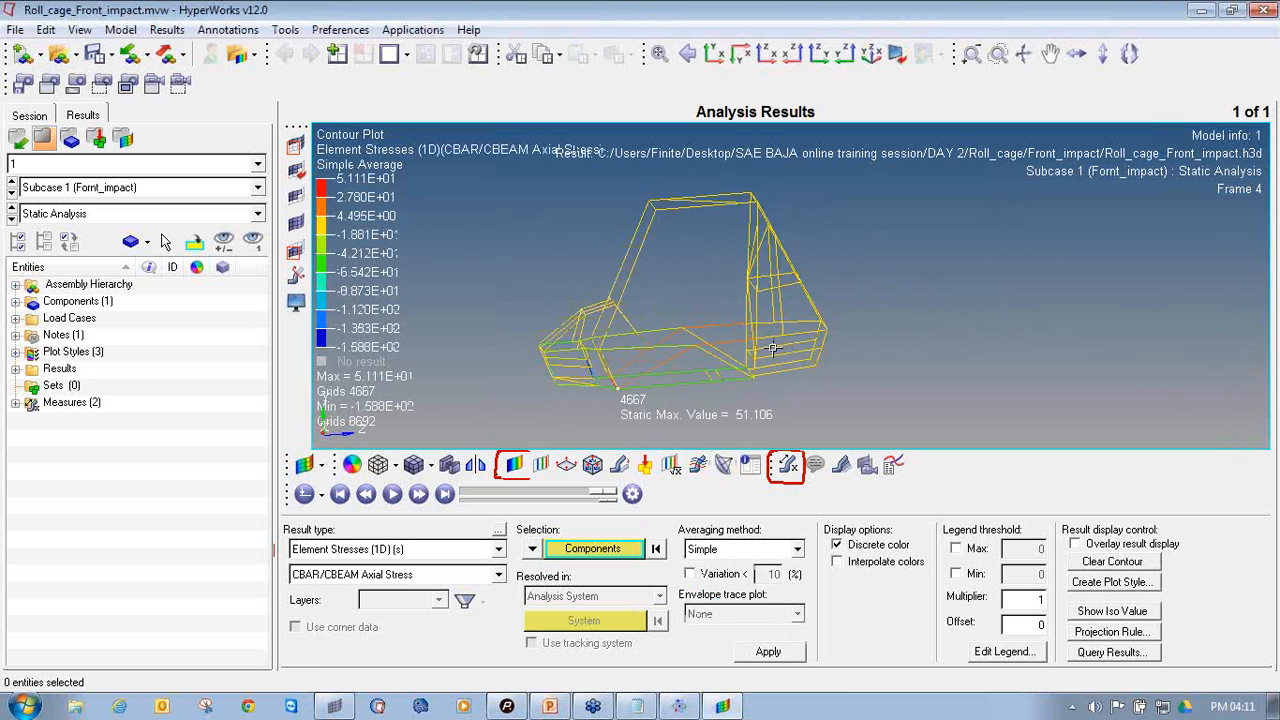
{"action": "right_click_drag", "start_coordinate": [776, 347], "coordinate": [822, 348], "text": "ctrl"}
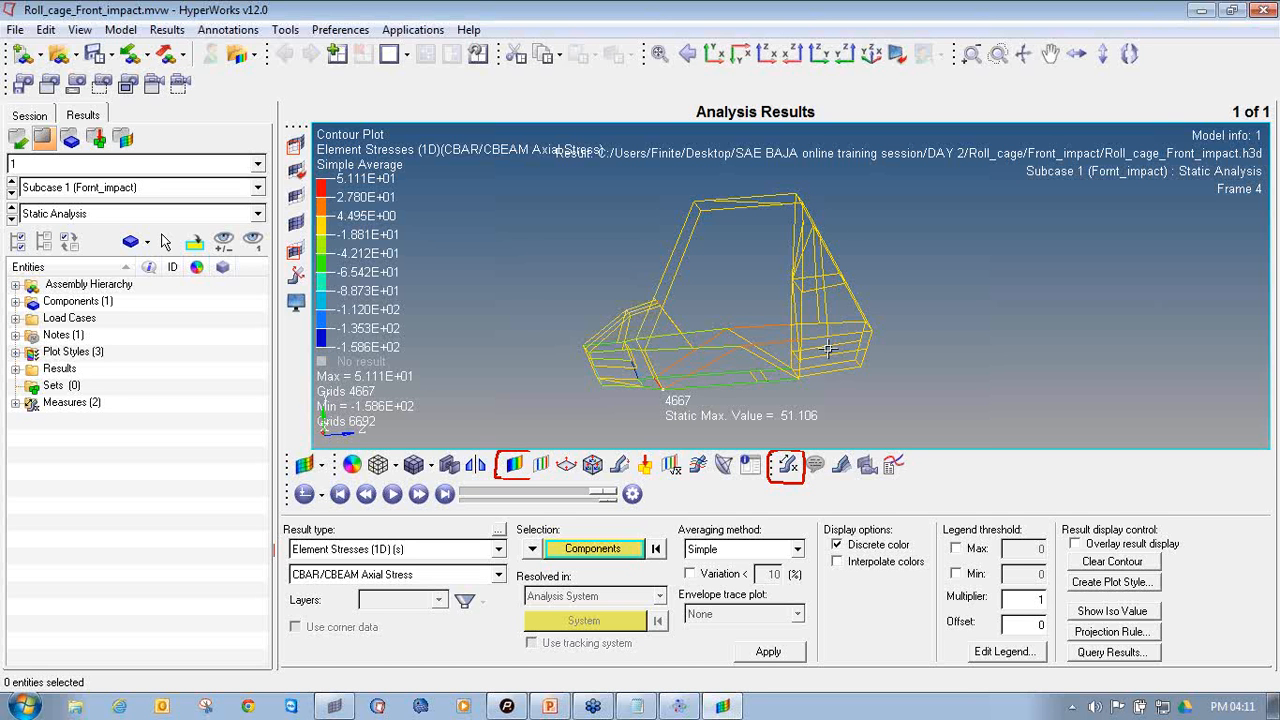
Examine the axial stress contour on the roll cage, especially the front floor members around the maximum and minimum stress locations
{"action": "left_click_drag", "start_coordinate": [617, 311], "coordinate": [716, 325], "text": "ctrl"}
{"action": "scroll", "coordinate": [663, 372], "scroll_direction": "up", "scroll_amount": 5, "text": "ctrl"}
{"action": "right_click_drag", "start_coordinate": [663, 372], "coordinate": [687, 312], "text": "ctrl"}
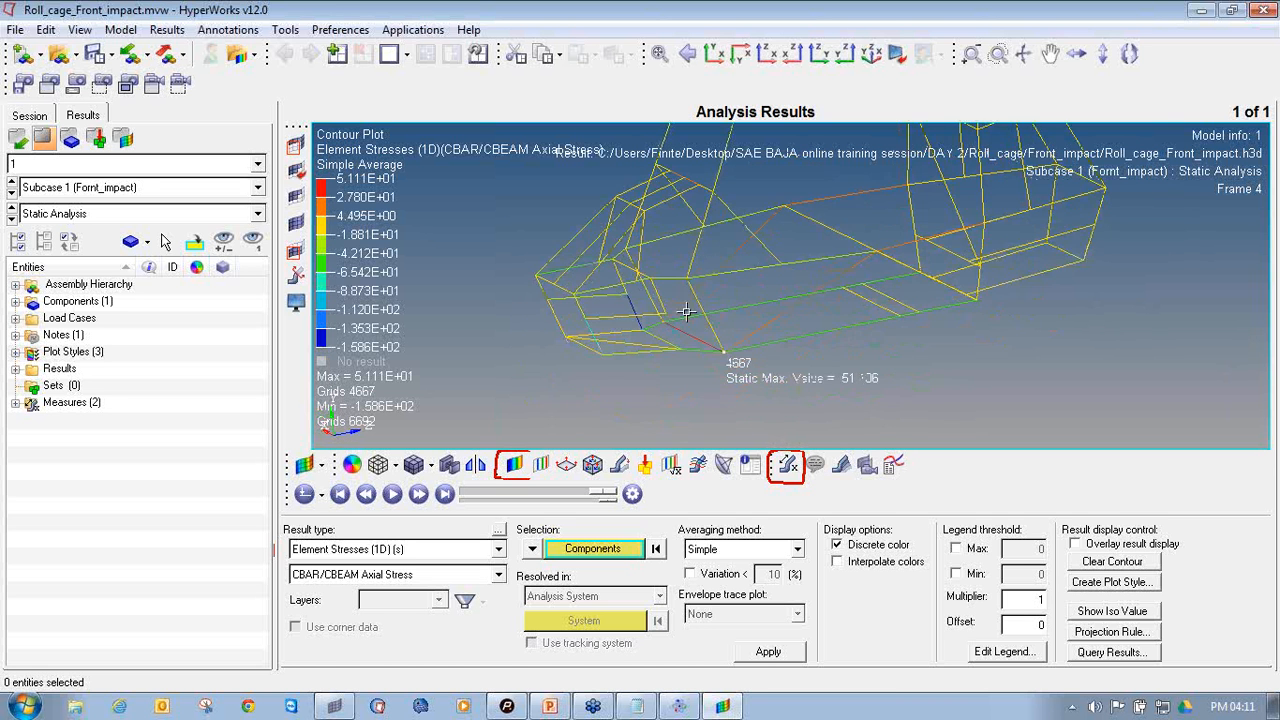
{"action": "scroll", "coordinate": [686, 312], "scroll_direction": "up", "scroll_amount": 3, "text": "ctrl"}
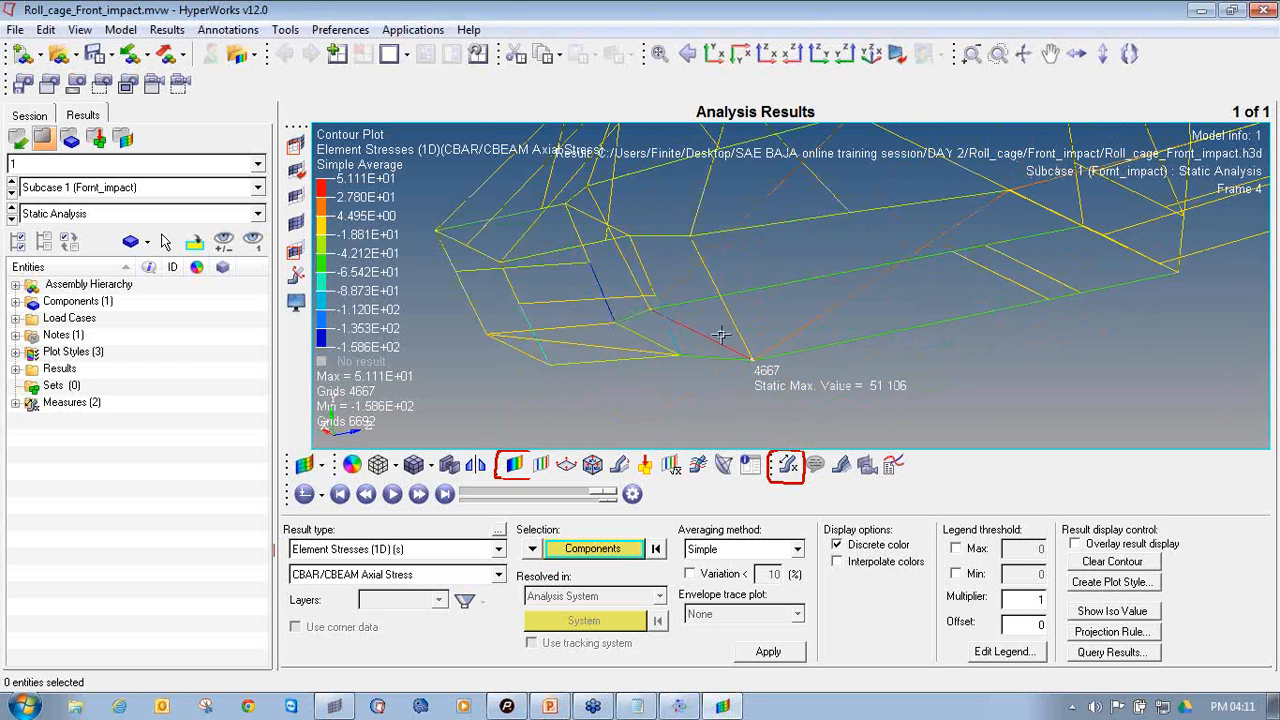
{"action": "scroll", "coordinate": [716, 341], "scroll_direction": "down", "scroll_amount": 6, "text": "ctrl"}
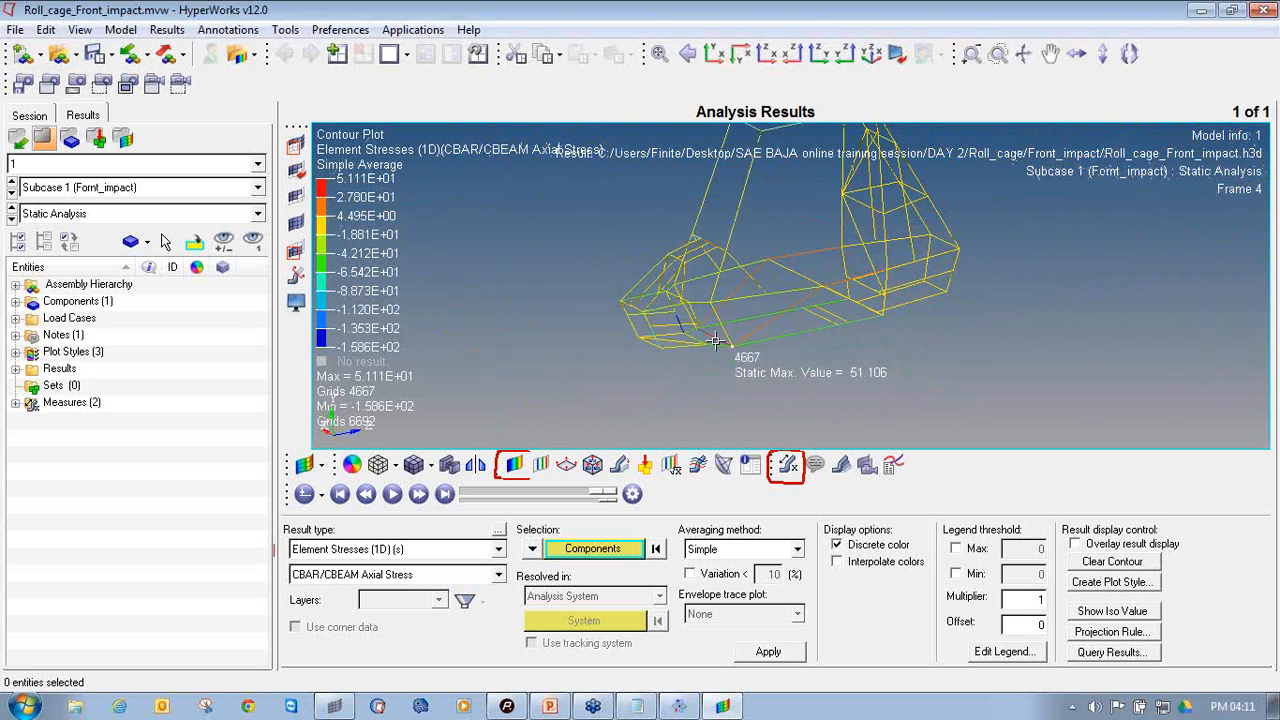
{"action": "scroll", "coordinate": [690, 310], "scroll_direction": "up", "scroll_amount": 8, "text": "ctrl"}
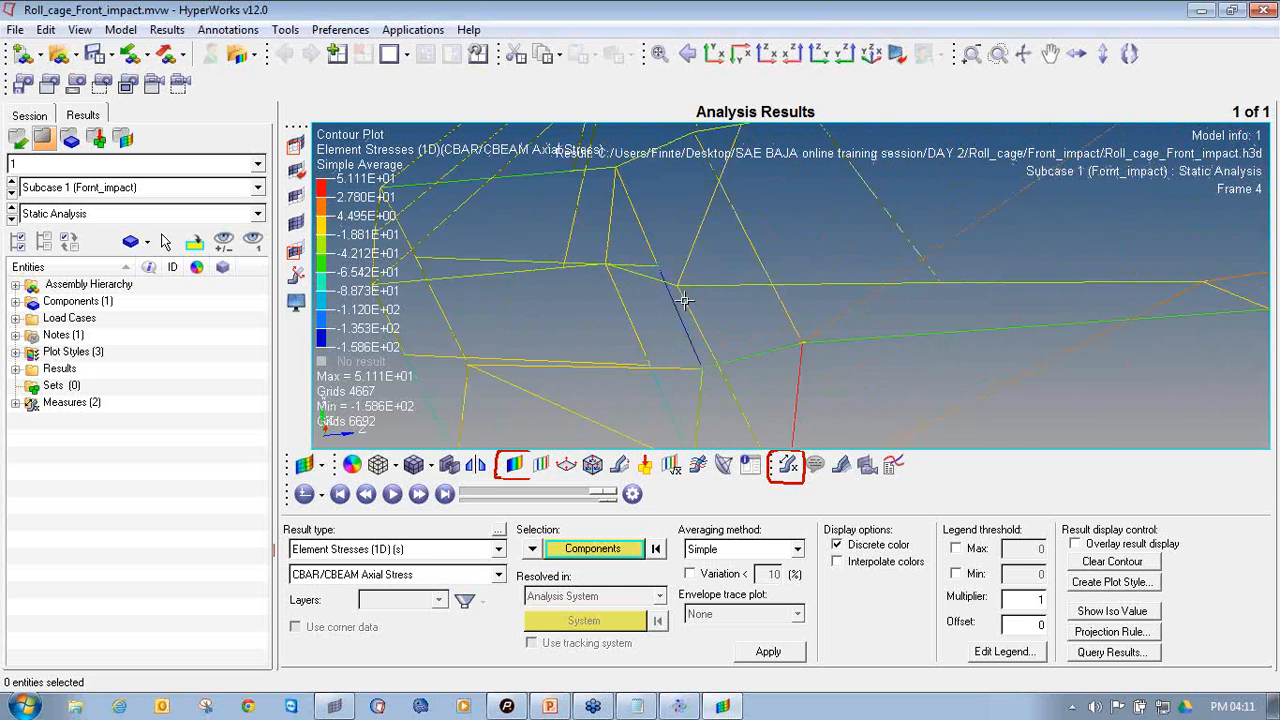
{"action": "scroll", "coordinate": [690, 305], "scroll_direction": "down", "scroll_amount": 8, "text": "ctrl"}
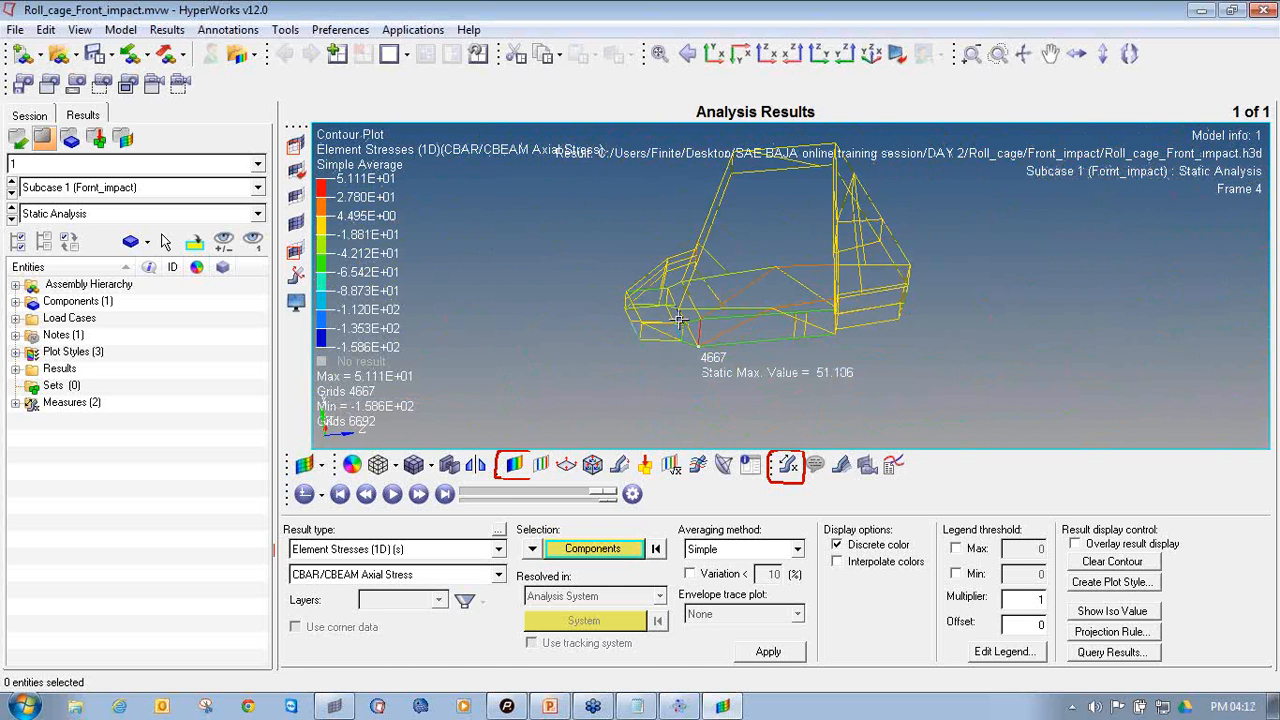
{"action": "scroll", "coordinate": [701, 298], "scroll_direction": "up", "scroll_amount": 6, "text": "ctrl"}
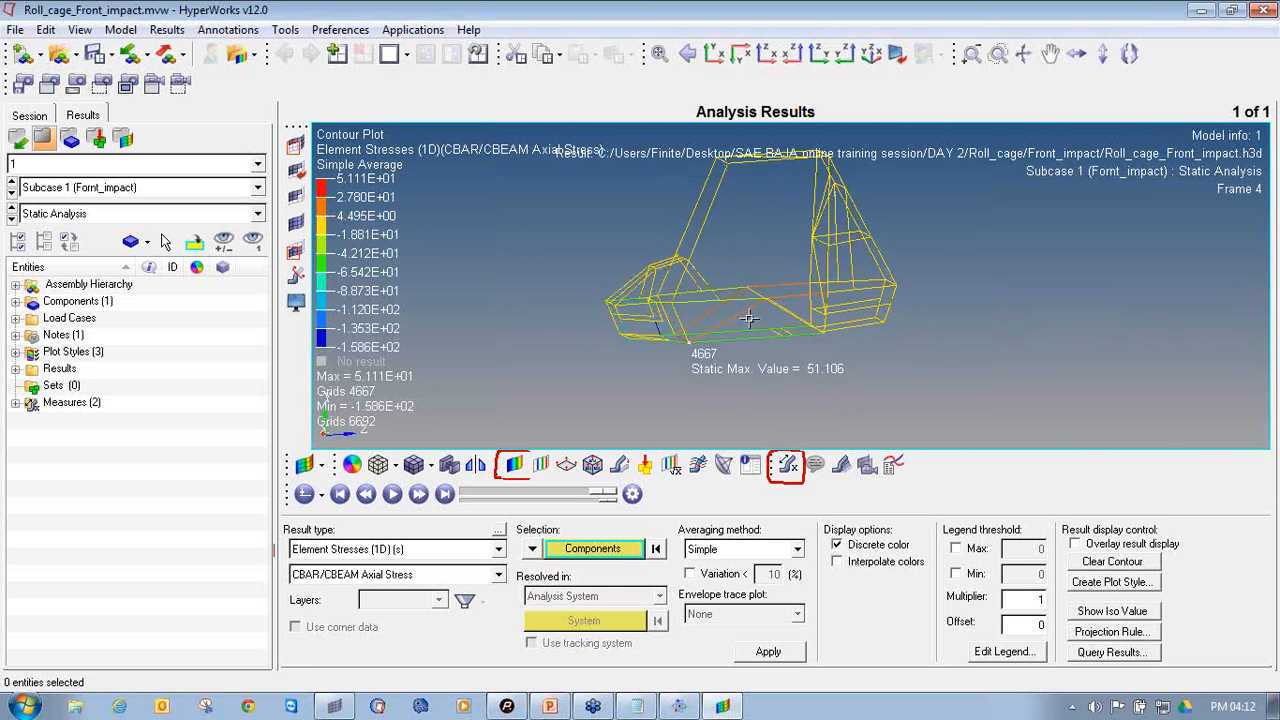
{"action": "left_click_drag", "start_coordinate": [753, 366], "coordinate": [729, 368], "text": "ctrl"}
{"action": "mouse_move", "coordinate": [729, 368]}
{"action": "right_mouse_down", "text": "ctrl"}
{"action": "mouse_move", "coordinate": [706, 374]}
{"action": "mouse_move", "coordinate": [717, 371]}
{"action": "right_mouse_up", "text": "ctrl"}
{"action": "left_click_drag", "start_coordinate": [689, 363], "coordinate": [714, 327], "text": "ctrl"}
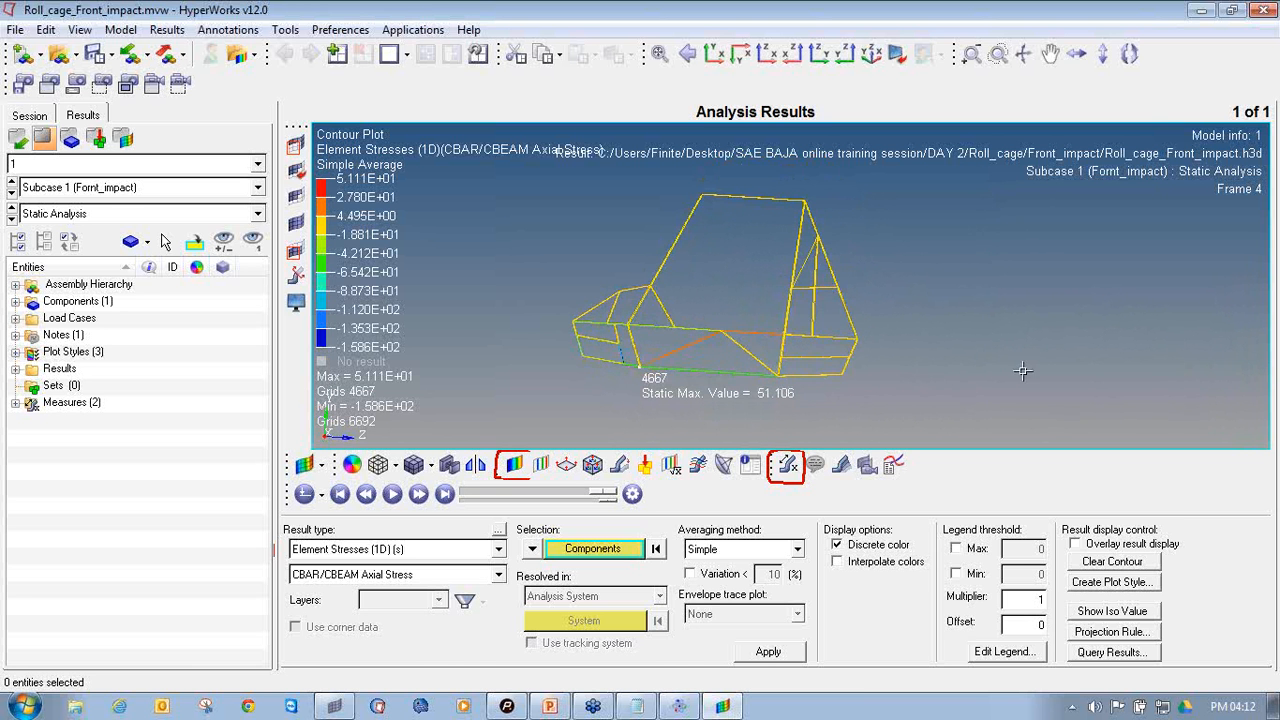
{"action": "left_click_drag", "start_coordinate": [1017, 313], "coordinate": [1001, 308], "text": "ctrl"}
{"action": "left_click_drag", "start_coordinate": [695, 375], "coordinate": [714, 385], "text": "ctrl"}
{"action": "left_click_drag", "start_coordinate": [805, 308], "coordinate": [822, 310], "text": "ctrl"}
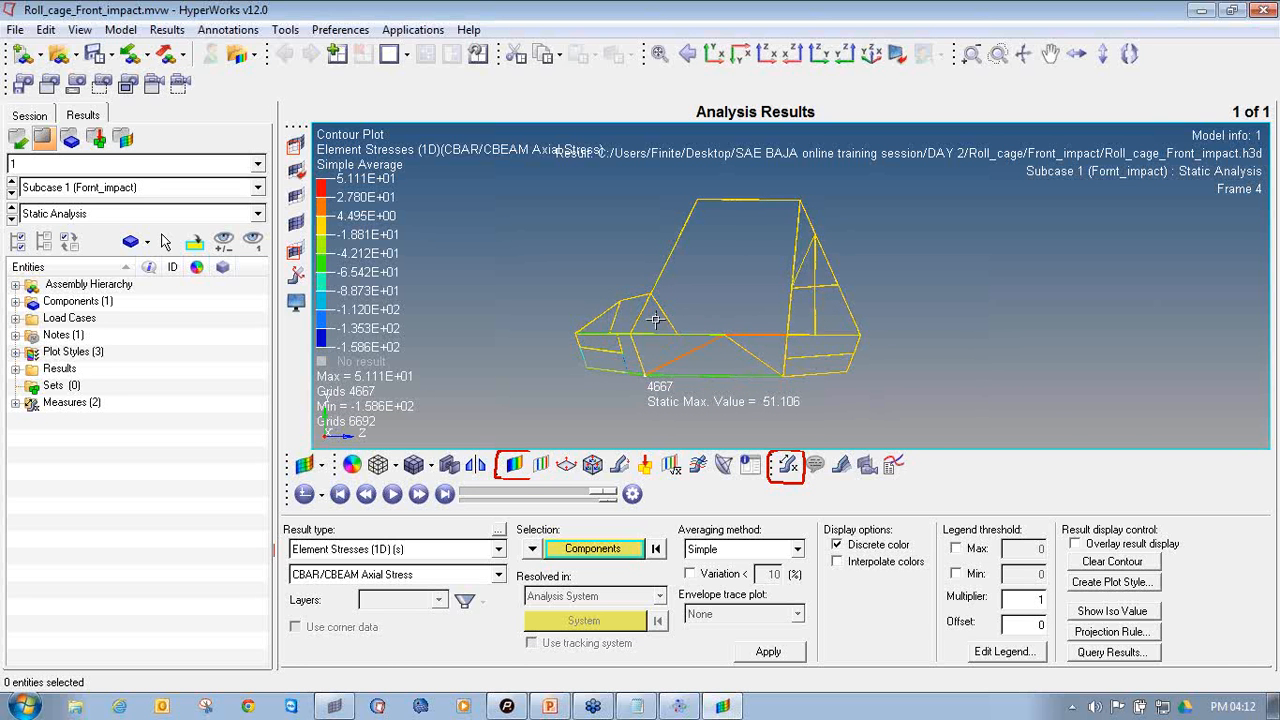
Start the result animation and contour the roll cage with Displacement, component Mag
{"action": "left_click", "coordinate": [393, 496]}
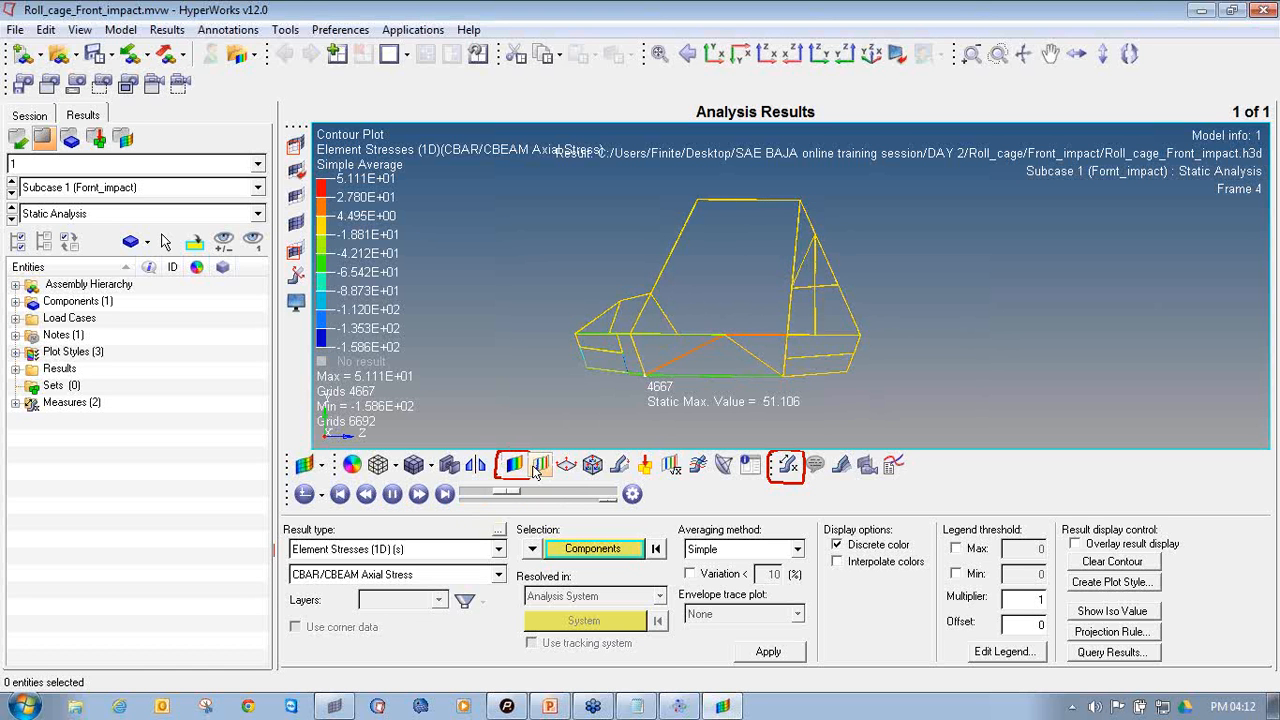
{"action": "left_click", "coordinate": [430, 549]}
{"action": "left_click", "coordinate": [432, 564]}
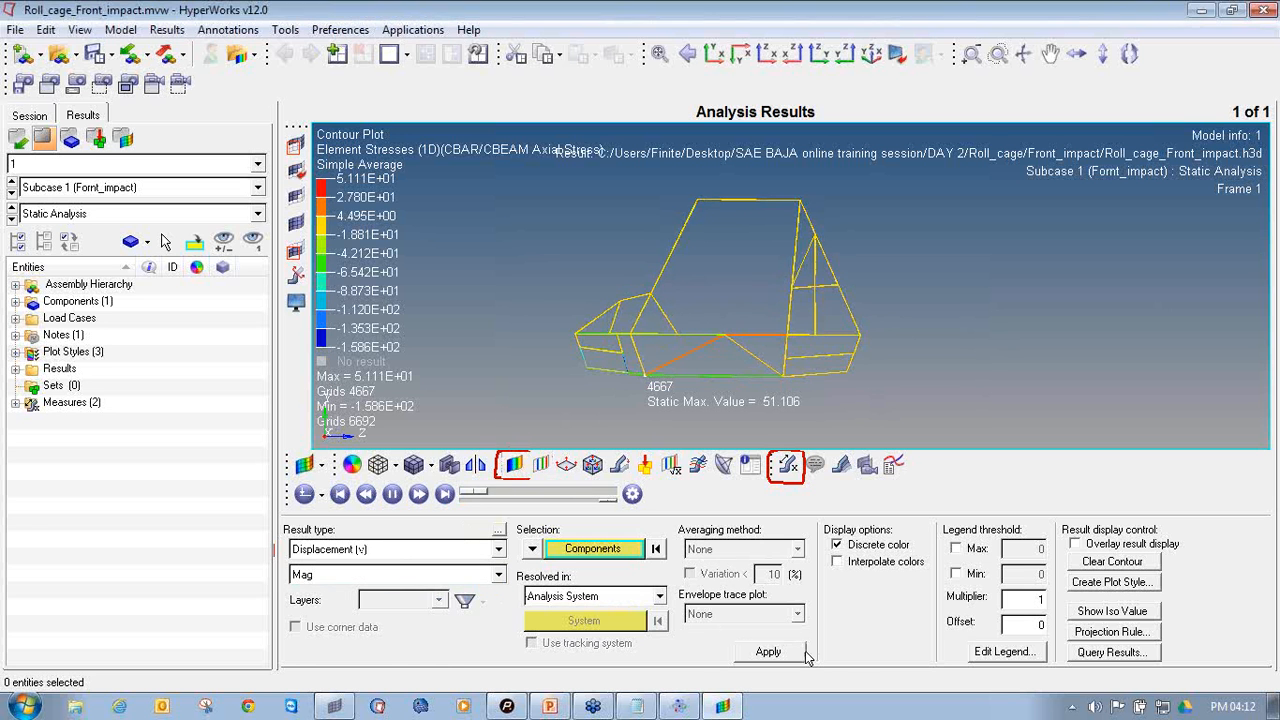
{"action": "left_click", "coordinate": [768, 651]}
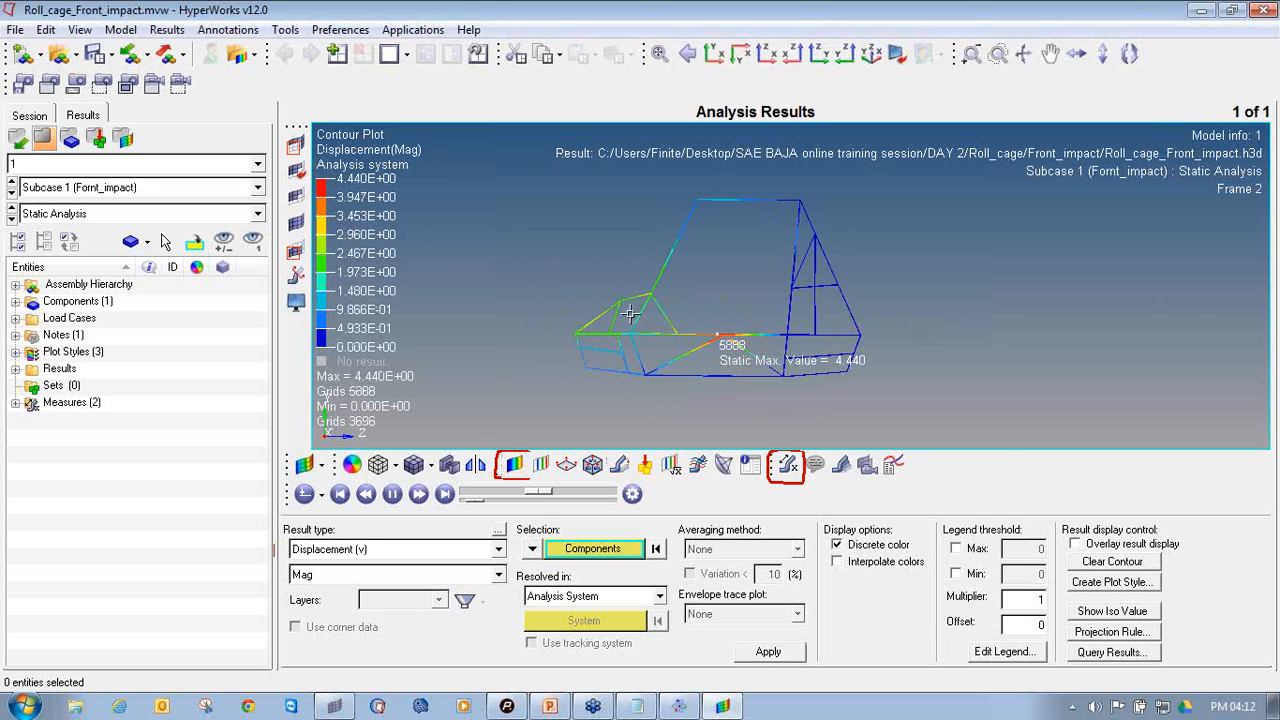
{"action": "scroll", "coordinate": [632, 310], "scroll_direction": "up", "scroll_amount": 3}
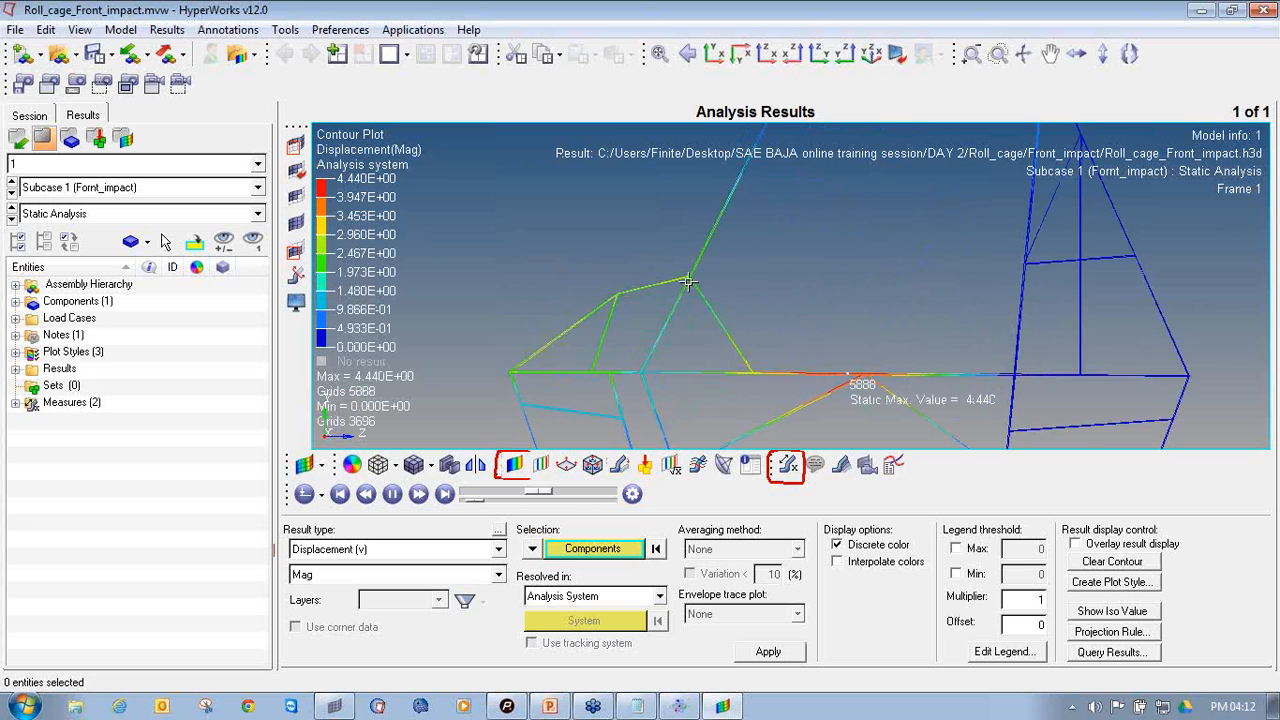
{"action": "scroll", "coordinate": [690, 300], "scroll_direction": "down", "scroll_amount": 3}
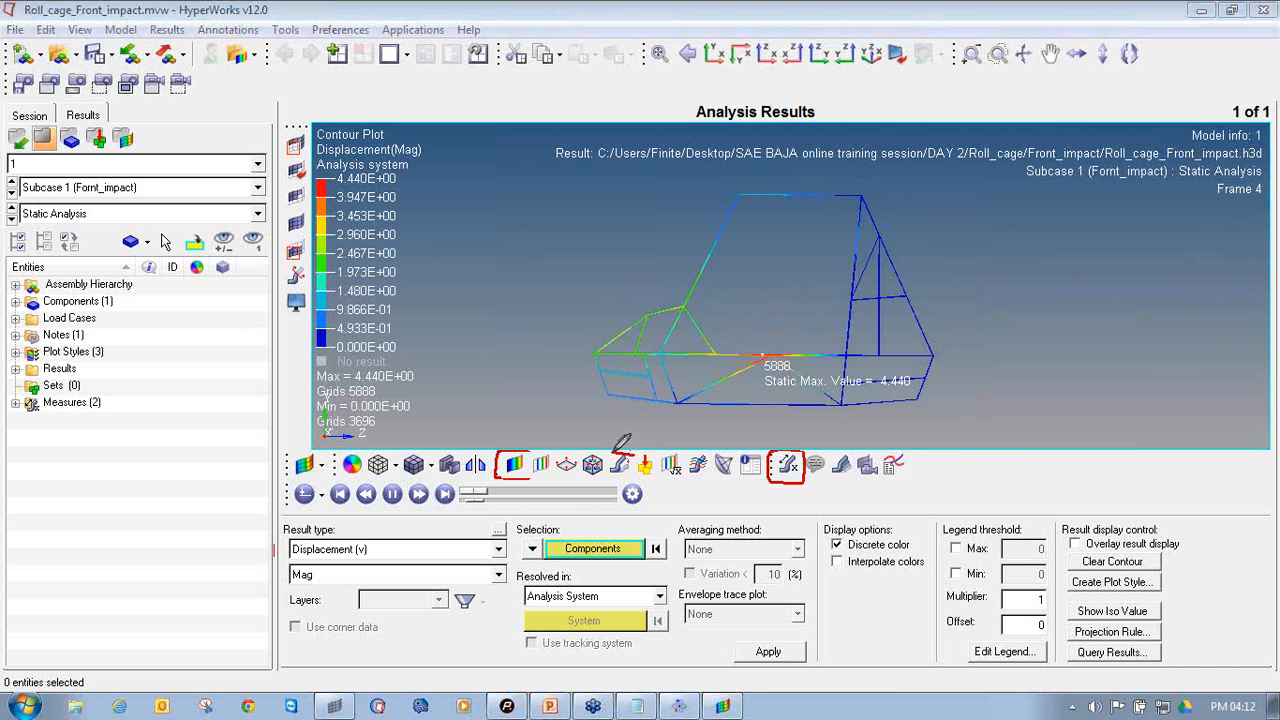
Set the deformed shape's uniform displacement scale factor to 100 to exaggerate the roll cage's animated deformation
{"action": "mouse_move", "coordinate": [607, 453]}
{"action": "left_mouse_down"}
{"action": "mouse_move", "coordinate": [606, 480]}
{"action": "mouse_move", "coordinate": [632, 472]}
{"action": "mouse_move", "coordinate": [633, 452]}
{"action": "left_mouse_up"}
{"action": "left_click", "coordinate": [630, 470]}
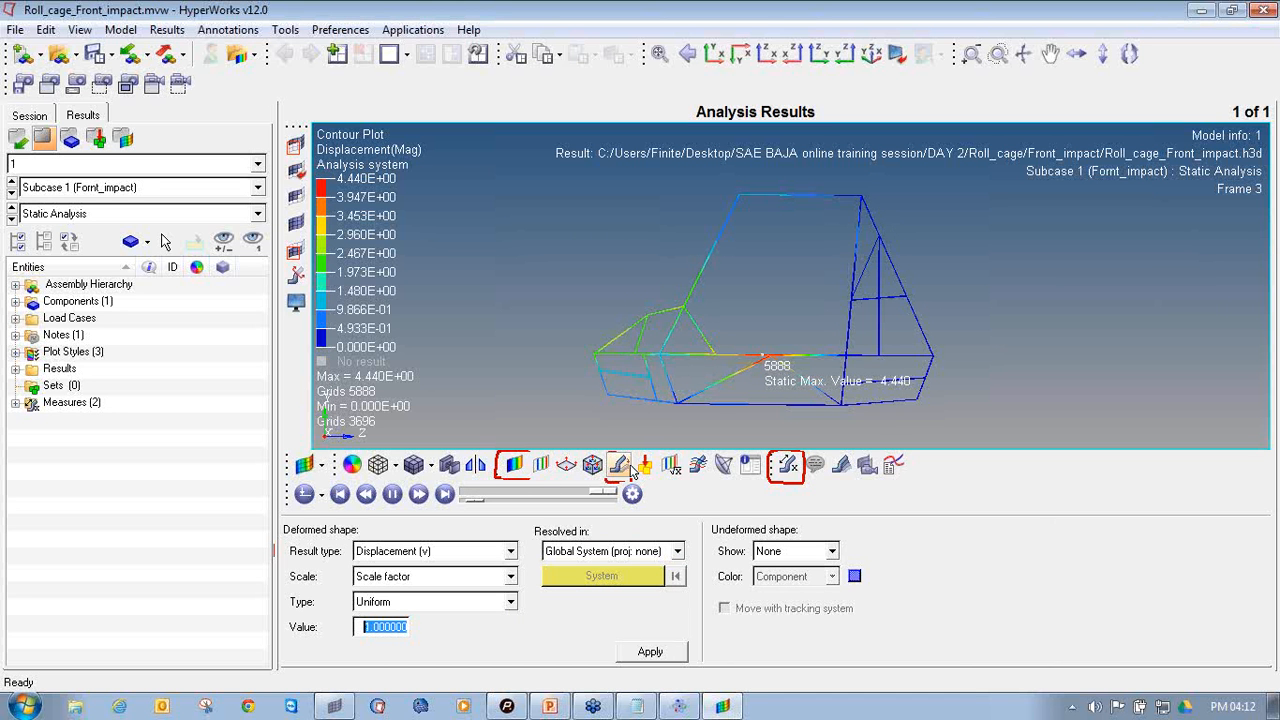
{"action": "type", "text": "1"}
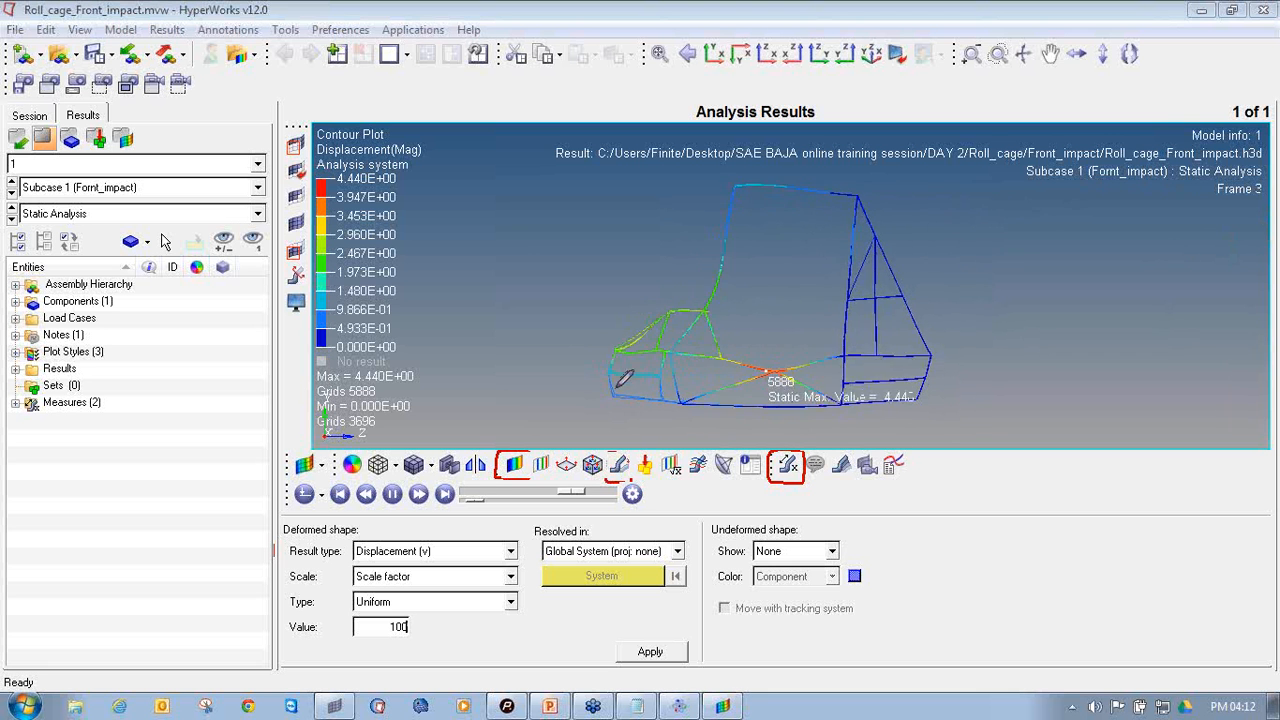
{"action": "mouse_move", "coordinate": [616, 449]}
{"action": "left_mouse_down"}
{"action": "mouse_move", "coordinate": [628, 478]}
{"action": "mouse_move", "coordinate": [648, 455]}
{"action": "mouse_move", "coordinate": [628, 449]}
{"action": "left_mouse_up"}
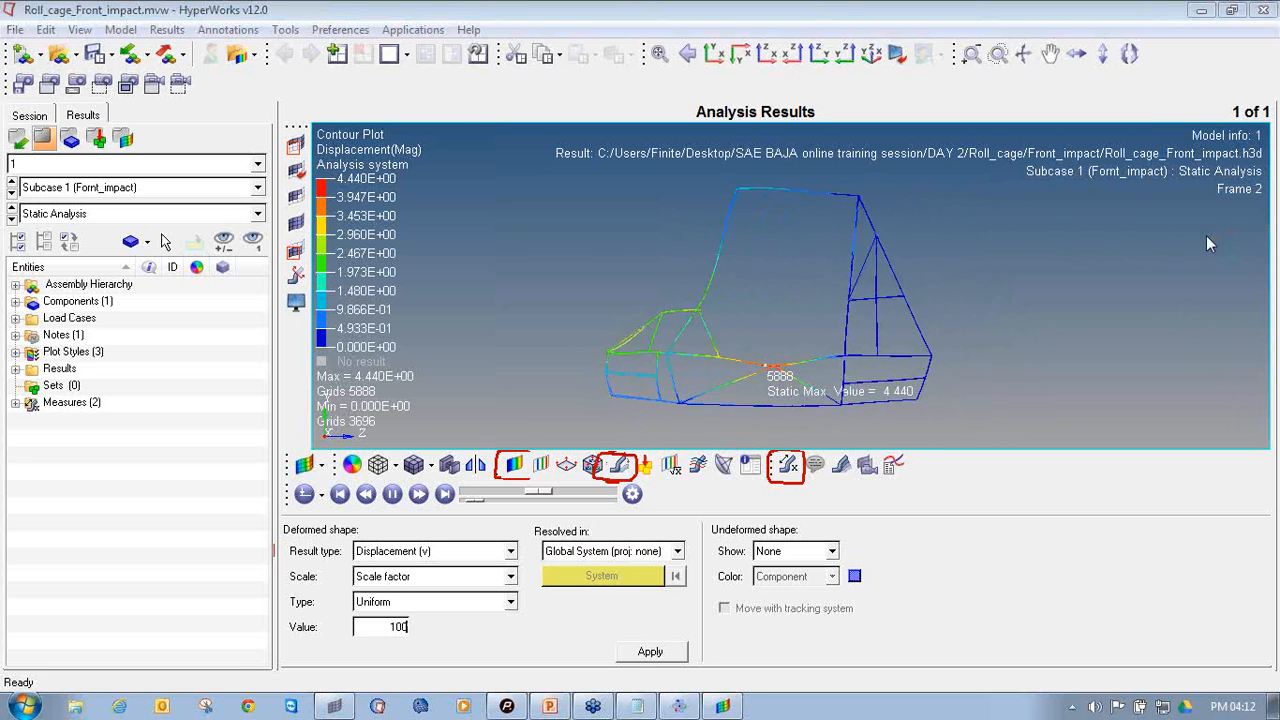
{"action": "left_click", "coordinate": [620, 466]}
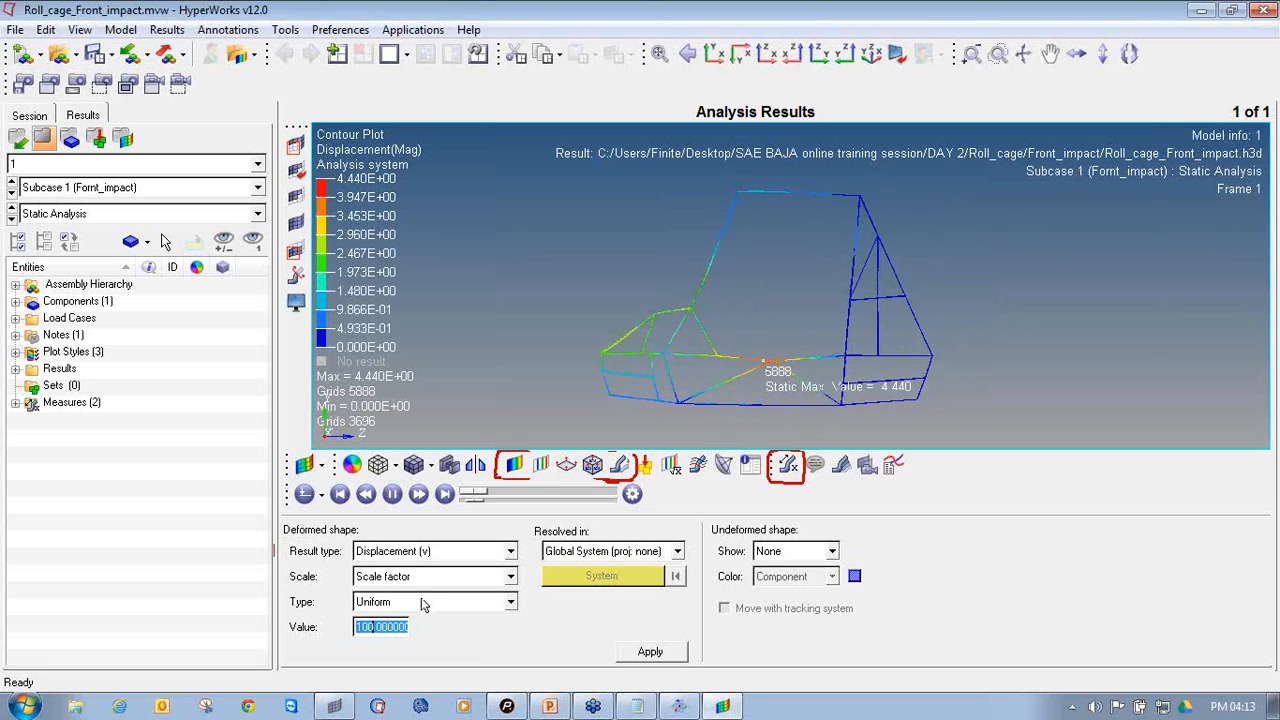
{"action": "left_click", "coordinate": [383, 627]}
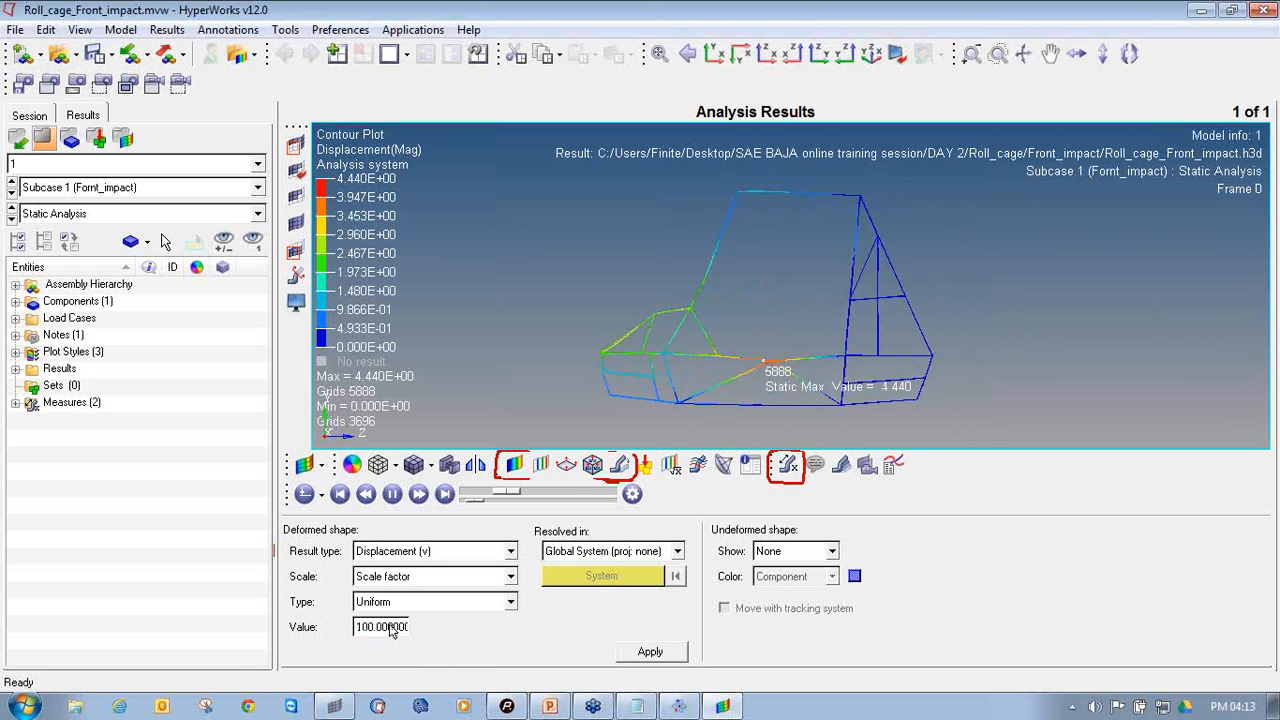
{"action": "triple_click", "coordinate": [392, 627]}
{"action": "type", "text": "100"}
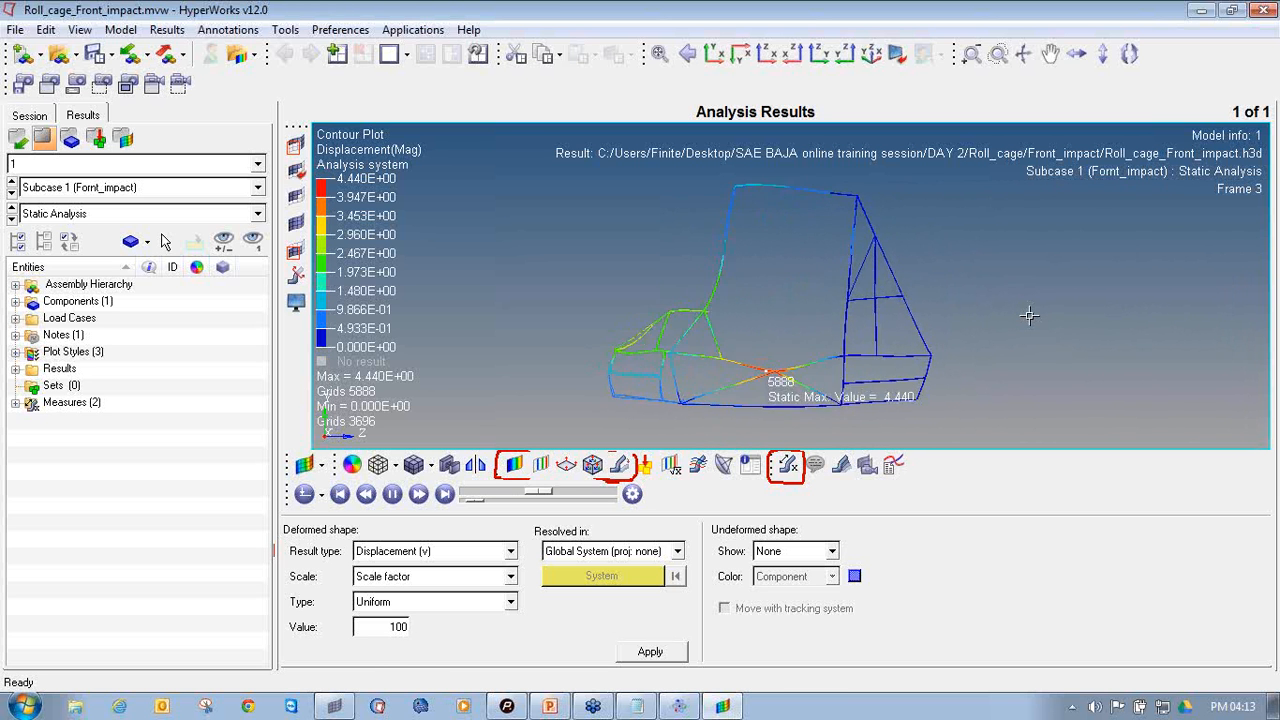
{"action": "left_click_drag", "start_coordinate": [604, 287], "coordinate": [742, 360], "text": "ctrl"}
{"action": "left_click_drag", "start_coordinate": [606, 265], "coordinate": [836, 317], "text": "ctrl"}
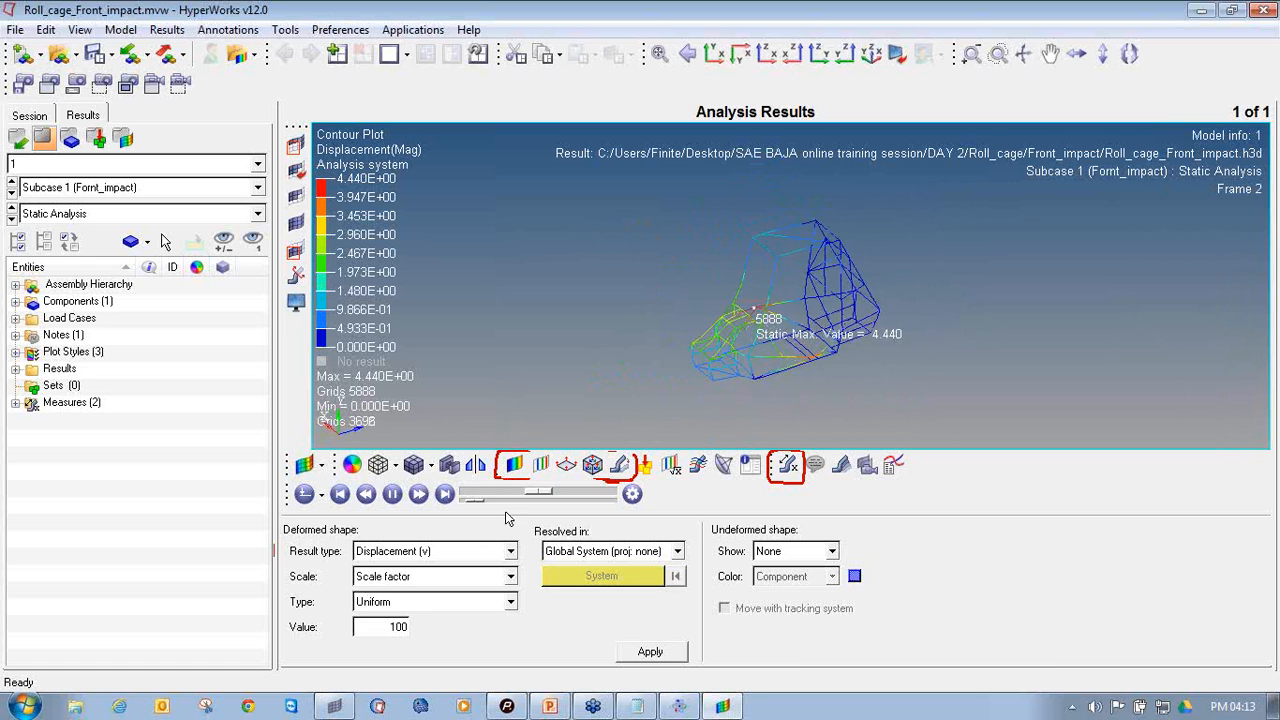
Contour the deformed roll cage with Element Stresses (1D), component CBAR/CBEAM Axial Stress, using Simple averaging
{"action": "left_click", "coordinate": [513, 464]}
{"action": "left_click", "coordinate": [400, 549]}
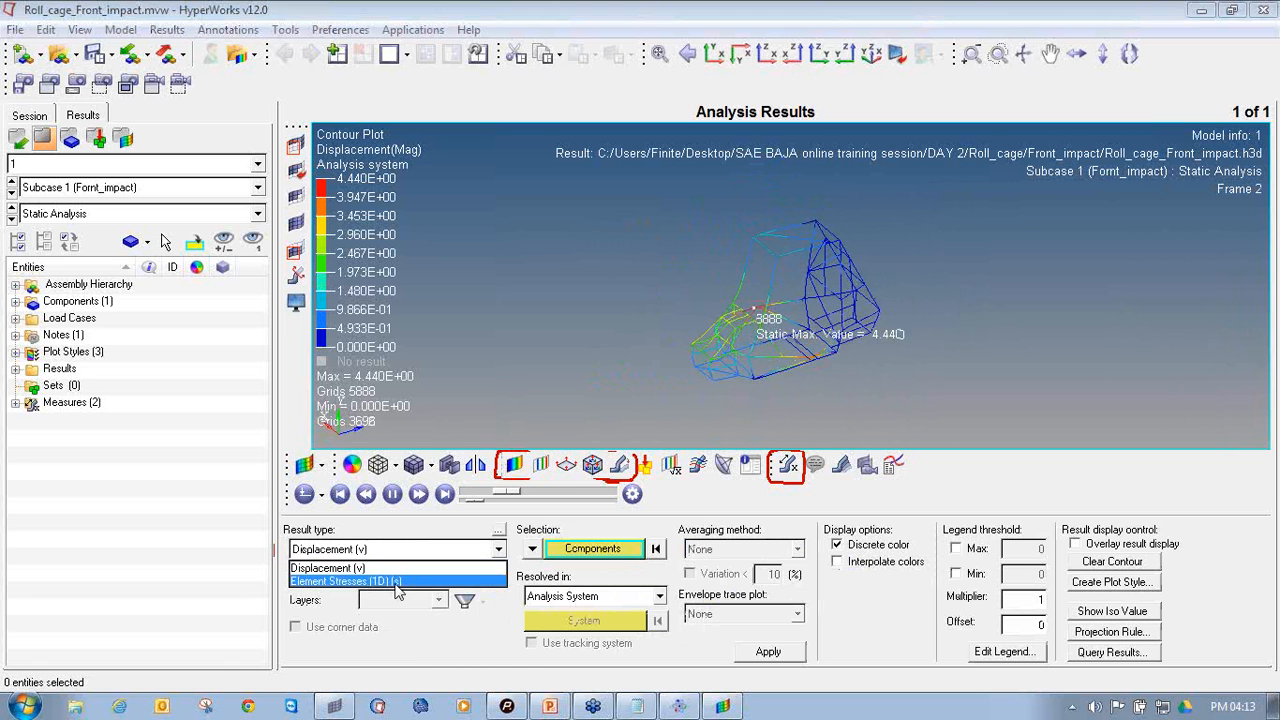
{"action": "left_click", "coordinate": [396, 582]}
{"action": "left_click", "coordinate": [400, 574]}
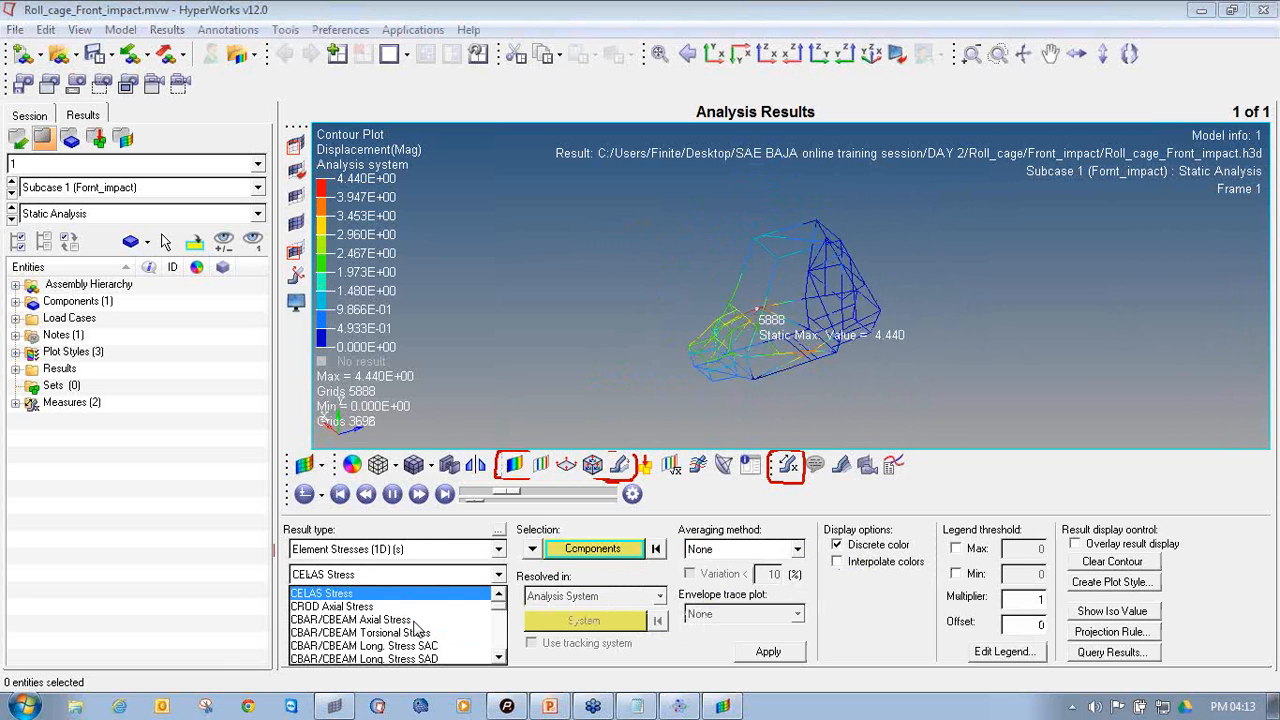
{"action": "left_click", "coordinate": [408, 620]}
{"action": "left_click", "coordinate": [768, 651]}
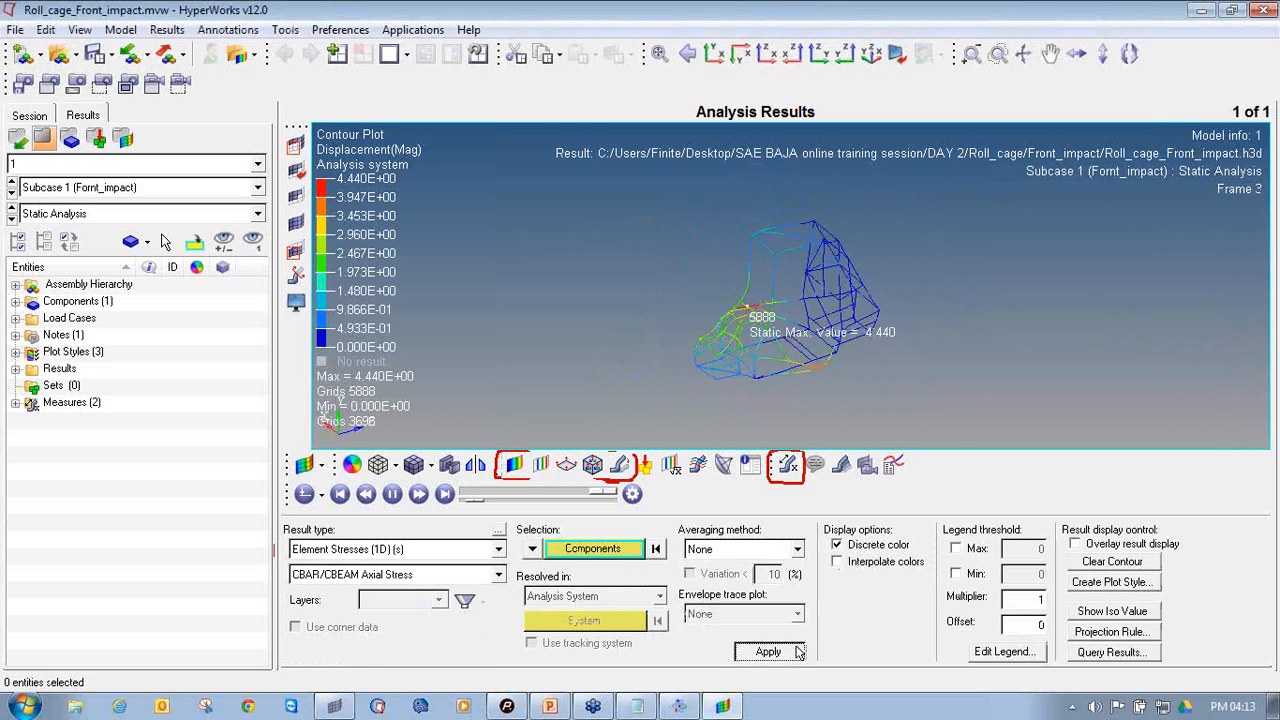
{"action": "left_click", "coordinate": [762, 550]}
{"action": "left_click", "coordinate": [746, 581]}
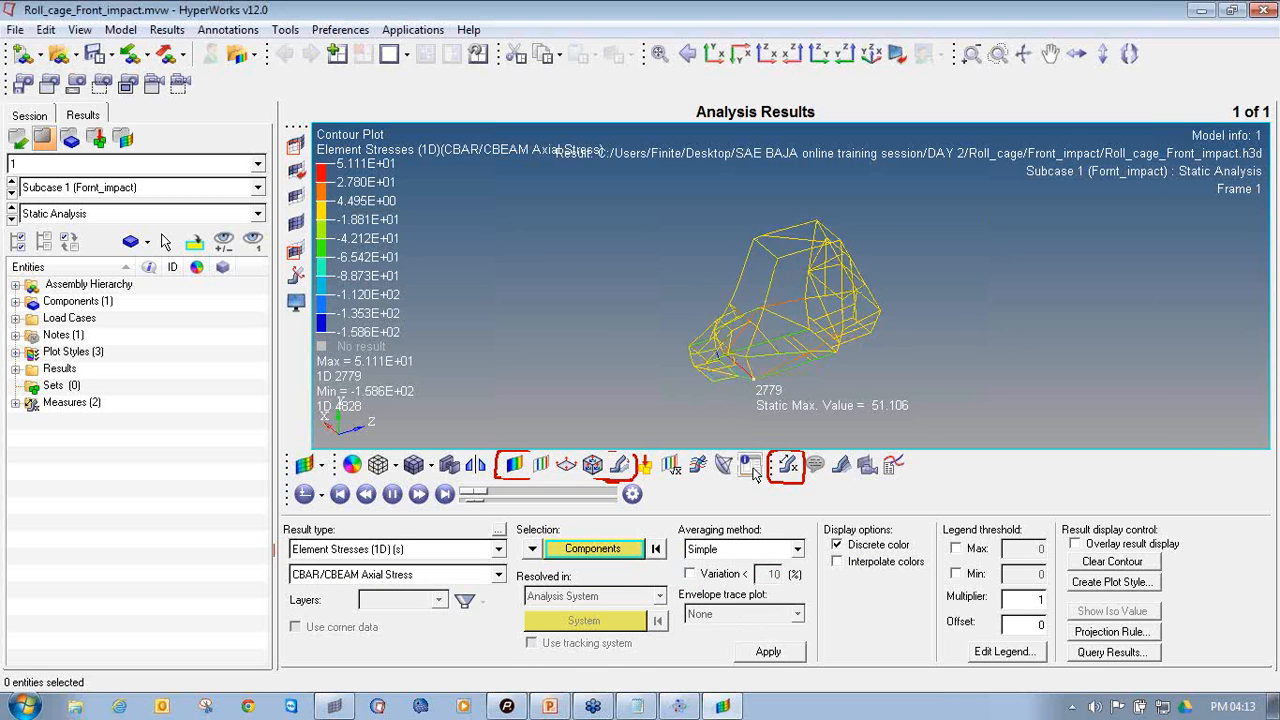
{"action": "left_click", "coordinate": [768, 651]}
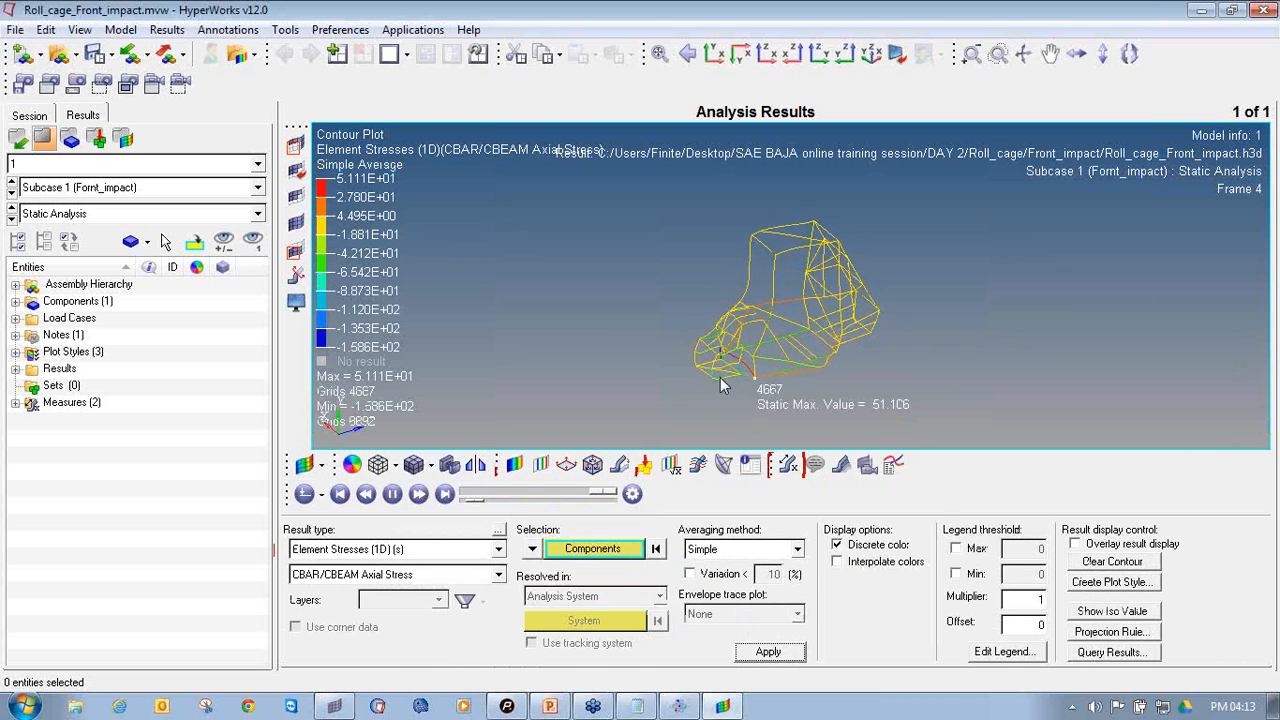
Examine the animated axial stress contour on the deformed roll cage, focusing on its front section
{"action": "left_click_drag", "start_coordinate": [838, 337], "coordinate": [765, 315], "text": "ctrl"}
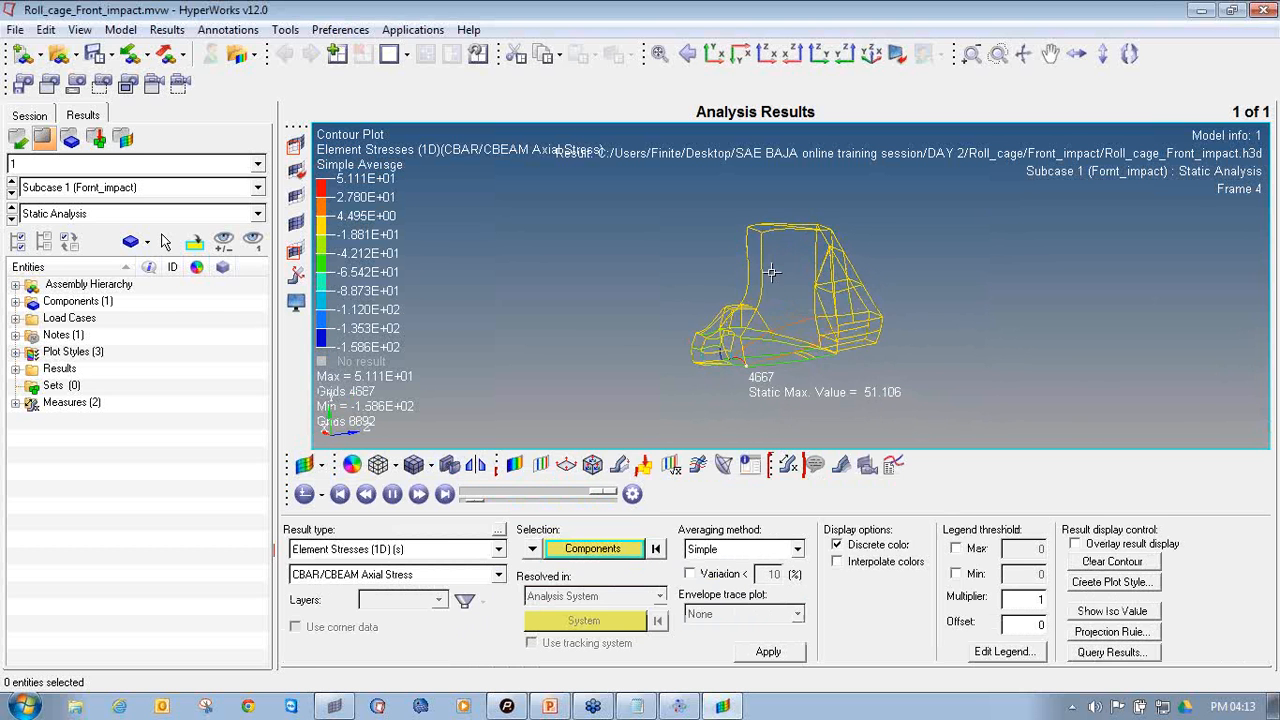
{"action": "scroll", "coordinate": [748, 294], "scroll_direction": "up", "scroll_amount": 4, "text": "ctrl"}
{"action": "right_click_drag", "start_coordinate": [748, 294], "coordinate": [726, 263], "text": "ctrl"}
{"action": "scroll", "coordinate": [724, 260], "scroll_direction": "down", "scroll_amount": 2, "text": "ctrl"}
{"action": "left_click_drag", "start_coordinate": [736, 302], "coordinate": [748, 356], "text": "ctrl"}
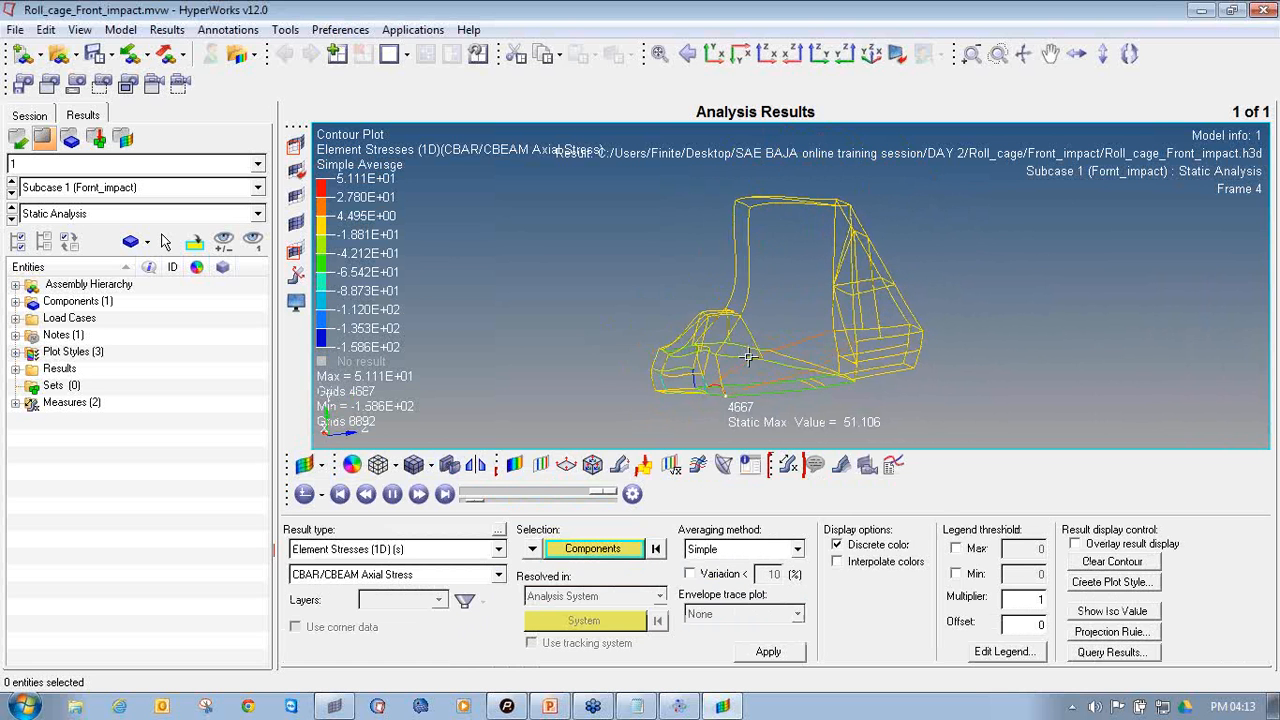